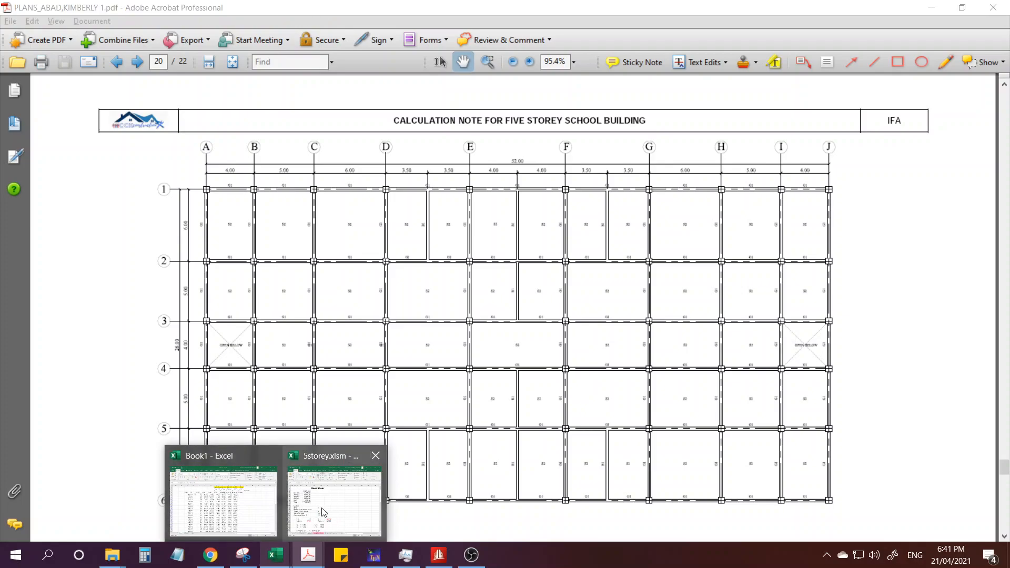
Switch to the 5storey.xlsm workbook in Excel and review the Vertical Distribution table on the V & Fi sheet.
{"action": "scroll", "coordinate": [332, 342], "scroll_direction": "down", "scroll_amount": 5}
{"action": "scroll", "coordinate": [332, 342], "scroll_direction": "down", "scroll_amount": 2}
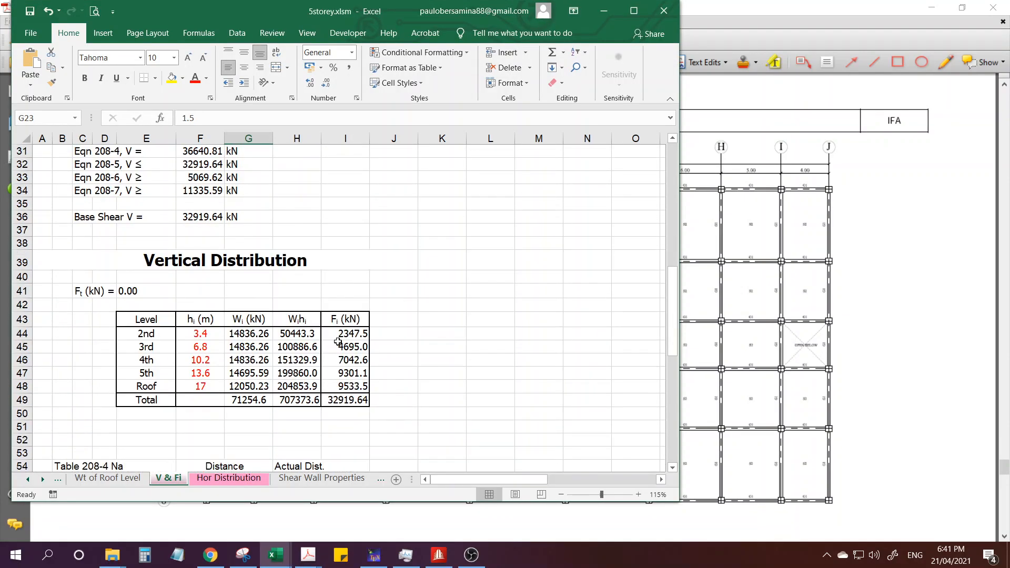
{"action": "left_click", "coordinate": [163, 335]}
{"action": "left_click", "coordinate": [245, 333]}
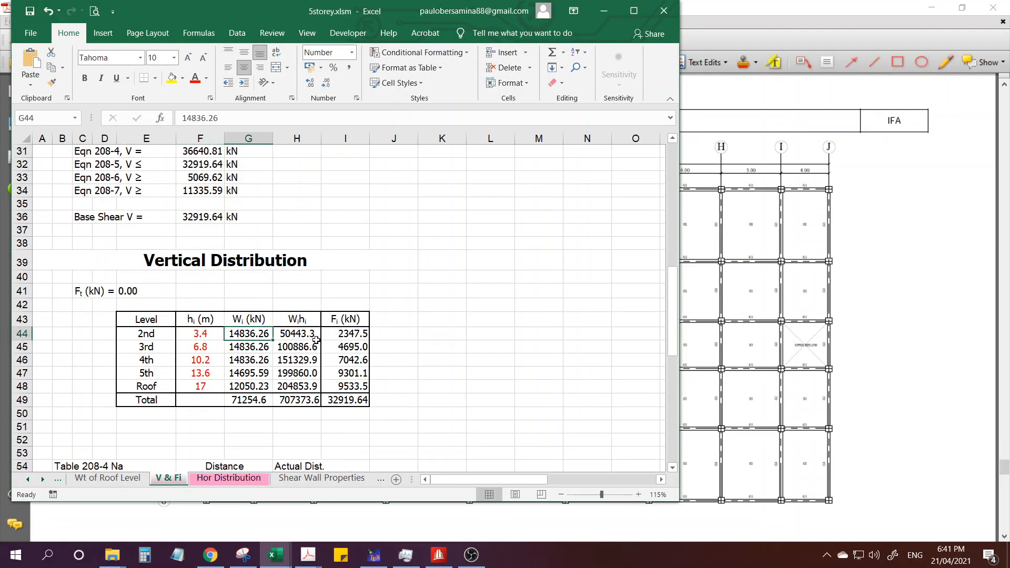
{"action": "scroll", "coordinate": [232, 320], "scroll_direction": "down", "scroll_amount": 1}
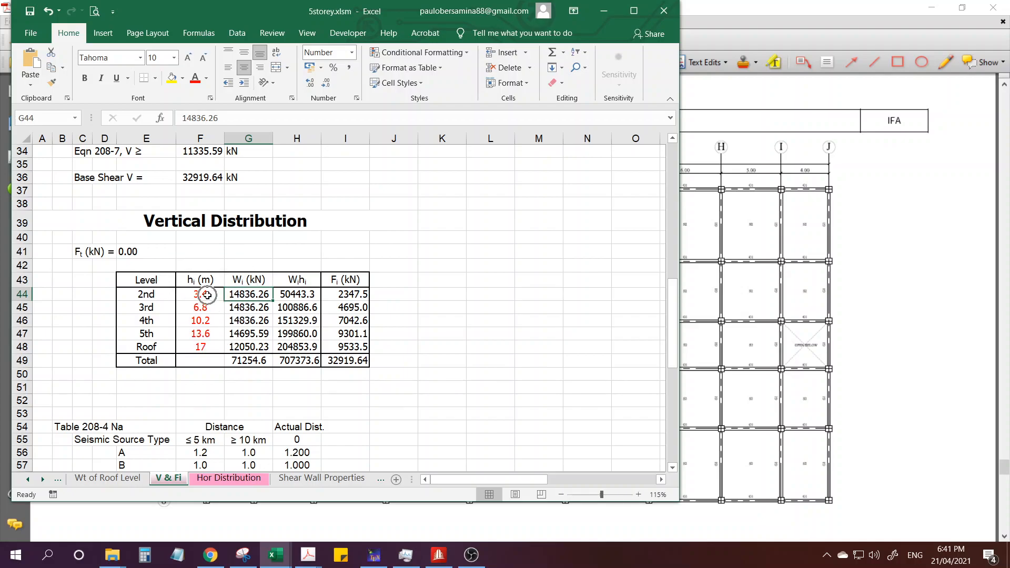
Switch to the Vertical and Horizontal Distribution PDF in Acrobat and examine its Lateral Force Distribution table.
{"action": "mouse_move", "coordinate": [312, 562]}
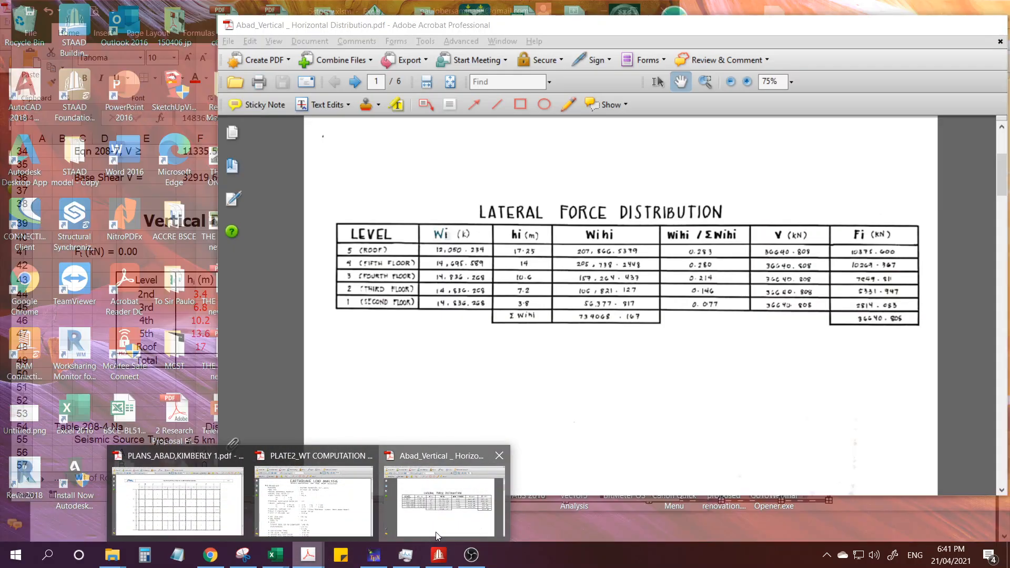
{"action": "left_click", "coordinate": [444, 497]}
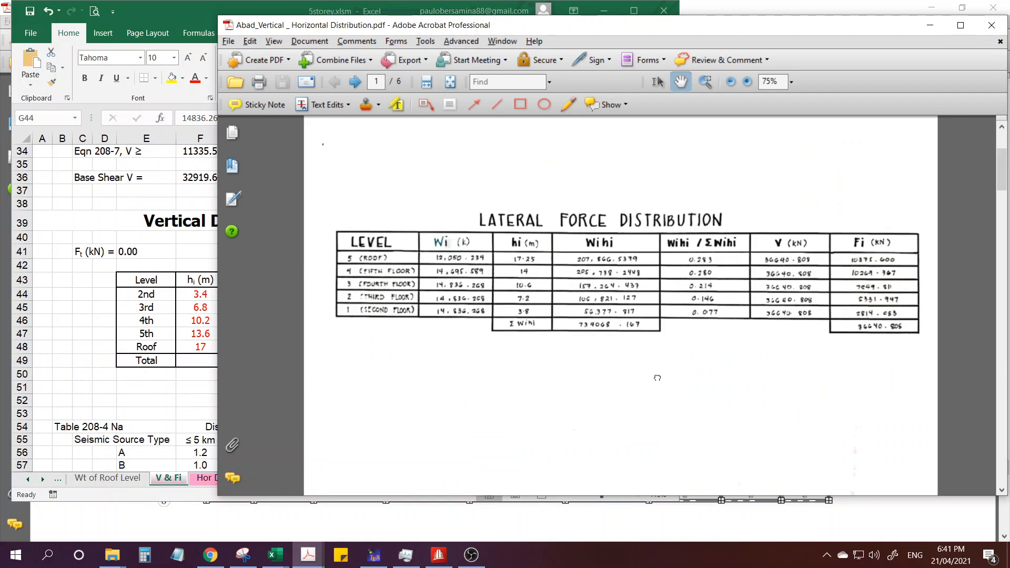
{"action": "scroll", "coordinate": [590, 336], "scroll_direction": "up", "scroll_amount": 1, "text": "ctrl"}
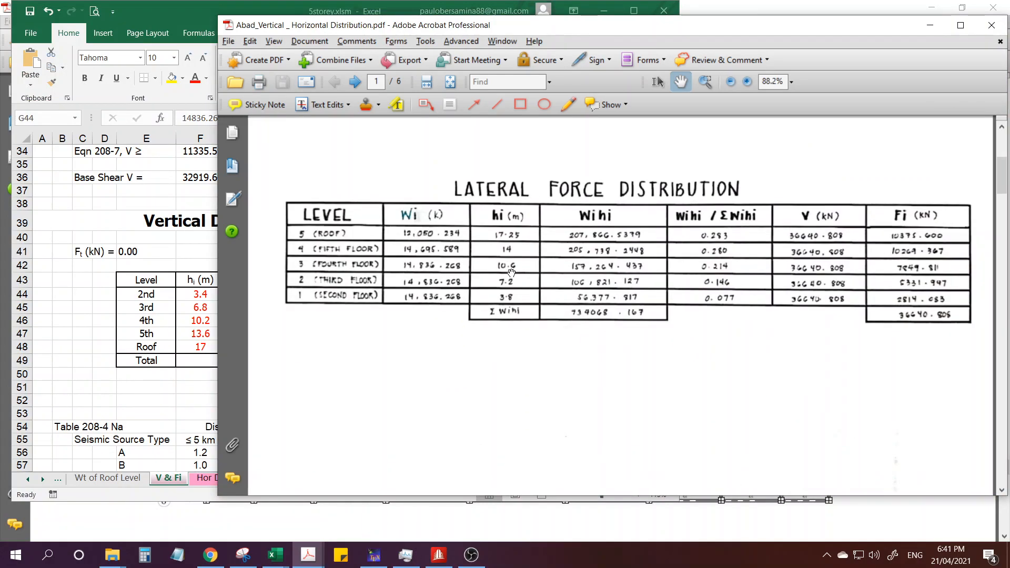
{"action": "scroll", "coordinate": [511, 272], "scroll_direction": "down", "scroll_amount": 1, "text": "ctrl"}
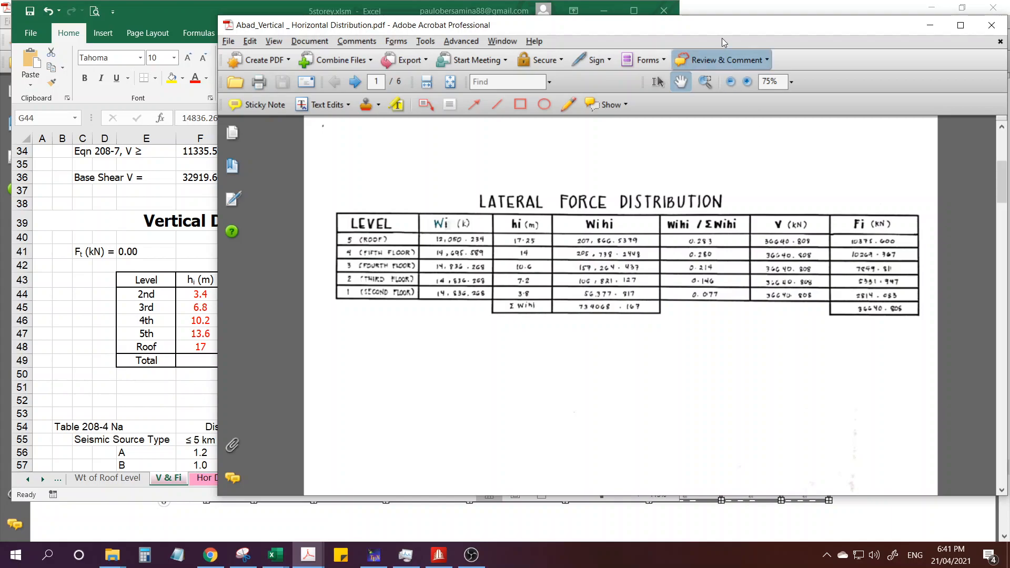
{"action": "left_click_drag", "start_coordinate": [725, 28], "coordinate": [717, 26]}
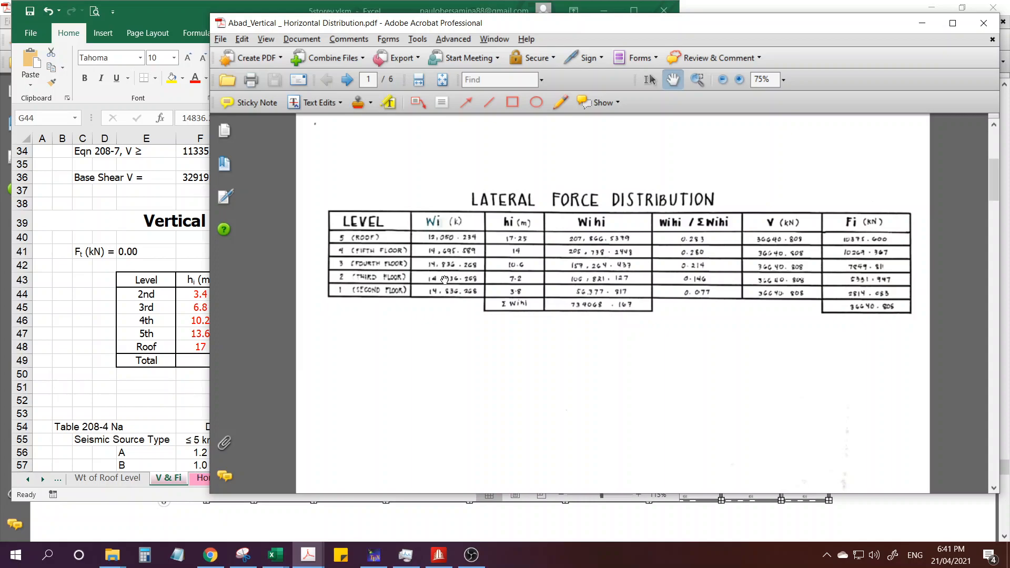
{"action": "scroll", "coordinate": [558, 377], "scroll_direction": "up", "scroll_amount": 1, "text": "ctrl"}
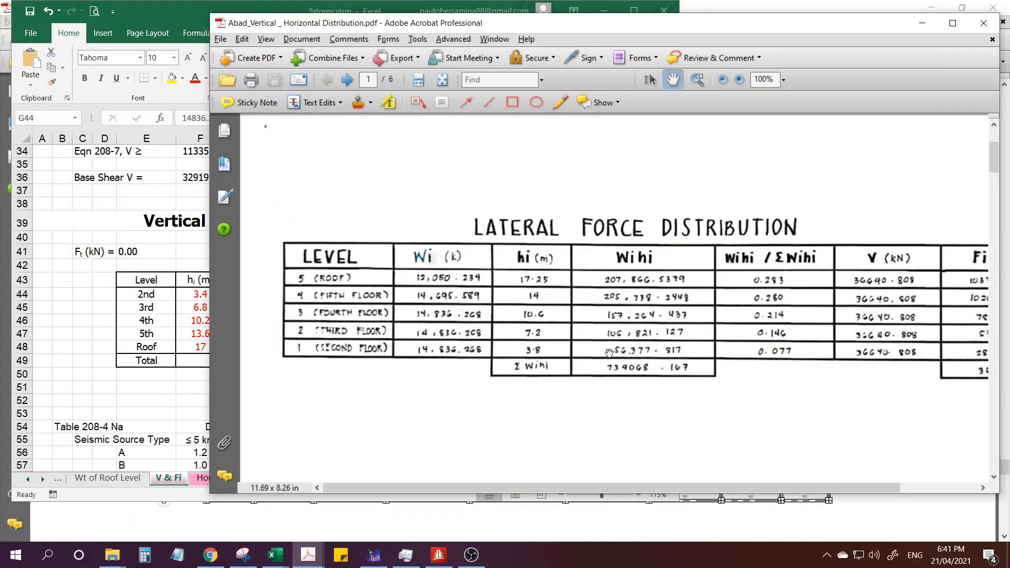
{"action": "scroll", "coordinate": [724, 377], "scroll_direction": "down", "scroll_amount": 1}
{"action": "scroll", "coordinate": [757, 362], "scroll_direction": "down", "scroll_amount": 1, "text": "ctrl"}
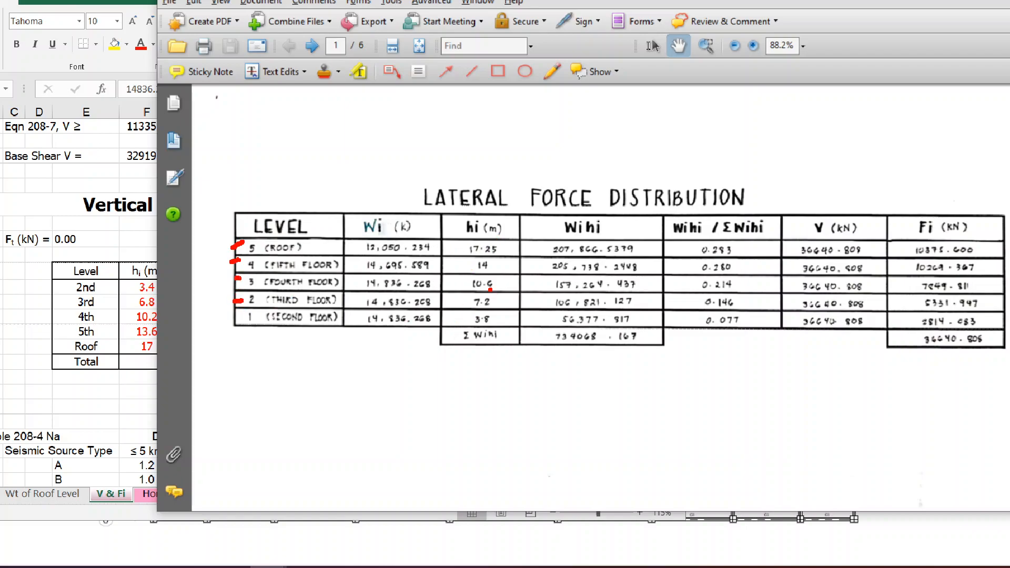
Mark the level, hi and Wi entries of the Lateral Force Distribution table in red, encircling the 7.2 and 3.8 heights.
{"action": "left_click_drag", "start_coordinate": [454, 322], "coordinate": [470, 289]}
{"action": "left_click_drag", "start_coordinate": [230, 326], "coordinate": [256, 312]}
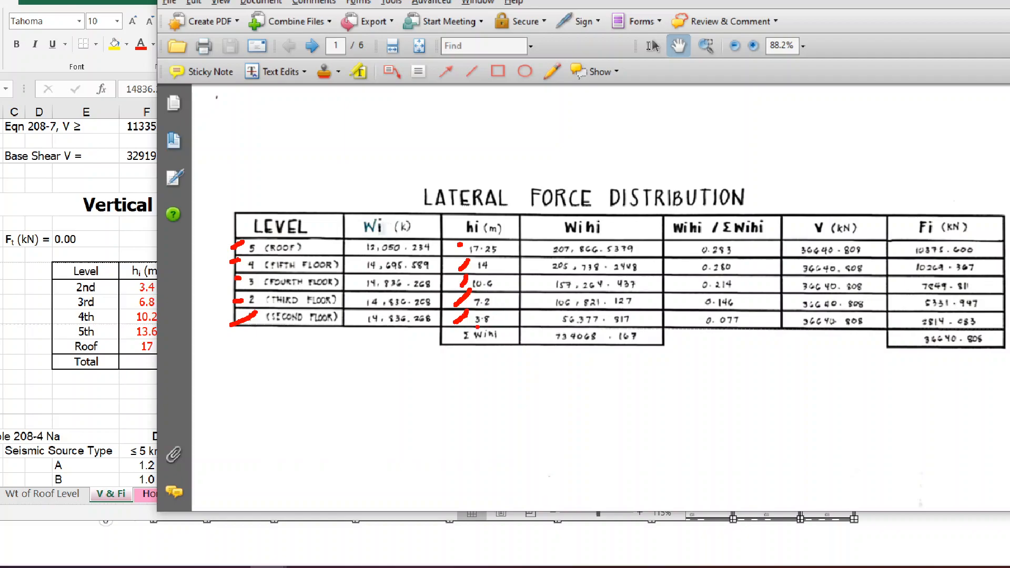
{"action": "mouse_move", "coordinate": [497, 315]}
{"action": "left_mouse_down"}
{"action": "mouse_move", "coordinate": [467, 318]}
{"action": "mouse_move", "coordinate": [513, 317]}
{"action": "mouse_move", "coordinate": [458, 299]}
{"action": "mouse_move", "coordinate": [497, 308]}
{"action": "left_mouse_up"}
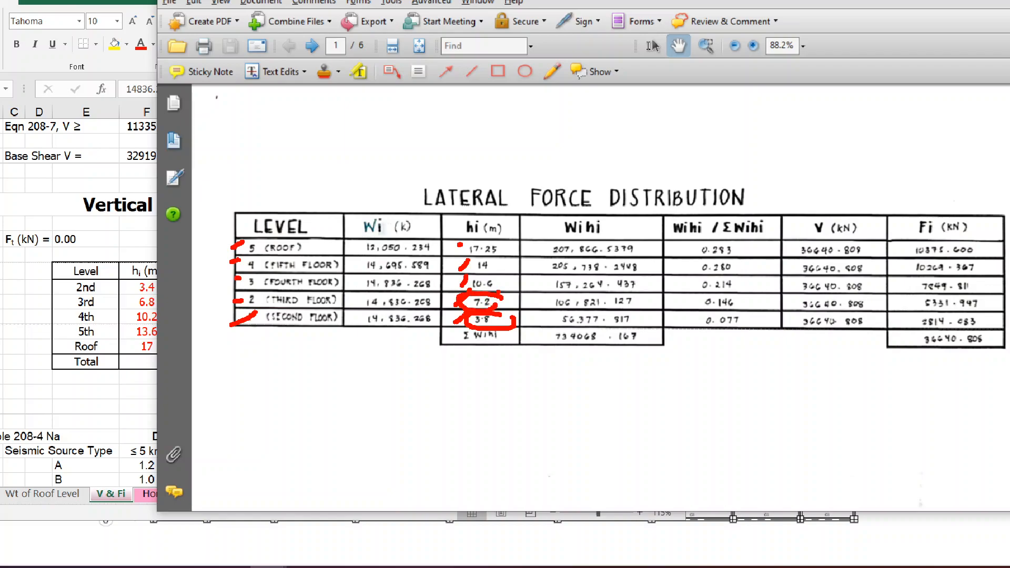
{"action": "left_click_drag", "start_coordinate": [494, 269], "coordinate": [509, 253]}
{"action": "left_click_drag", "start_coordinate": [348, 249], "coordinate": [363, 245]}
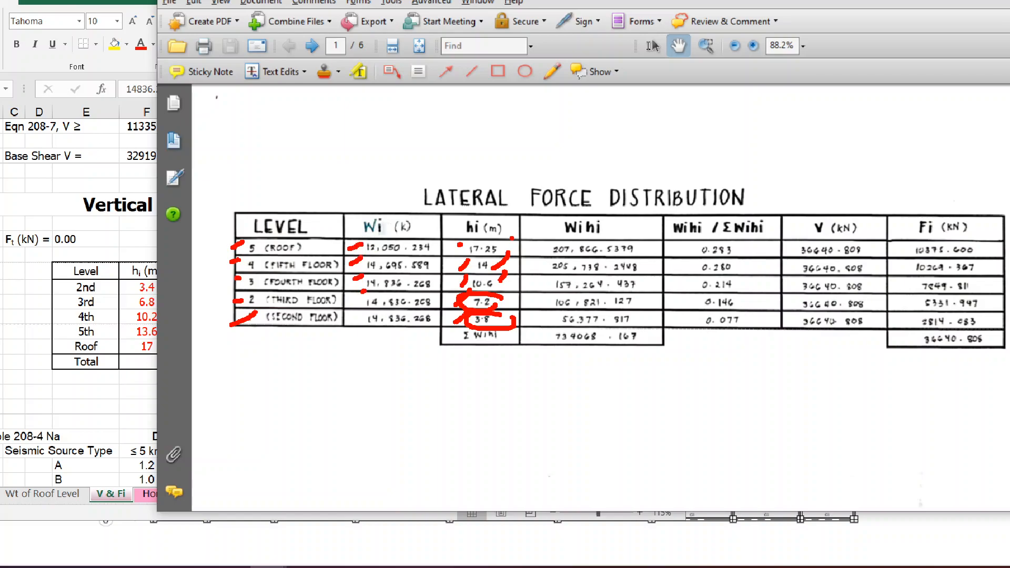
Draw red emphasis around the Wihi heading, the five Wihi values and their sum in the Lateral Force Distribution table.
{"action": "mouse_move", "coordinate": [400, 217]}
{"action": "left_mouse_down"}
{"action": "mouse_move", "coordinate": [420, 207]}
{"action": "mouse_move", "coordinate": [461, 216]}
{"action": "left_mouse_up"}
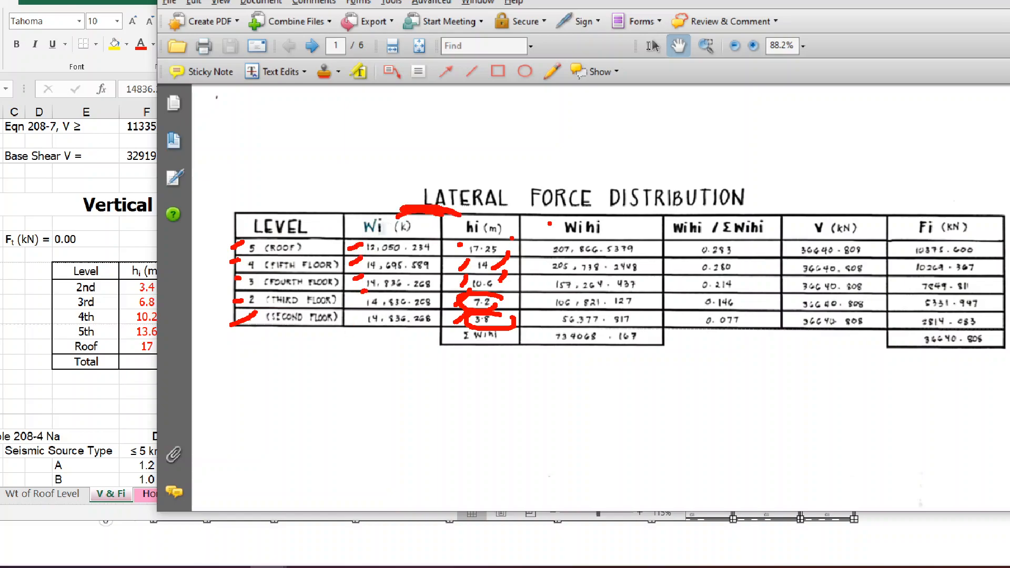
{"action": "mouse_move", "coordinate": [624, 217]}
{"action": "left_mouse_down"}
{"action": "mouse_move", "coordinate": [631, 235]}
{"action": "mouse_move", "coordinate": [617, 215]}
{"action": "left_mouse_up"}
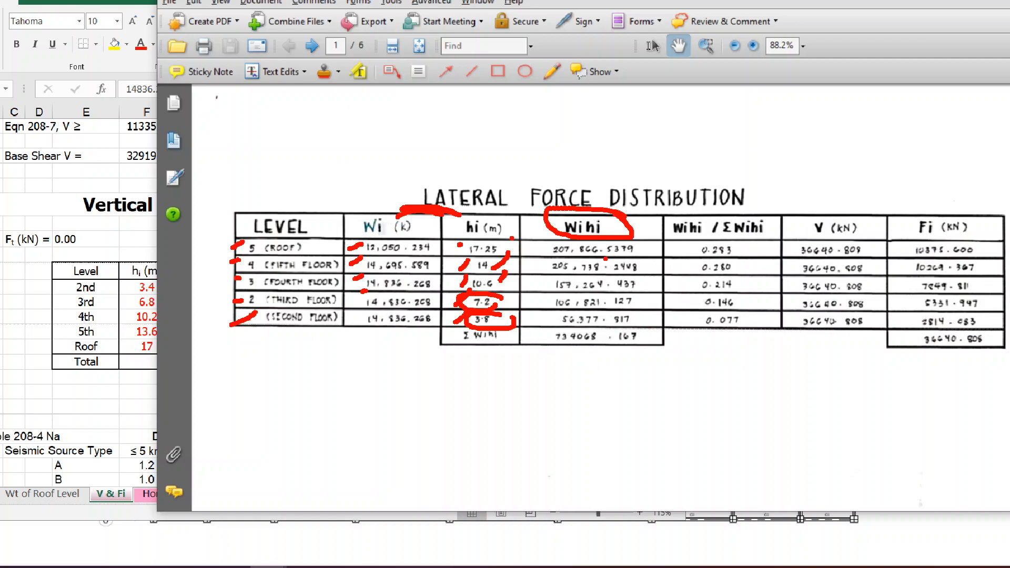
{"action": "mouse_move", "coordinate": [654, 261]}
{"action": "left_mouse_down"}
{"action": "mouse_move", "coordinate": [563, 220]}
{"action": "mouse_move", "coordinate": [550, 321]}
{"action": "mouse_move", "coordinate": [666, 251]}
{"action": "mouse_move", "coordinate": [650, 275]}
{"action": "left_mouse_up"}
{"action": "mouse_move", "coordinate": [538, 347]}
{"action": "left_mouse_down"}
{"action": "mouse_move", "coordinate": [641, 347]}
{"action": "mouse_move", "coordinate": [549, 351]}
{"action": "left_mouse_up"}
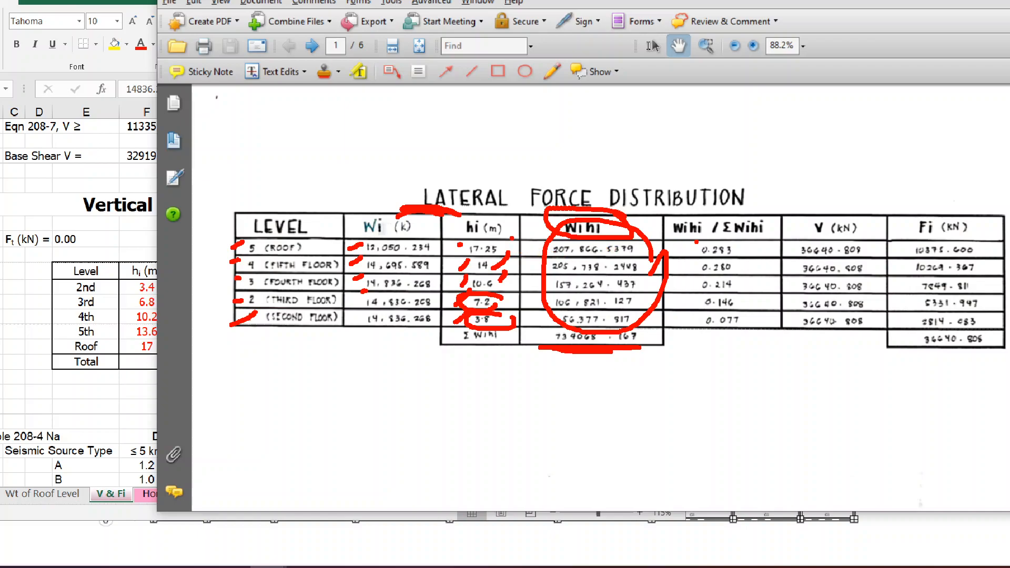
{"action": "left_click_drag", "start_coordinate": [526, 250], "coordinate": [543, 233]}
{"action": "mouse_move", "coordinate": [654, 334]}
{"action": "left_mouse_down"}
{"action": "mouse_move", "coordinate": [549, 322]}
{"action": "mouse_move", "coordinate": [651, 347]}
{"action": "left_mouse_up"}
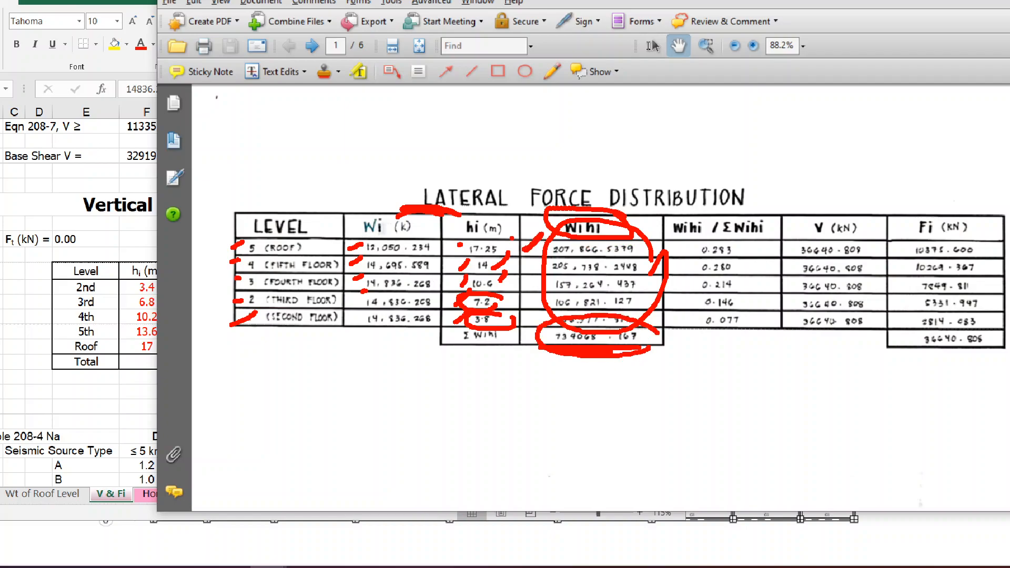
Tick the Wihi / ΣWihi ratios in red, encircle the V column and draw strokes linking the ratios to the V values.
{"action": "left_click_drag", "start_coordinate": [739, 251], "coordinate": [764, 235]}
{"action": "left_click_drag", "start_coordinate": [741, 272], "coordinate": [774, 252]}
{"action": "left_click_drag", "start_coordinate": [750, 307], "coordinate": [765, 296]}
{"action": "mouse_move", "coordinate": [873, 251]}
{"action": "left_mouse_down"}
{"action": "mouse_move", "coordinate": [831, 234]}
{"action": "mouse_move", "coordinate": [780, 278]}
{"action": "mouse_move", "coordinate": [853, 344]}
{"action": "mouse_move", "coordinate": [888, 251]}
{"action": "left_mouse_up"}
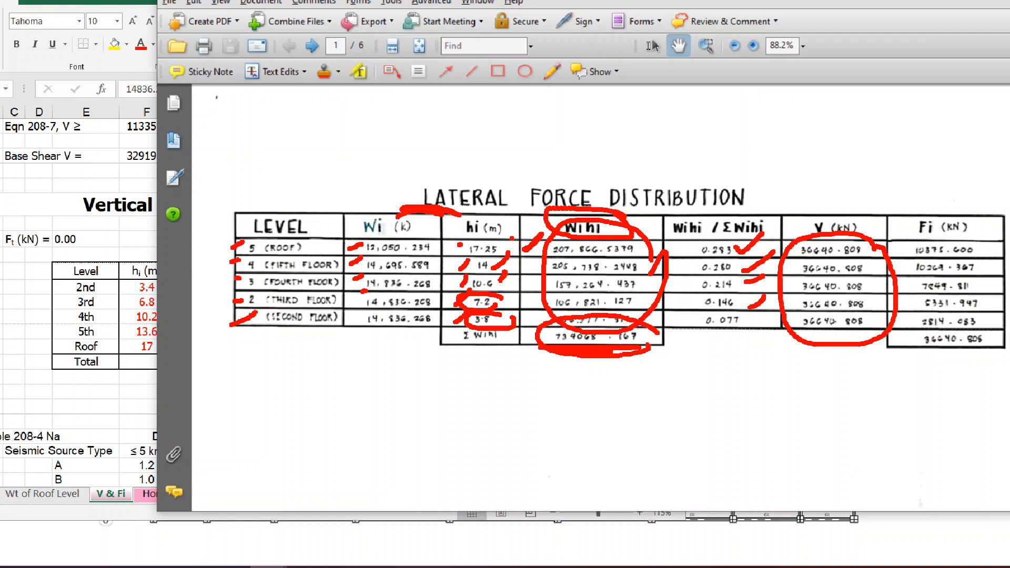
{"action": "mouse_move", "coordinate": [800, 249]}
{"action": "left_mouse_down"}
{"action": "mouse_move", "coordinate": [753, 247]}
{"action": "mouse_move", "coordinate": [743, 265]}
{"action": "mouse_move", "coordinate": [761, 320]}
{"action": "left_mouse_up"}
Tick the Fi values for each level in red and clear the screen annotations.
{"action": "left_click_drag", "start_coordinate": [897, 246], "coordinate": [916, 218]}
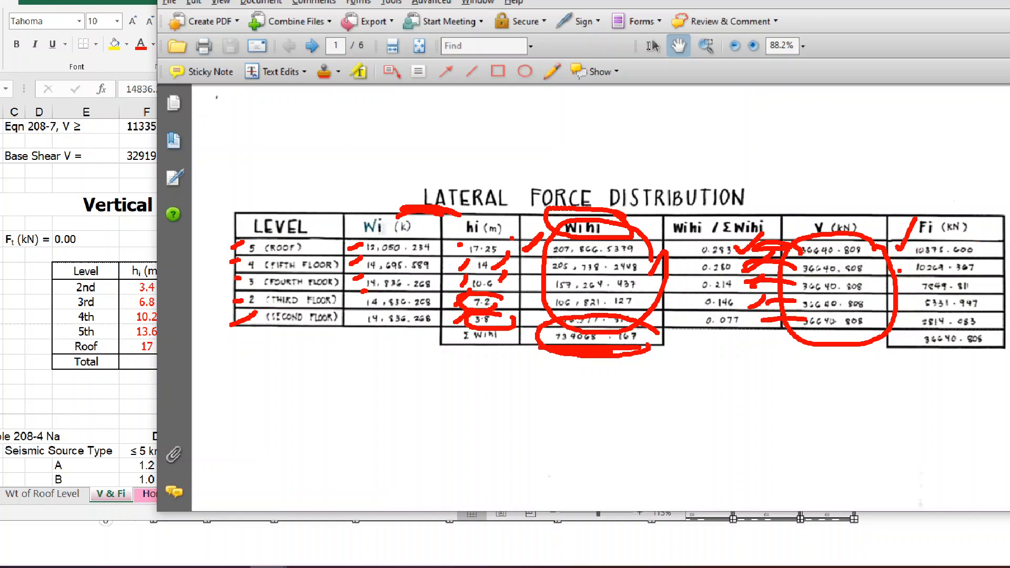
{"action": "left_click_drag", "start_coordinate": [900, 269], "coordinate": [920, 244]}
{"action": "left_click_drag", "start_coordinate": [909, 288], "coordinate": [924, 275]}
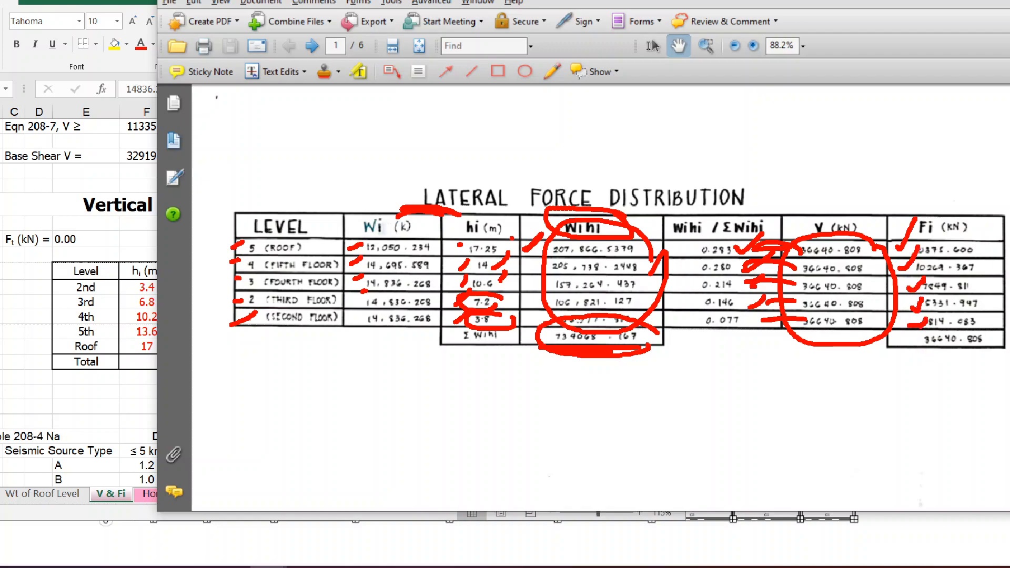
{"action": "key", "text": "Escape"}
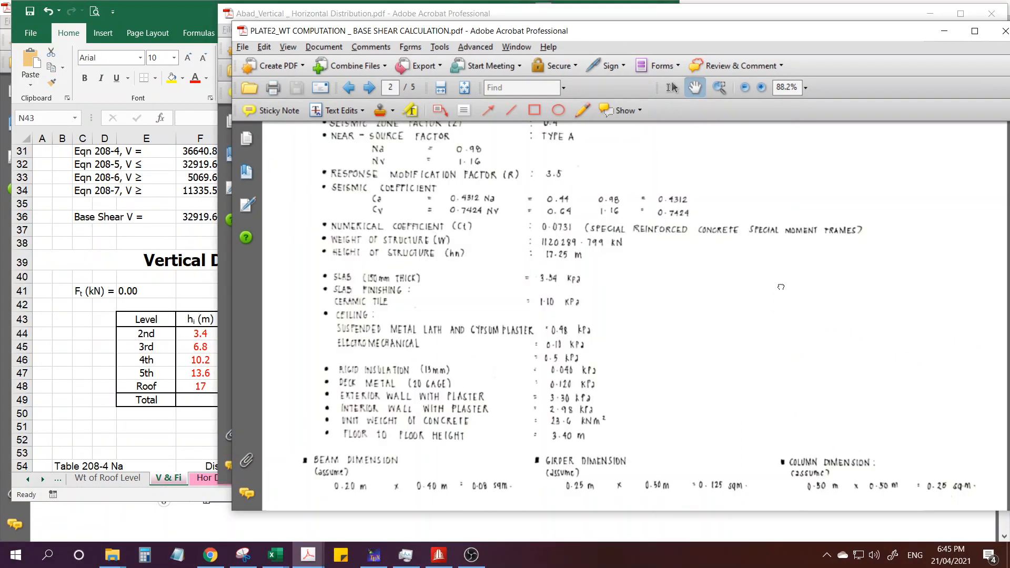
Examine the Earthquake Load Analysis parameters in the PLATE2 weight computation PDF, from soil type to floor-to-floor height.
{"action": "left_click_drag", "start_coordinate": [695, 294], "coordinate": [703, 340]}
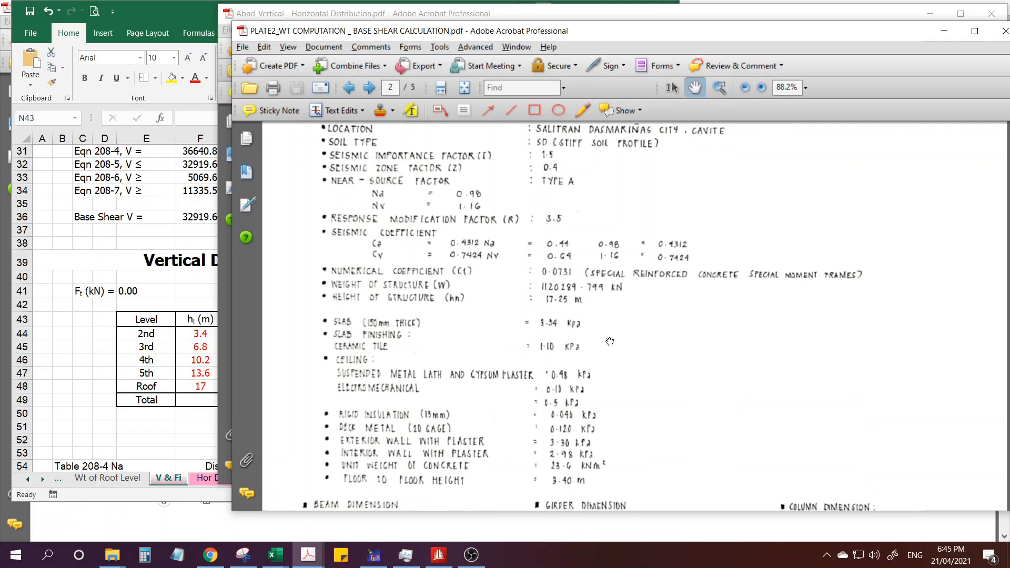
{"action": "left_click_drag", "start_coordinate": [602, 35], "coordinate": [618, 33]}
{"action": "left_click_drag", "start_coordinate": [595, 363], "coordinate": [615, 407]}
{"action": "key", "text": "ctrl"}
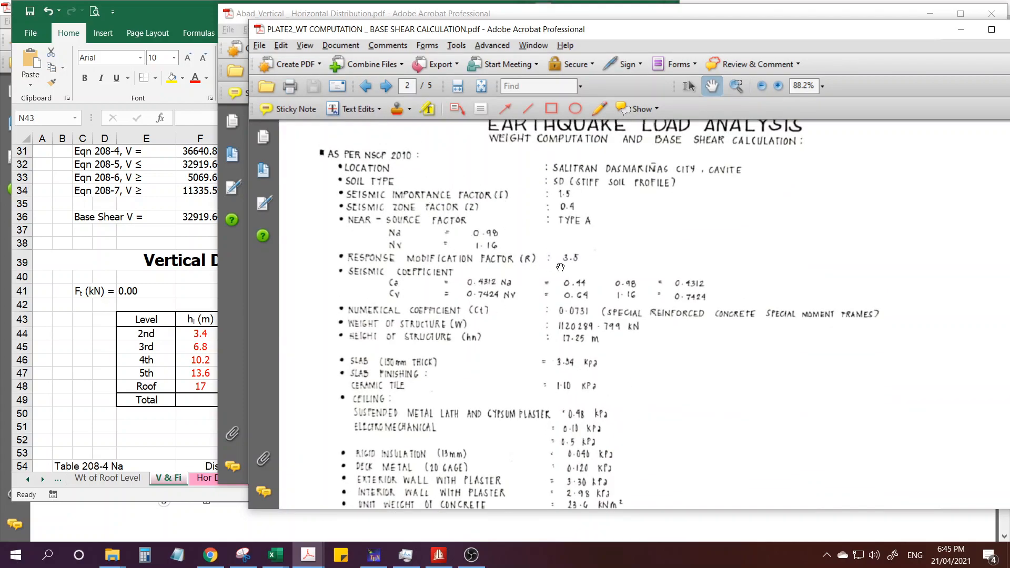
{"action": "left_click_drag", "start_coordinate": [452, 309], "coordinate": [473, 258]}
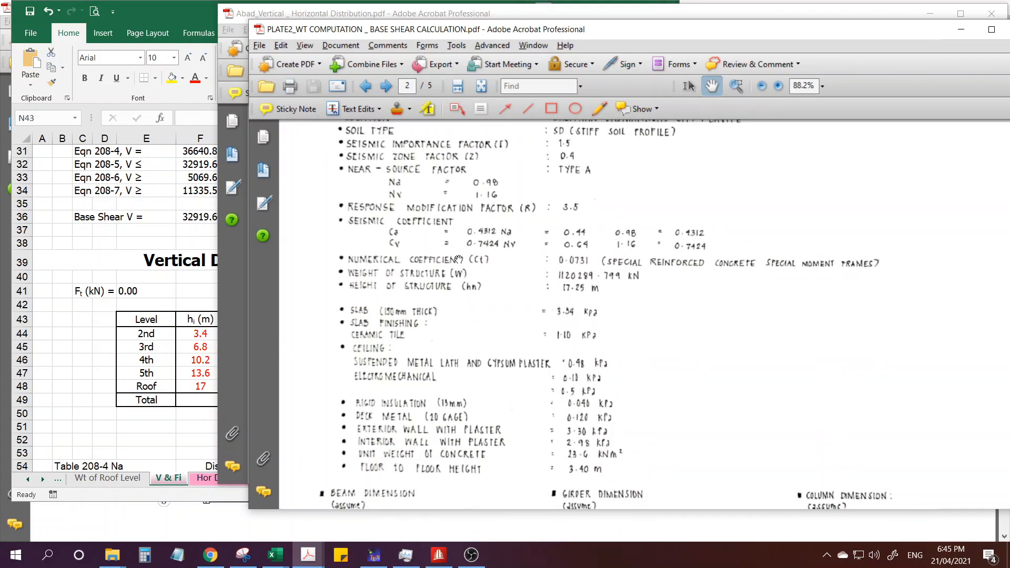
{"action": "left_click_drag", "start_coordinate": [563, 366], "coordinate": [570, 301]}
Return to the PLATE2 PDF and examine the Level 5 (Roof) weight table and the base shear calculations below it.
{"action": "left_click", "coordinate": [307, 556]}
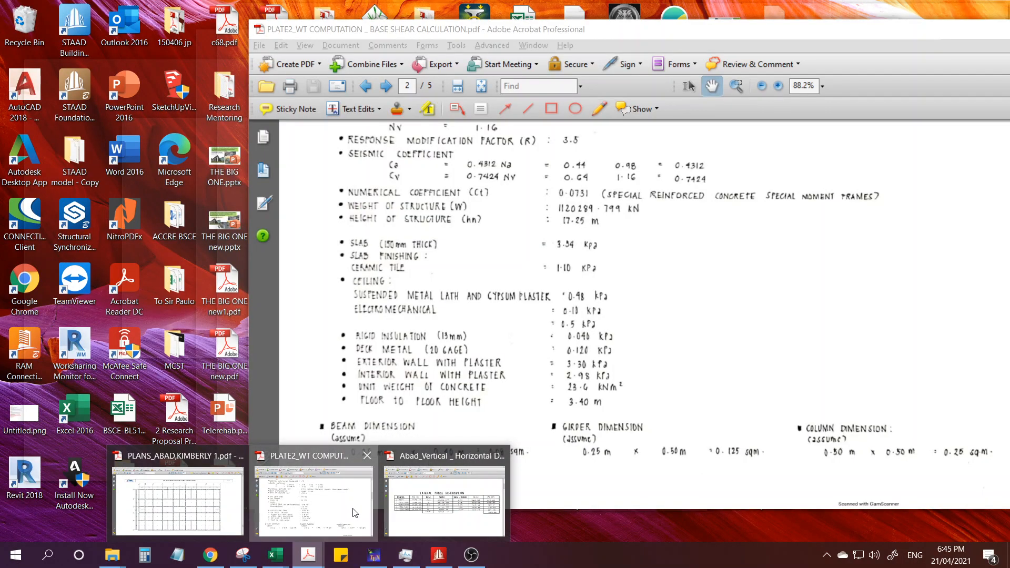
{"action": "left_click", "coordinate": [314, 503]}
{"action": "scroll", "coordinate": [657, 400], "scroll_direction": "down", "scroll_amount": 15}
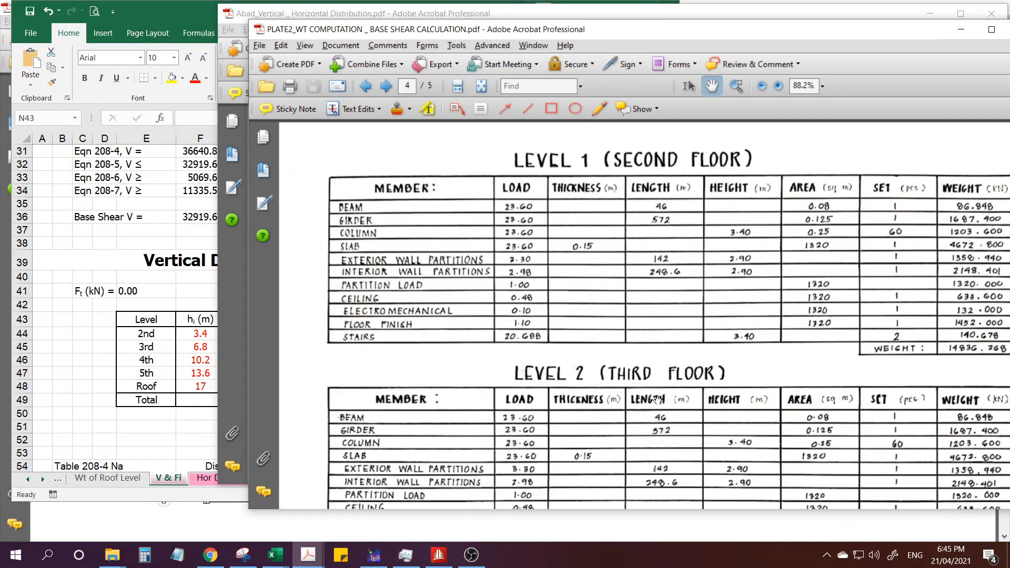
{"action": "scroll", "coordinate": [709, 385], "scroll_direction": "down", "scroll_amount": 5}
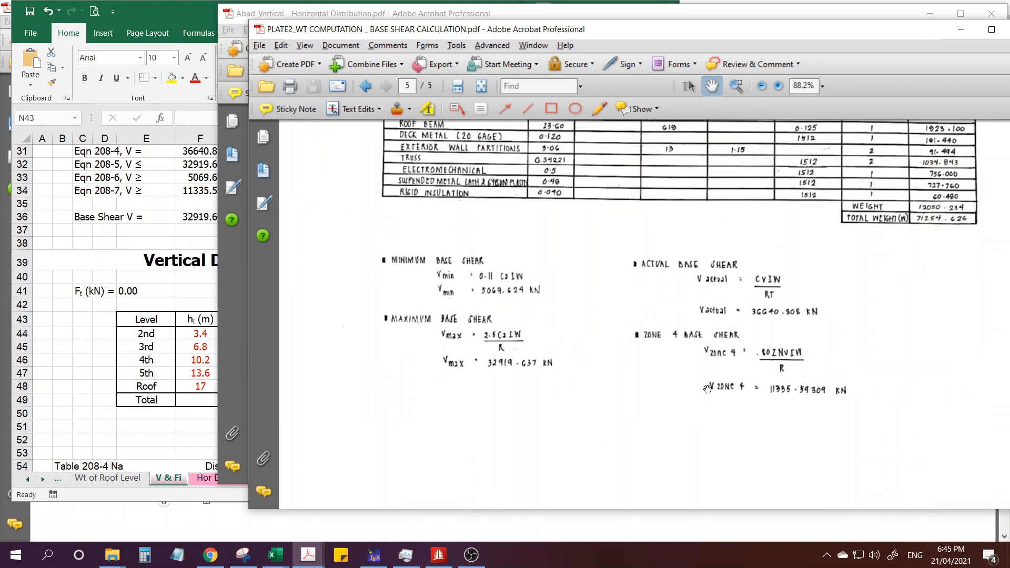
{"action": "scroll", "coordinate": [708, 390], "scroll_direction": "up", "scroll_amount": 3}
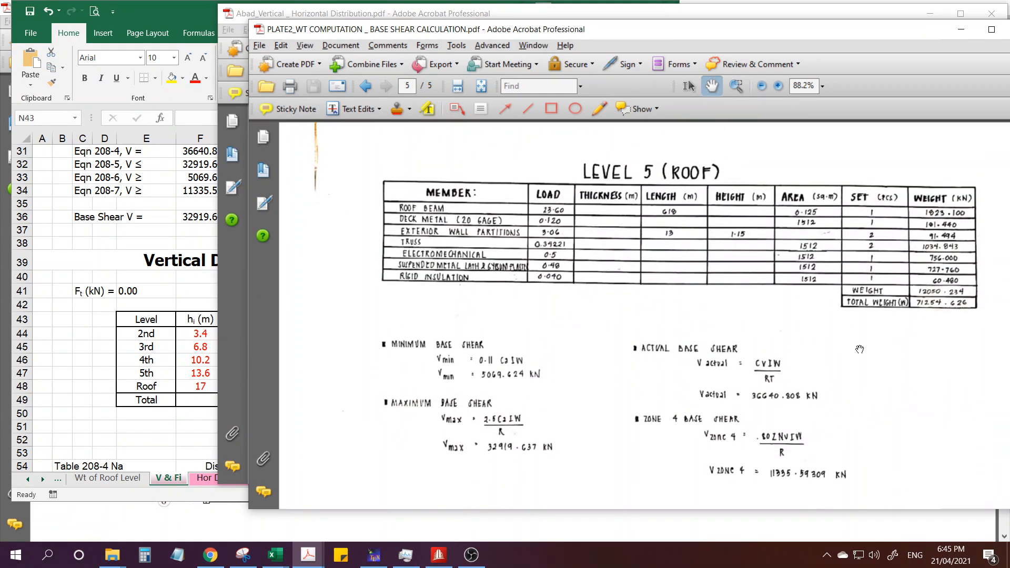
{"action": "scroll", "coordinate": [948, 323], "scroll_direction": "up", "scroll_amount": 1, "text": "ctrl"}
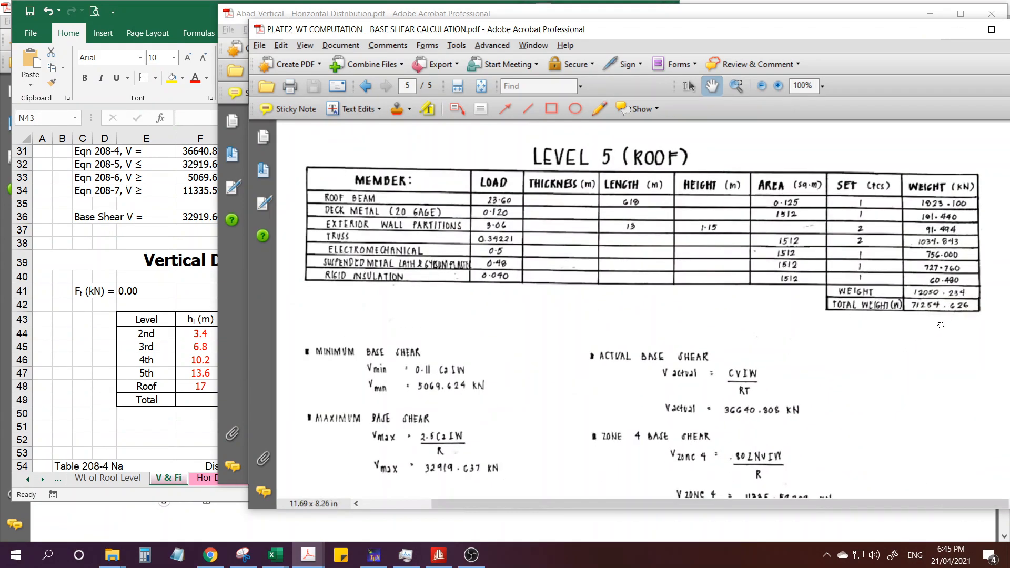
{"action": "left_click_drag", "start_coordinate": [948, 323], "coordinate": [939, 344]}
{"action": "key", "text": "ctrl"}
{"action": "key", "text": "ctrl"}
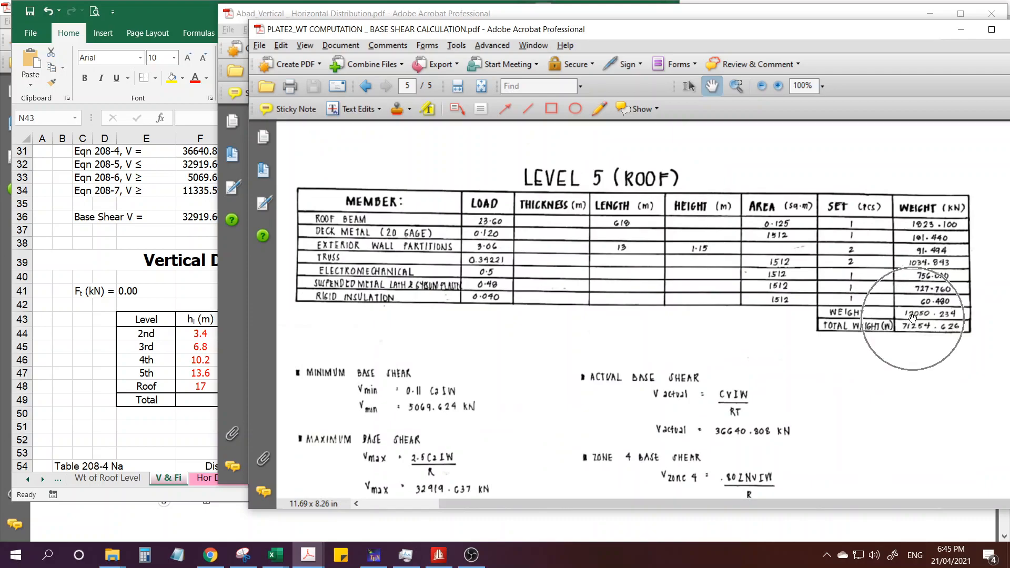
{"action": "key", "text": "ctrl"}
{"action": "key", "text": "ctrl"}
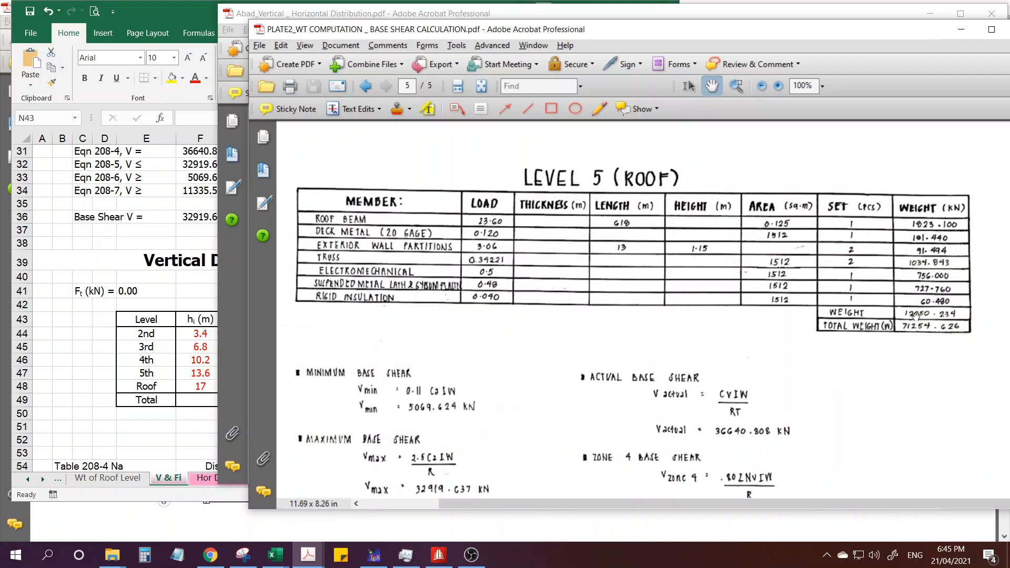
Review the weight tables for the fifth floor down to the second floor in the PLATE2 PDF.
{"action": "scroll", "coordinate": [857, 345], "scroll_direction": "up", "scroll_amount": 3}
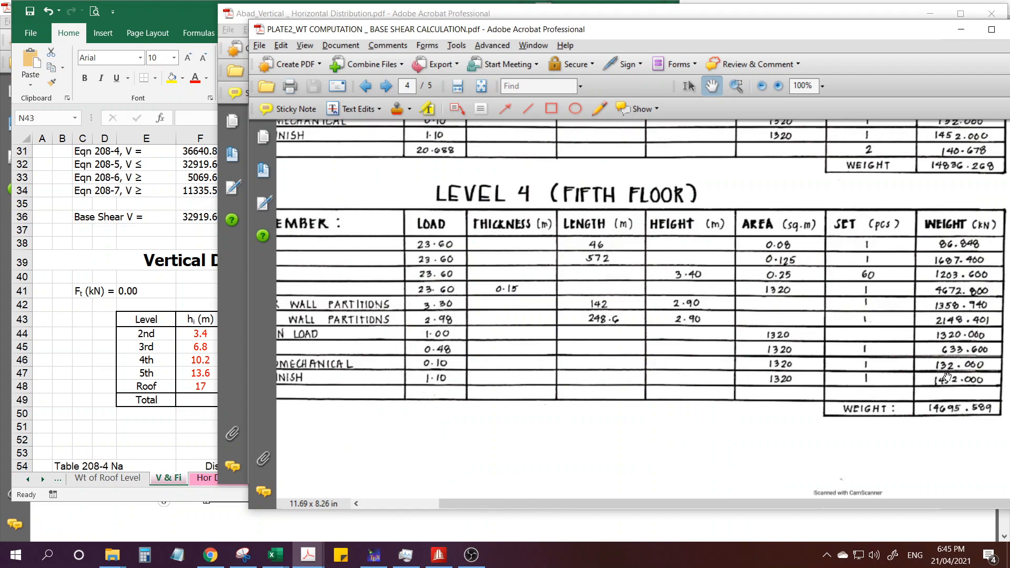
{"action": "scroll", "coordinate": [851, 293], "scroll_direction": "up", "scroll_amount": 9}
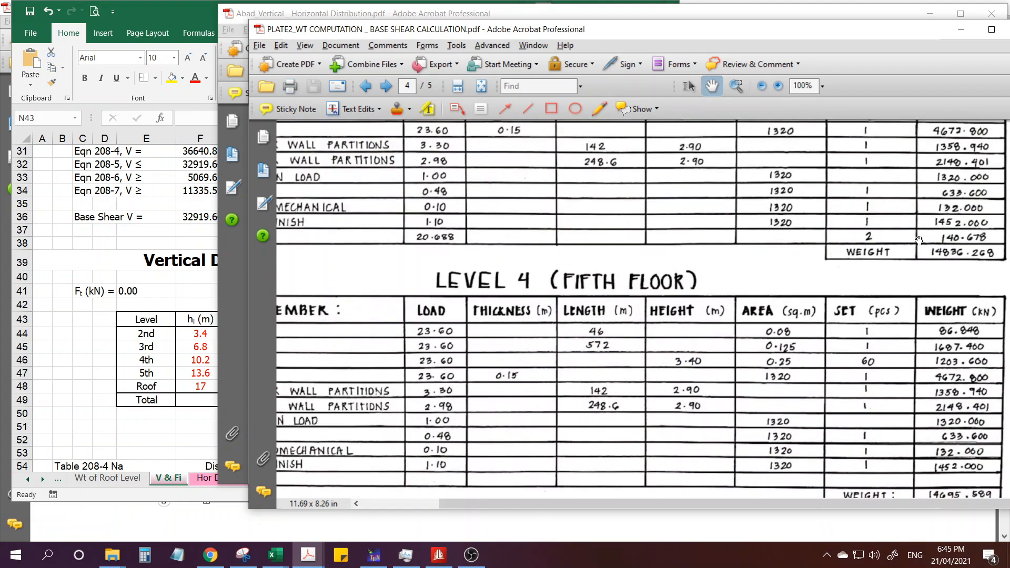
{"action": "scroll", "coordinate": [874, 378], "scroll_direction": "up", "scroll_amount": 12}
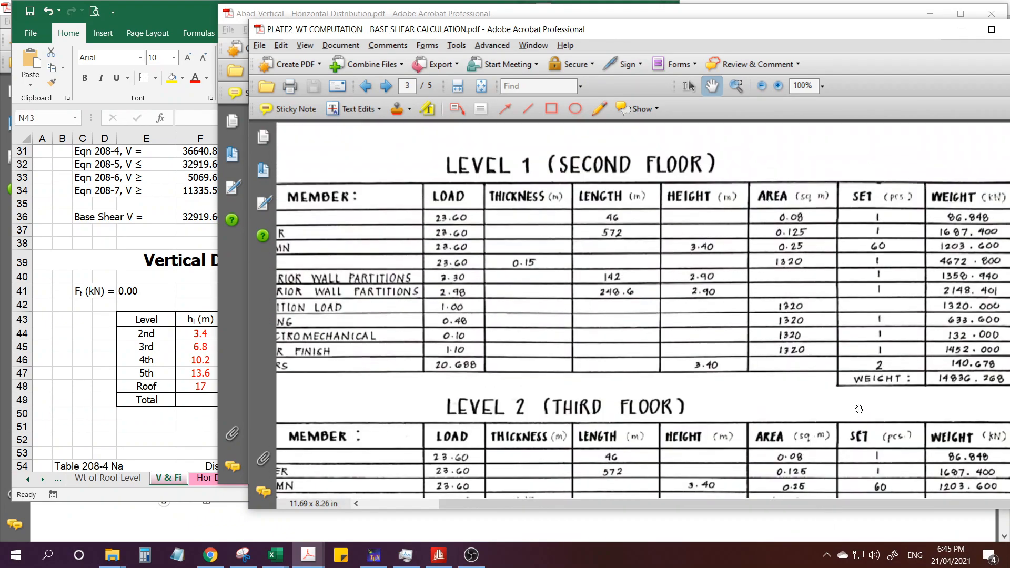
{"action": "left_click_drag", "start_coordinate": [810, 387], "coordinate": [814, 348]}
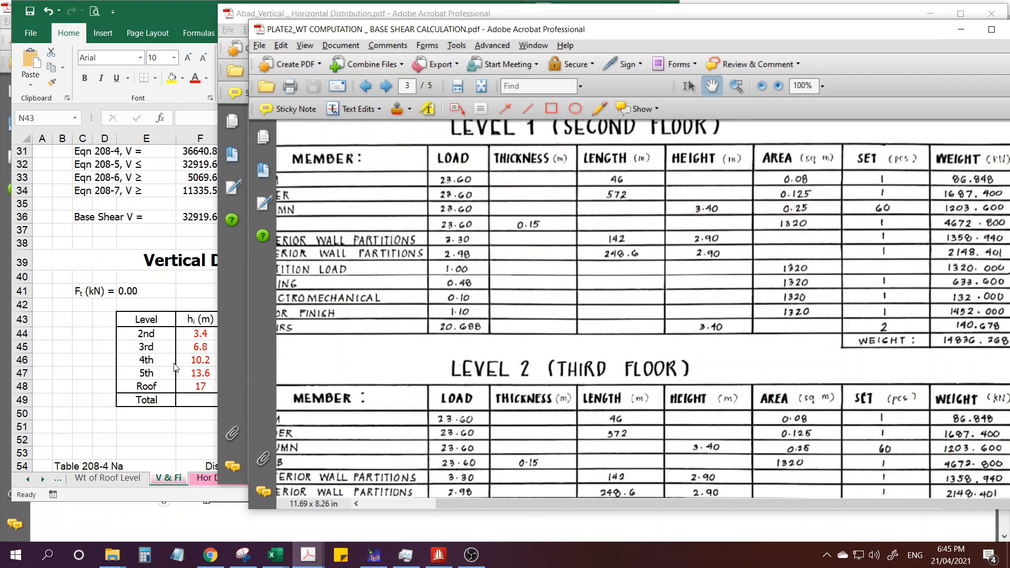
Switch to the 5storey workbook and examine the floor weights listed under Base Shear, from the 2nd Floor to the Roof.
{"action": "left_click", "coordinate": [187, 369]}
{"action": "scroll", "coordinate": [235, 288], "scroll_direction": "up", "scroll_amount": 9}
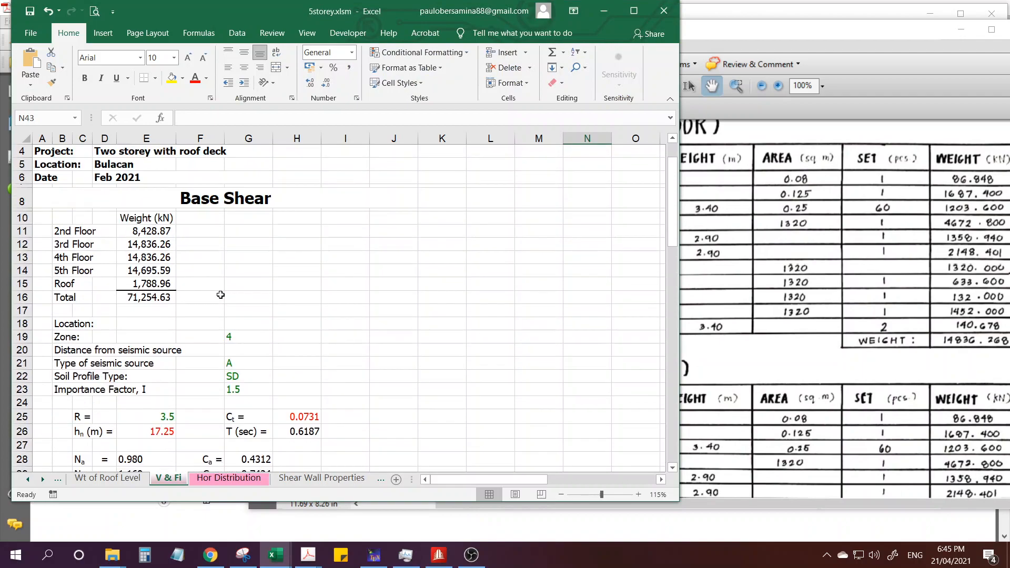
{"action": "left_click_drag", "start_coordinate": [144, 232], "coordinate": [153, 297]}
{"action": "scroll", "coordinate": [208, 290], "scroll_direction": "down", "scroll_amount": 1}
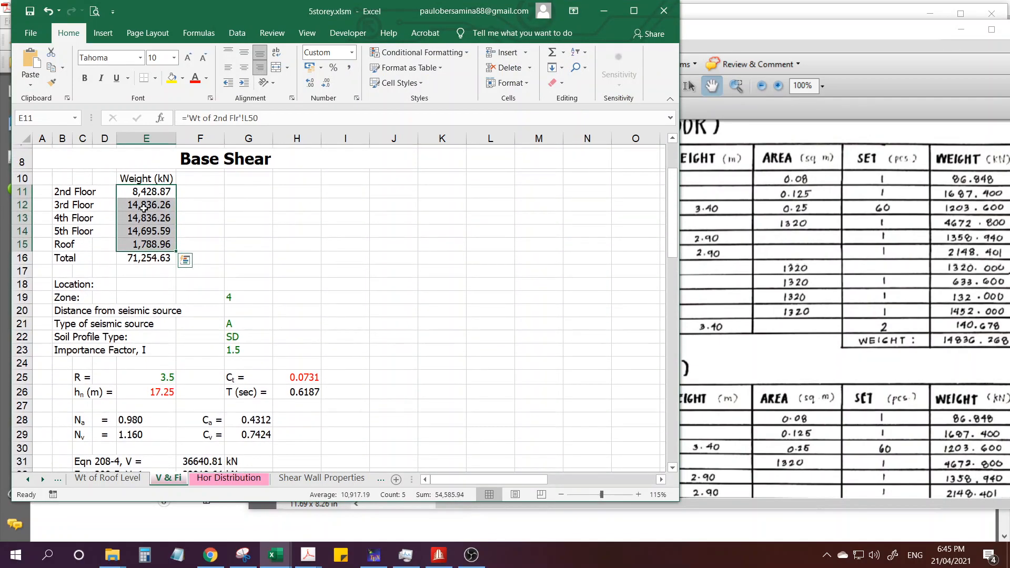
{"action": "left_click", "coordinate": [196, 195]}
{"action": "left_click_drag", "start_coordinate": [151, 197], "coordinate": [140, 225]}
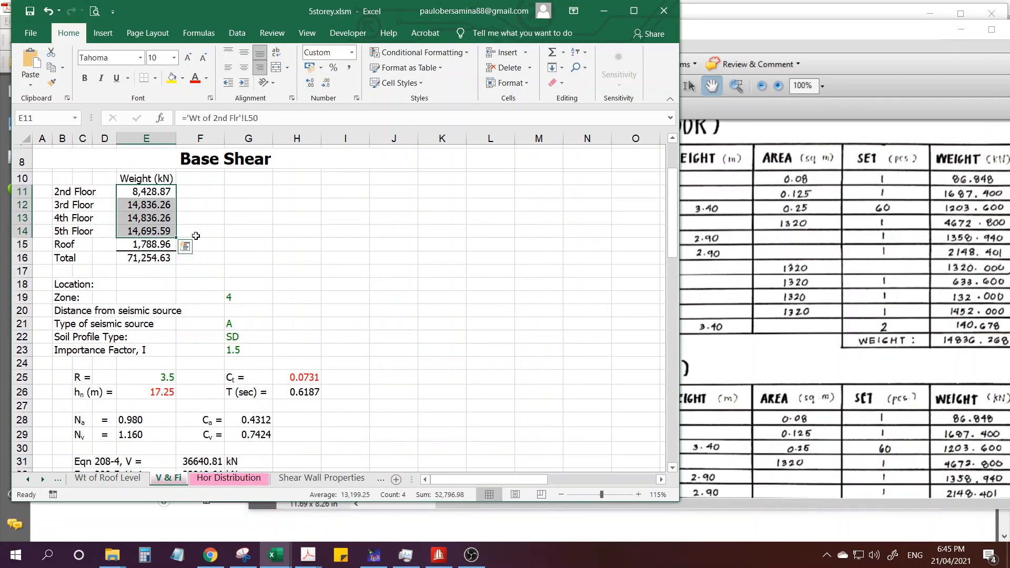
{"action": "left_click", "coordinate": [217, 243]}
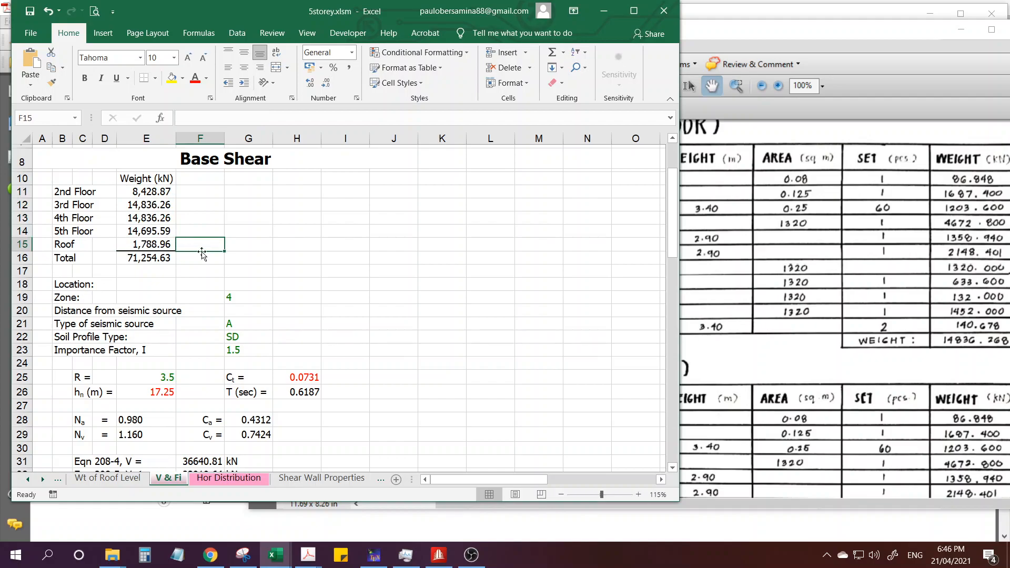
Examine the Wi weights and the cumulative hi heights for each level in the Vertical Distribution table.
{"action": "scroll", "coordinate": [272, 326], "scroll_direction": "down", "scroll_amount": 11}
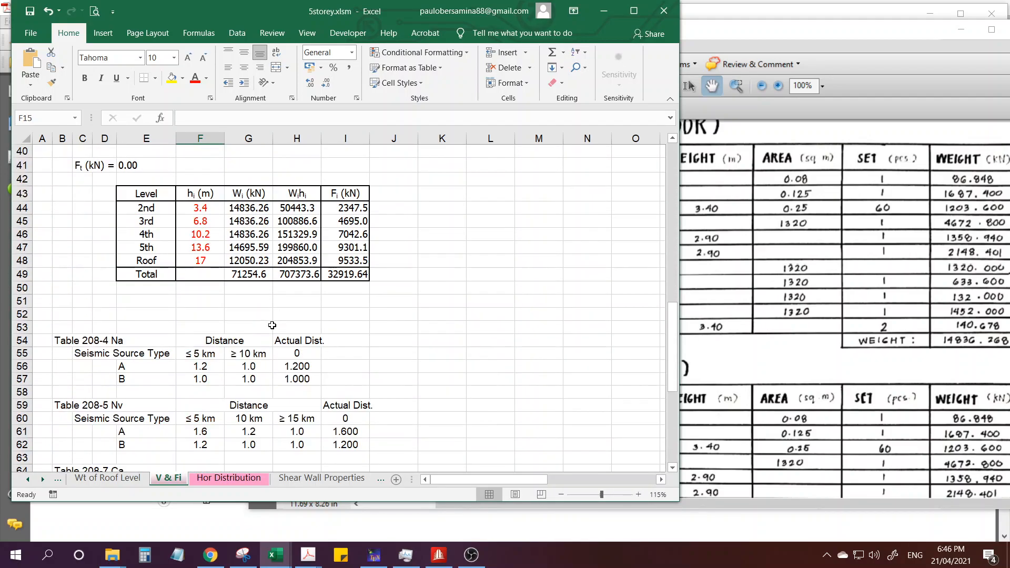
{"action": "left_click_drag", "start_coordinate": [253, 206], "coordinate": [252, 261]}
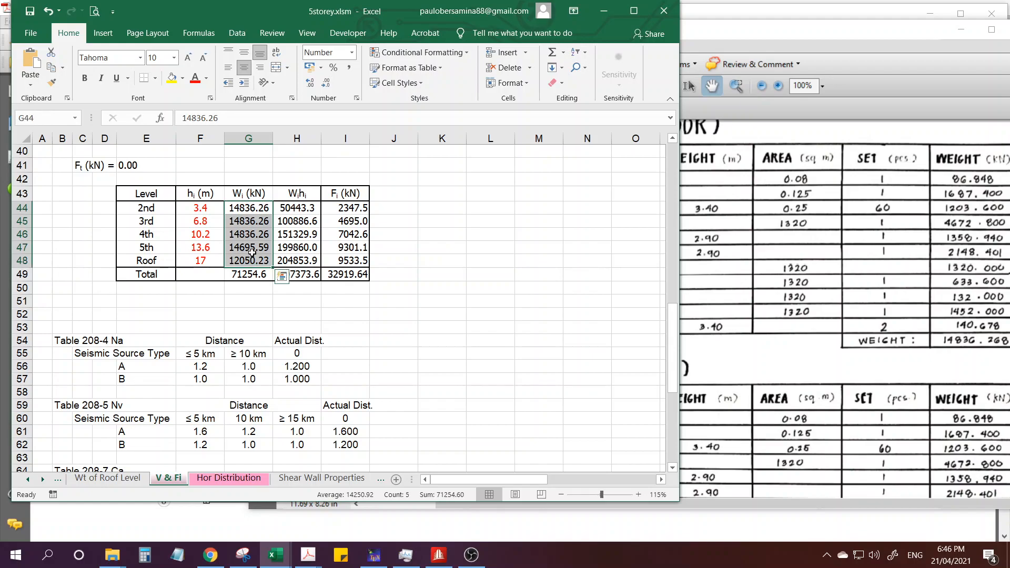
{"action": "left_click", "coordinate": [196, 250]}
{"action": "left_click", "coordinate": [199, 208]}
{"action": "left_click", "coordinate": [197, 220]}
{"action": "left_click", "coordinate": [197, 234]}
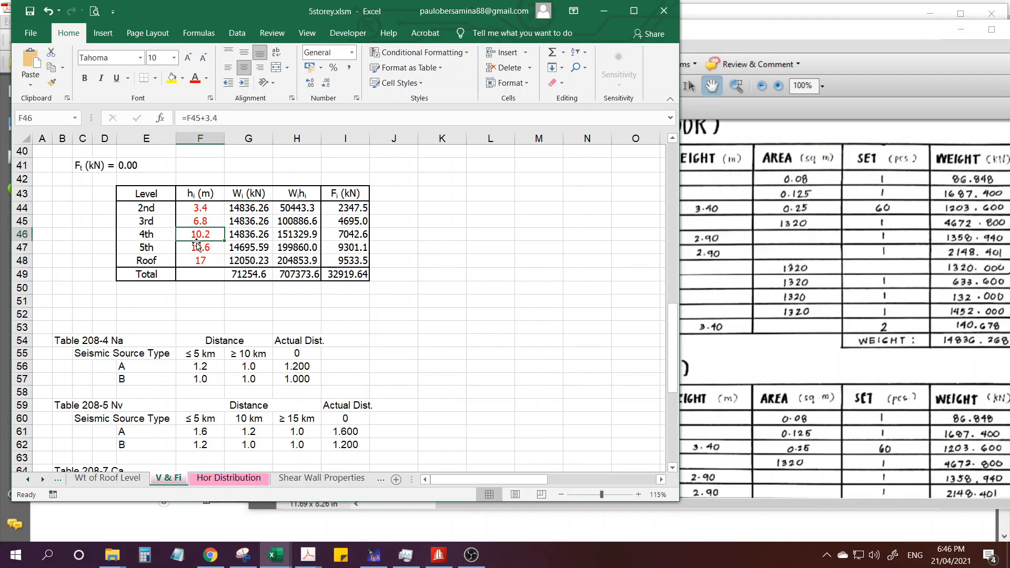
{"action": "left_click", "coordinate": [196, 247]}
{"action": "left_click", "coordinate": [195, 260]}
{"action": "left_click", "coordinate": [199, 208]}
{"action": "left_click", "coordinate": [199, 221]}
{"action": "left_click", "coordinate": [198, 234]}
{"action": "left_click", "coordinate": [198, 250]}
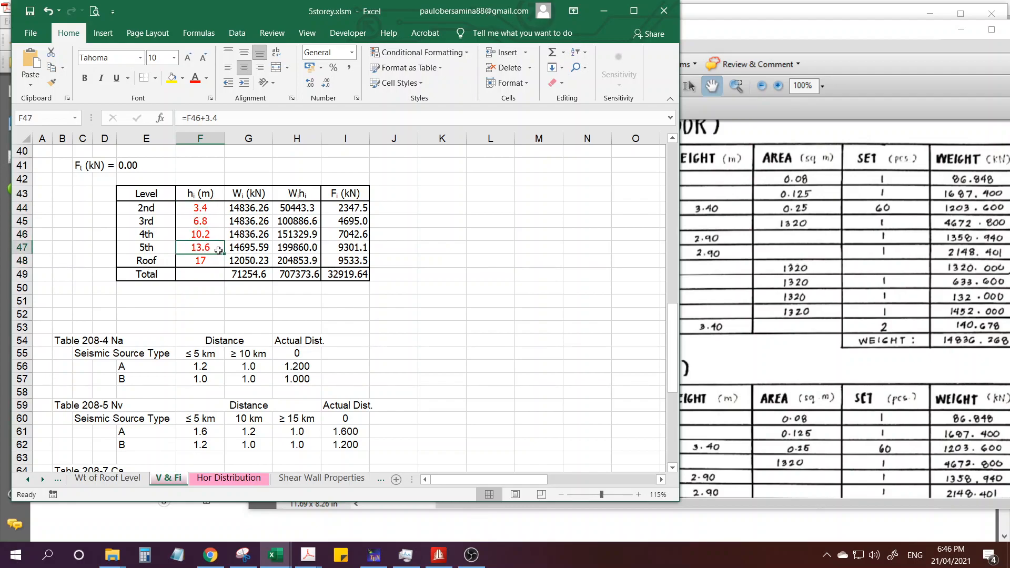
Mark the hi and Wi columns in red and circle the Wi total, the WiHi total and the WiHi heading.
{"action": "key", "text": "ctrl+1"}
{"action": "left_click", "coordinate": [188, 211]}
{"action": "mouse_move", "coordinate": [268, 171]}
{"action": "left_mouse_down"}
{"action": "mouse_move", "coordinate": [281, 166]}
{"action": "mouse_move", "coordinate": [245, 180]}
{"action": "left_mouse_up"}
{"action": "left_click", "coordinate": [268, 214]}
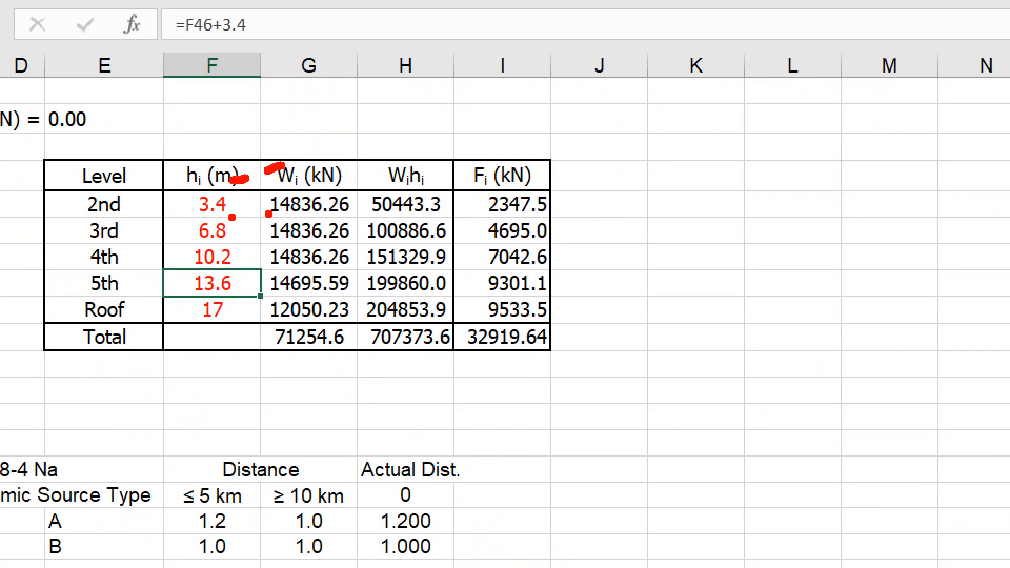
{"action": "mouse_move", "coordinate": [357, 340]}
{"action": "left_mouse_down"}
{"action": "mouse_move", "coordinate": [315, 319]}
{"action": "mouse_move", "coordinate": [244, 347]}
{"action": "mouse_move", "coordinate": [359, 342]}
{"action": "left_mouse_up"}
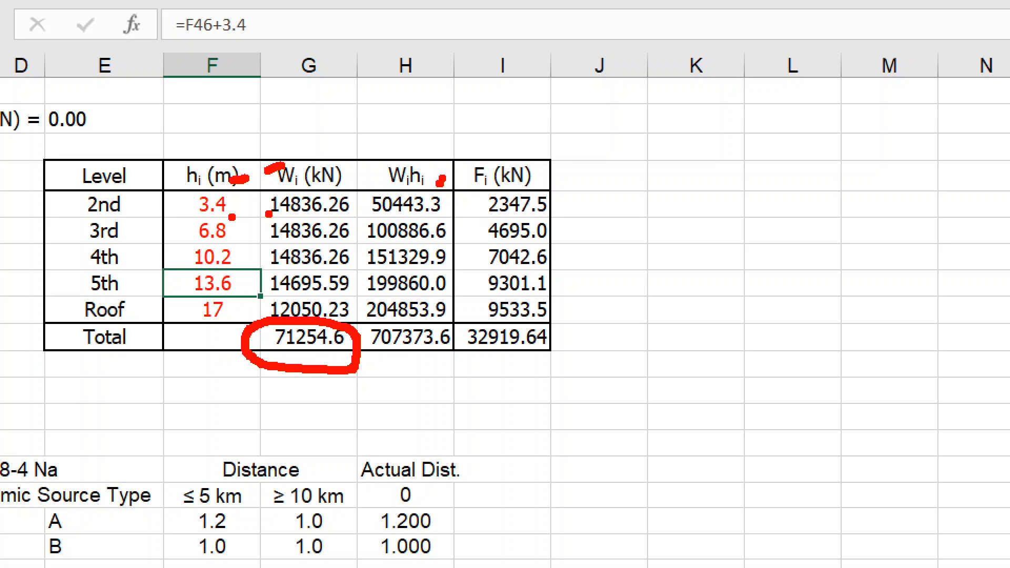
{"action": "mouse_move", "coordinate": [449, 328]}
{"action": "left_mouse_down"}
{"action": "mouse_move", "coordinate": [386, 317]}
{"action": "mouse_move", "coordinate": [423, 369]}
{"action": "mouse_move", "coordinate": [453, 332]}
{"action": "left_mouse_up"}
{"action": "mouse_move", "coordinate": [436, 179]}
{"action": "left_mouse_down"}
{"action": "mouse_move", "coordinate": [438, 168]}
{"action": "mouse_move", "coordinate": [386, 181]}
{"action": "mouse_move", "coordinate": [441, 182]}
{"action": "left_mouse_up"}
Mark the WiHi values for the 2nd to 5th levels in red and label the Wi total as ΣW.
{"action": "left_click_drag", "start_coordinate": [339, 211], "coordinate": [374, 199]}
{"action": "left_click_drag", "start_coordinate": [354, 236], "coordinate": [391, 224]}
{"action": "mouse_move", "coordinate": [361, 263]}
{"action": "left_mouse_down"}
{"action": "mouse_move", "coordinate": [382, 254]}
{"action": "mouse_move", "coordinate": [373, 279]}
{"action": "left_mouse_up"}
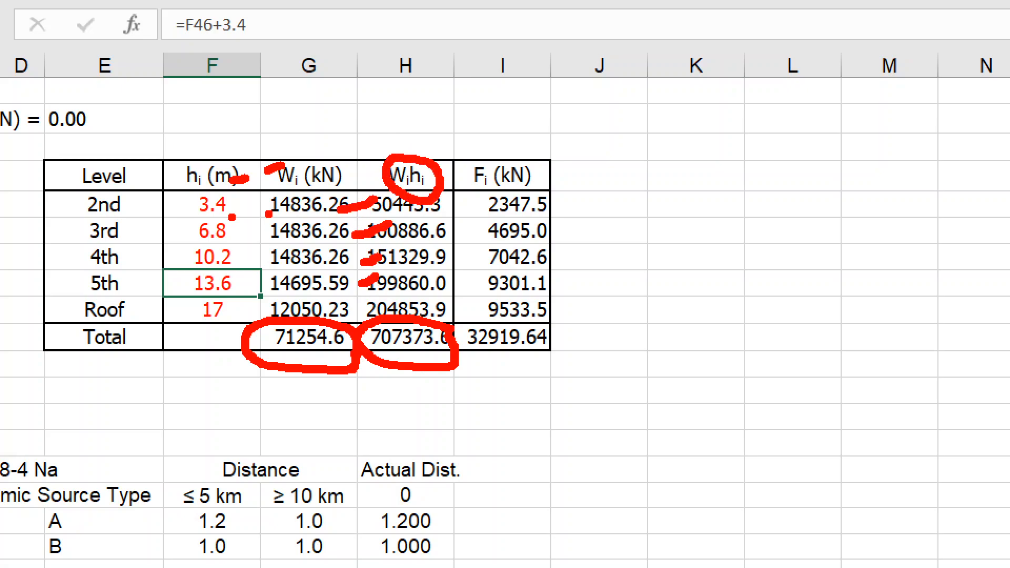
{"action": "mouse_move", "coordinate": [283, 359]}
{"action": "left_mouse_down"}
{"action": "mouse_move", "coordinate": [288, 402]}
{"action": "mouse_move", "coordinate": [317, 435]}
{"action": "mouse_move", "coordinate": [343, 435]}
{"action": "mouse_move", "coordinate": [400, 394]}
{"action": "left_mouse_up"}
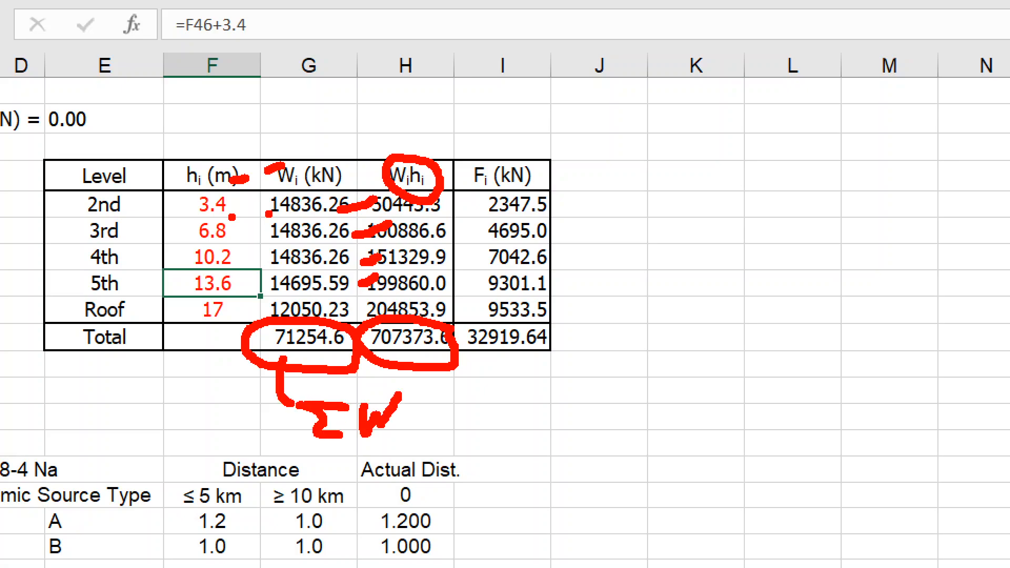
Mark each Fi value from the 2nd level to the Roof with a red stroke and clear the annotations.
{"action": "left_click_drag", "start_coordinate": [564, 209], "coordinate": [598, 185]}
{"action": "left_click_drag", "start_coordinate": [562, 244], "coordinate": [609, 217]}
{"action": "left_click_drag", "start_coordinate": [565, 267], "coordinate": [602, 244]}
{"action": "left_click_drag", "start_coordinate": [567, 289], "coordinate": [622, 259]}
{"action": "left_click_drag", "start_coordinate": [567, 317], "coordinate": [600, 304]}
{"action": "mouse_move", "coordinate": [74, 188]}
{"action": "left_mouse_down"}
{"action": "mouse_move", "coordinate": [169, 169]}
{"action": "mouse_move", "coordinate": [58, 193]}
{"action": "mouse_move", "coordinate": [90, 206]}
{"action": "left_mouse_up"}
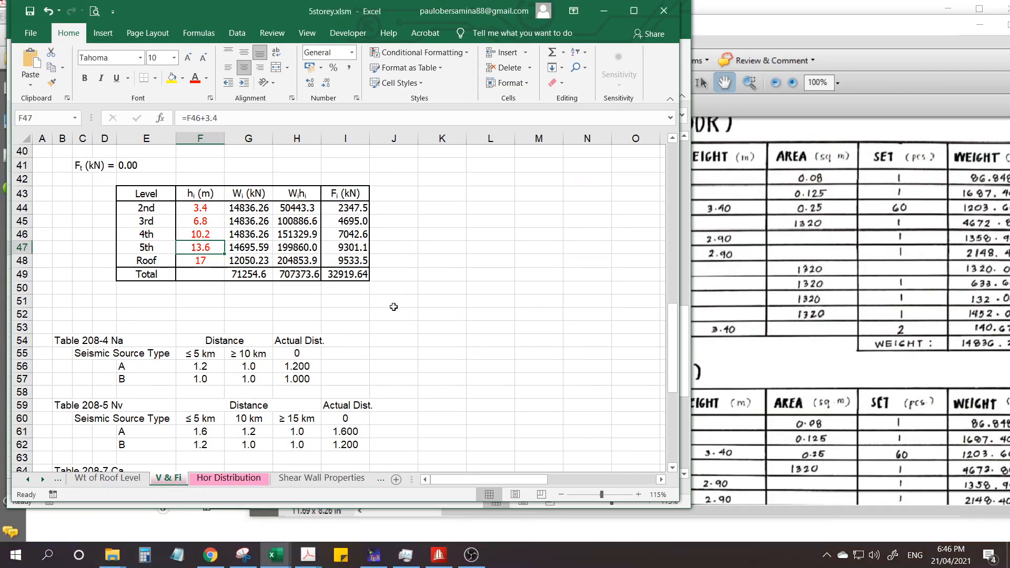
{"action": "left_click", "coordinate": [472, 555]}
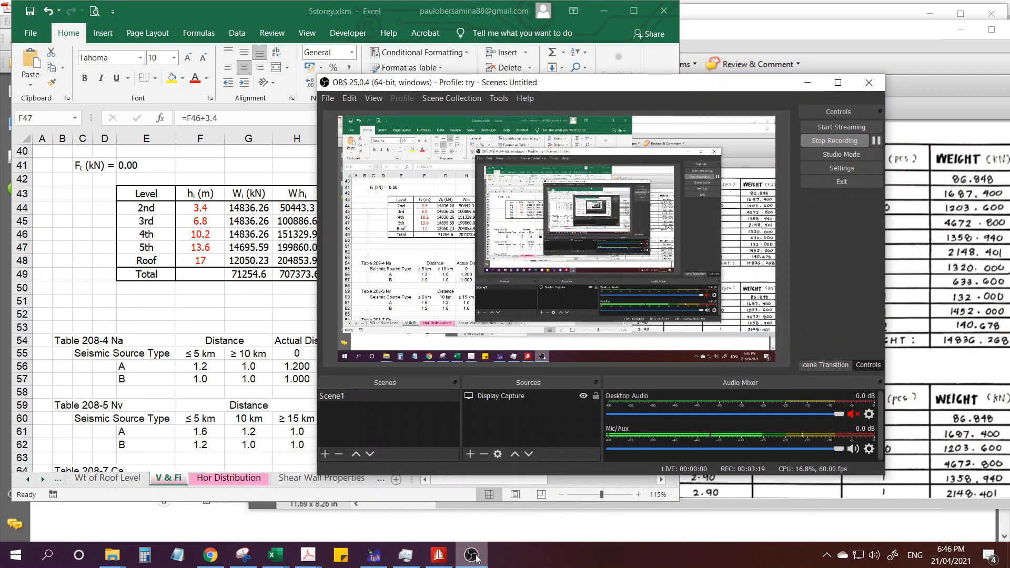
{"action": "left_click", "coordinate": [472, 555]}
Examine the R, hn, Ct and T parameters in the Base Shear section of the V & Fi sheet.
{"action": "left_click", "coordinate": [347, 314]}
{"action": "scroll", "coordinate": [366, 341], "scroll_direction": "up", "scroll_amount": 3}
{"action": "scroll", "coordinate": [366, 340], "scroll_direction": "up", "scroll_amount": 5}
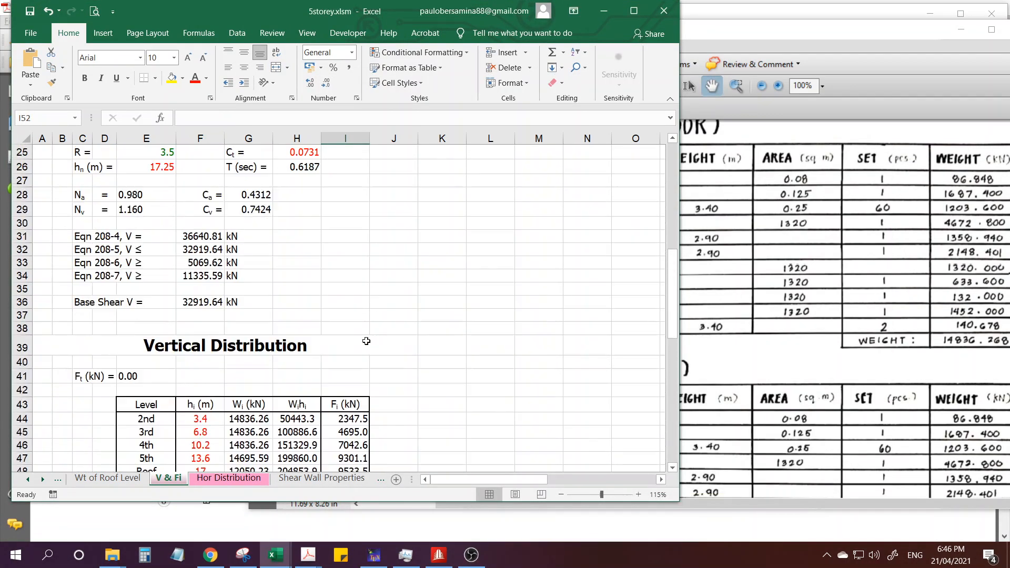
{"action": "scroll", "coordinate": [132, 340], "scroll_direction": "down", "scroll_amount": 1}
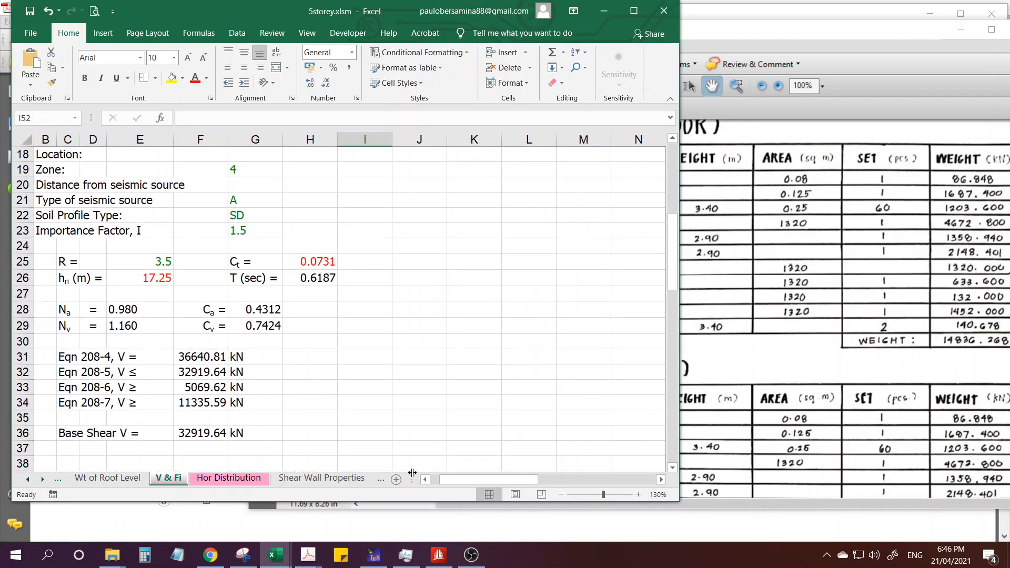
{"action": "scroll", "coordinate": [208, 307], "scroll_direction": "up", "scroll_amount": 1, "text": "ctrl"}
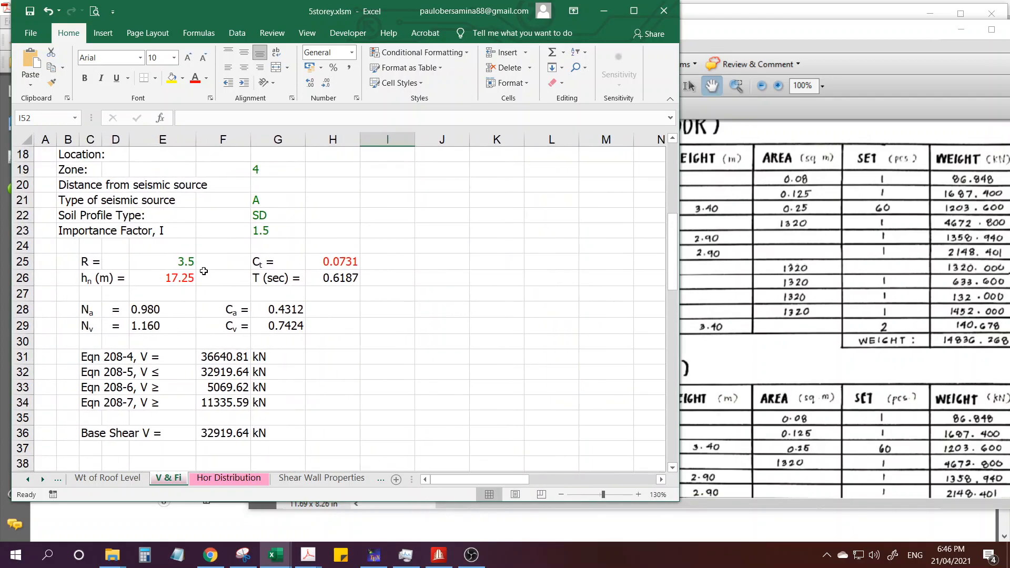
{"action": "left_click", "coordinate": [174, 260]}
{"action": "left_click", "coordinate": [183, 279]}
{"action": "left_click_drag", "start_coordinate": [336, 265], "coordinate": [334, 282]}
{"action": "left_click", "coordinate": [329, 264]}
{"action": "left_click", "coordinate": [193, 278]}
{"action": "left_click", "coordinate": [325, 263]}
{"action": "left_click", "coordinate": [327, 280]}
{"action": "left_click", "coordinate": [329, 263]}
{"action": "left_click", "coordinate": [327, 281]}
{"action": "scroll", "coordinate": [329, 335], "scroll_direction": "down", "scroll_amount": 1}
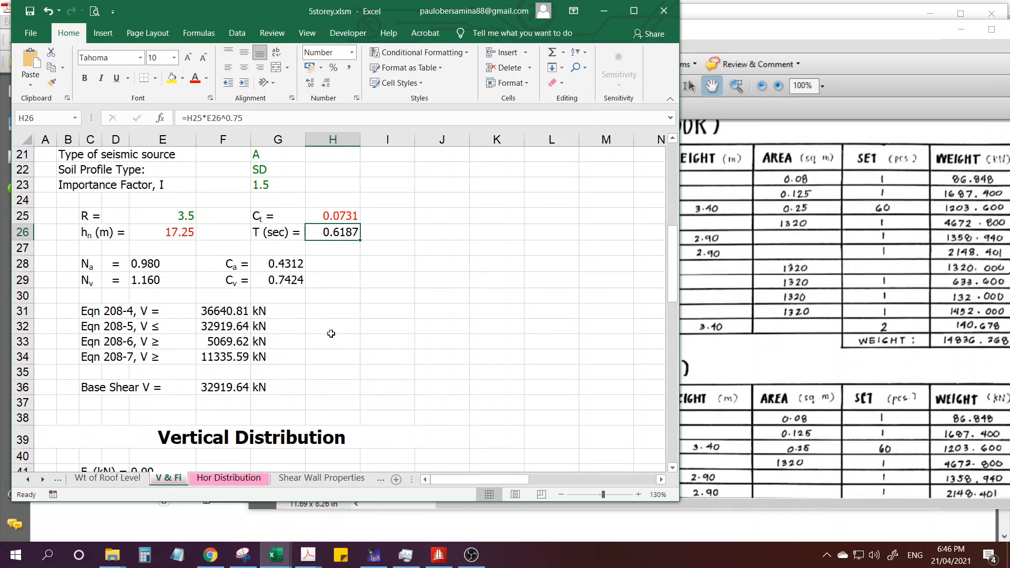
Inspect the Ca and Cv cells, then check the Ct value and the formula behind the period T.
{"action": "left_click", "coordinate": [279, 268]}
{"action": "left_click", "coordinate": [295, 280]}
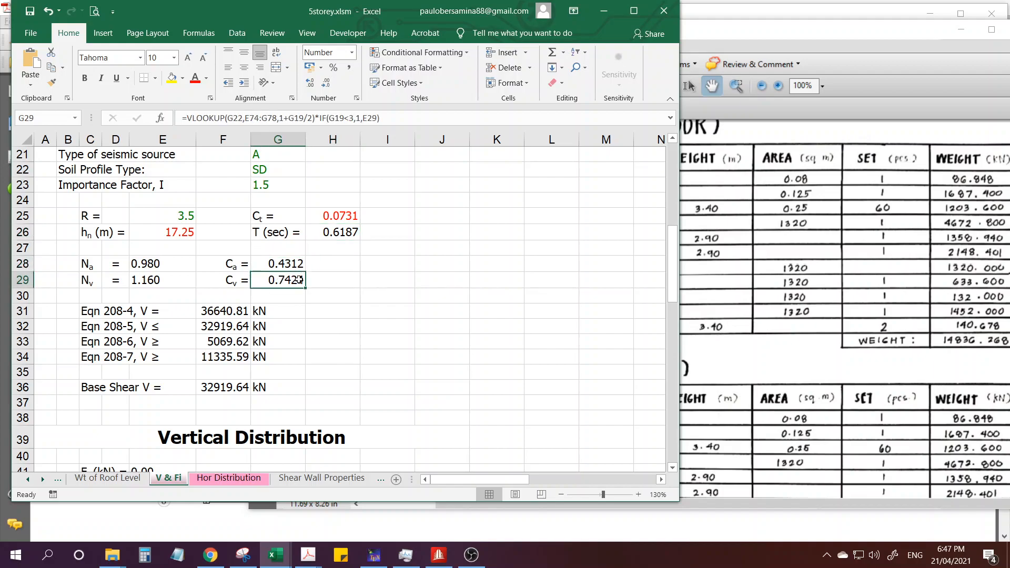
{"action": "left_click", "coordinate": [357, 294]}
{"action": "left_click", "coordinate": [371, 285]}
{"action": "left_click", "coordinate": [325, 267]}
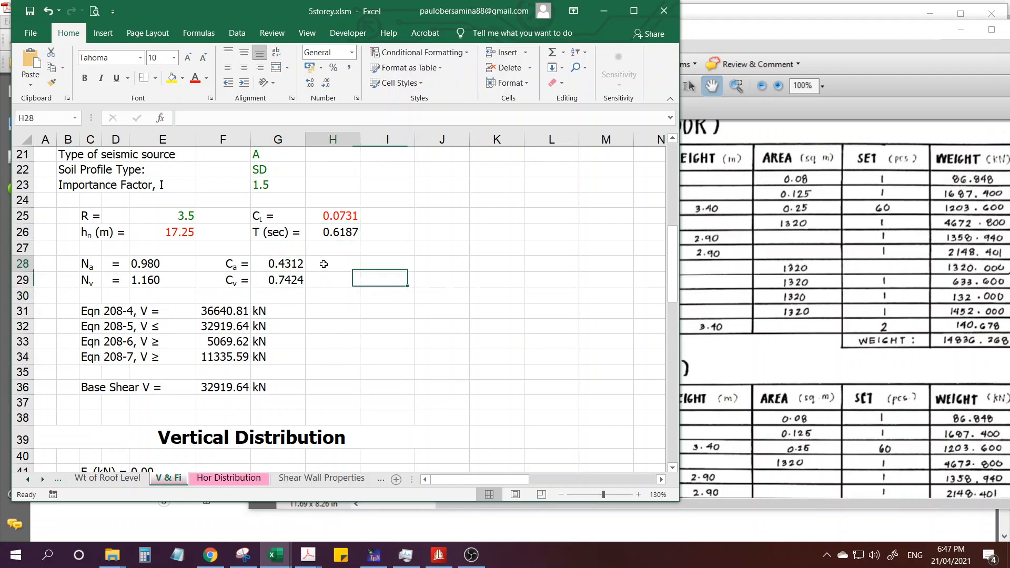
{"action": "left_click", "coordinate": [334, 238]}
{"action": "left_click", "coordinate": [332, 218]}
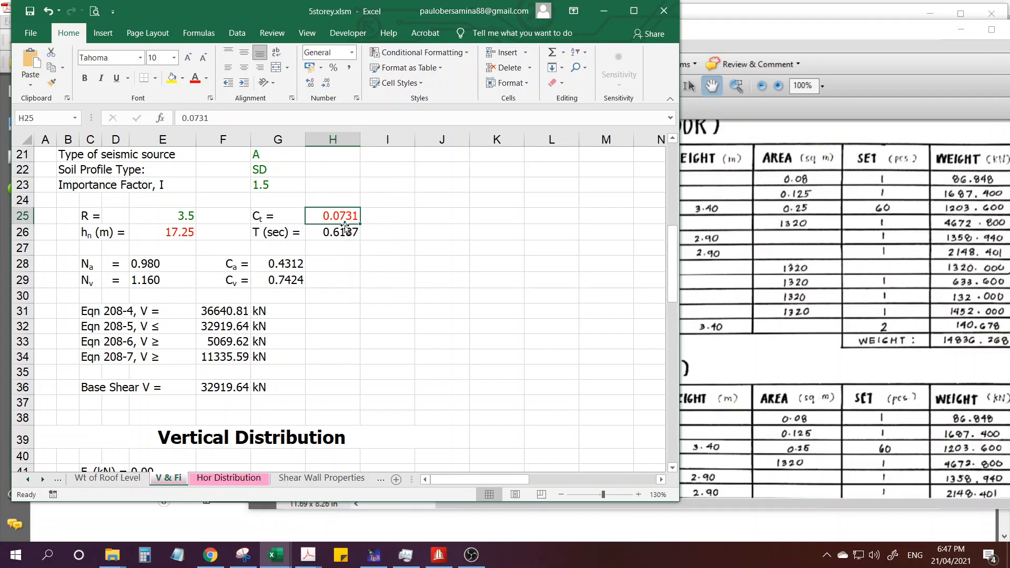
{"action": "left_click", "coordinate": [333, 235]}
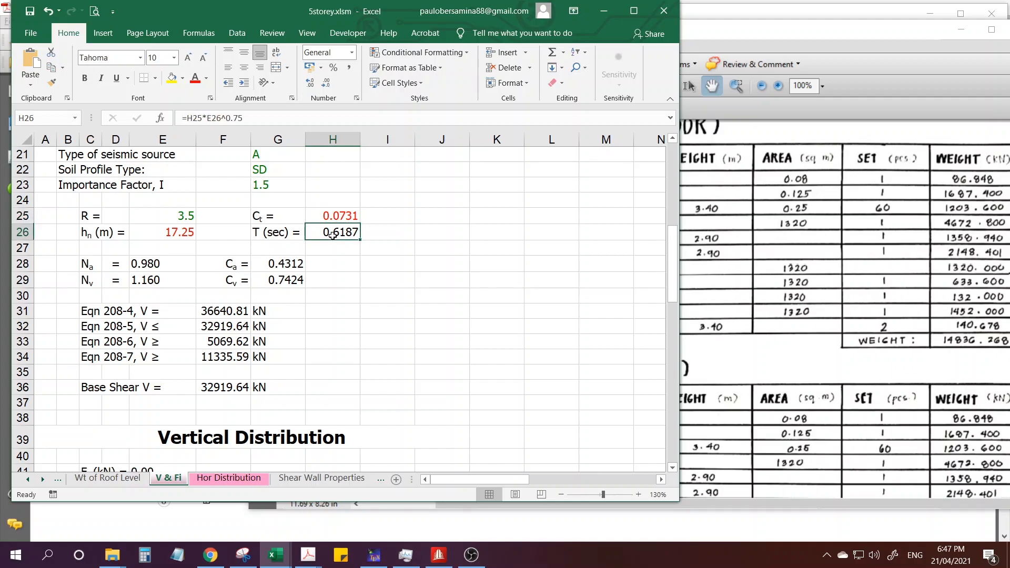
Handwrite the period formula T = Ct·h^(3/4) in red beside the T cell, then clear the annotation.
{"action": "left_click", "coordinate": [348, 261]}
{"action": "left_click", "coordinate": [341, 238]}
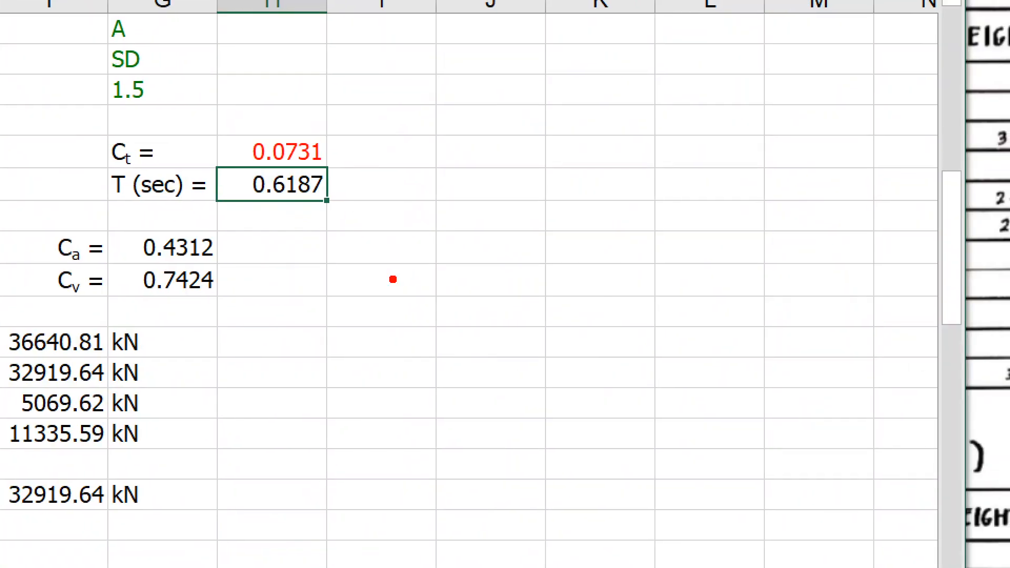
{"action": "mouse_move", "coordinate": [411, 215]}
{"action": "left_mouse_down"}
{"action": "mouse_move", "coordinate": [441, 216]}
{"action": "mouse_move", "coordinate": [425, 253]}
{"action": "left_mouse_up"}
{"action": "left_click_drag", "start_coordinate": [493, 181], "coordinate": [524, 182]}
{"action": "mouse_move", "coordinate": [479, 198]}
{"action": "left_mouse_down"}
{"action": "mouse_move", "coordinate": [521, 198]}
{"action": "mouse_move", "coordinate": [548, 213]}
{"action": "mouse_move", "coordinate": [560, 245]}
{"action": "mouse_move", "coordinate": [578, 217]}
{"action": "left_mouse_up"}
{"action": "left_click", "coordinate": [588, 156]}
{"action": "left_click_drag", "start_coordinate": [588, 156], "coordinate": [593, 221]}
{"action": "mouse_move", "coordinate": [614, 115]}
{"action": "left_mouse_down"}
{"action": "mouse_move", "coordinate": [639, 129]}
{"action": "mouse_move", "coordinate": [630, 150]}
{"action": "left_mouse_up"}
{"action": "left_click_drag", "start_coordinate": [697, 105], "coordinate": [651, 170]}
{"action": "left_click_drag", "start_coordinate": [698, 136], "coordinate": [714, 170]}
{"action": "mouse_move", "coordinate": [594, 202]}
{"action": "left_mouse_down"}
{"action": "mouse_move", "coordinate": [605, 190]}
{"action": "mouse_move", "coordinate": [624, 221]}
{"action": "left_mouse_up"}
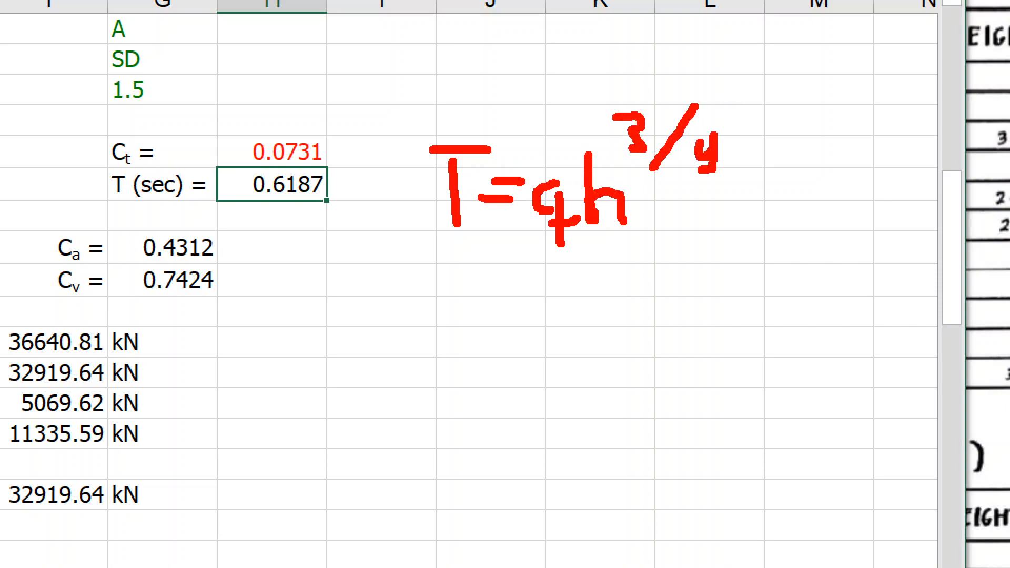
{"action": "key", "text": "Escape"}
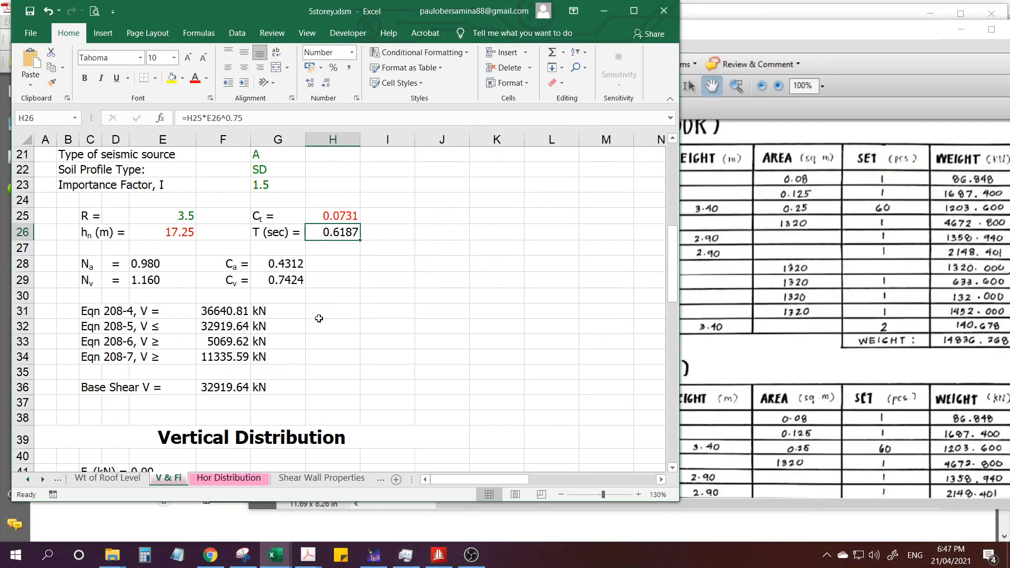
Tick Eqn 208-4 through Eqn 208-7 in red and circle the Base Shear V value.
{"action": "scroll", "coordinate": [229, 360], "scroll_direction": "up", "scroll_amount": 1}
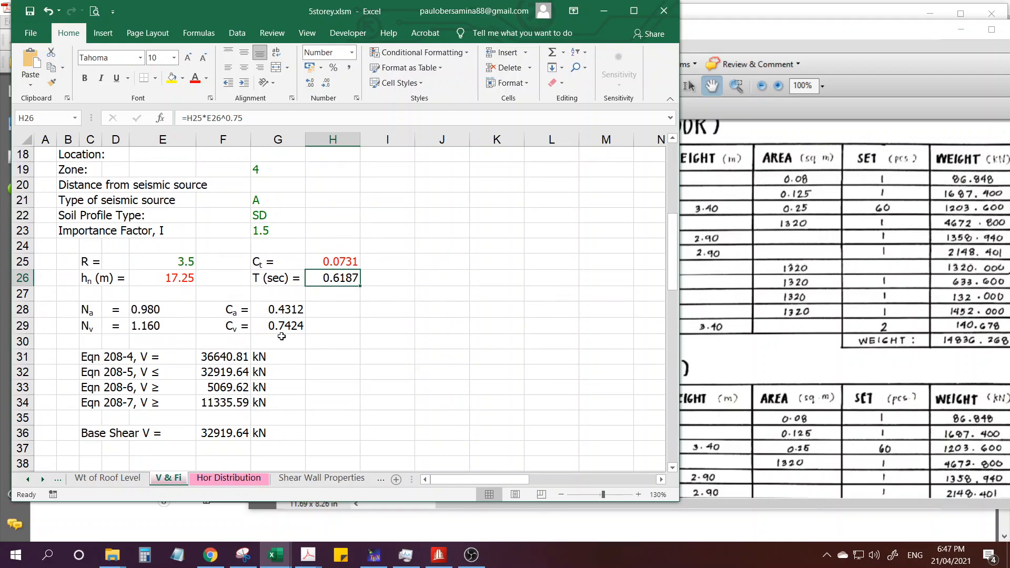
{"action": "scroll", "coordinate": [282, 330], "scroll_direction": "down", "scroll_amount": 1}
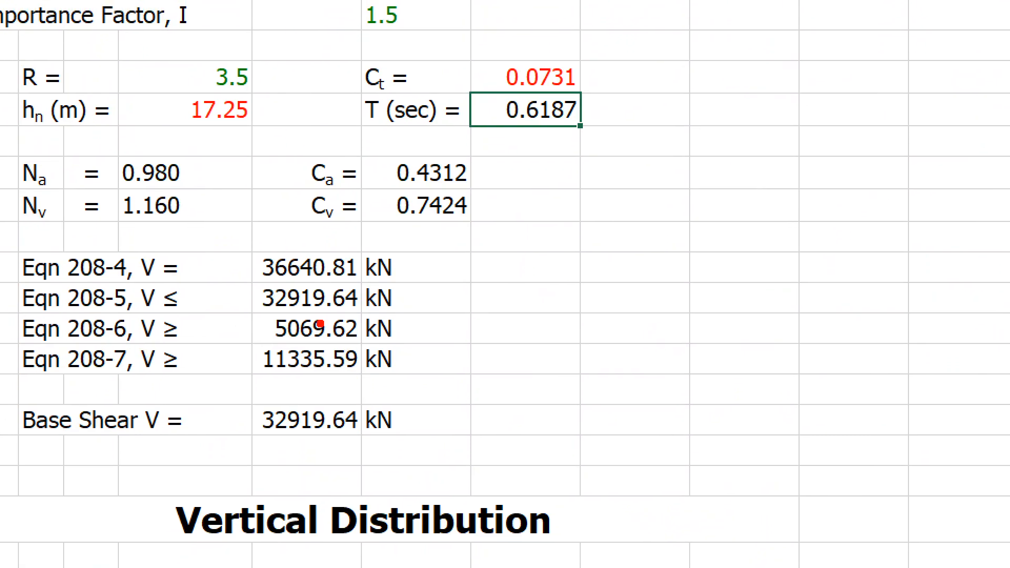
{"action": "left_click_drag", "start_coordinate": [36, 277], "coordinate": [67, 256]}
{"action": "left_click_drag", "start_coordinate": [48, 309], "coordinate": [77, 285]}
{"action": "left_click_drag", "start_coordinate": [43, 339], "coordinate": [64, 328]}
{"action": "left_click_drag", "start_coordinate": [46, 374], "coordinate": [78, 355]}
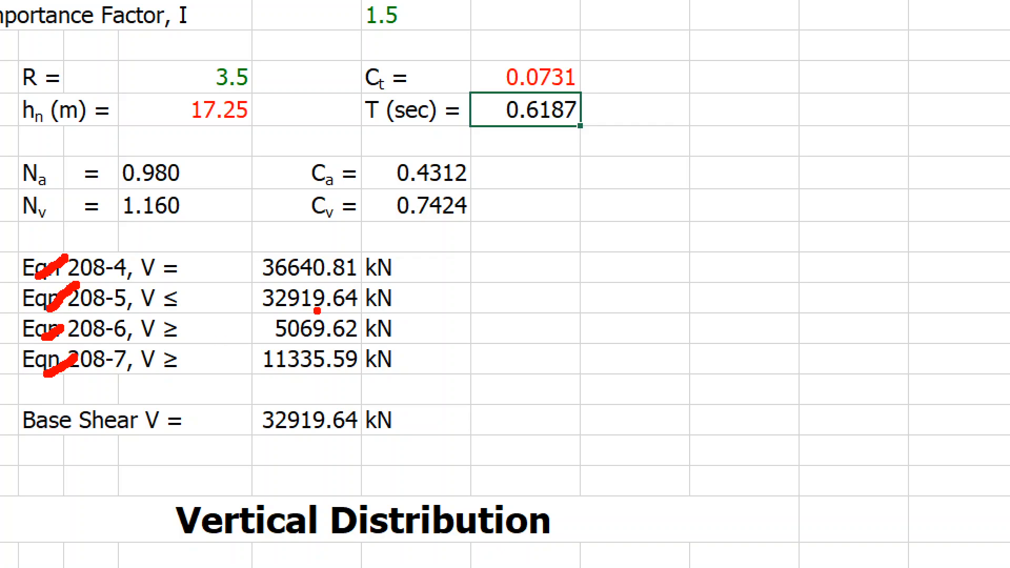
{"action": "mouse_move", "coordinate": [381, 398]}
{"action": "left_mouse_down"}
{"action": "mouse_move", "coordinate": [419, 411]}
{"action": "mouse_move", "coordinate": [290, 452]}
{"action": "mouse_move", "coordinate": [407, 409]}
{"action": "left_mouse_up"}
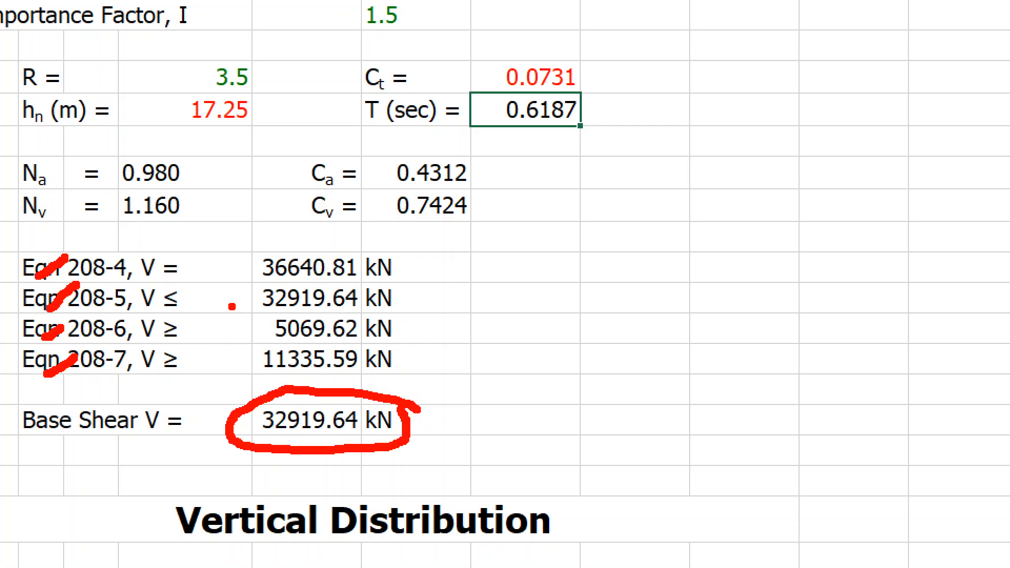
Label the Eqn 208-5 result as Vmax in red and underline the label twice.
{"action": "mouse_move", "coordinate": [415, 306]}
{"action": "left_mouse_down"}
{"action": "mouse_move", "coordinate": [549, 272]}
{"action": "mouse_move", "coordinate": [544, 321]}
{"action": "mouse_move", "coordinate": [602, 332]}
{"action": "left_mouse_up"}
{"action": "left_click_drag", "start_coordinate": [610, 317], "coordinate": [648, 318]}
{"action": "left_click_drag", "start_coordinate": [645, 304], "coordinate": [620, 341]}
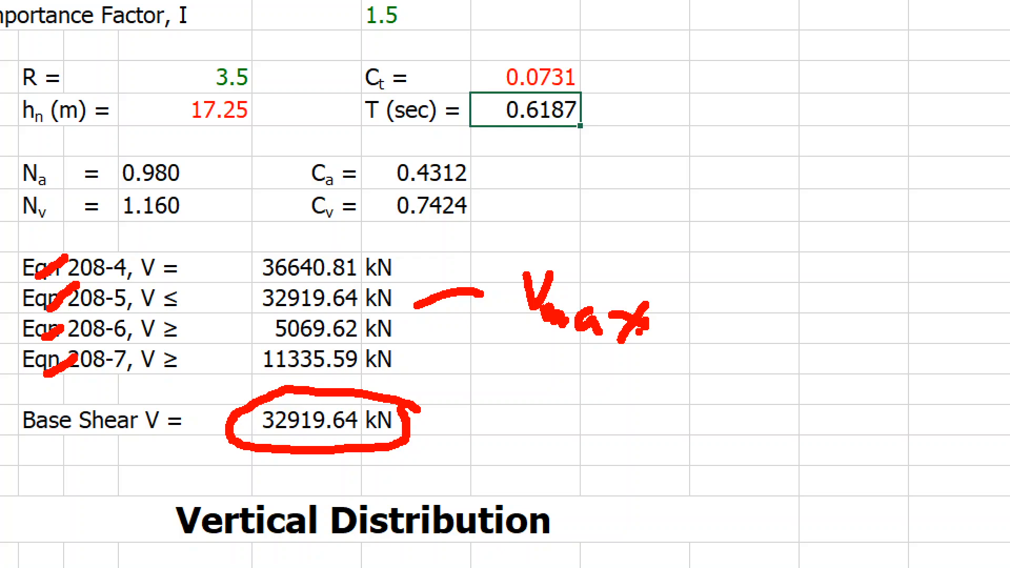
{"action": "left_click_drag", "start_coordinate": [536, 334], "coordinate": [642, 340]}
{"action": "left_click_drag", "start_coordinate": [545, 355], "coordinate": [643, 356]}
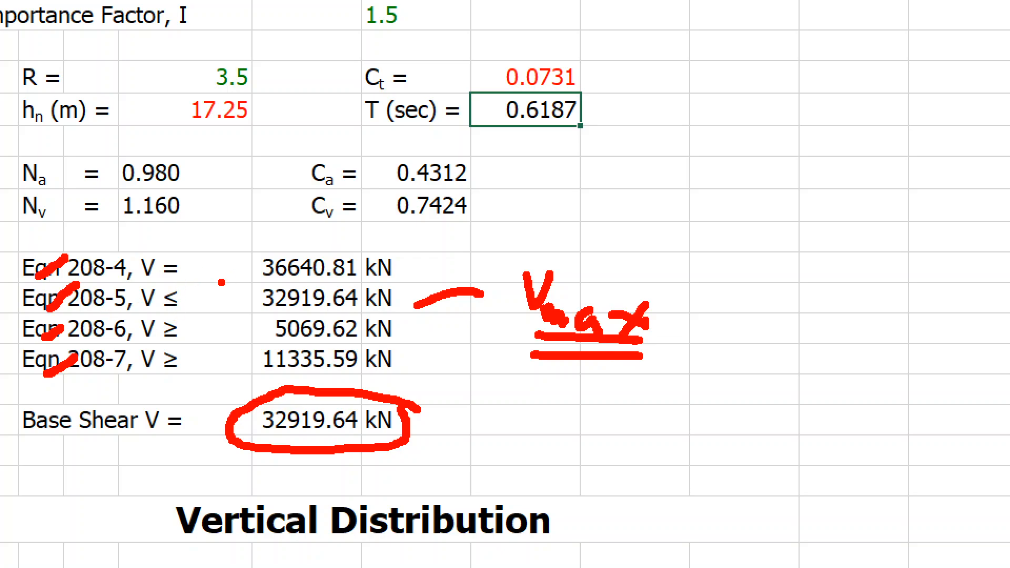
Underline the Eqn 208-4 and 208-5 results, tick and re-circle the Base Shear V value, and clear the annotations.
{"action": "mouse_move", "coordinate": [242, 280]}
{"action": "left_mouse_down"}
{"action": "mouse_move", "coordinate": [272, 281]}
{"action": "mouse_move", "coordinate": [286, 314]}
{"action": "left_mouse_up"}
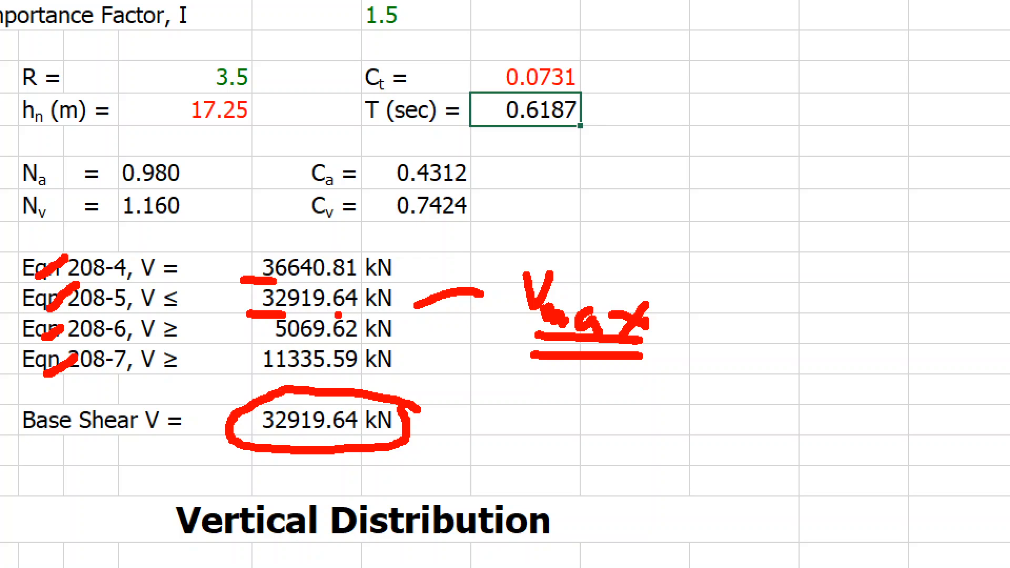
{"action": "left_click_drag", "start_coordinate": [283, 314], "coordinate": [388, 314]}
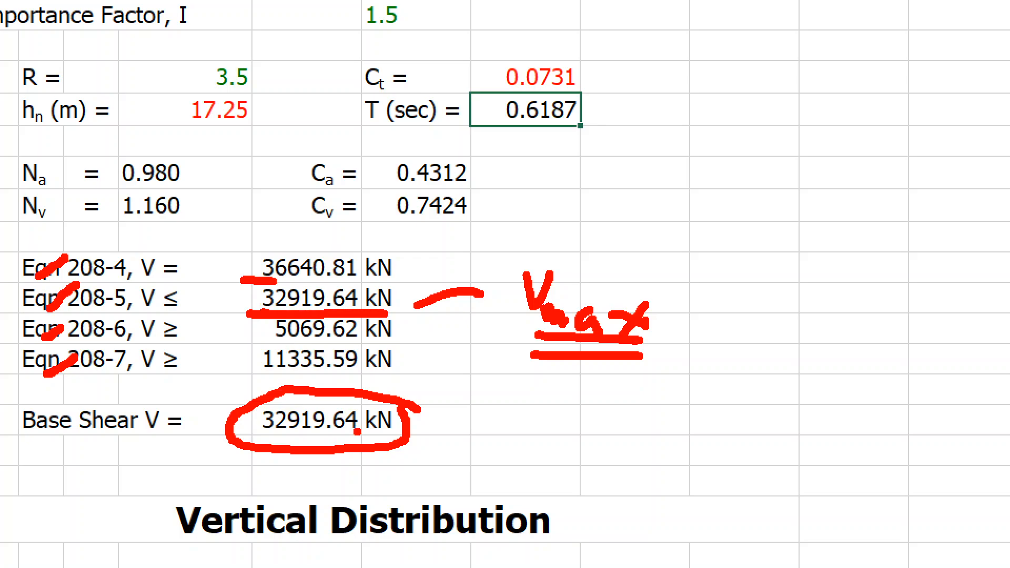
{"action": "left_click_drag", "start_coordinate": [428, 415], "coordinate": [486, 390]}
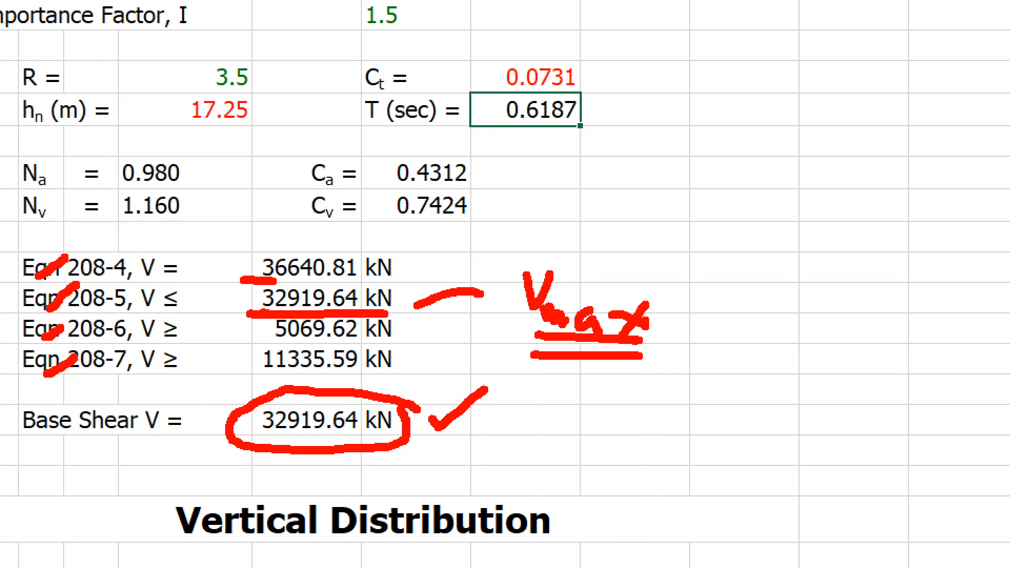
{"action": "mouse_move", "coordinate": [279, 390]}
{"action": "left_mouse_down"}
{"action": "mouse_move", "coordinate": [227, 416]}
{"action": "mouse_move", "coordinate": [364, 444]}
{"action": "mouse_move", "coordinate": [431, 411]}
{"action": "left_mouse_up"}
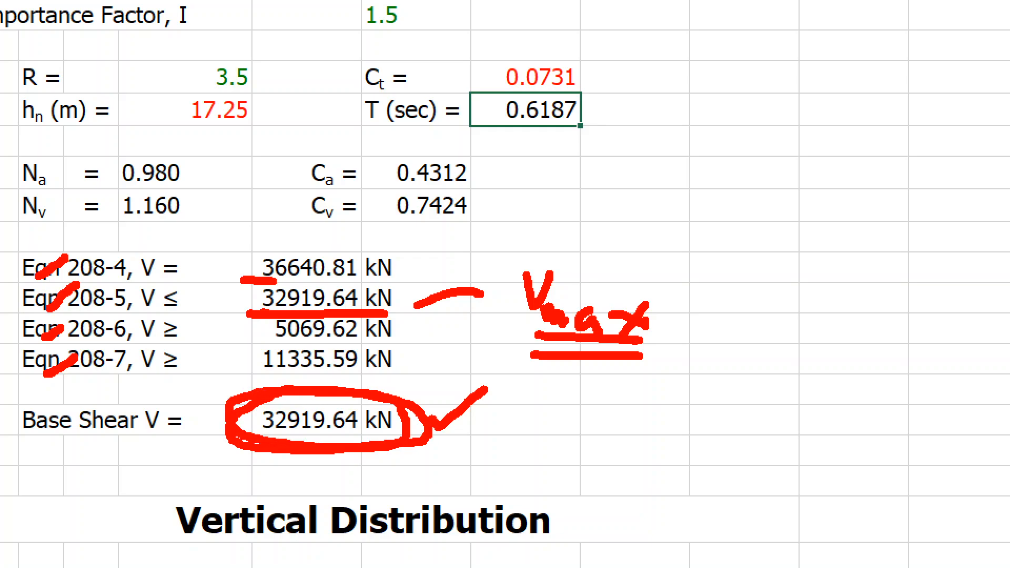
{"action": "left_click_drag", "start_coordinate": [362, 441], "coordinate": [423, 425]}
{"action": "key", "text": "Escape"}
{"action": "scroll", "coordinate": [333, 351], "scroll_direction": "down", "scroll_amount": 2}
{"action": "scroll", "coordinate": [356, 363], "scroll_direction": "up", "scroll_amount": 2}
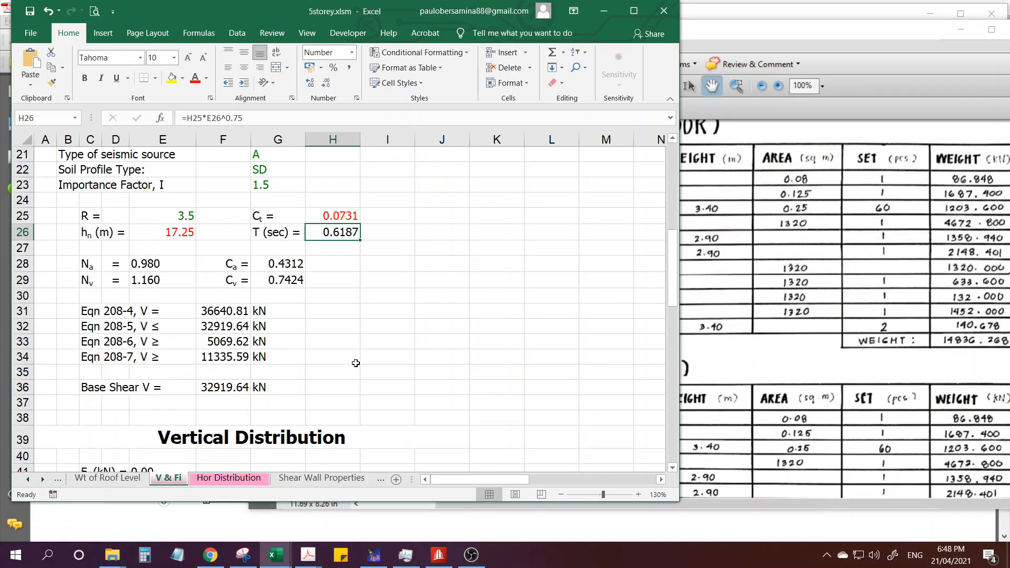
Switch to the STAAD.Pro model, widen the Whole Structure view and go to the Analytical Modeling workflow.
{"action": "left_click", "coordinate": [438, 555]}
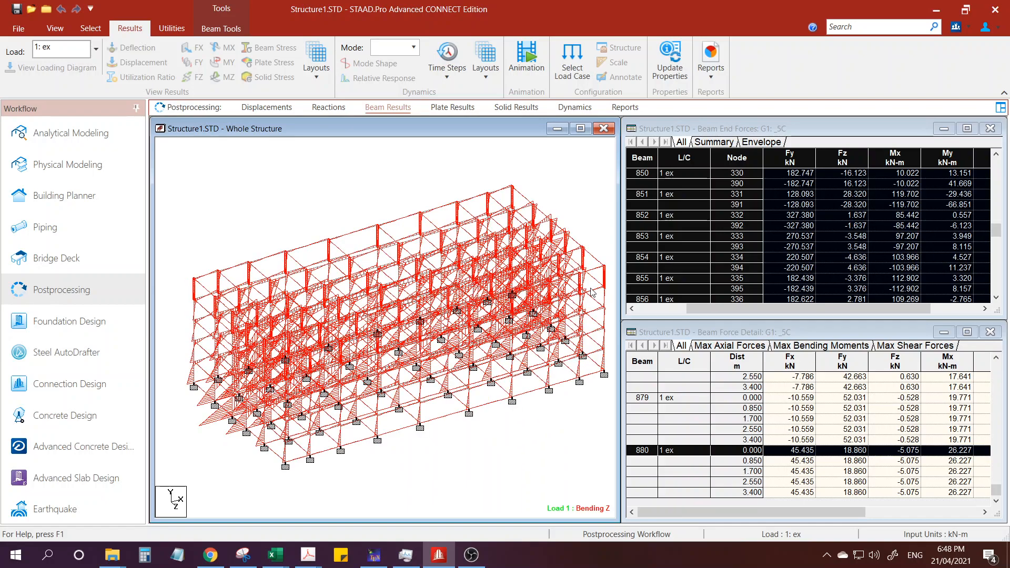
{"action": "left_click_drag", "start_coordinate": [619, 251], "coordinate": [708, 250]}
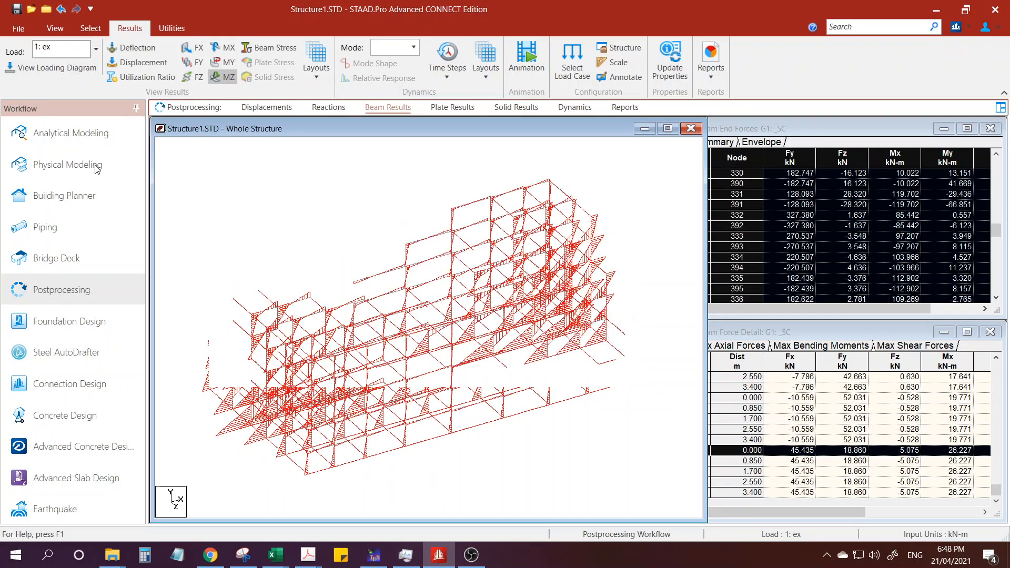
{"action": "left_click", "coordinate": [56, 137]}
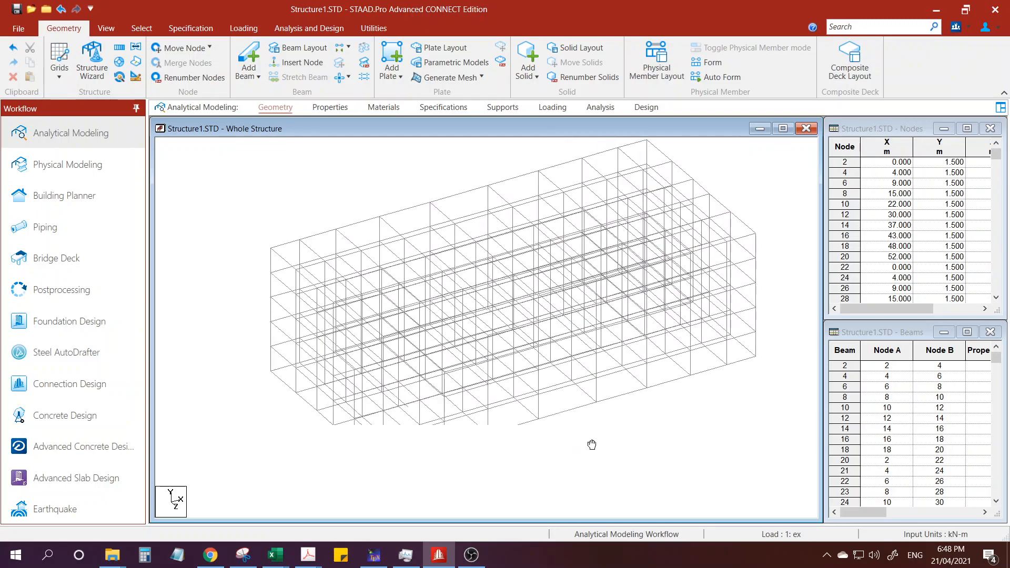
Switch to the plans PDF showing the framing plan and mark grid lines A through J in red along the dimension line.
{"action": "mouse_move", "coordinate": [318, 558]}
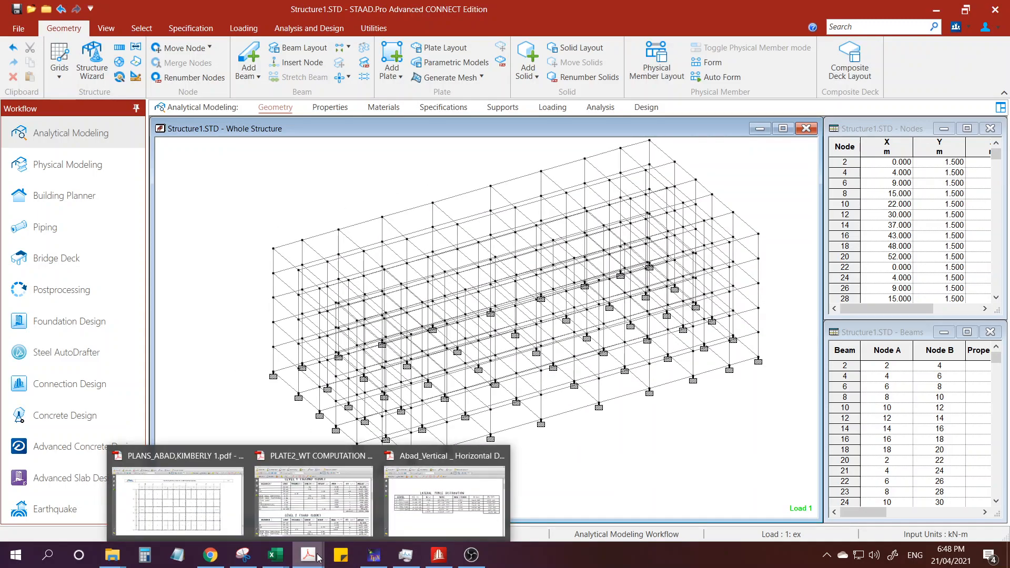
{"action": "left_click", "coordinate": [177, 495]}
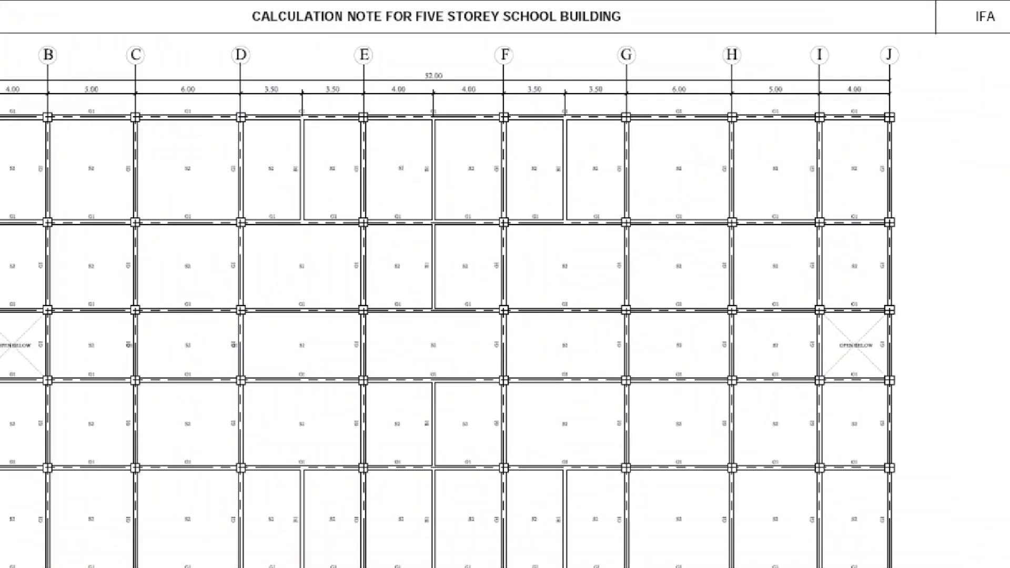
{"action": "left_click_drag", "start_coordinate": [142, 152], "coordinate": [201, 147]}
{"action": "left_click_drag", "start_coordinate": [325, 149], "coordinate": [344, 141]}
{"action": "left_click_drag", "start_coordinate": [436, 151], "coordinate": [461, 143]}
{"action": "left_click_drag", "start_coordinate": [542, 151], "coordinate": [563, 145]}
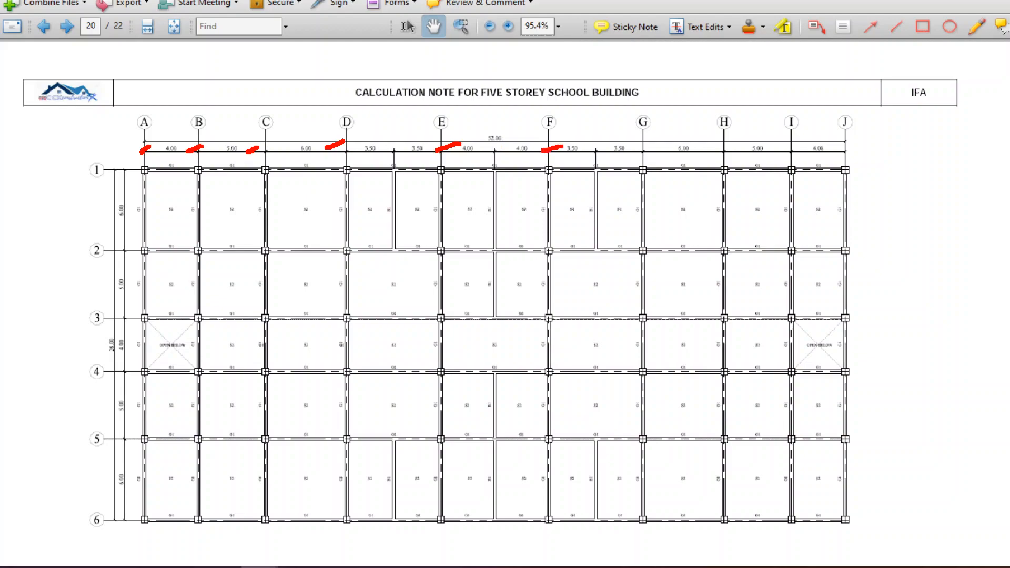
{"action": "left_click_drag", "start_coordinate": [633, 149], "coordinate": [657, 141]}
{"action": "mouse_move", "coordinate": [721, 150]}
{"action": "left_mouse_down"}
{"action": "mouse_move", "coordinate": [747, 140]}
{"action": "mouse_move", "coordinate": [851, 144]}
{"action": "left_mouse_up"}
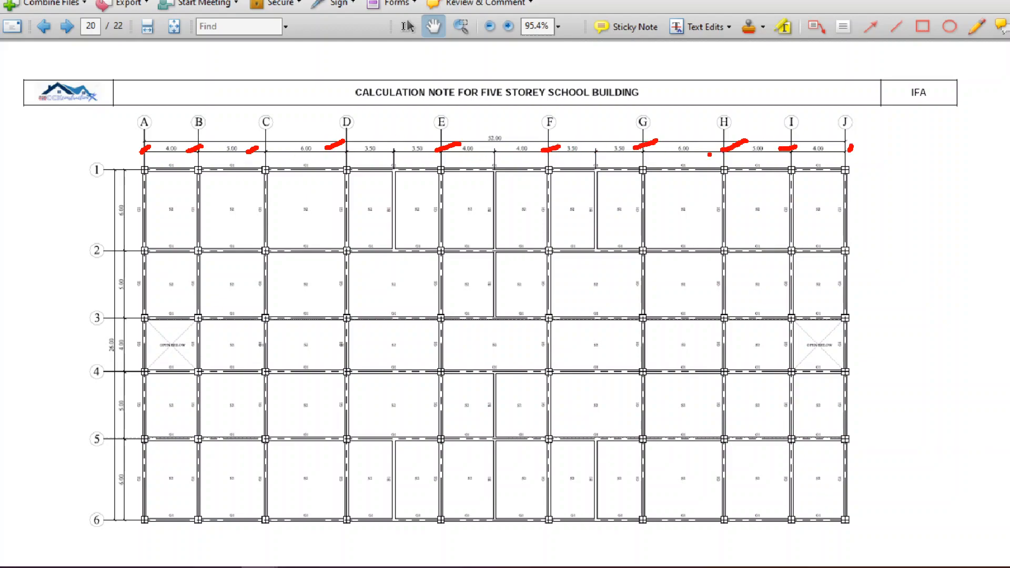
Circle the overall 52.00 dimension in red and tick grid lines 2 through 6 along the plan's edge.
{"action": "mouse_move", "coordinate": [520, 139]}
{"action": "left_mouse_down"}
{"action": "mouse_move", "coordinate": [480, 141]}
{"action": "mouse_move", "coordinate": [518, 136]}
{"action": "left_mouse_up"}
{"action": "left_click_drag", "start_coordinate": [132, 252], "coordinate": [145, 236]}
{"action": "left_click_drag", "start_coordinate": [130, 321], "coordinate": [142, 309]}
{"action": "left_click_drag", "start_coordinate": [141, 368], "coordinate": [149, 356]}
{"action": "left_click_drag", "start_coordinate": [128, 443], "coordinate": [142, 429]}
{"action": "left_click_drag", "start_coordinate": [140, 529], "coordinate": [162, 491]}
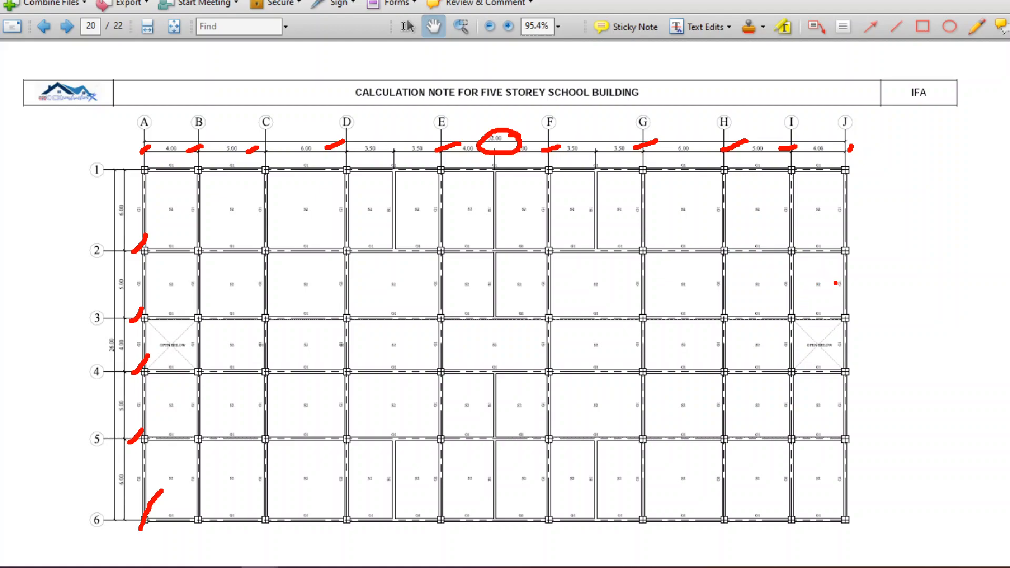
Sketch a multi-storey frame elevation with base supports in red beside the framing plan.
{"action": "mouse_move", "coordinate": [868, 269]}
{"action": "left_mouse_down"}
{"action": "mouse_move", "coordinate": [867, 234]}
{"action": "mouse_move", "coordinate": [873, 363]}
{"action": "left_mouse_up"}
{"action": "mouse_move", "coordinate": [862, 234]}
{"action": "left_mouse_down"}
{"action": "mouse_move", "coordinate": [976, 232]}
{"action": "mouse_move", "coordinate": [992, 393]}
{"action": "left_mouse_up"}
{"action": "left_click_drag", "start_coordinate": [871, 283], "coordinate": [984, 281]}
{"action": "left_click_drag", "start_coordinate": [873, 322], "coordinate": [1001, 322]}
{"action": "left_click_drag", "start_coordinate": [872, 362], "coordinate": [979, 361]}
{"action": "mouse_move", "coordinate": [875, 363]}
{"action": "left_mouse_down"}
{"action": "mouse_move", "coordinate": [877, 398]}
{"action": "mouse_move", "coordinate": [888, 396]}
{"action": "left_mouse_up"}
{"action": "left_click_drag", "start_coordinate": [1008, 392], "coordinate": [970, 406]}
Add a lateral force arrow at each level of the sketched frame and a ticked "V =" note below it, and clear the annotations.
{"action": "left_click_drag", "start_coordinate": [829, 371], "coordinate": [871, 365]}
{"action": "mouse_move", "coordinate": [856, 360]}
{"action": "left_mouse_down"}
{"action": "mouse_move", "coordinate": [871, 365]}
{"action": "mouse_move", "coordinate": [864, 384]}
{"action": "left_mouse_up"}
{"action": "mouse_move", "coordinate": [878, 445]}
{"action": "left_mouse_down"}
{"action": "mouse_move", "coordinate": [903, 449]}
{"action": "mouse_move", "coordinate": [921, 468]}
{"action": "mouse_move", "coordinate": [965, 433]}
{"action": "left_mouse_up"}
{"action": "left_click_drag", "start_coordinate": [820, 330], "coordinate": [868, 330]}
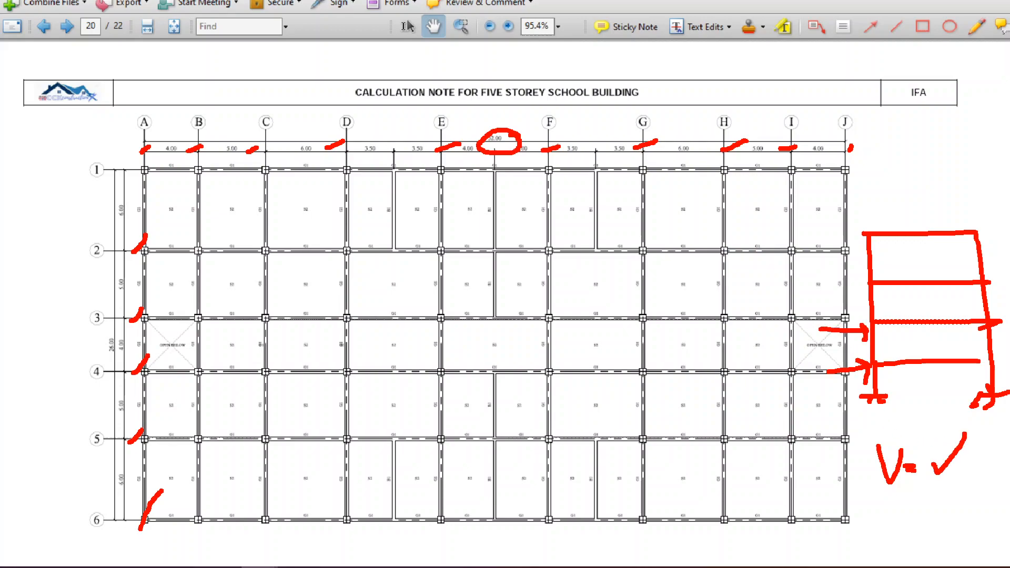
{"action": "left_click_drag", "start_coordinate": [816, 282], "coordinate": [864, 282]}
{"action": "left_click_drag", "start_coordinate": [858, 275], "coordinate": [866, 281]}
{"action": "left_click_drag", "start_coordinate": [816, 235], "coordinate": [862, 234]}
{"action": "left_click_drag", "start_coordinate": [856, 226], "coordinate": [864, 232]}
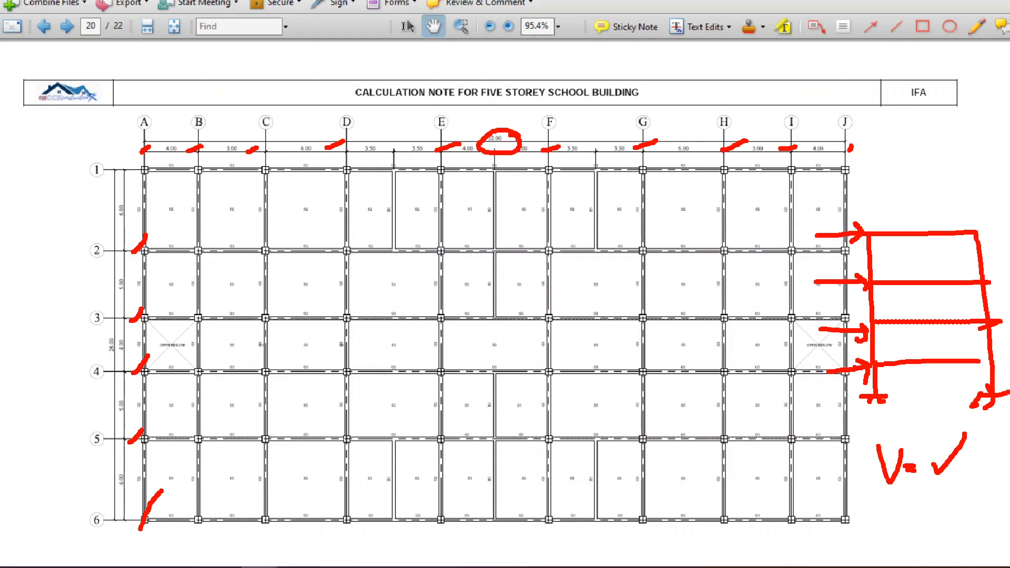
{"action": "key", "text": "Escape"}
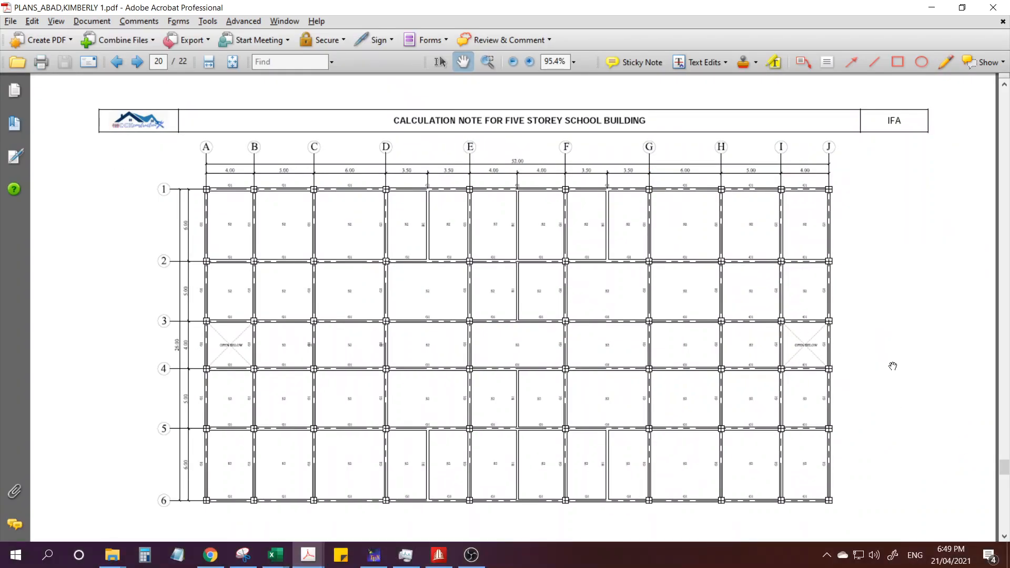
Show the Vertical Distribution table of 5storey.xlsm side by side with the corner of the STAAD.Pro frame model.
{"action": "left_click", "coordinate": [440, 564]}
{"action": "scroll", "coordinate": [409, 316], "scroll_direction": "up", "scroll_amount": 3}
{"action": "scroll", "coordinate": [407, 322], "scroll_direction": "down", "scroll_amount": 2}
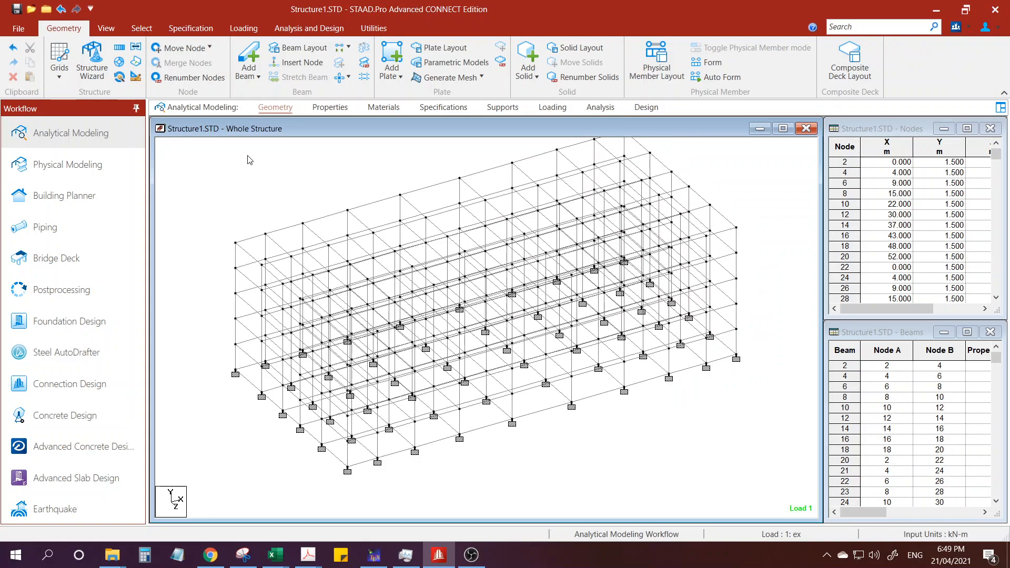
{"action": "scroll", "coordinate": [266, 394], "scroll_direction": "up", "scroll_amount": 1}
{"action": "middle_click_drag", "start_coordinate": [273, 314], "coordinate": [412, 319]}
{"action": "scroll", "coordinate": [347, 384], "scroll_direction": "up", "scroll_amount": 1}
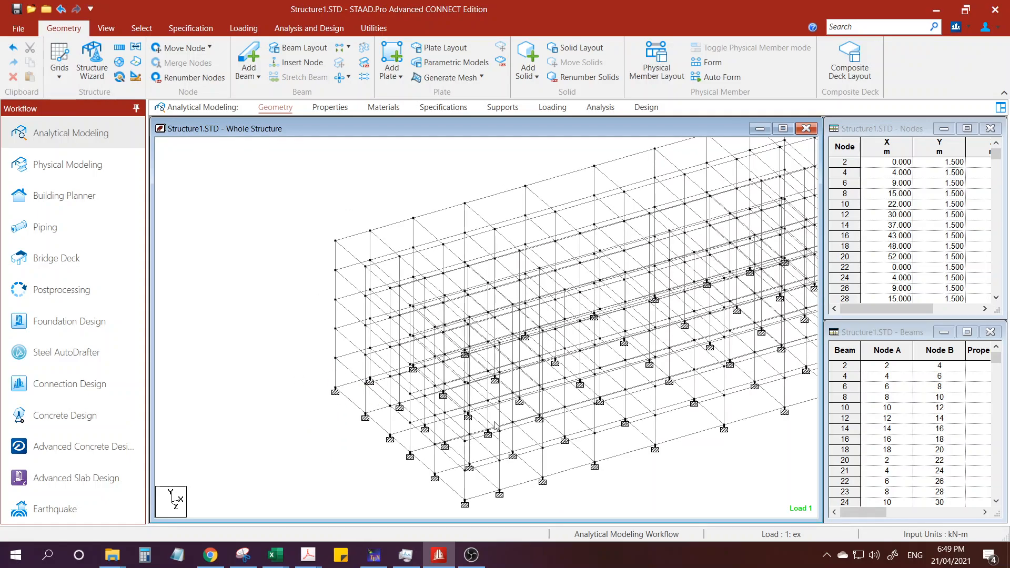
{"action": "middle_click_drag", "start_coordinate": [373, 422], "coordinate": [363, 408]}
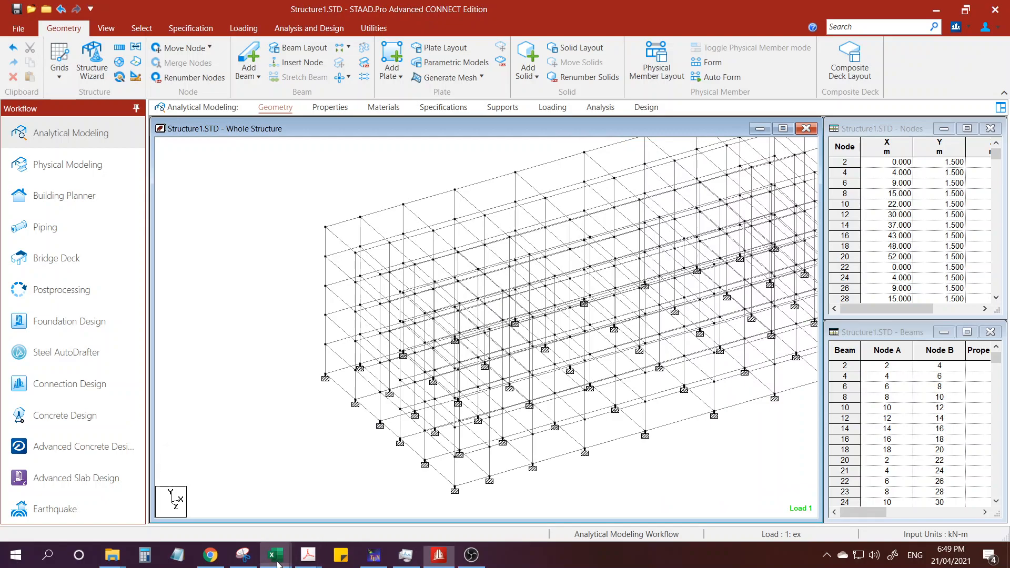
{"action": "mouse_move", "coordinate": [278, 564]}
{"action": "left_click", "coordinate": [335, 499]}
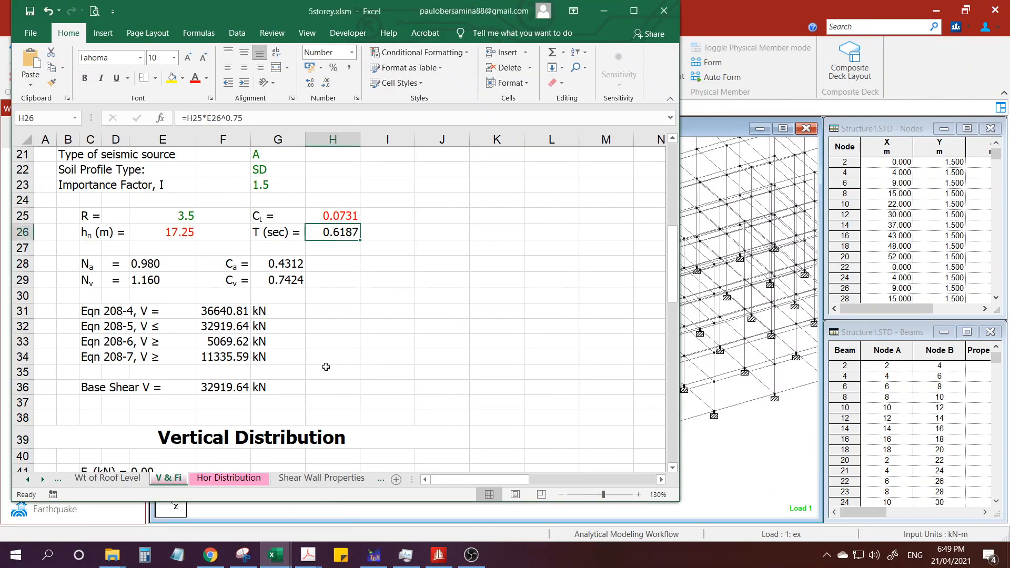
{"action": "scroll", "coordinate": [425, 263], "scroll_direction": "down", "scroll_amount": 5}
{"action": "left_click_drag", "start_coordinate": [295, 12], "coordinate": [173, 21]}
{"action": "left_click", "coordinate": [629, 415]}
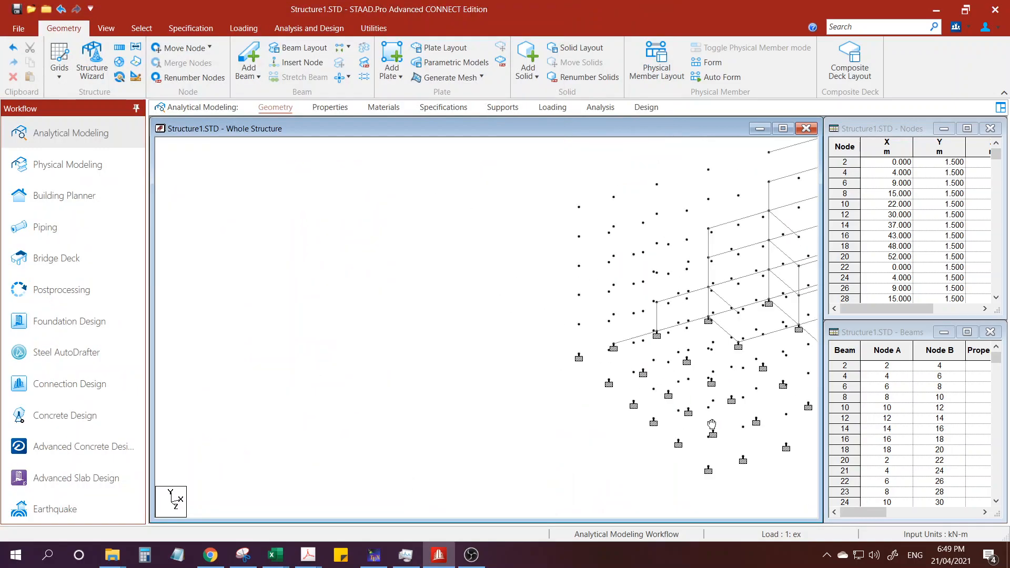
{"action": "key", "text": "alt+Tab"}
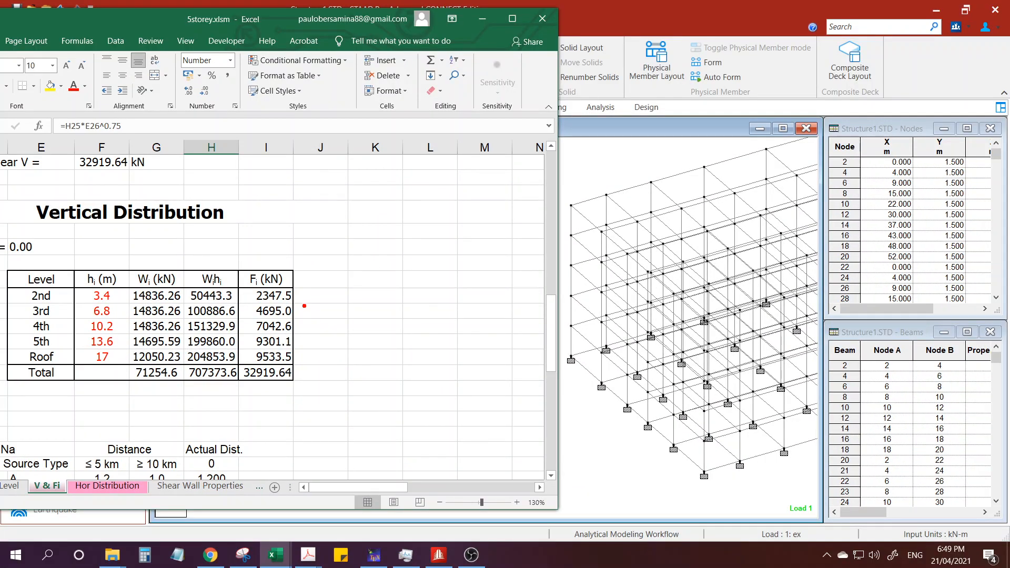
Tick the five Fi values in red and mark the circled 2nd-level height 3.4 as a dimension beside the model's lowest storey.
{"action": "mouse_move", "coordinate": [289, 299]}
{"action": "left_mouse_down"}
{"action": "mouse_move", "coordinate": [309, 293]}
{"action": "mouse_move", "coordinate": [315, 308]}
{"action": "left_mouse_up"}
{"action": "mouse_move", "coordinate": [120, 295]}
{"action": "left_mouse_down"}
{"action": "mouse_move", "coordinate": [85, 289]}
{"action": "mouse_move", "coordinate": [121, 293]}
{"action": "left_mouse_up"}
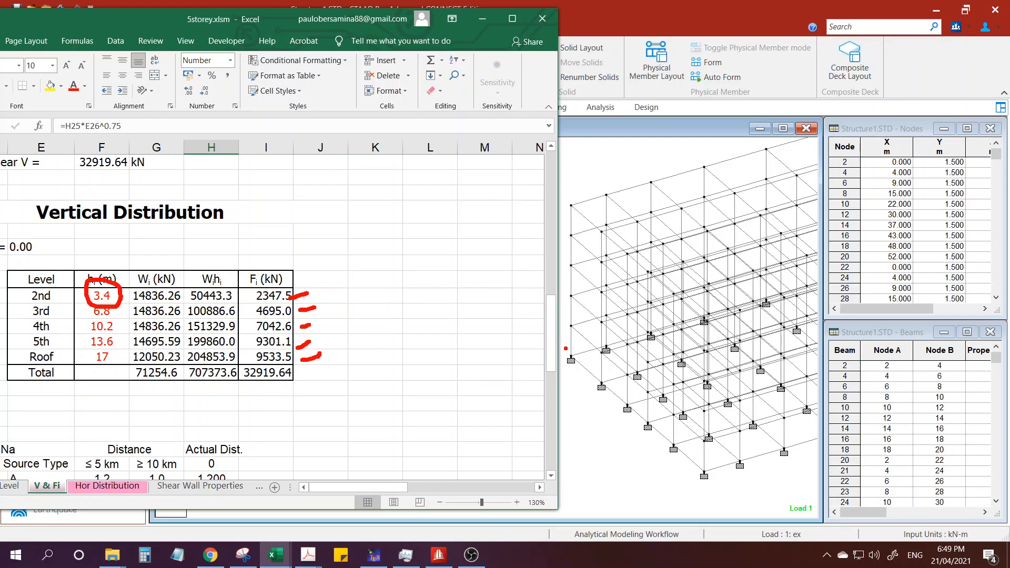
{"action": "left_click_drag", "start_coordinate": [570, 328], "coordinate": [509, 330]}
{"action": "left_click_drag", "start_coordinate": [564, 359], "coordinate": [514, 360]}
{"action": "mouse_move", "coordinate": [519, 313]}
{"action": "left_mouse_down"}
{"action": "mouse_move", "coordinate": [524, 370]}
{"action": "mouse_move", "coordinate": [538, 349]}
{"action": "mouse_move", "coordinate": [572, 351]}
{"action": "left_mouse_up"}
{"action": "left_click_drag", "start_coordinate": [572, 337], "coordinate": [573, 357]}
Mark the 3rd-level height in the table and sketch its 6.8 dimension in red beside the frame model.
{"action": "left_click_drag", "start_coordinate": [122, 315], "coordinate": [159, 304]}
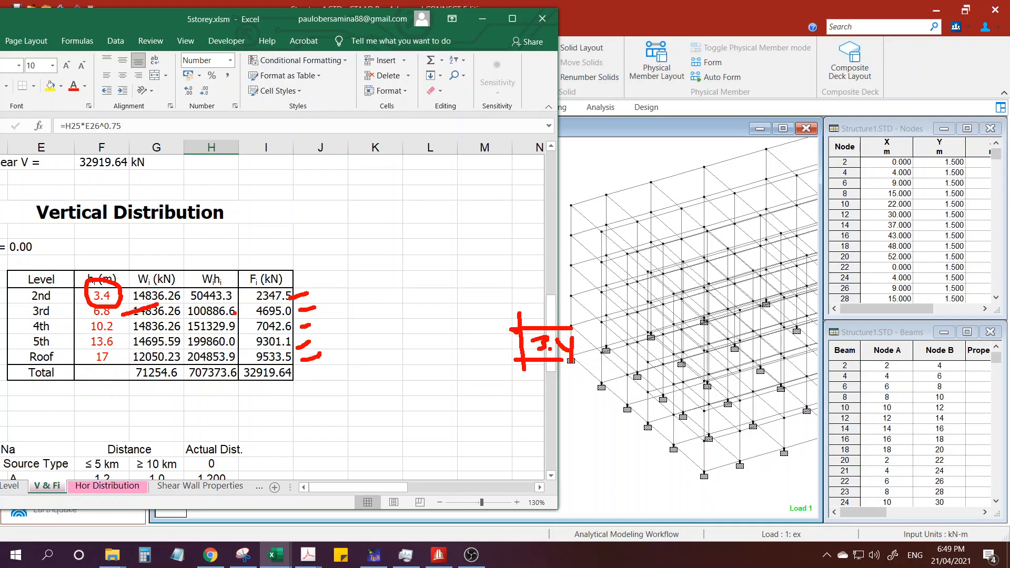
{"action": "left_click_drag", "start_coordinate": [561, 297], "coordinate": [463, 302]}
{"action": "left_click_drag", "start_coordinate": [504, 367], "coordinate": [458, 366]}
{"action": "left_click_drag", "start_coordinate": [469, 282], "coordinate": [475, 382]}
{"action": "mouse_move", "coordinate": [423, 313]}
{"action": "left_mouse_down"}
{"action": "mouse_move", "coordinate": [424, 323]}
{"action": "mouse_move", "coordinate": [462, 326]}
{"action": "left_mouse_up"}
{"action": "left_click_drag", "start_coordinate": [456, 315], "coordinate": [453, 338]}
Mark the 4th- and 5th-level heights in the table and sketch their 10.2 and 13.6 dimensions in red beside the model.
{"action": "left_click_drag", "start_coordinate": [127, 327], "coordinate": [171, 307]}
{"action": "mouse_move", "coordinate": [564, 269]}
{"action": "left_mouse_down"}
{"action": "mouse_move", "coordinate": [387, 269]}
{"action": "mouse_move", "coordinate": [403, 372]}
{"action": "left_mouse_up"}
{"action": "mouse_move", "coordinate": [368, 315]}
{"action": "left_mouse_down"}
{"action": "mouse_move", "coordinate": [369, 333]}
{"action": "mouse_move", "coordinate": [430, 345]}
{"action": "left_mouse_up"}
{"action": "left_click_drag", "start_coordinate": [120, 348], "coordinate": [160, 330]}
{"action": "mouse_move", "coordinate": [565, 230]}
{"action": "left_mouse_down"}
{"action": "mouse_move", "coordinate": [343, 227]}
{"action": "mouse_move", "coordinate": [363, 349]}
{"action": "mouse_move", "coordinate": [341, 372]}
{"action": "left_mouse_up"}
{"action": "mouse_move", "coordinate": [370, 235]}
{"action": "left_mouse_down"}
{"action": "mouse_move", "coordinate": [375, 253]}
{"action": "mouse_move", "coordinate": [400, 251]}
{"action": "left_mouse_up"}
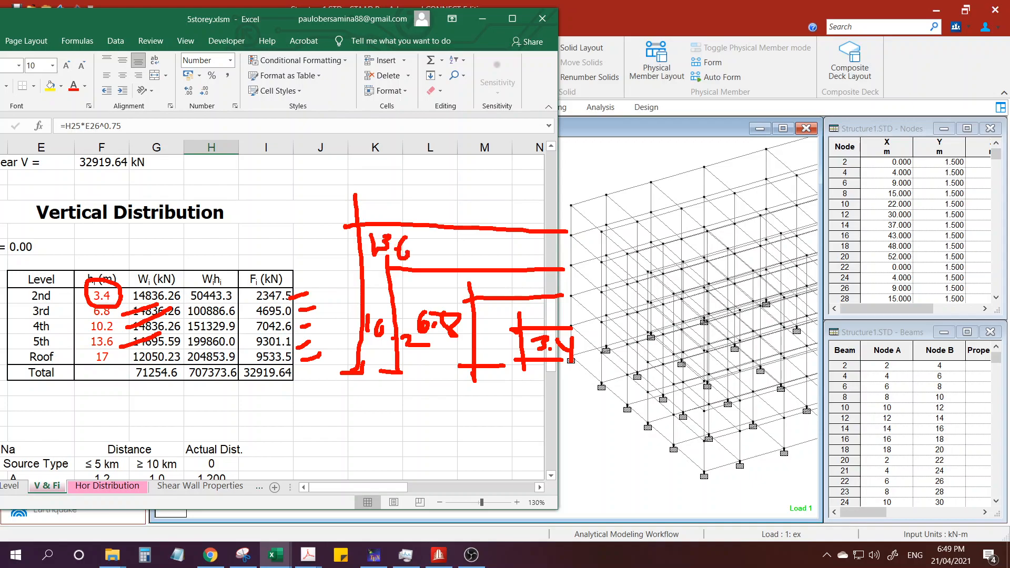
Sketch the roof-level height dimension of 17 in red up to the model's top, and clear the annotations.
{"action": "mouse_move", "coordinate": [571, 207]}
{"action": "left_mouse_down"}
{"action": "mouse_move", "coordinate": [320, 199]}
{"action": "mouse_move", "coordinate": [335, 389]}
{"action": "mouse_move", "coordinate": [353, 385]}
{"action": "left_mouse_up"}
{"action": "mouse_move", "coordinate": [308, 241]}
{"action": "left_mouse_down"}
{"action": "mouse_move", "coordinate": [312, 260]}
{"action": "mouse_move", "coordinate": [326, 266]}
{"action": "left_mouse_up"}
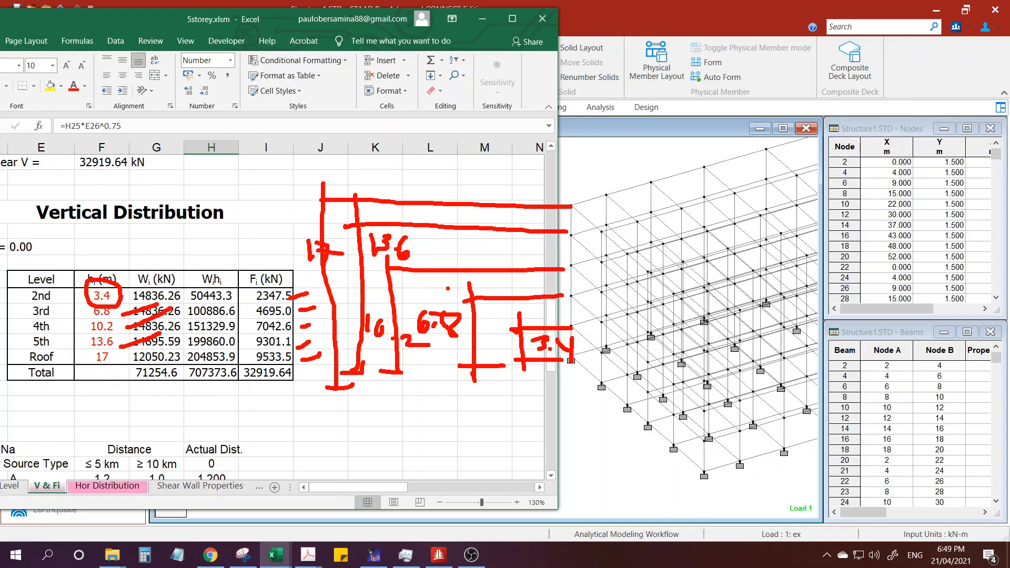
{"action": "key", "text": "Escape"}
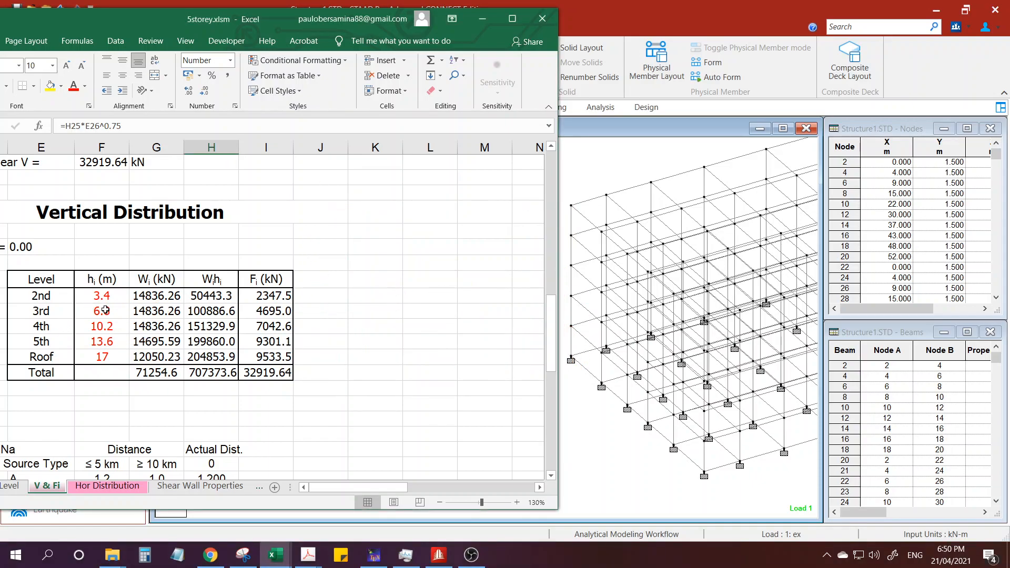
Examine the formulas of the hi height cells from the 2nd level to the roof in the Vertical Distribution table.
{"action": "left_click", "coordinate": [105, 309]}
{"action": "left_click", "coordinate": [103, 330]}
{"action": "left_click", "coordinate": [106, 299]}
{"action": "left_click", "coordinate": [105, 313]}
{"action": "left_click", "coordinate": [103, 330]}
{"action": "left_click", "coordinate": [102, 342]}
{"action": "left_click", "coordinate": [101, 354]}
{"action": "left_click", "coordinate": [104, 330]}
{"action": "left_click", "coordinate": [106, 344]}
{"action": "left_click", "coordinate": [108, 356]}
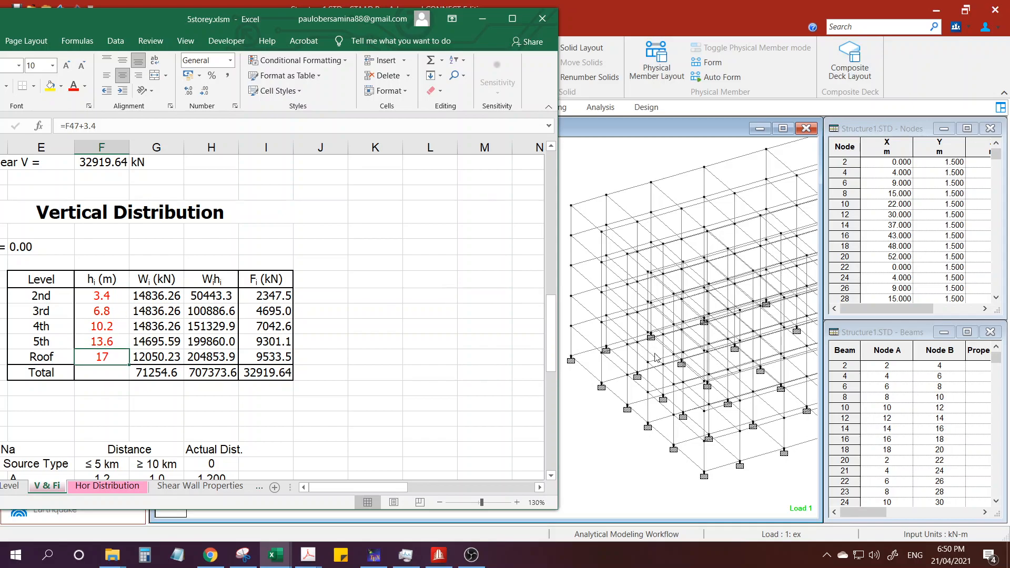
Switch to the STAAD.Pro model and check the lengths of the first- and second-storey corner columns.
{"action": "left_click", "coordinate": [597, 414]}
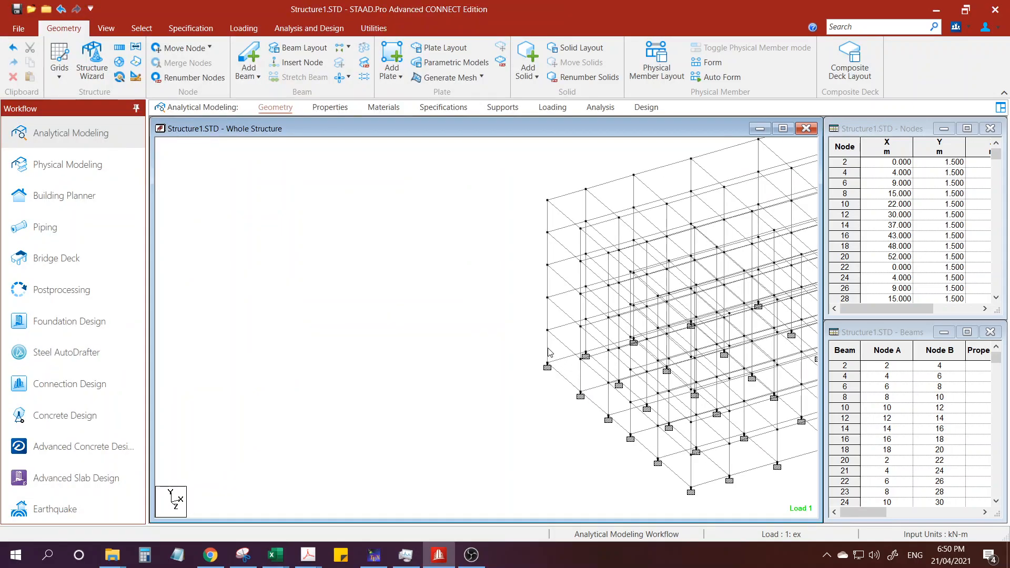
{"action": "double_click", "coordinate": [548, 352]}
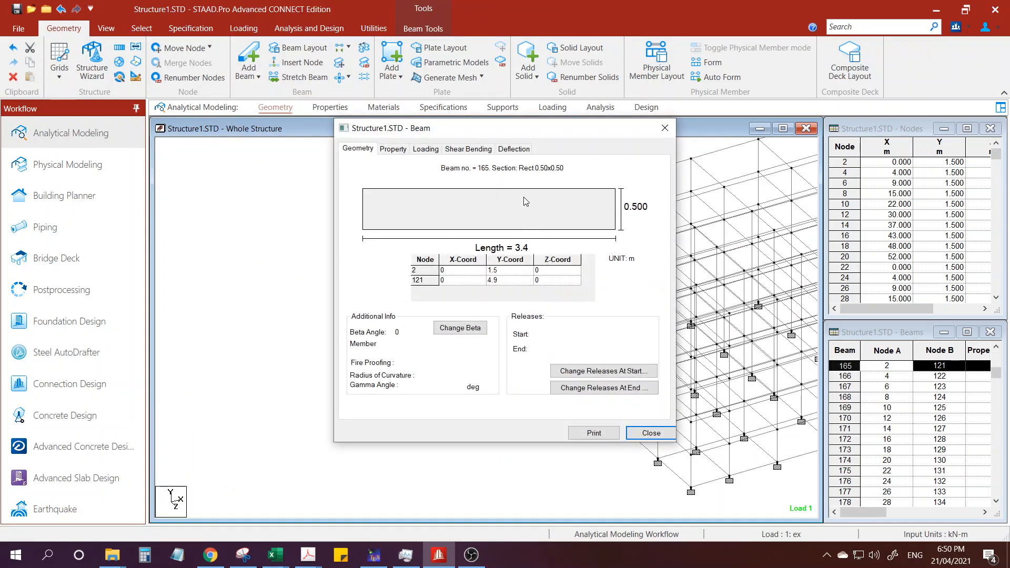
{"action": "key", "text": "ctrl"}
{"action": "left_click", "coordinate": [639, 432]}
{"action": "double_click", "coordinate": [548, 313]}
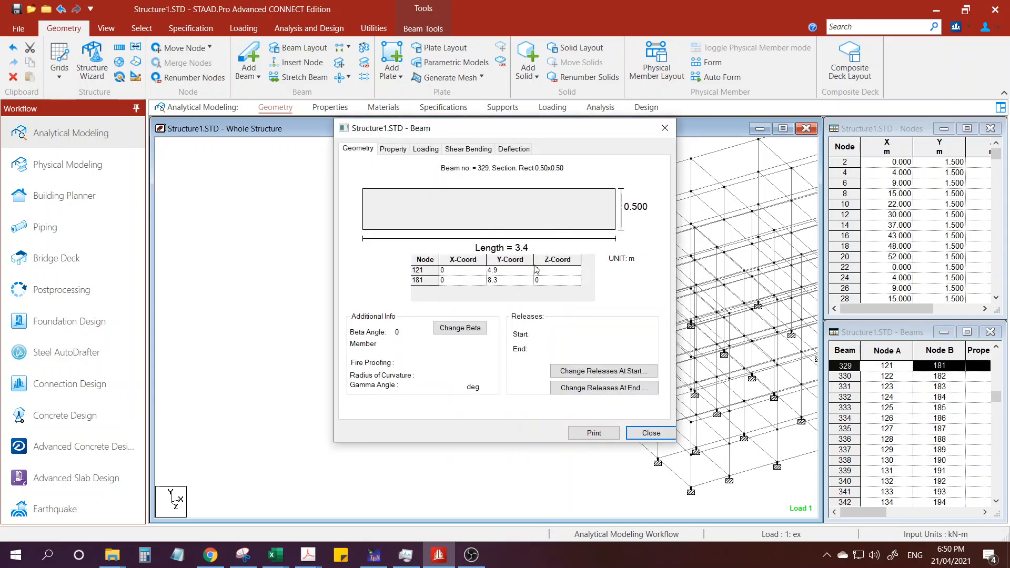
{"action": "left_click", "coordinate": [650, 432]}
Check the lengths of the third-, fourth- and top-storey corner columns in the beam properties.
{"action": "left_click", "coordinate": [547, 286]}
{"action": "double_click", "coordinate": [547, 285]}
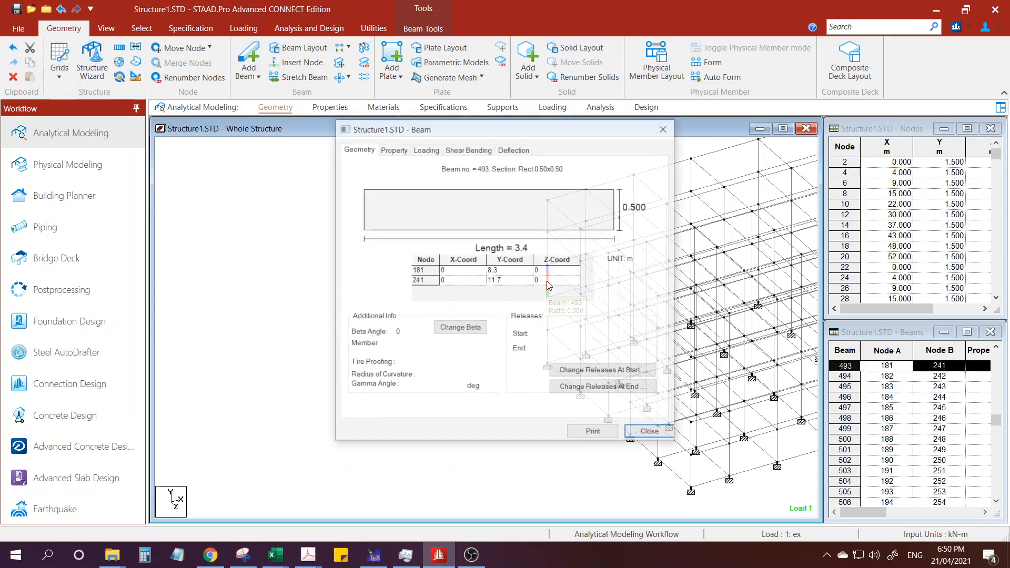
{"action": "left_click", "coordinate": [642, 432]}
{"action": "left_click", "coordinate": [549, 253]}
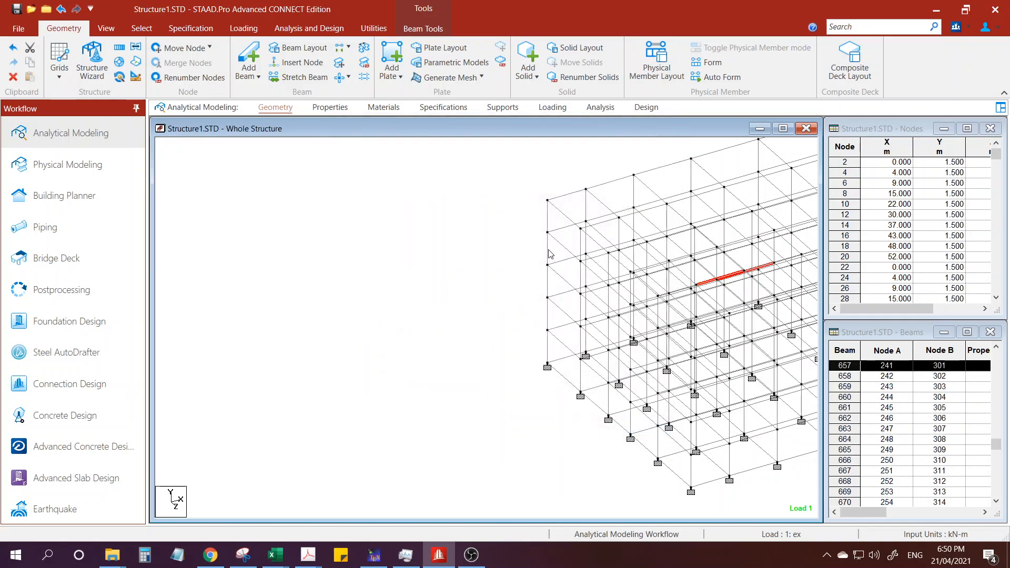
{"action": "double_click", "coordinate": [549, 253]}
{"action": "left_click", "coordinate": [642, 433]}
{"action": "left_click", "coordinate": [548, 237]}
{"action": "double_click", "coordinate": [545, 220]}
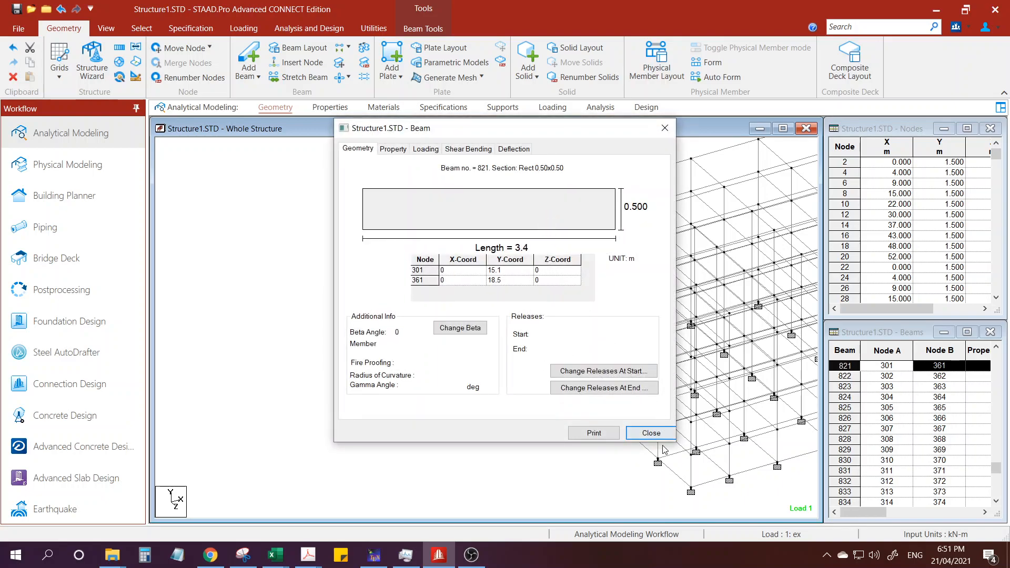
{"action": "left_click", "coordinate": [650, 433]}
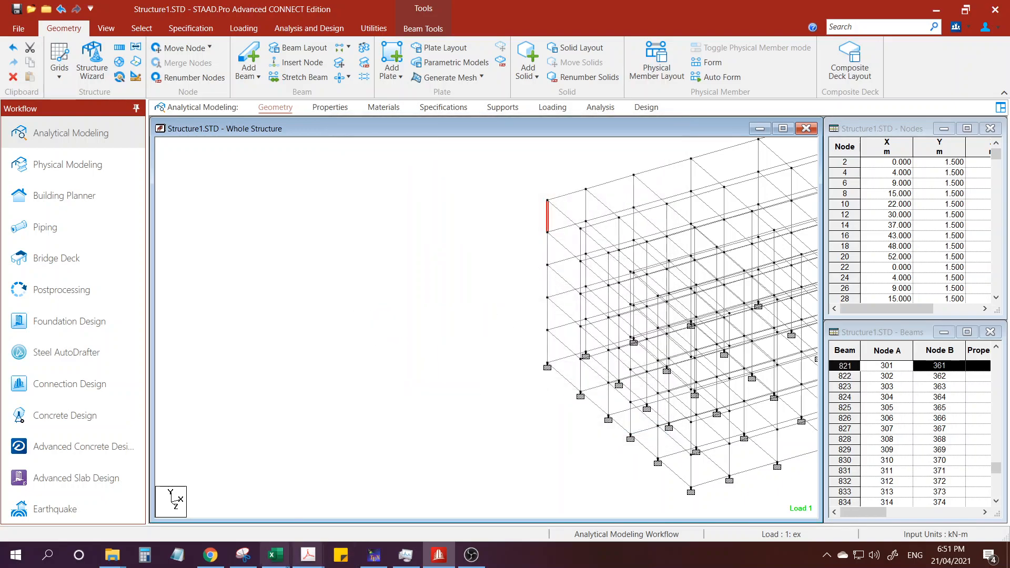
{"action": "mouse_move", "coordinate": [275, 555]}
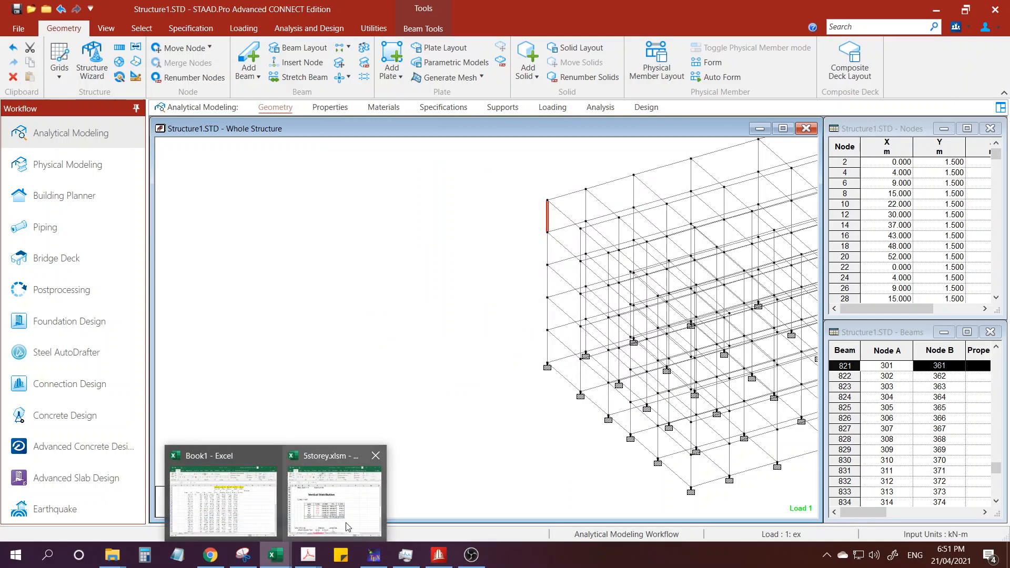
{"action": "left_click", "coordinate": [500, 325]}
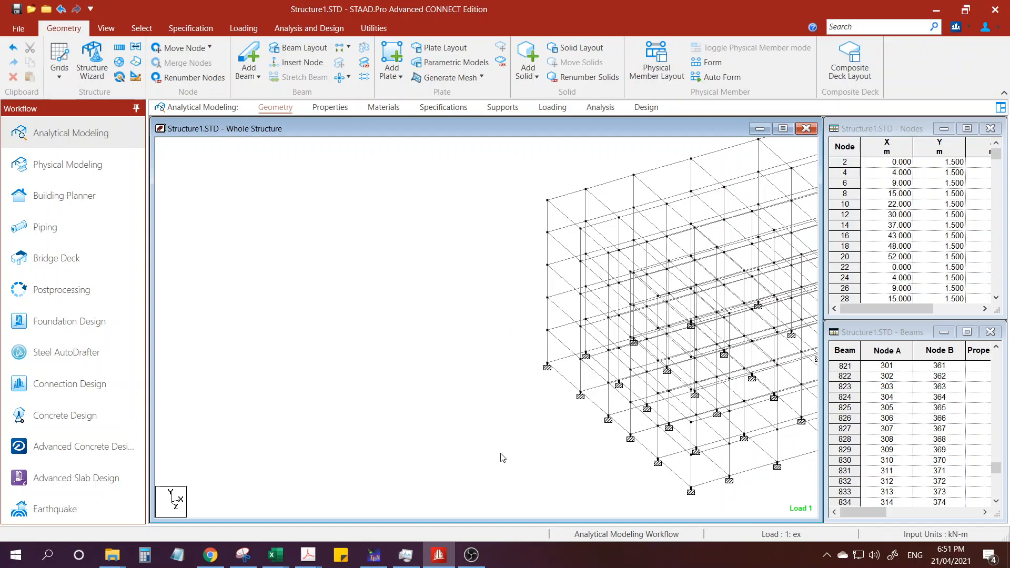
{"action": "mouse_move", "coordinate": [447, 560]}
{"action": "left_click", "coordinate": [476, 556]}
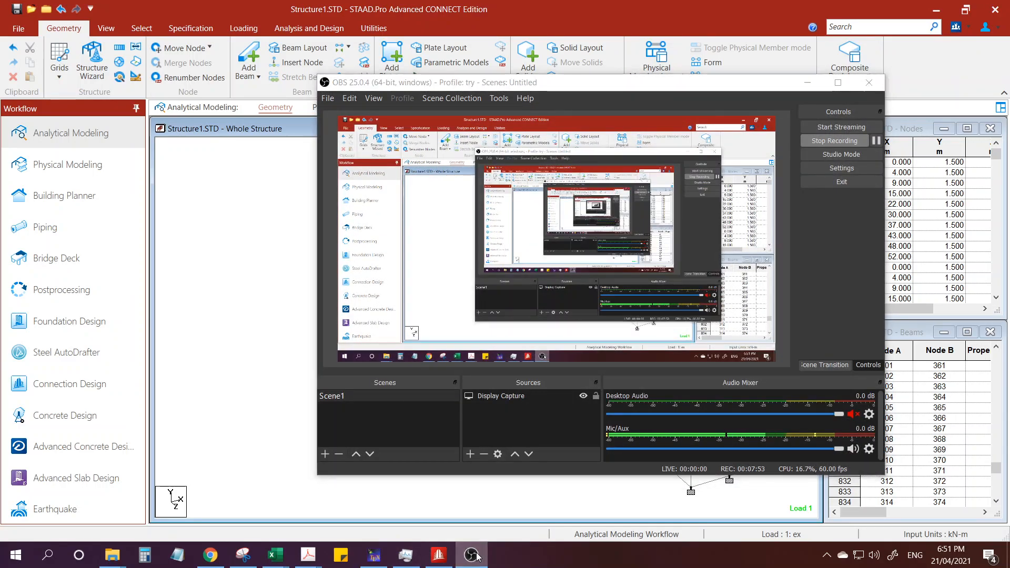
{"action": "left_click", "coordinate": [476, 556]}
Open the Loading page of the model to display its load definitions and load cases.
{"action": "middle_click_drag", "start_coordinate": [476, 419], "coordinate": [353, 397]}
{"action": "scroll", "coordinate": [351, 396], "scroll_direction": "down", "scroll_amount": 1}
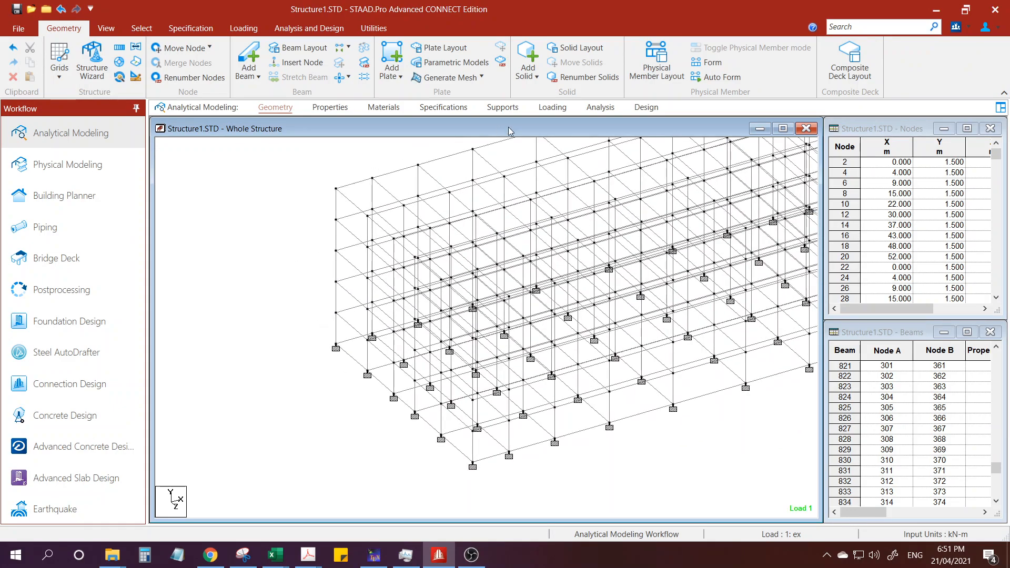
{"action": "left_click", "coordinate": [552, 107]}
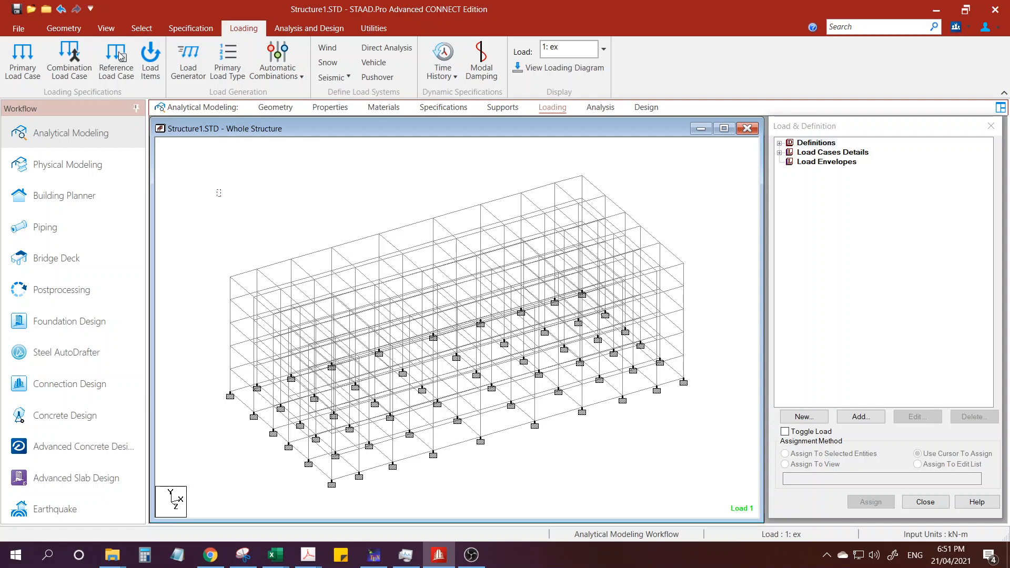
Show the model in front elevation and mark a seismic weight W at each of the five floor levels.
{"action": "left_click", "coordinate": [106, 28]}
{"action": "left_click", "coordinate": [272, 63]}
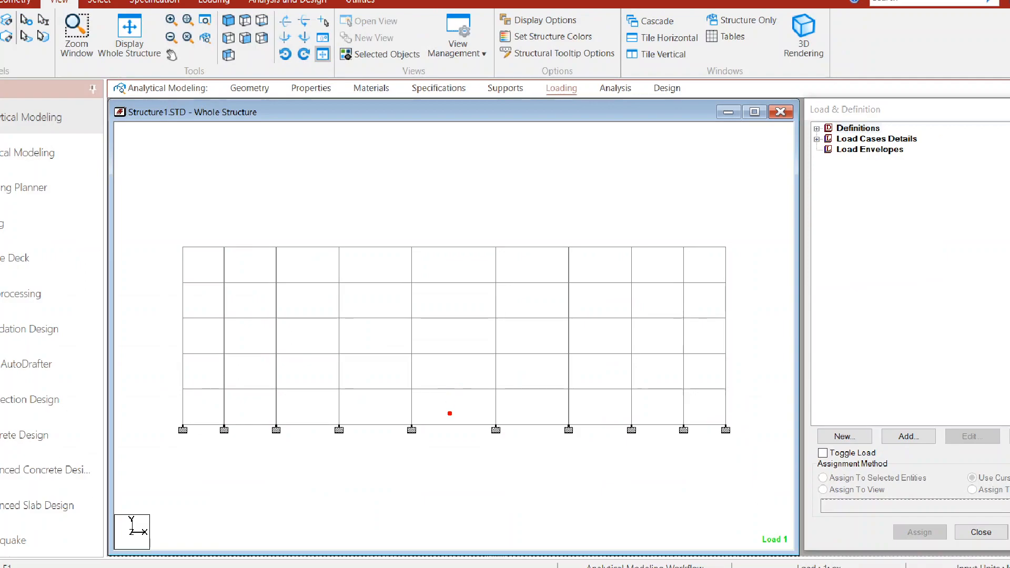
{"action": "left_click_drag", "start_coordinate": [445, 388], "coordinate": [442, 380]}
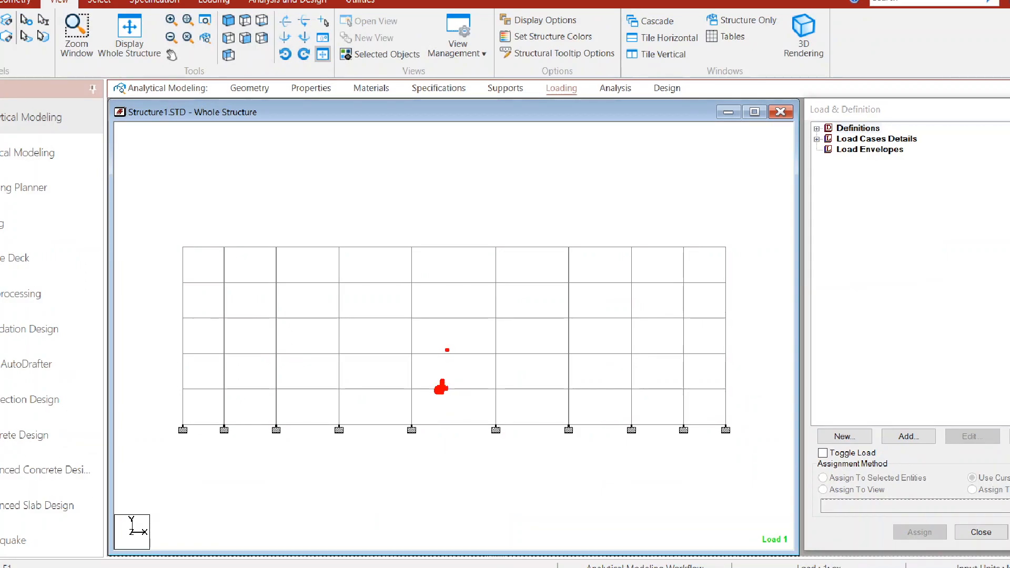
{"action": "left_click_drag", "start_coordinate": [443, 321], "coordinate": [444, 310]}
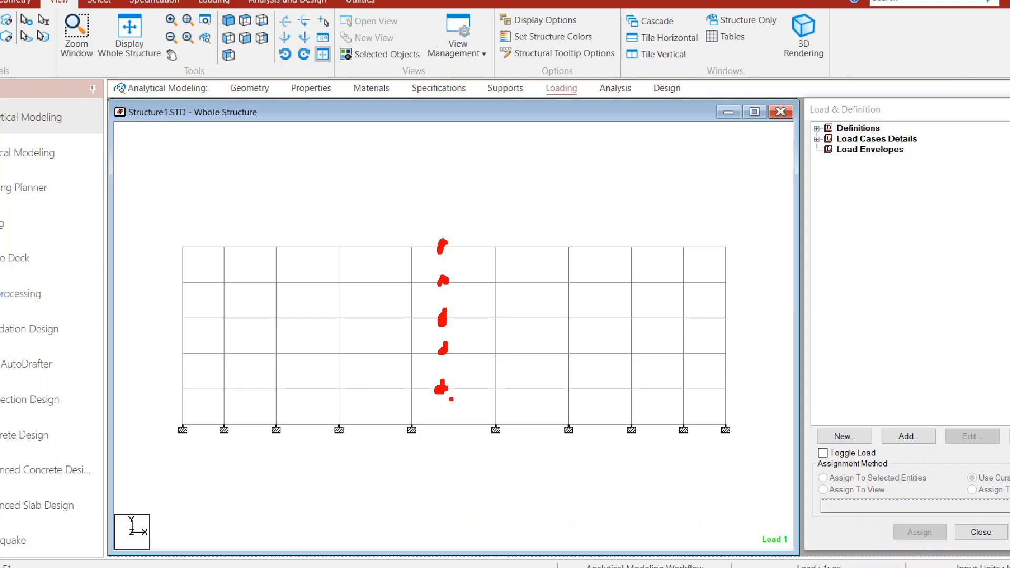
{"action": "left_click_drag", "start_coordinate": [458, 368], "coordinate": [483, 369]}
{"action": "left_click_drag", "start_coordinate": [452, 330], "coordinate": [479, 331]}
{"action": "mouse_move", "coordinate": [463, 296]}
{"action": "left_mouse_down"}
{"action": "mouse_move", "coordinate": [461, 311]}
{"action": "mouse_move", "coordinate": [480, 296]}
{"action": "mouse_move", "coordinate": [466, 284]}
{"action": "mouse_move", "coordinate": [492, 273]}
{"action": "left_mouse_up"}
{"action": "mouse_move", "coordinate": [458, 222]}
{"action": "left_mouse_down"}
{"action": "mouse_move", "coordinate": [457, 243]}
{"action": "mouse_move", "coordinate": [486, 223]}
{"action": "left_mouse_up"}
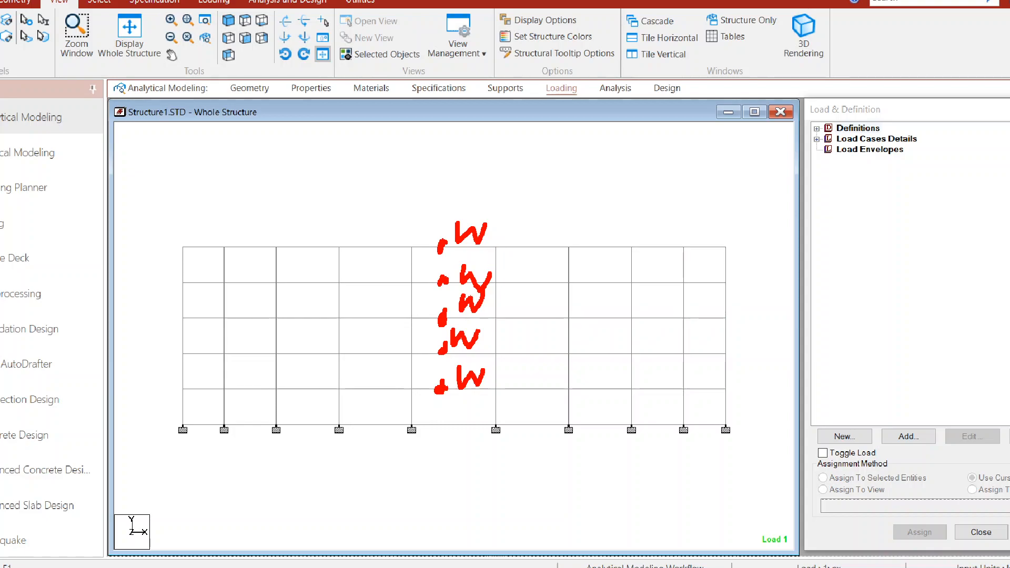
{"action": "key", "text": "Escape"}
Bring up the 5storey.xlsm workbook and narrow its window so the Vertical Distribution table sits beside the STAAD.Pro frame.
{"action": "mouse_move", "coordinate": [276, 562]}
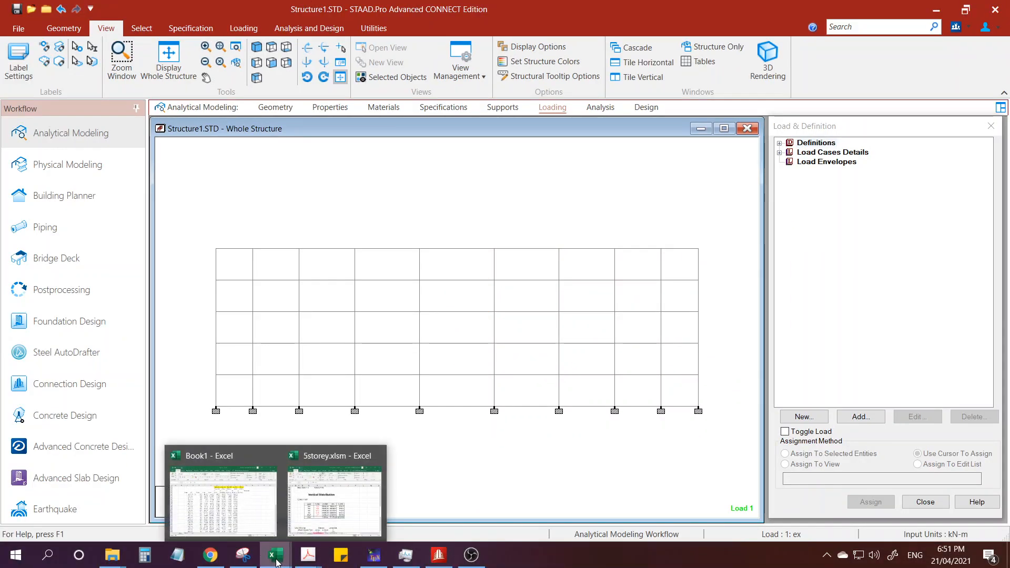
{"action": "left_click", "coordinate": [311, 519]}
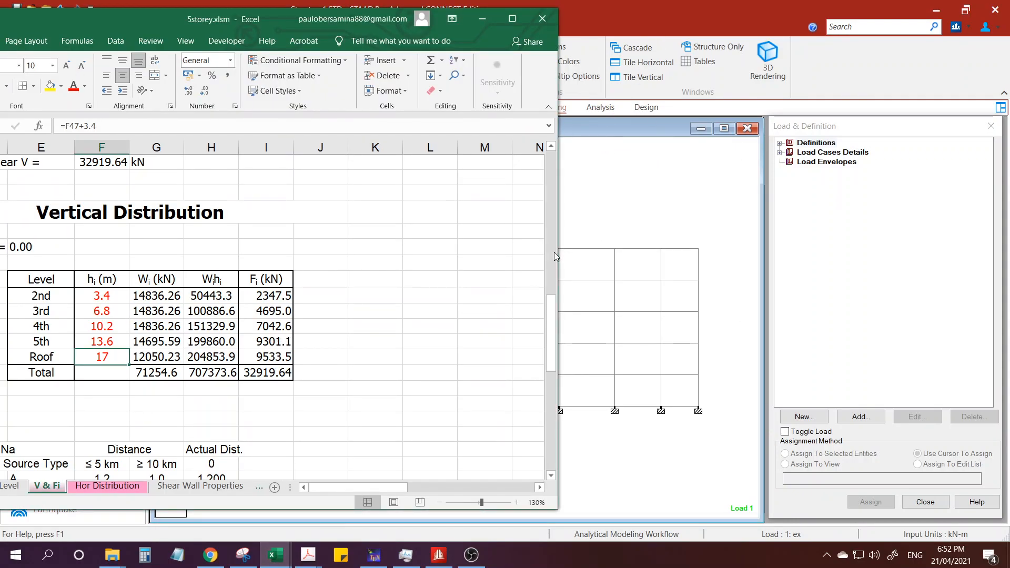
{"action": "left_click_drag", "start_coordinate": [555, 254], "coordinate": [345, 254]}
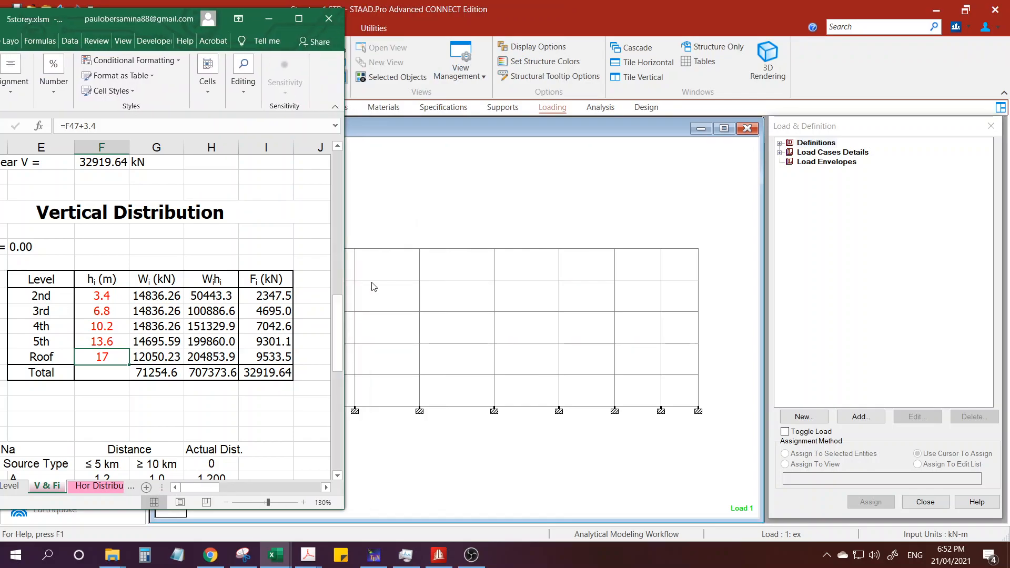
Mark the 2nd-level weight in the Vertical Distribution table and write 14836.26 at the first floor line of the frame.
{"action": "key", "text": "ctrl+1"}
{"action": "scroll", "coordinate": [411, 372], "scroll_direction": "down", "scroll_amount": 1}
{"action": "left_click", "coordinate": [411, 373]}
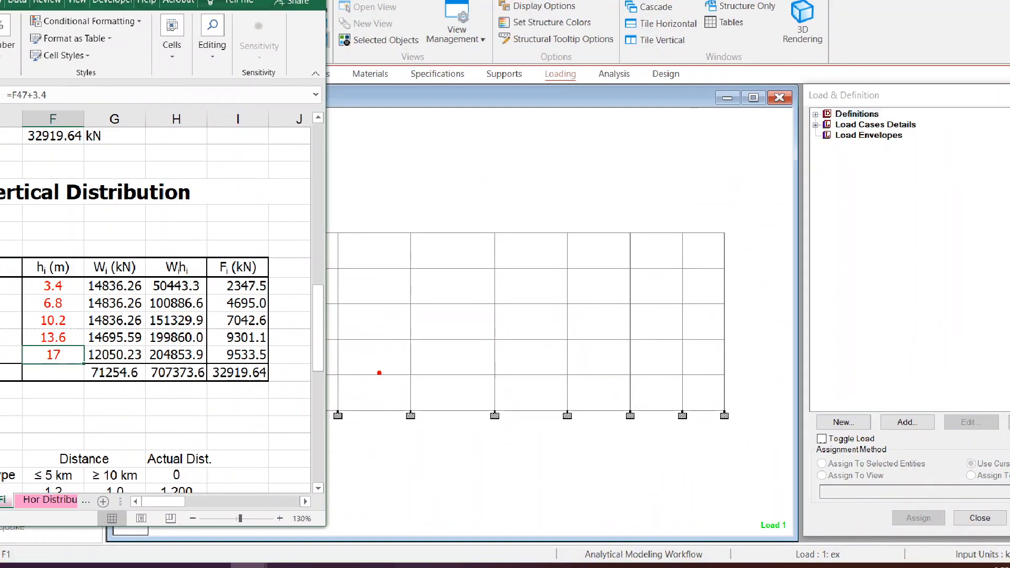
{"action": "left_click_drag", "start_coordinate": [132, 290], "coordinate": [150, 281]}
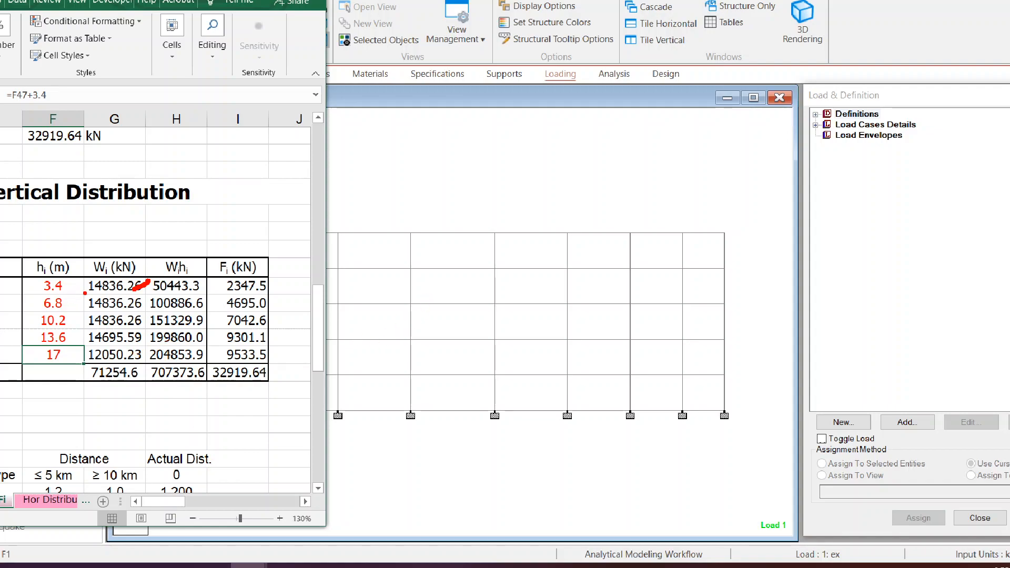
{"action": "left_click_drag", "start_coordinate": [86, 295], "coordinate": [137, 298]}
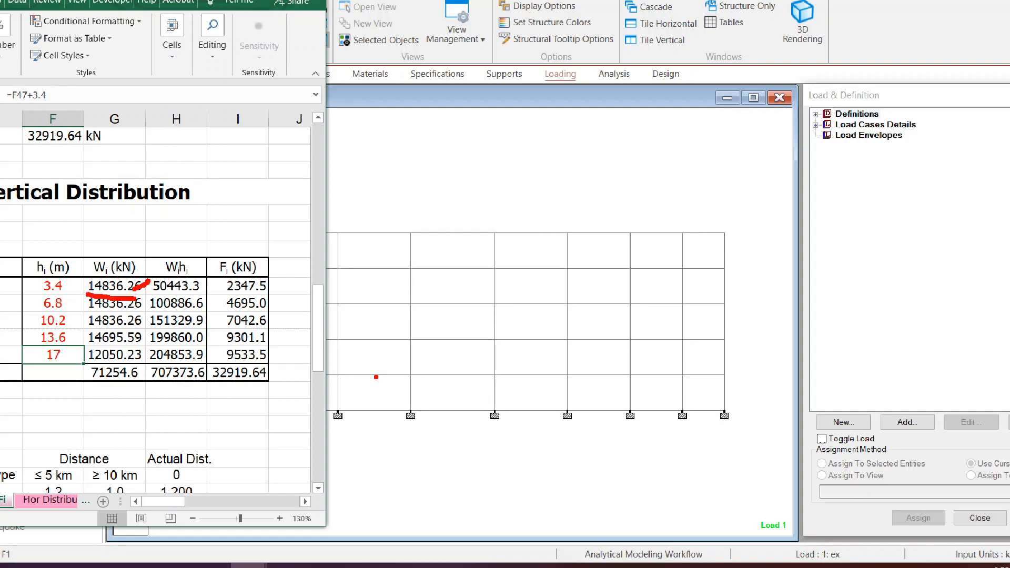
{"action": "mouse_move", "coordinate": [361, 375]}
{"action": "left_mouse_down"}
{"action": "mouse_move", "coordinate": [382, 362]}
{"action": "mouse_move", "coordinate": [385, 375]}
{"action": "mouse_move", "coordinate": [405, 353]}
{"action": "mouse_move", "coordinate": [418, 352]}
{"action": "mouse_move", "coordinate": [401, 368]}
{"action": "mouse_move", "coordinate": [471, 363]}
{"action": "left_mouse_up"}
{"action": "left_click_drag", "start_coordinate": [467, 356], "coordinate": [467, 376]}
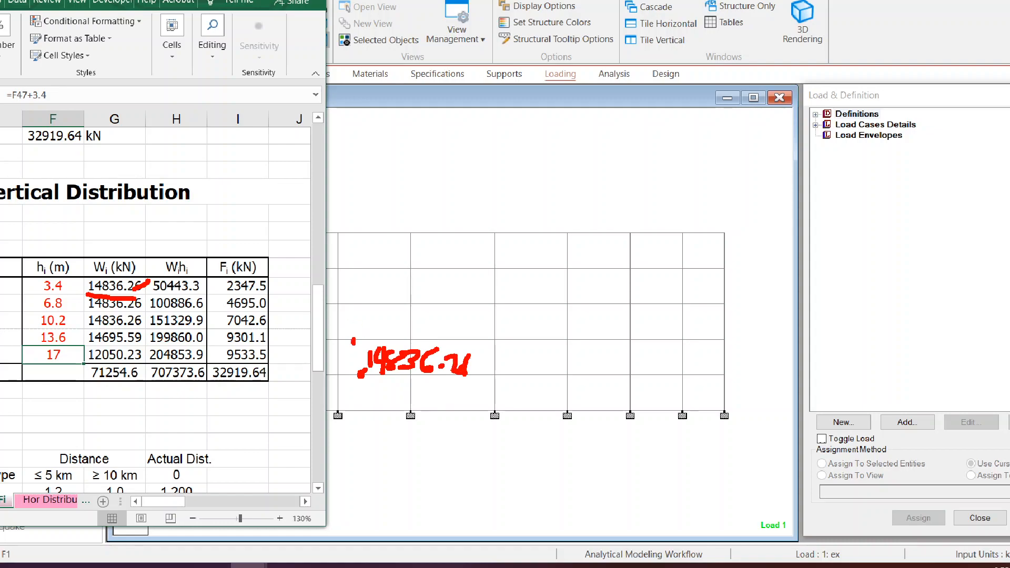
Mark the 3rd- to 5th-level weights in the table and write 14695.6 at the 5th level of the frame.
{"action": "left_click_drag", "start_coordinate": [152, 307], "coordinate": [175, 291]}
{"action": "left_click_drag", "start_coordinate": [368, 298], "coordinate": [355, 300]}
{"action": "left_click_drag", "start_coordinate": [146, 328], "coordinate": [174, 317]}
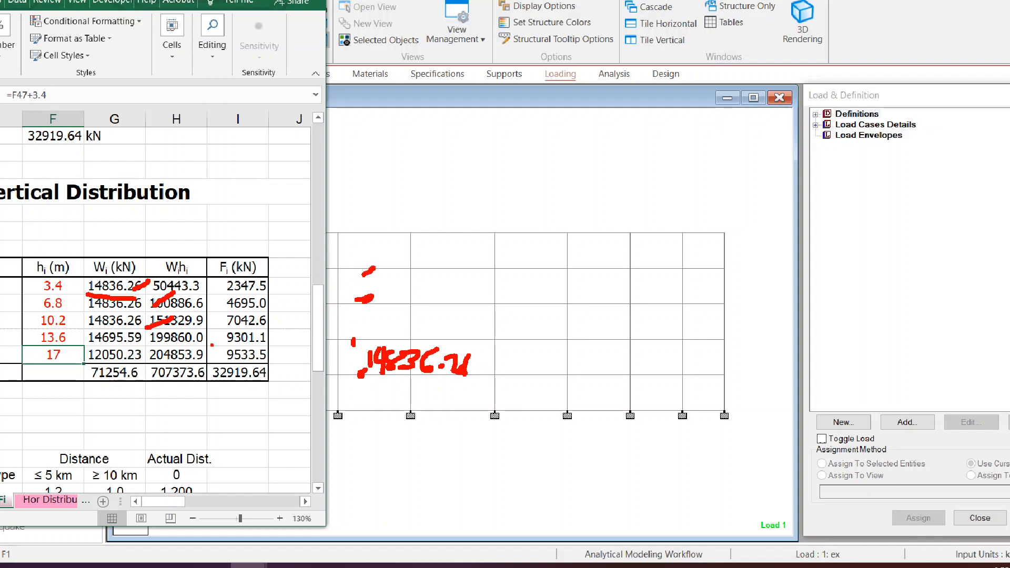
{"action": "left_click_drag", "start_coordinate": [164, 342], "coordinate": [182, 333]}
{"action": "mouse_move", "coordinate": [385, 253]}
{"action": "left_mouse_down"}
{"action": "mouse_move", "coordinate": [385, 273]}
{"action": "mouse_move", "coordinate": [405, 258]}
{"action": "left_mouse_up"}
{"action": "mouse_move", "coordinate": [403, 247]}
{"action": "left_mouse_down"}
{"action": "mouse_move", "coordinate": [403, 273]}
{"action": "mouse_move", "coordinate": [435, 253]}
{"action": "mouse_move", "coordinate": [483, 274]}
{"action": "mouse_move", "coordinate": [490, 266]}
{"action": "left_mouse_up"}
{"action": "left_click", "coordinate": [478, 272]}
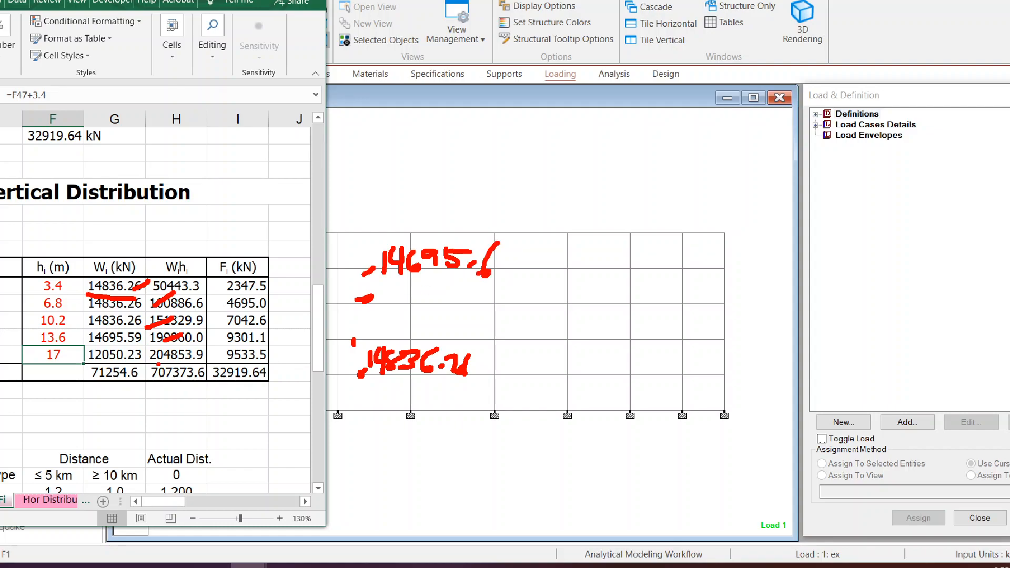
Mark the roof weight in the table, write 12050.23 at the frame's roof level and circle all the weights.
{"action": "left_click_drag", "start_coordinate": [148, 361], "coordinate": [196, 343]}
{"action": "mouse_move", "coordinate": [372, 211]}
{"action": "left_mouse_down"}
{"action": "mouse_move", "coordinate": [369, 231]}
{"action": "mouse_move", "coordinate": [390, 220]}
{"action": "mouse_move", "coordinate": [395, 231]}
{"action": "mouse_move", "coordinate": [404, 216]}
{"action": "mouse_move", "coordinate": [414, 232]}
{"action": "mouse_move", "coordinate": [436, 211]}
{"action": "left_mouse_up"}
{"action": "mouse_move", "coordinate": [433, 215]}
{"action": "left_mouse_down"}
{"action": "mouse_move", "coordinate": [432, 232]}
{"action": "mouse_move", "coordinate": [476, 218]}
{"action": "left_mouse_up"}
{"action": "left_click", "coordinate": [446, 227]}
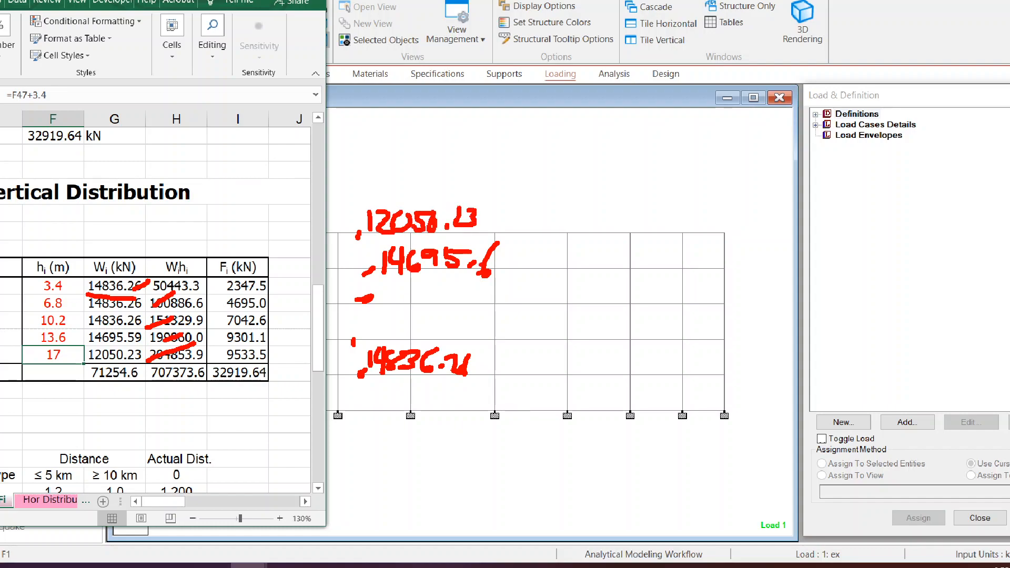
{"action": "mouse_move", "coordinate": [553, 195]}
{"action": "left_mouse_down"}
{"action": "mouse_move", "coordinate": [397, 199]}
{"action": "mouse_move", "coordinate": [308, 342]}
{"action": "mouse_move", "coordinate": [549, 309]}
{"action": "mouse_move", "coordinate": [536, 200]}
{"action": "left_mouse_up"}
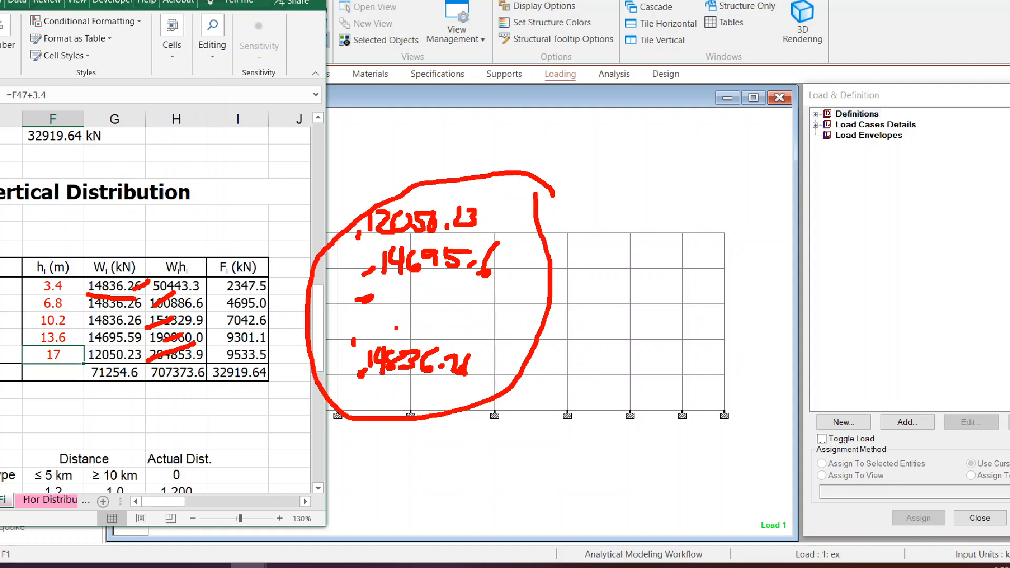
{"action": "key", "text": "Escape"}
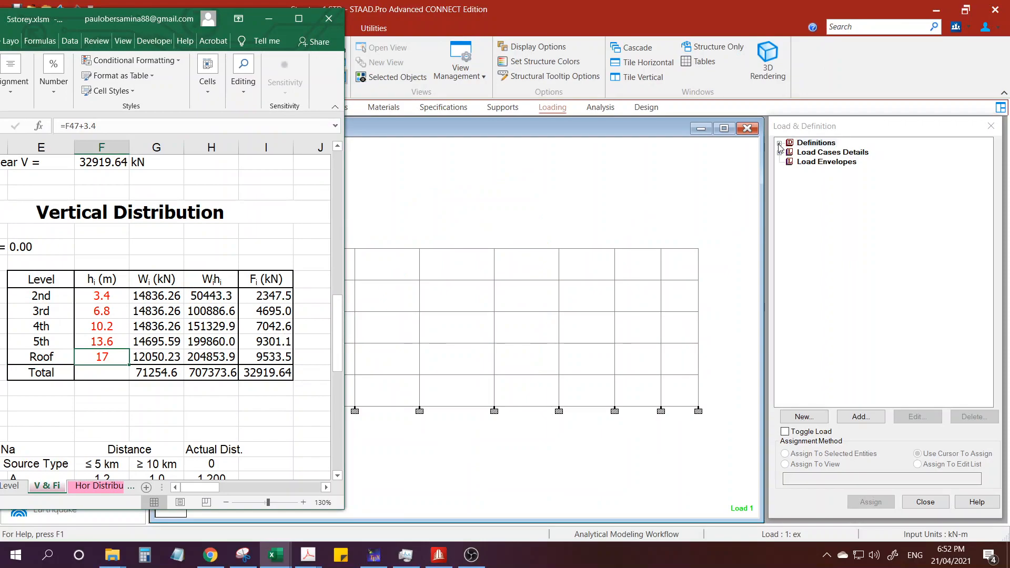
Expand reference load R1 : D in the load definitions and display each of its FY loads on the frame.
{"action": "left_click", "coordinate": [780, 143]}
{"action": "left_click", "coordinate": [789, 191]}
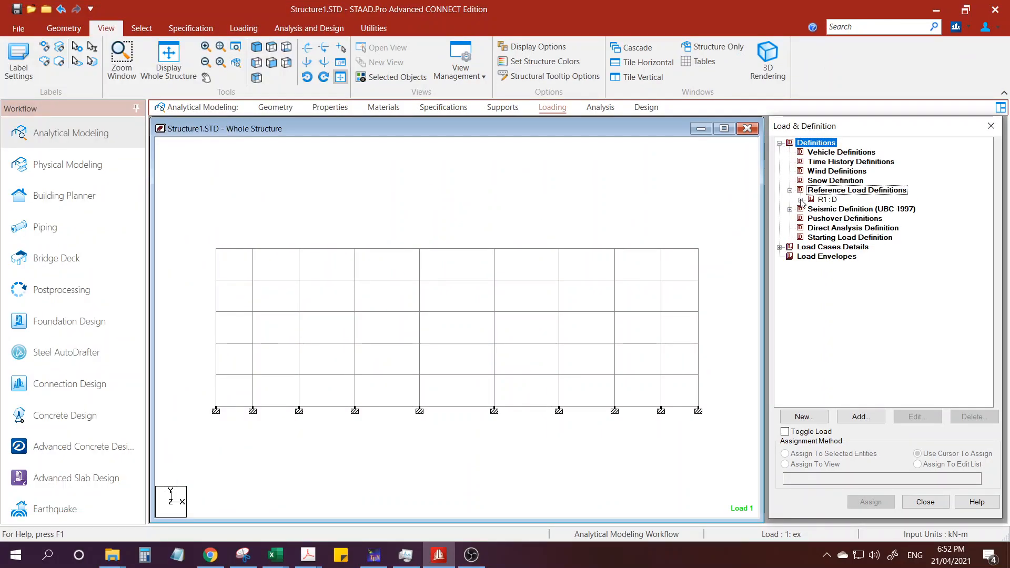
{"action": "left_click", "coordinate": [800, 200]}
{"action": "left_click", "coordinate": [854, 209]}
{"action": "left_click", "coordinate": [854, 218]}
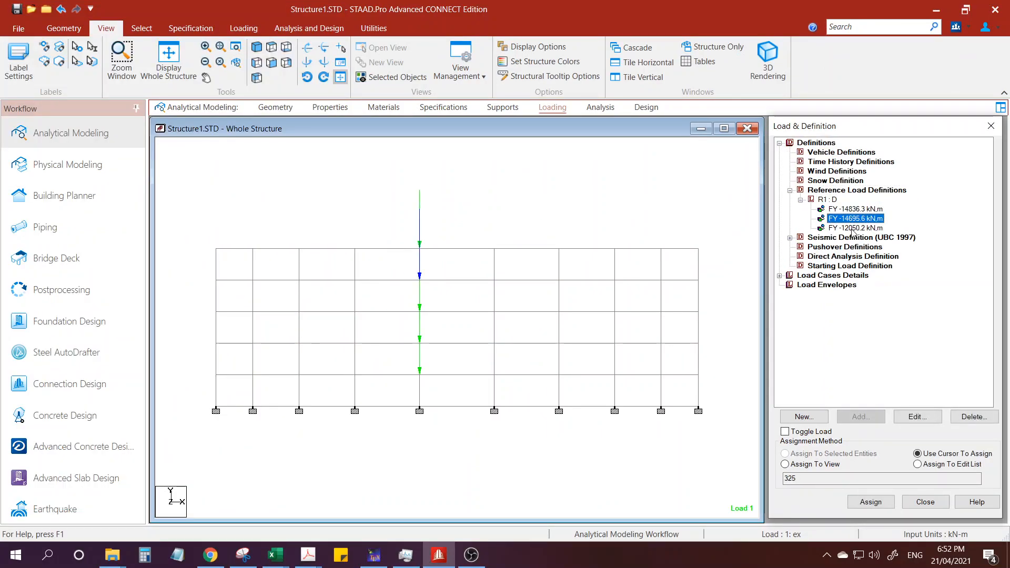
{"action": "left_click", "coordinate": [853, 228]}
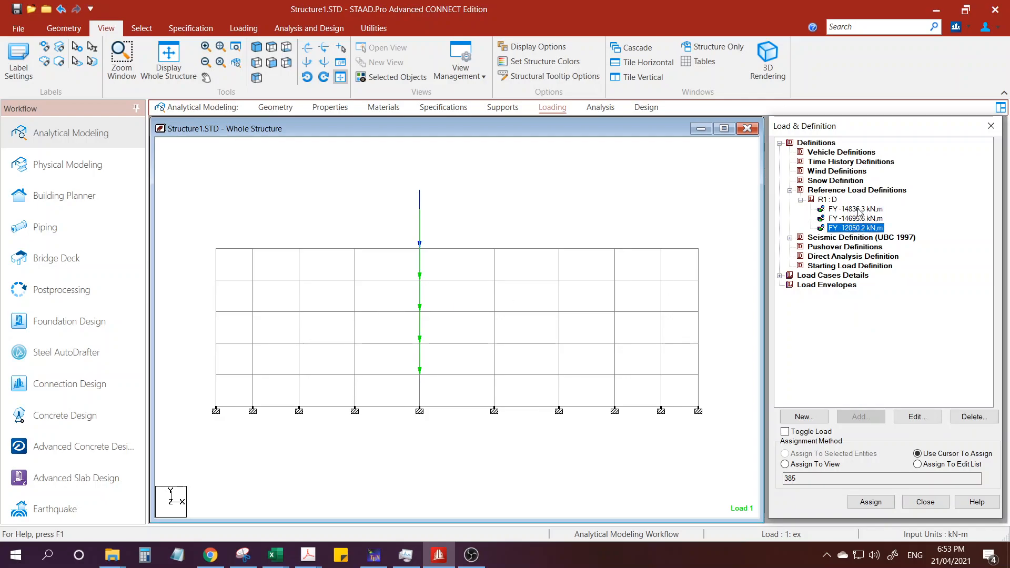
Compare the Wi values in the workbook's Vertical Distribution table with the three FY loads of reference load R1.
{"action": "key", "text": "alt+Tab"}
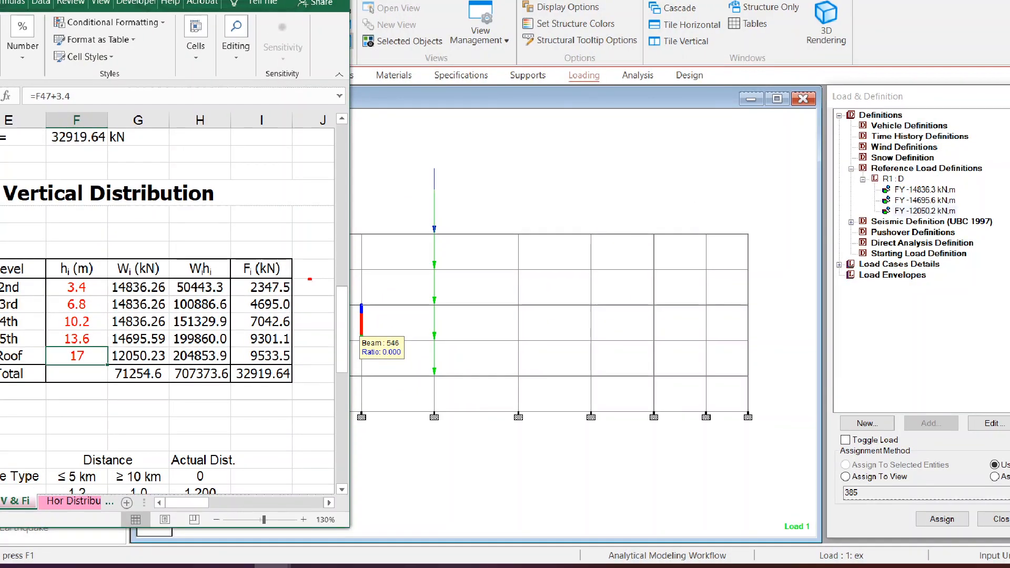
{"action": "left_click_drag", "start_coordinate": [152, 289], "coordinate": [170, 279]}
{"action": "left_click_drag", "start_coordinate": [923, 193], "coordinate": [942, 179]}
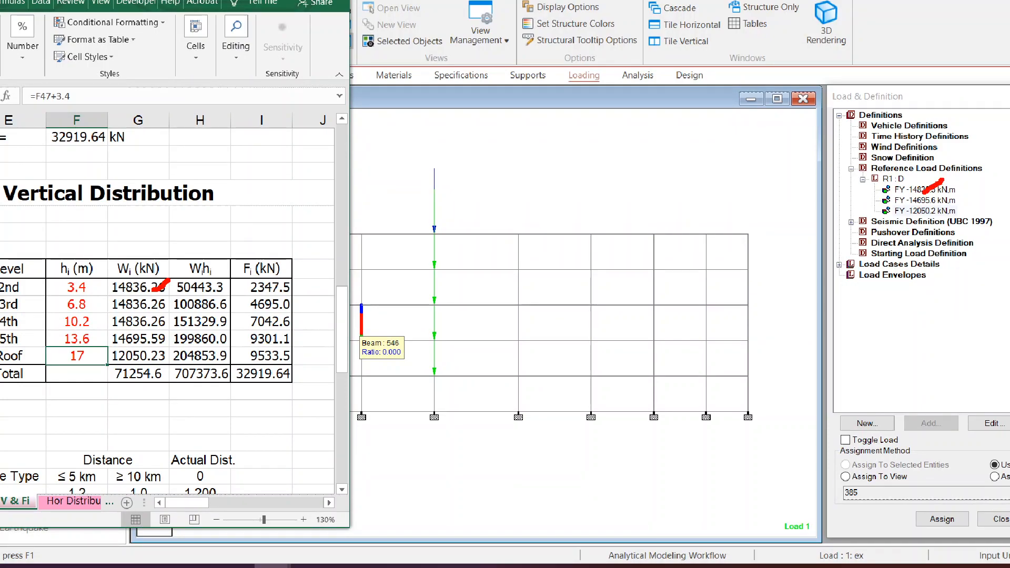
{"action": "left_click_drag", "start_coordinate": [164, 333], "coordinate": [212, 304]}
{"action": "left_click_drag", "start_coordinate": [939, 207], "coordinate": [953, 197]}
{"action": "left_click_drag", "start_coordinate": [175, 362], "coordinate": [198, 345]}
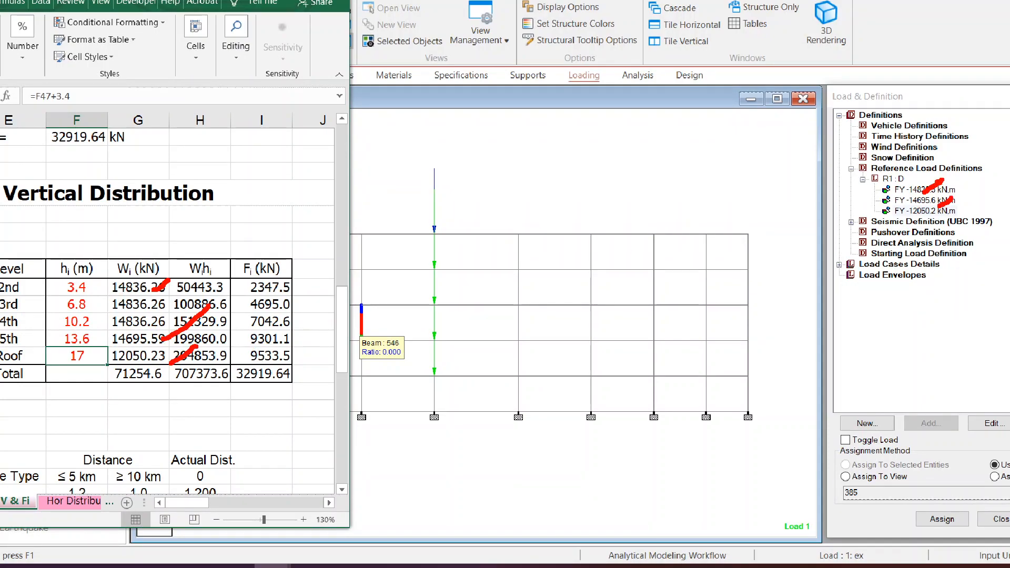
{"action": "left_click_drag", "start_coordinate": [958, 215], "coordinate": [981, 203]}
Circle the three reference loads as the weight W and highlight the Seismic Definition (UBC 1997) entry.
{"action": "mouse_move", "coordinate": [964, 182]}
{"action": "left_mouse_down"}
{"action": "mouse_move", "coordinate": [913, 173]}
{"action": "mouse_move", "coordinate": [871, 203]}
{"action": "mouse_move", "coordinate": [952, 218]}
{"action": "mouse_move", "coordinate": [952, 148]}
{"action": "left_mouse_up"}
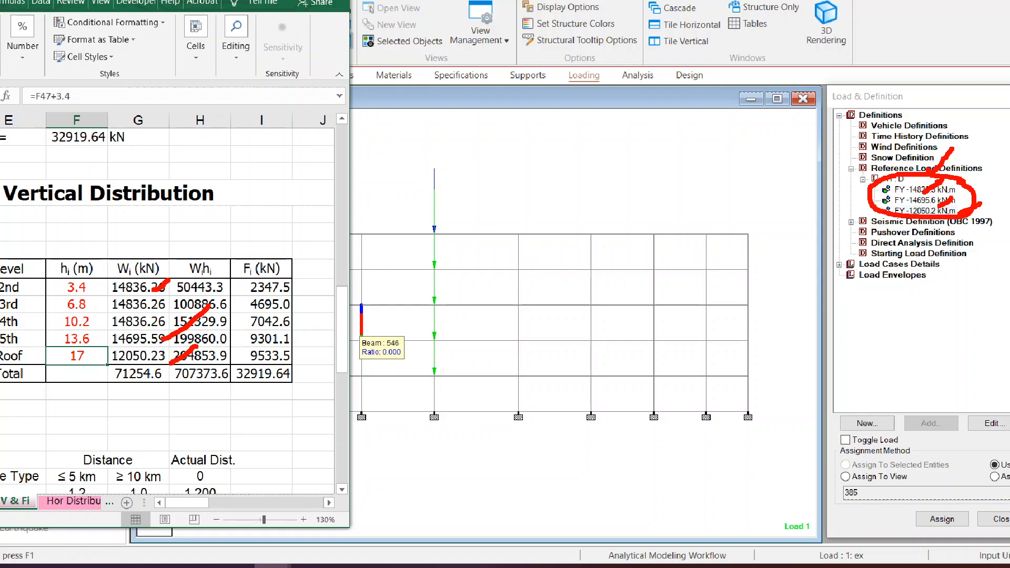
{"action": "left_click_drag", "start_coordinate": [815, 183], "coordinate": [849, 169]}
{"action": "mouse_move", "coordinate": [996, 210]}
{"action": "left_mouse_down"}
{"action": "mouse_move", "coordinate": [846, 207]}
{"action": "mouse_move", "coordinate": [962, 230]}
{"action": "mouse_move", "coordinate": [998, 214]}
{"action": "left_mouse_up"}
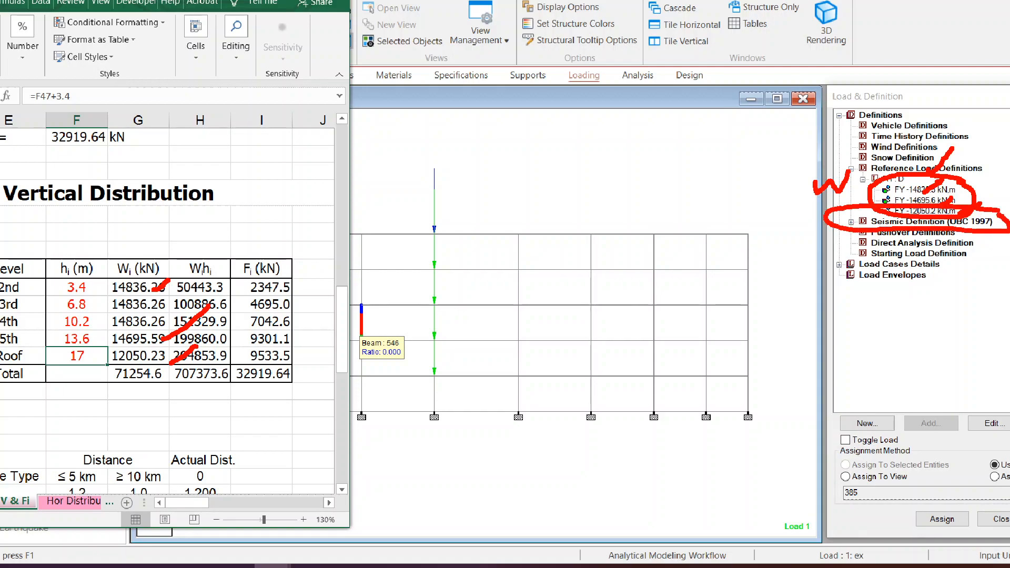
{"action": "key", "text": "Escape"}
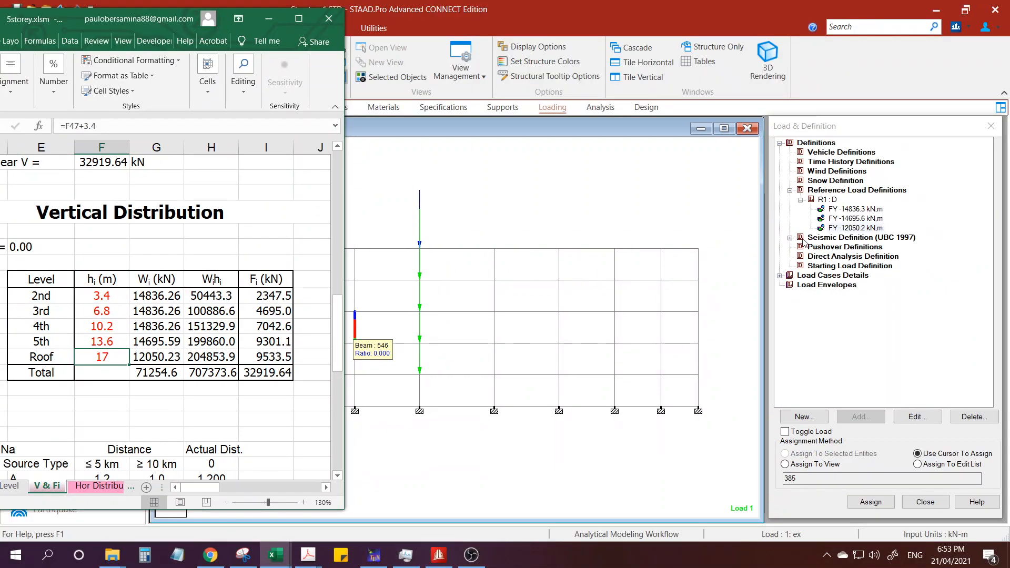
Expand the UBC 1997 seismic definition to examine its Y reference load R1, and open its seismic parameters.
{"action": "double_click", "coordinate": [804, 243]}
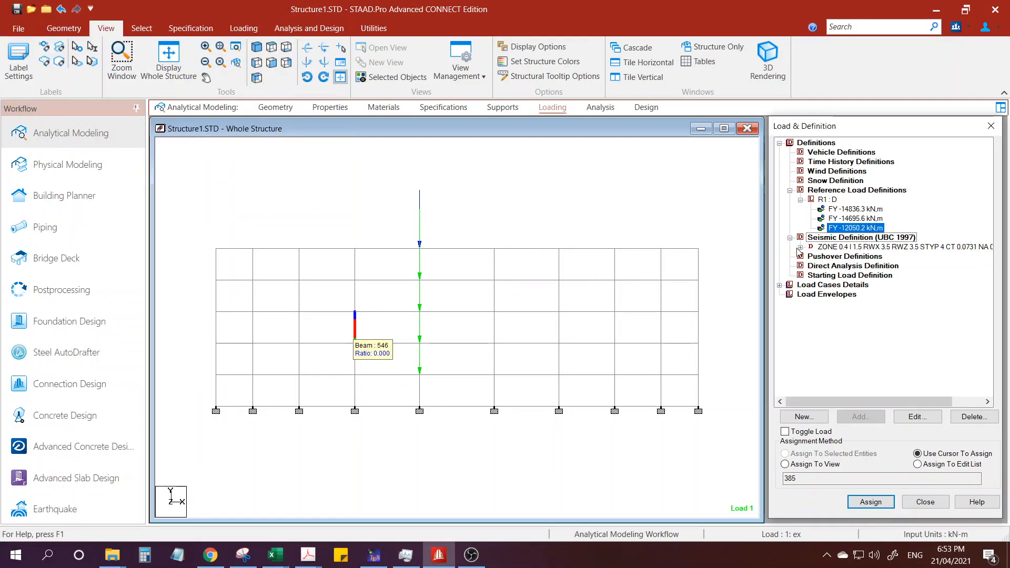
{"action": "left_click", "coordinate": [800, 247]}
{"action": "double_click", "coordinate": [860, 258]}
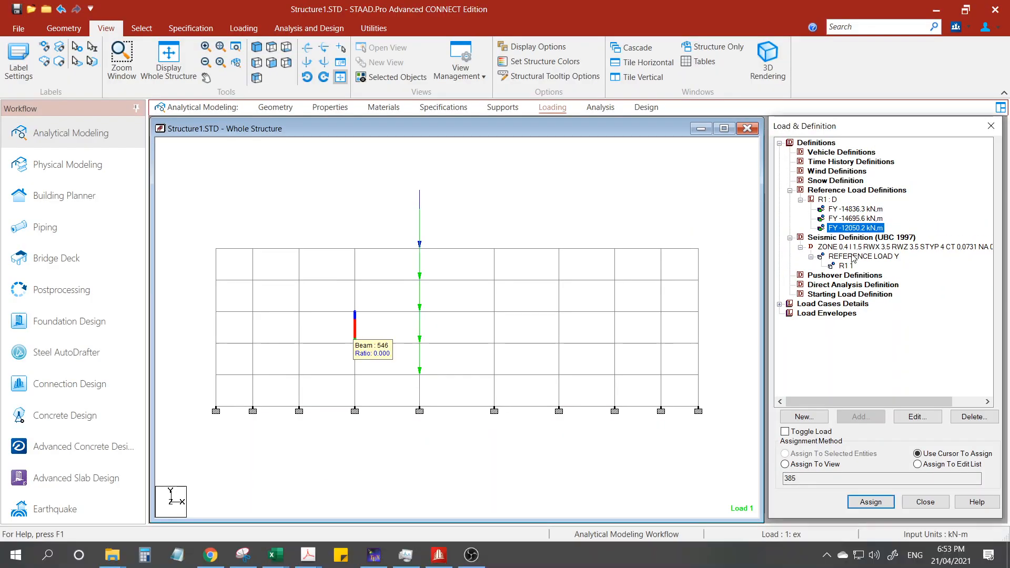
{"action": "double_click", "coordinate": [863, 234]}
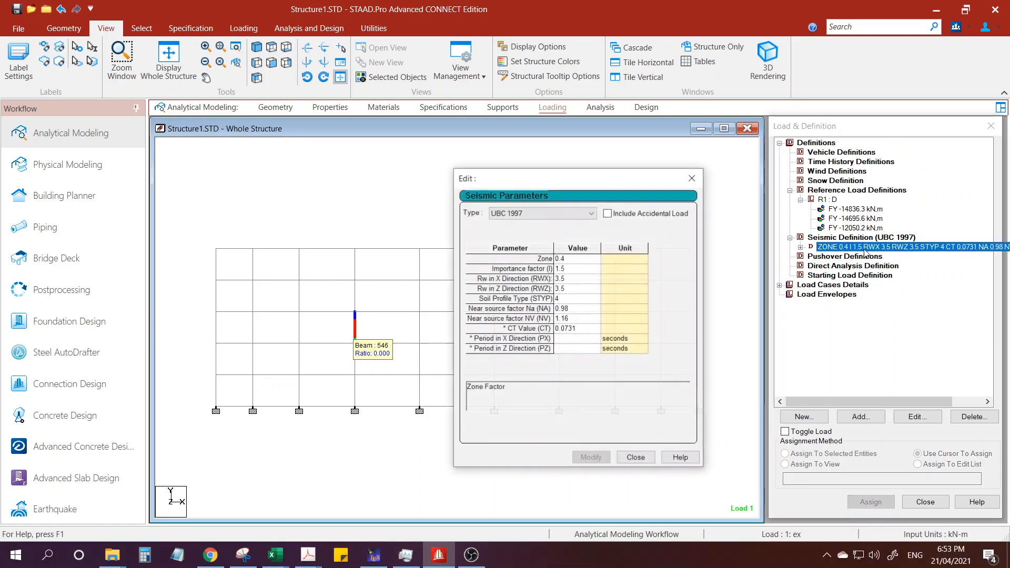
{"action": "left_click_drag", "start_coordinate": [601, 185], "coordinate": [700, 122]}
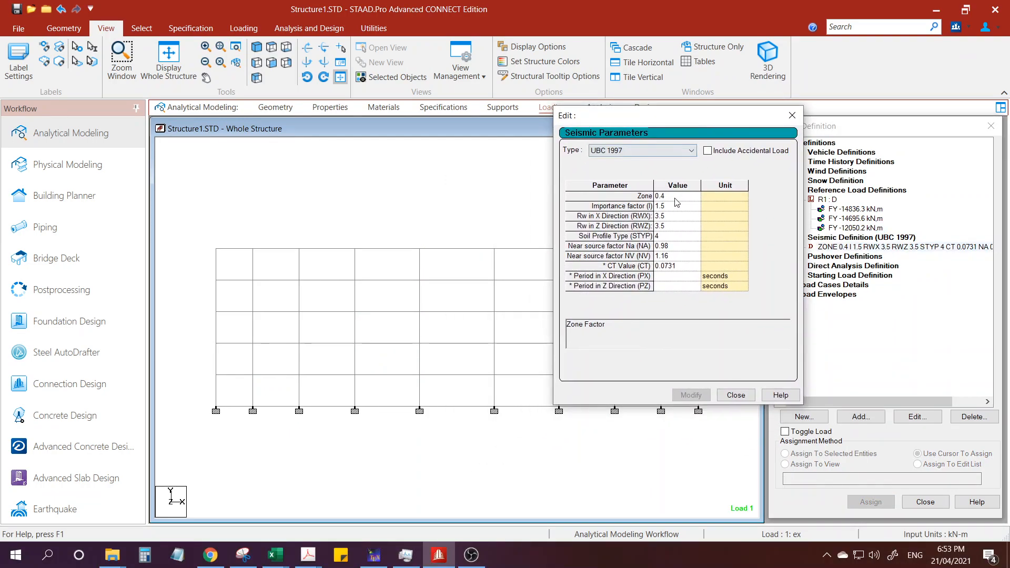
Place the widened 5storey.xlsm window beside the Seismic Parameters dialog and bring the base shear input values into view.
{"action": "key", "text": "alt+Tab"}
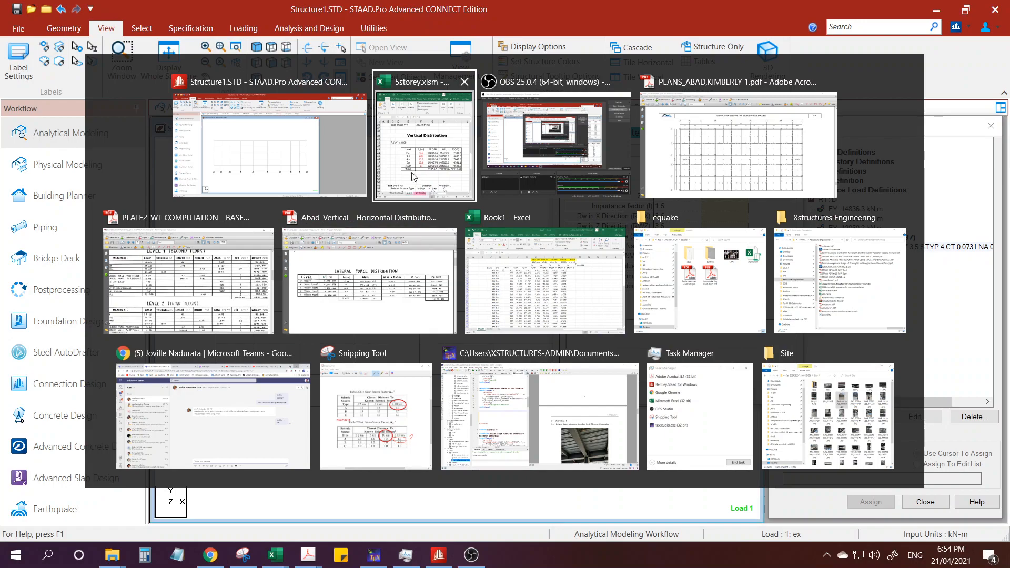
{"action": "left_click", "coordinate": [423, 158]}
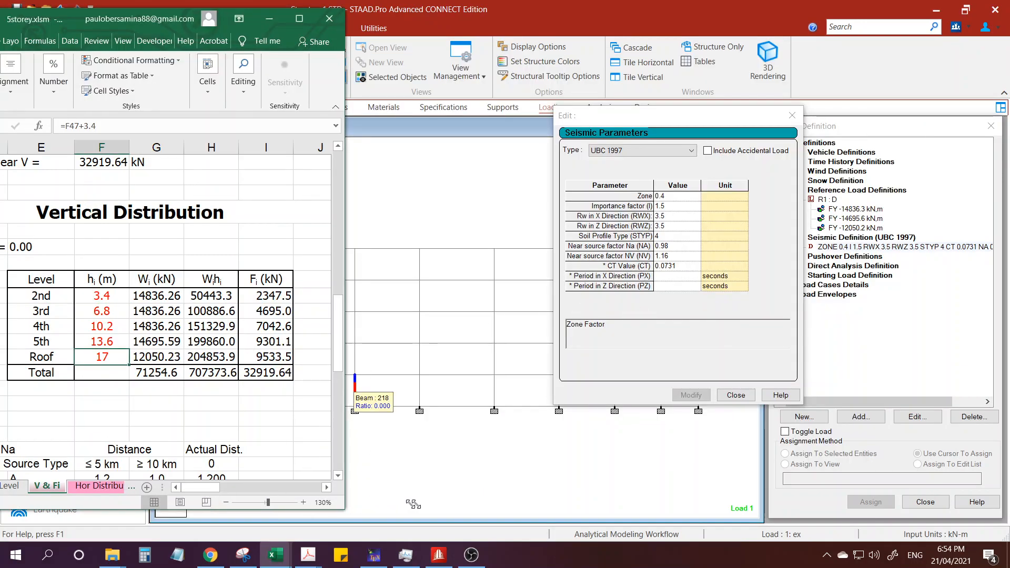
{"action": "left_click_drag", "start_coordinate": [409, 504], "coordinate": [472, 505]}
{"action": "left_click_drag", "start_coordinate": [150, 23], "coordinate": [220, 23]}
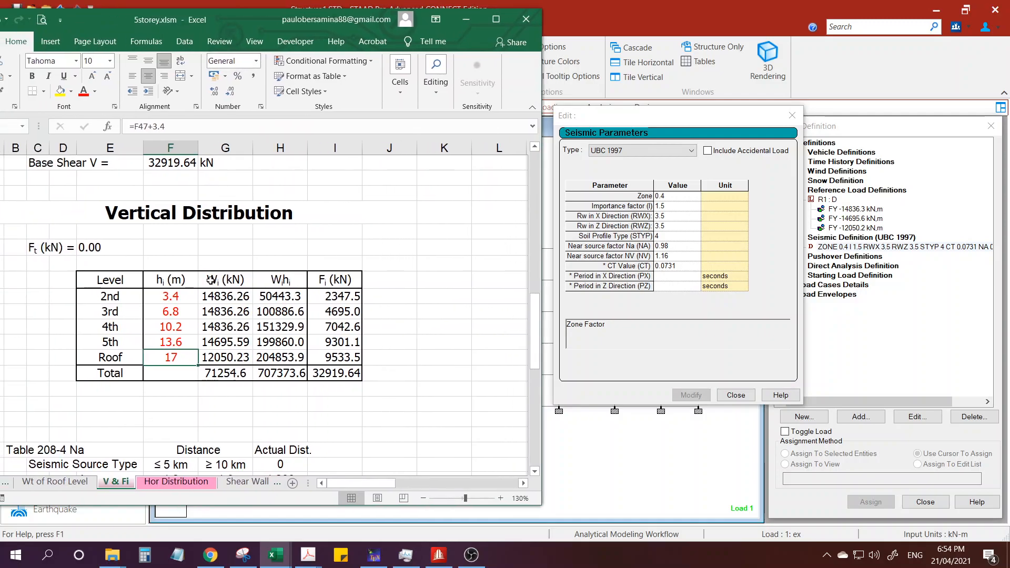
{"action": "scroll", "coordinate": [212, 279], "scroll_direction": "up", "scroll_amount": 6}
{"action": "scroll", "coordinate": [211, 296], "scroll_direction": "down", "scroll_amount": 1}
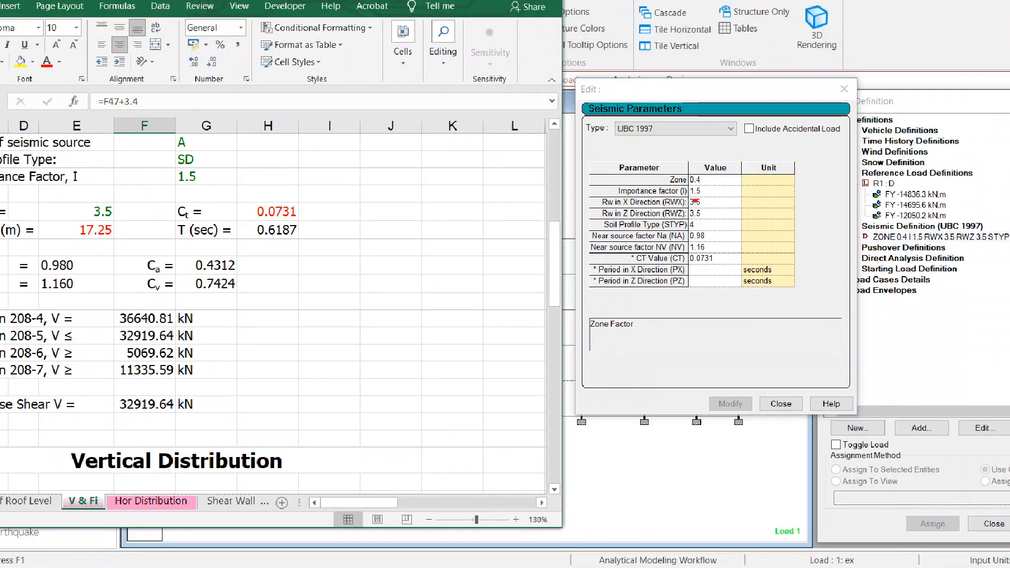
Tick off the matching importance factor, R, soil profile, Na, Nv and Ct values in the workbook and the Seismic Parameters dialog.
{"action": "left_click_drag", "start_coordinate": [706, 183], "coordinate": [721, 167]}
{"action": "left_click_drag", "start_coordinate": [207, 182], "coordinate": [238, 161]}
{"action": "mouse_move", "coordinate": [706, 195]}
{"action": "left_mouse_down"}
{"action": "mouse_move", "coordinate": [724, 182]}
{"action": "mouse_move", "coordinate": [689, 192]}
{"action": "mouse_move", "coordinate": [713, 217]}
{"action": "left_mouse_up"}
{"action": "left_click_drag", "start_coordinate": [113, 213], "coordinate": [169, 188]}
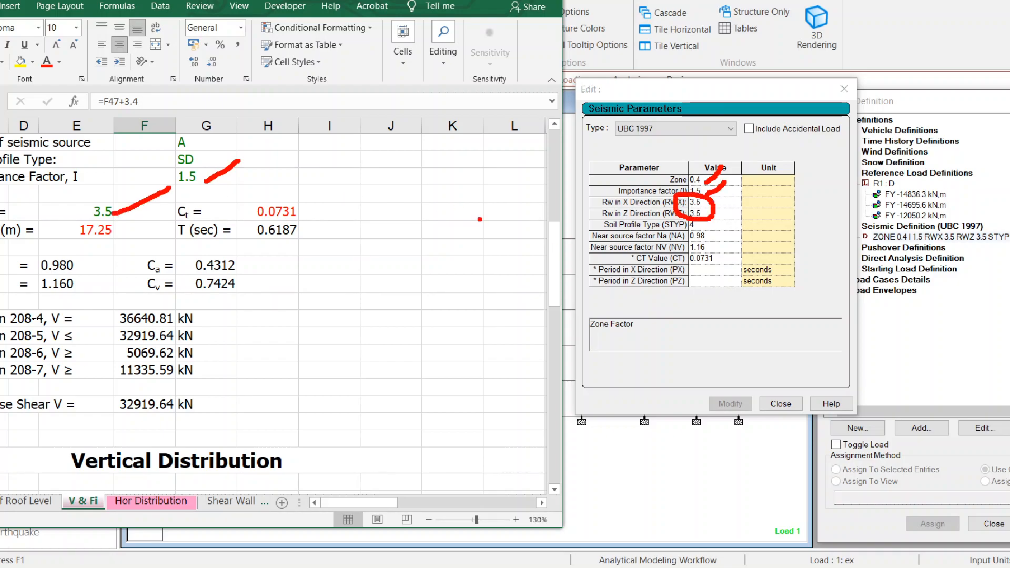
{"action": "left_click_drag", "start_coordinate": [705, 231], "coordinate": [730, 216]}
{"action": "left_click_drag", "start_coordinate": [206, 156], "coordinate": [230, 147]}
{"action": "left_click_drag", "start_coordinate": [86, 264], "coordinate": [118, 246]}
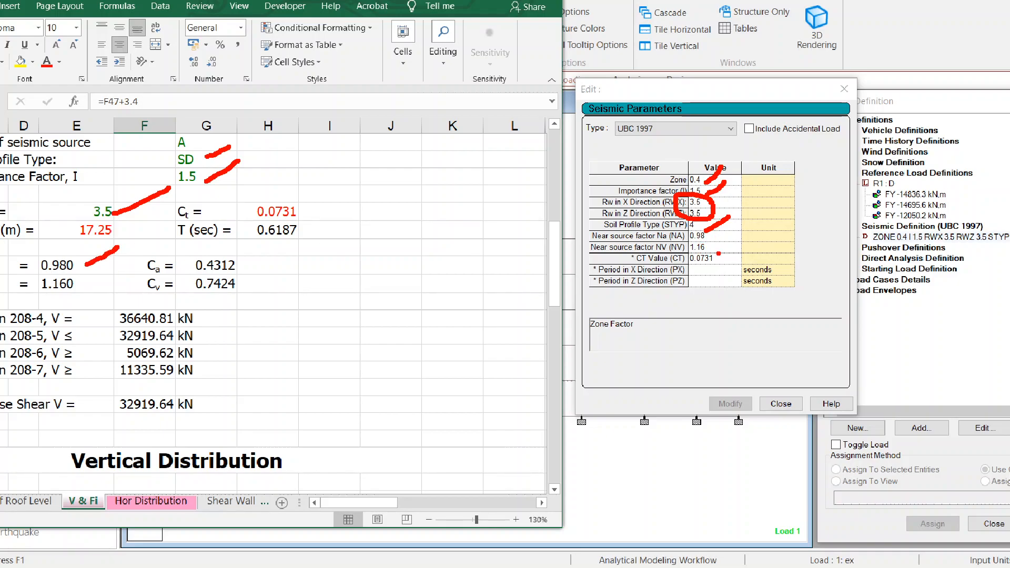
{"action": "left_click_drag", "start_coordinate": [80, 286], "coordinate": [167, 260]}
{"action": "left_click_drag", "start_coordinate": [715, 250], "coordinate": [736, 239]}
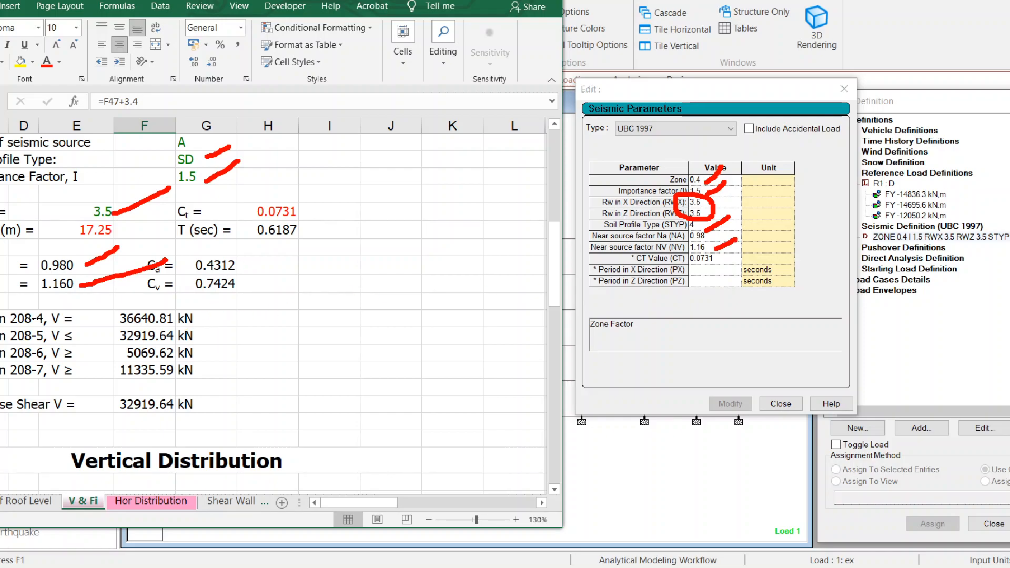
{"action": "left_click_drag", "start_coordinate": [308, 208], "coordinate": [331, 195]}
{"action": "left_click_drag", "start_coordinate": [725, 263], "coordinate": [741, 253]}
Circle the seismic parameter values, the Eqn 208-4 to 208-7 results and the workbook's Base Shear V, and clear the markings.
{"action": "mouse_move", "coordinate": [744, 156]}
{"action": "left_mouse_down"}
{"action": "mouse_move", "coordinate": [687, 166]}
{"action": "mouse_move", "coordinate": [772, 246]}
{"action": "mouse_move", "coordinate": [743, 146]}
{"action": "left_mouse_up"}
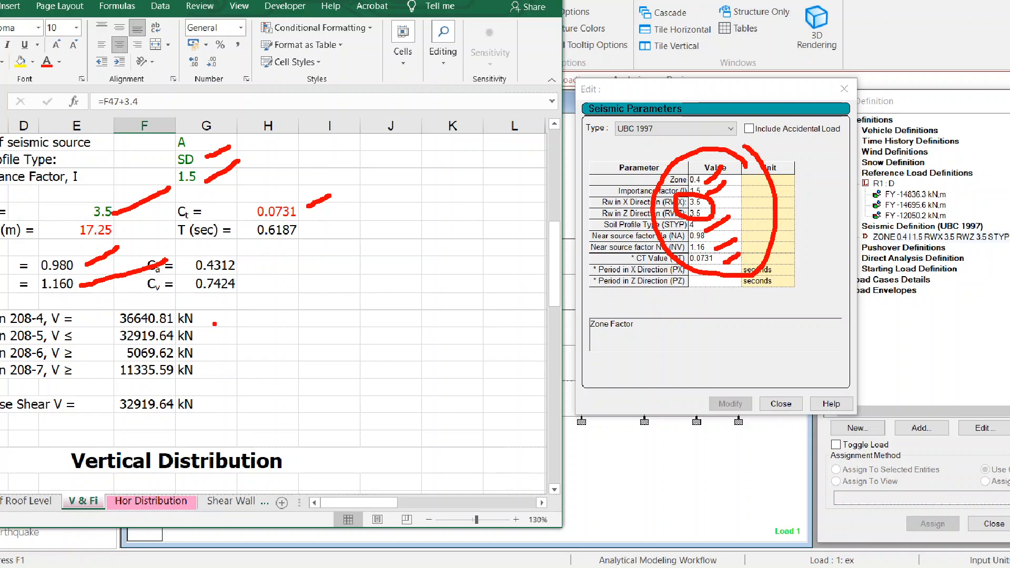
{"action": "mouse_move", "coordinate": [209, 308]}
{"action": "left_mouse_down"}
{"action": "mouse_move", "coordinate": [219, 323]}
{"action": "mouse_move", "coordinate": [84, 321]}
{"action": "mouse_move", "coordinate": [93, 423]}
{"action": "mouse_move", "coordinate": [222, 380]}
{"action": "mouse_move", "coordinate": [230, 320]}
{"action": "left_mouse_up"}
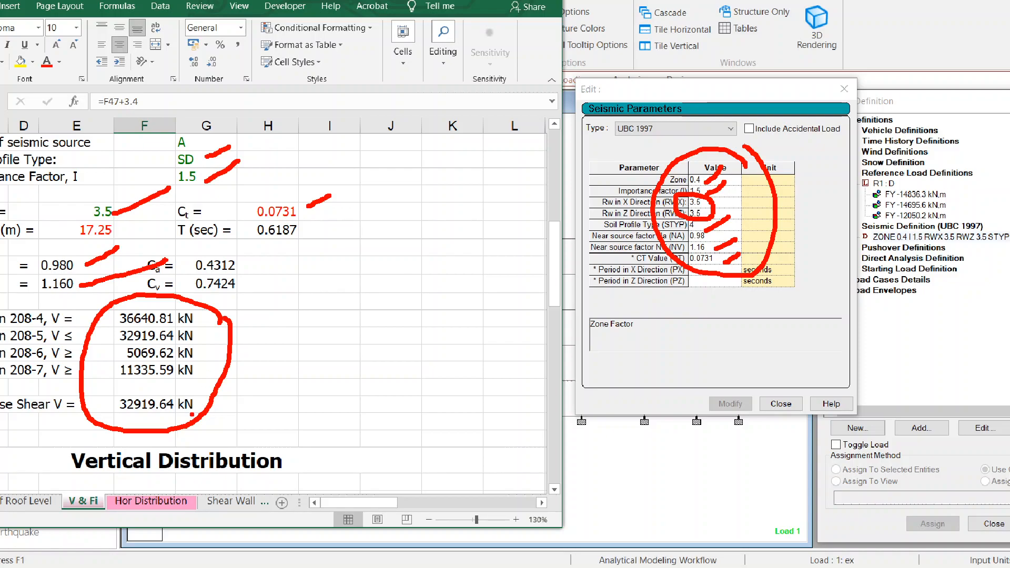
{"action": "mouse_move", "coordinate": [200, 397]}
{"action": "left_mouse_down"}
{"action": "mouse_move", "coordinate": [200, 420]}
{"action": "mouse_move", "coordinate": [215, 405]}
{"action": "left_mouse_up"}
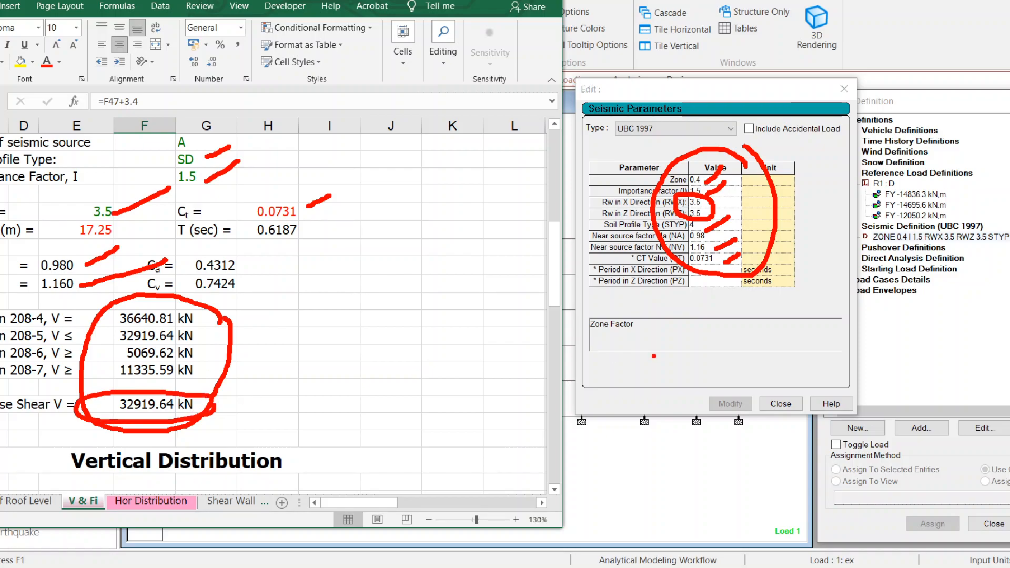
{"action": "key", "text": "Escape"}
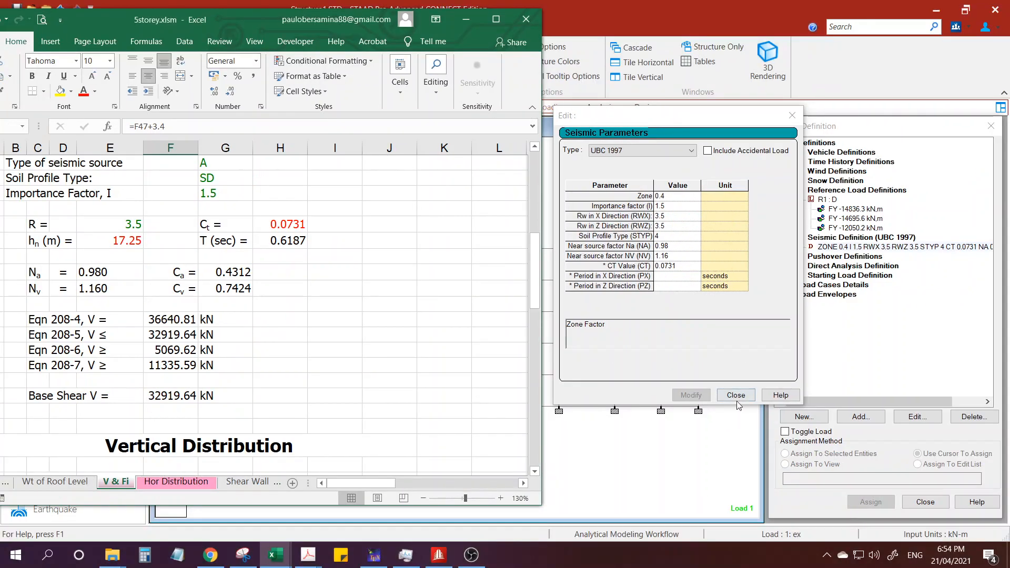
Close the seismic parameters and expand the load cases ex, ez, d and l to show their load items.
{"action": "left_click", "coordinate": [736, 399]}
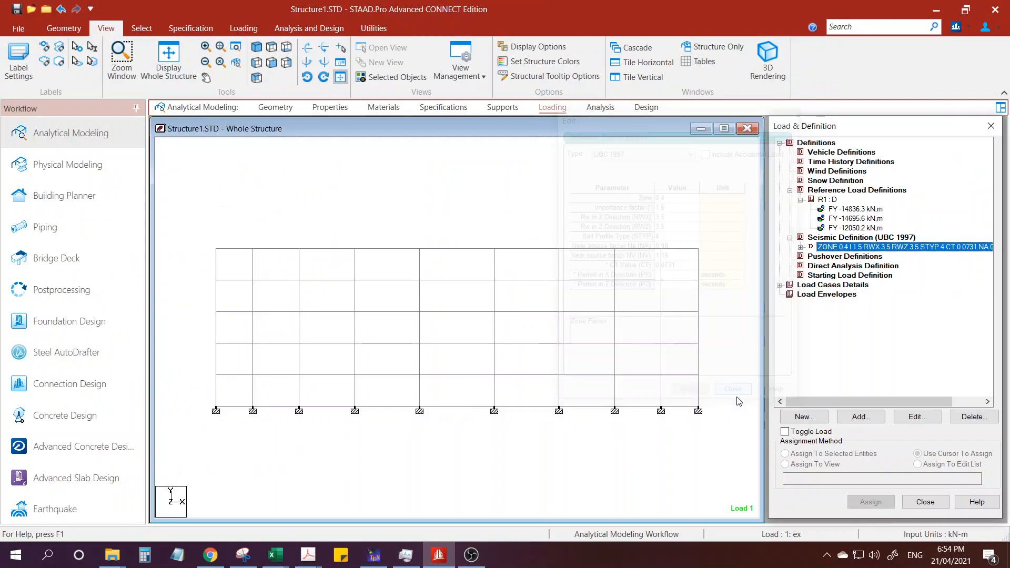
{"action": "left_click", "coordinate": [779, 286]}
{"action": "left_click", "coordinate": [789, 294]}
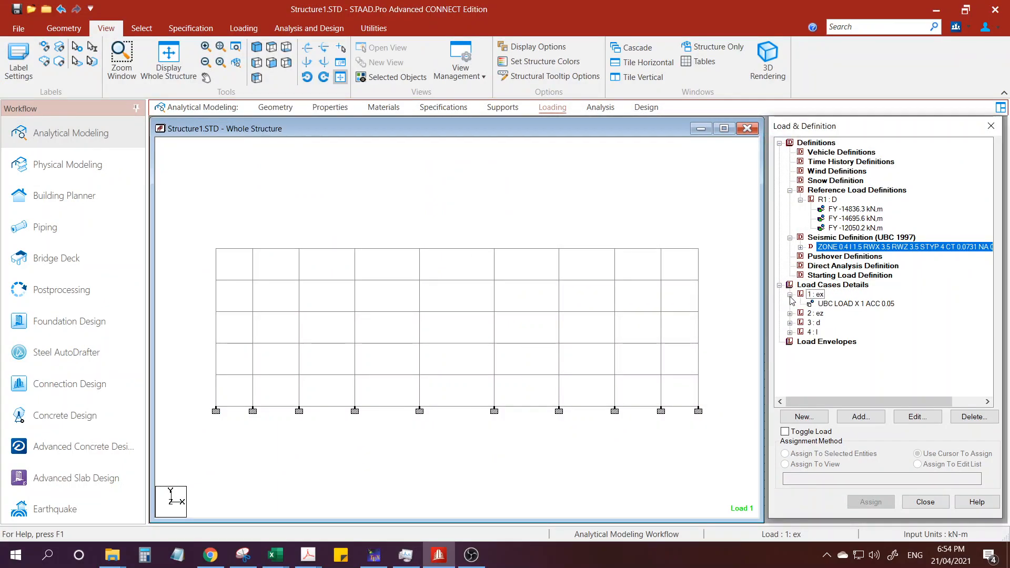
{"action": "left_click", "coordinate": [790, 313]}
{"action": "left_click", "coordinate": [789, 332]}
{"action": "left_click", "coordinate": [790, 351]}
Display the UBC X load of ex, the UBC Z load of ez and the reference loads of d and l on the structure.
{"action": "left_click", "coordinate": [837, 304]}
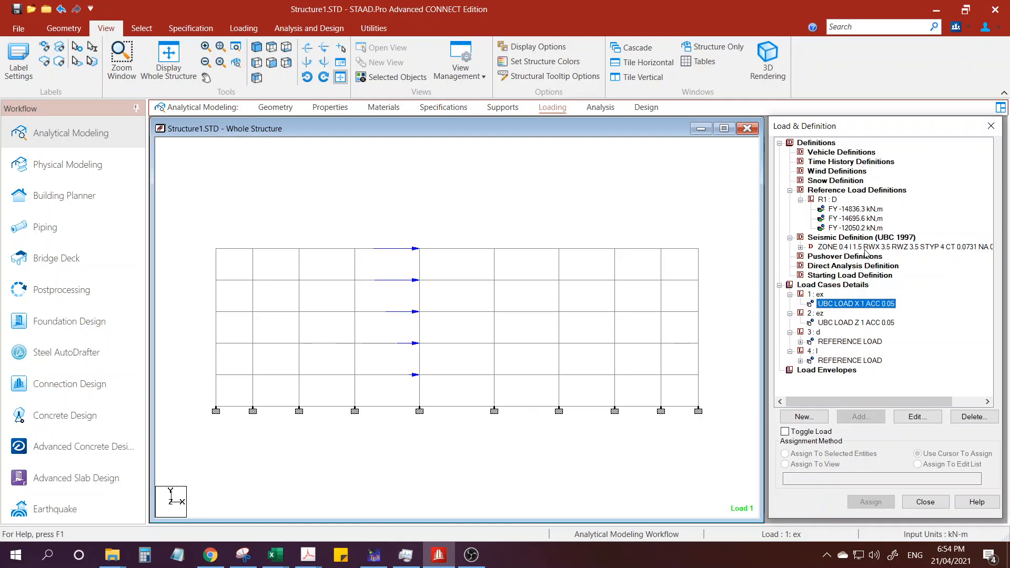
{"action": "left_click", "coordinate": [840, 323]}
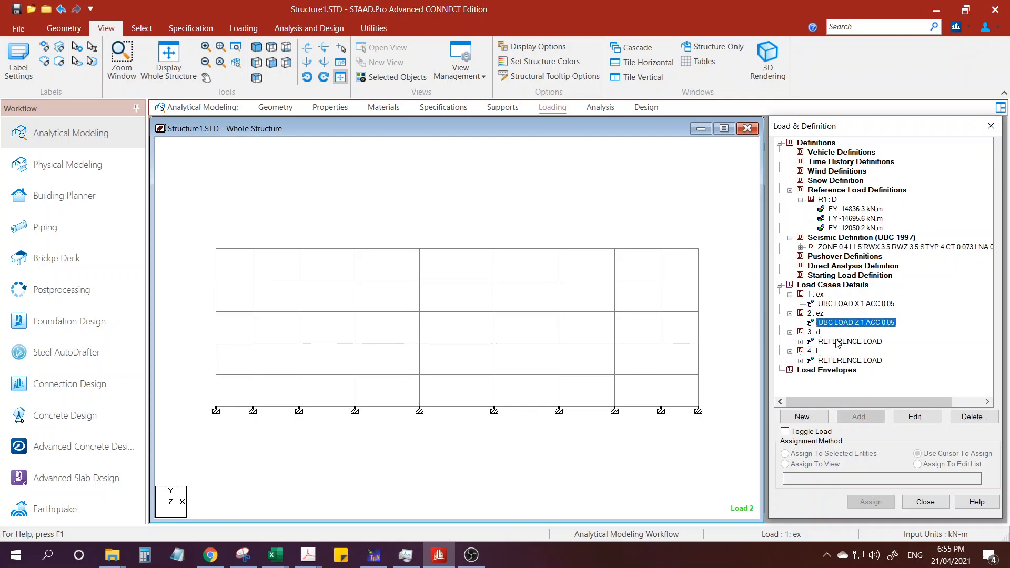
{"action": "left_click", "coordinate": [837, 342]}
{"action": "left_click", "coordinate": [838, 360]}
{"action": "left_click", "coordinate": [838, 342]}
{"action": "left_click", "coordinate": [840, 323]}
{"action": "left_click", "coordinate": [842, 304]}
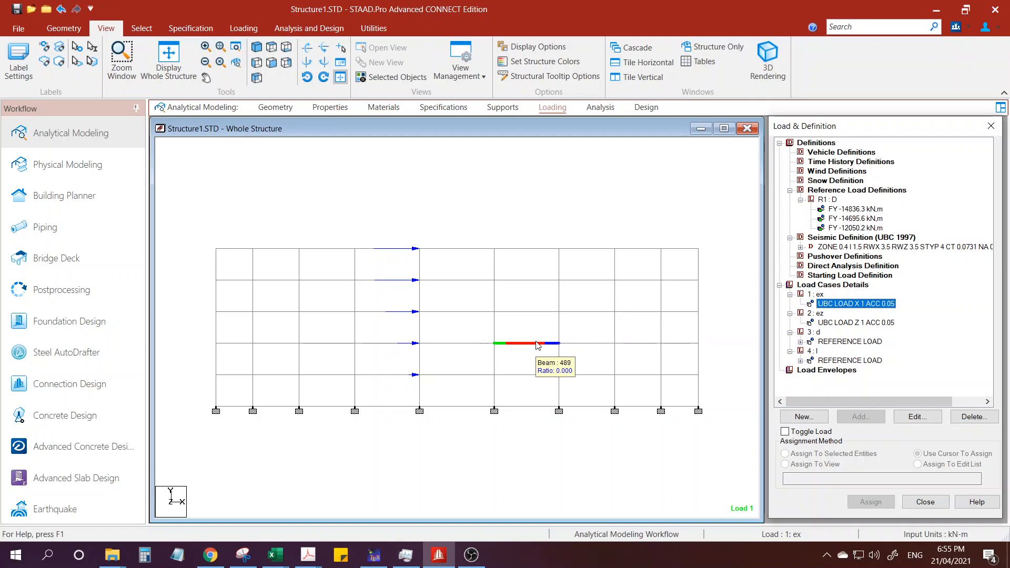
{"action": "scroll", "coordinate": [482, 310], "scroll_direction": "up", "scroll_amount": 1}
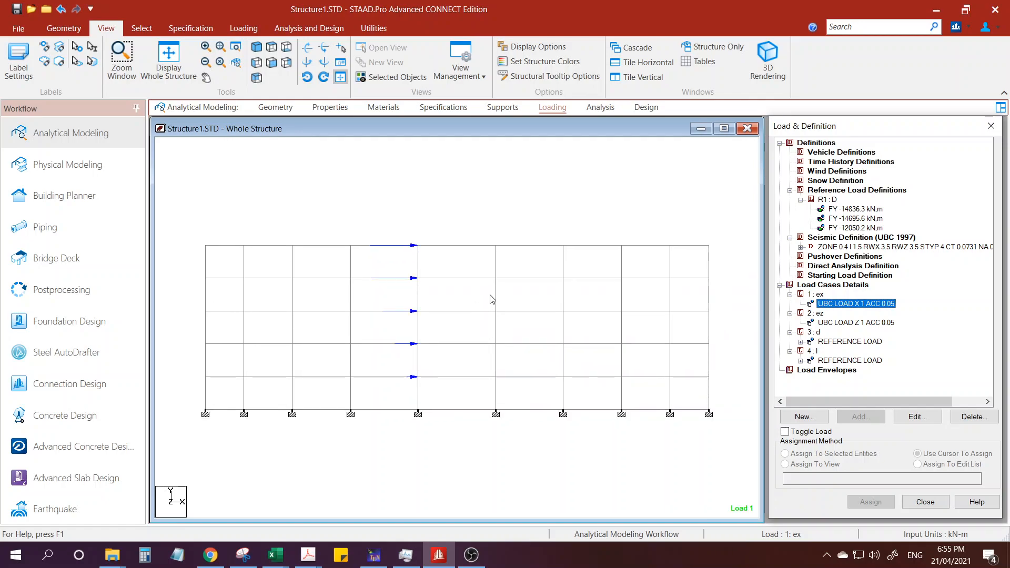
{"action": "left_click", "coordinate": [490, 296]}
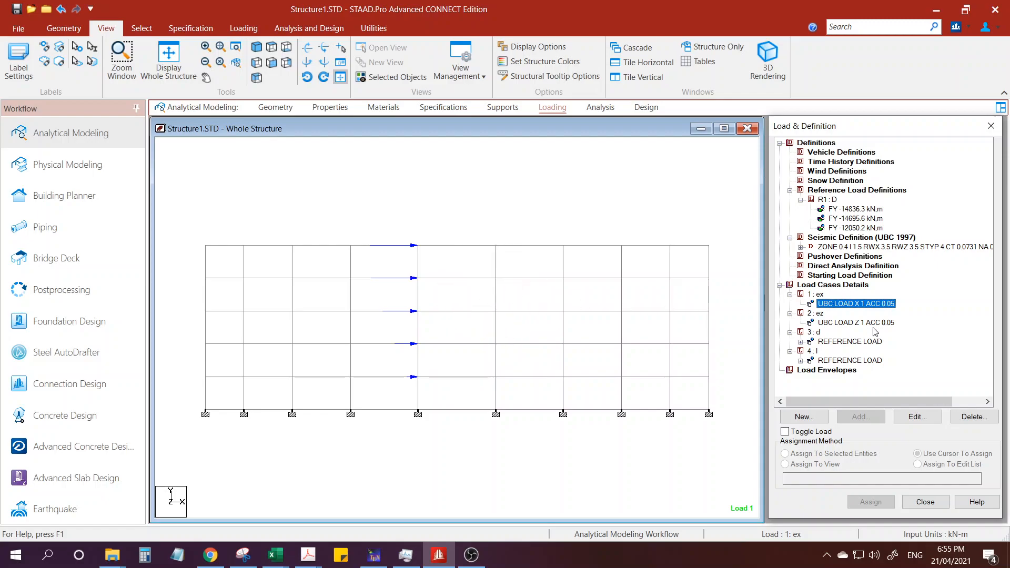
Run the structural analysis and open its output file.
{"action": "left_click", "coordinate": [598, 108]}
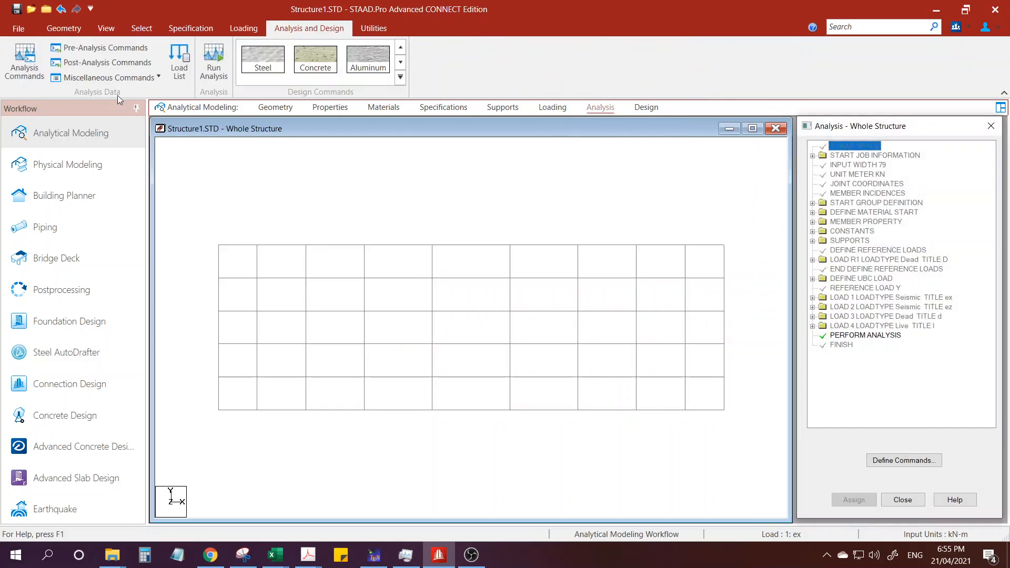
{"action": "left_click", "coordinate": [212, 66]}
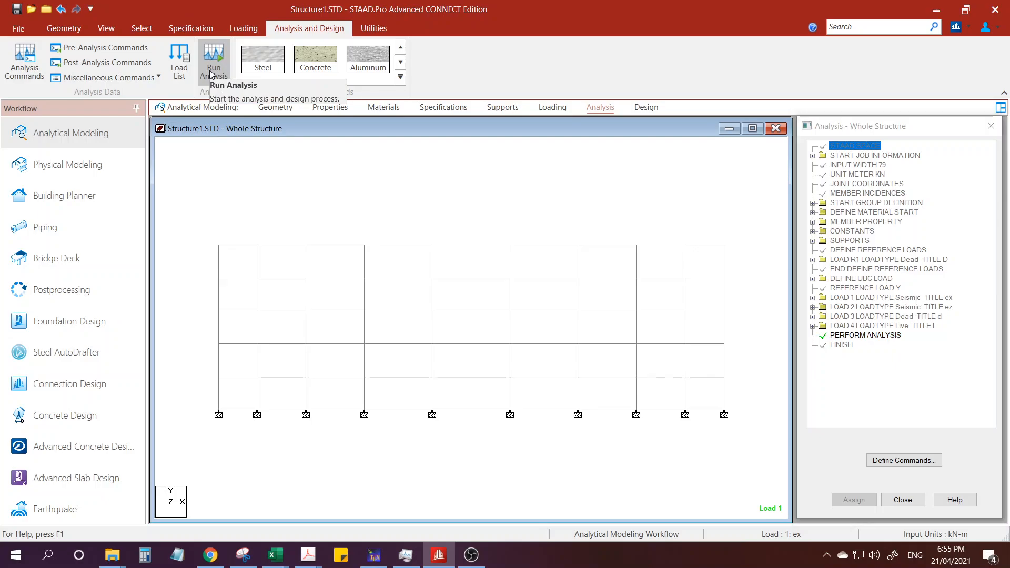
{"action": "left_click", "coordinate": [467, 557]}
{"action": "left_click", "coordinate": [468, 557]}
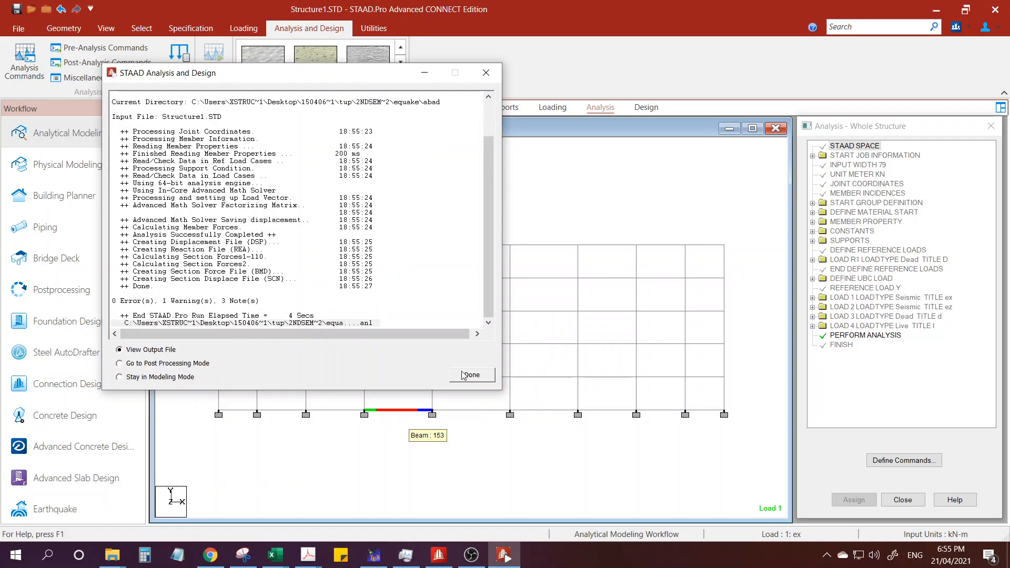
{"action": "left_click", "coordinate": [463, 375]}
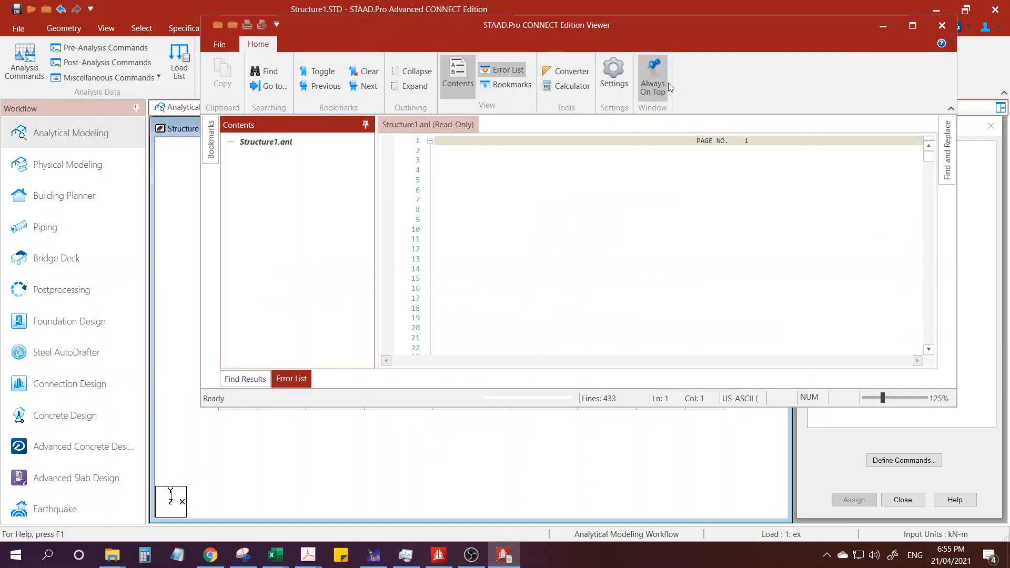
Keep the output viewer always on top, make it taller and bring the X and Z direction UBC base shear results into view.
{"action": "left_click", "coordinate": [655, 84]}
{"action": "scroll", "coordinate": [684, 307], "scroll_direction": "down", "scroll_amount": 20}
{"action": "scroll", "coordinate": [684, 307], "scroll_direction": "down", "scroll_amount": 20}
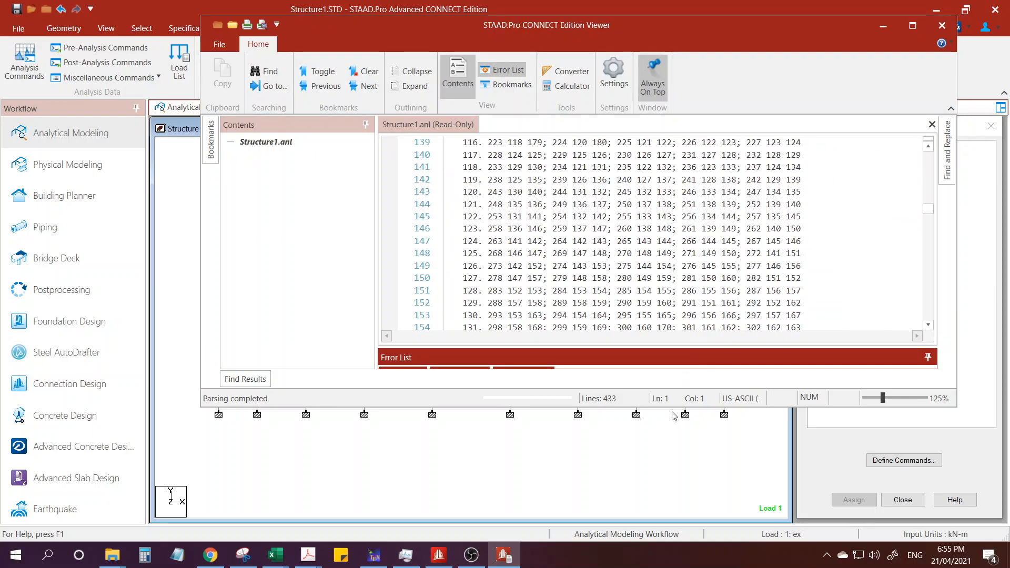
{"action": "left_click_drag", "start_coordinate": [672, 406], "coordinate": [673, 501]}
{"action": "scroll", "coordinate": [766, 314], "scroll_direction": "down", "scroll_amount": 20}
{"action": "left_click_drag", "start_coordinate": [932, 303], "coordinate": [924, 399]}
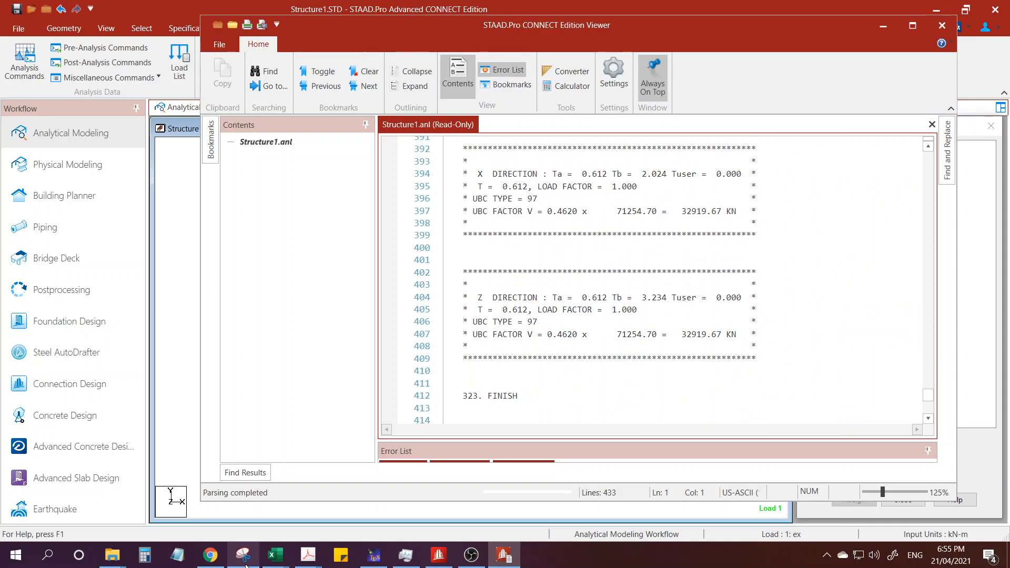
Place the output viewer beside the 5storey.xlsm workbook and compare the Z direction base shear with the workbook's Base Shear V.
{"action": "mouse_move", "coordinate": [274, 555]}
{"action": "left_click", "coordinate": [328, 519]}
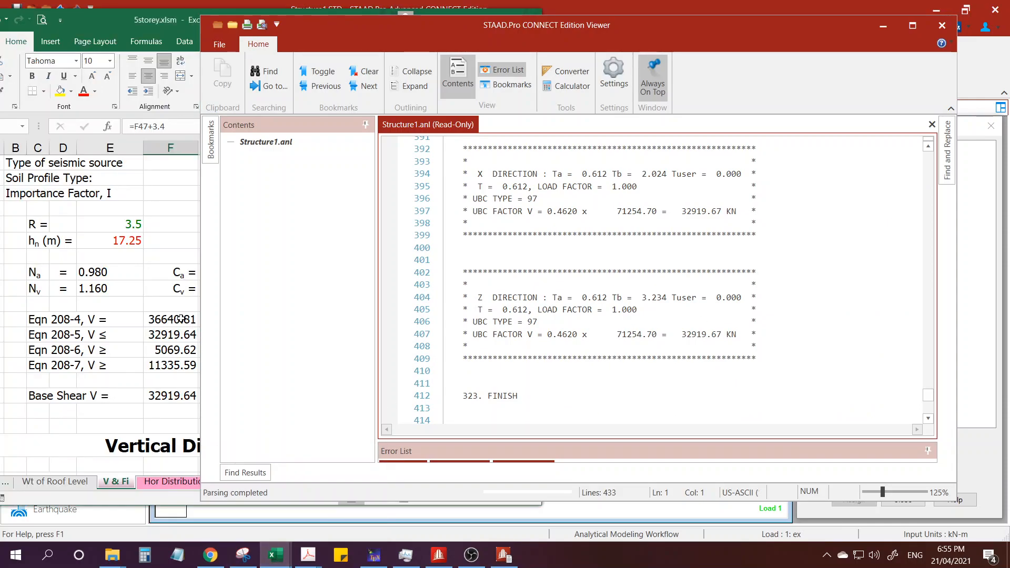
{"action": "left_click_drag", "start_coordinate": [478, 28], "coordinate": [594, 23]}
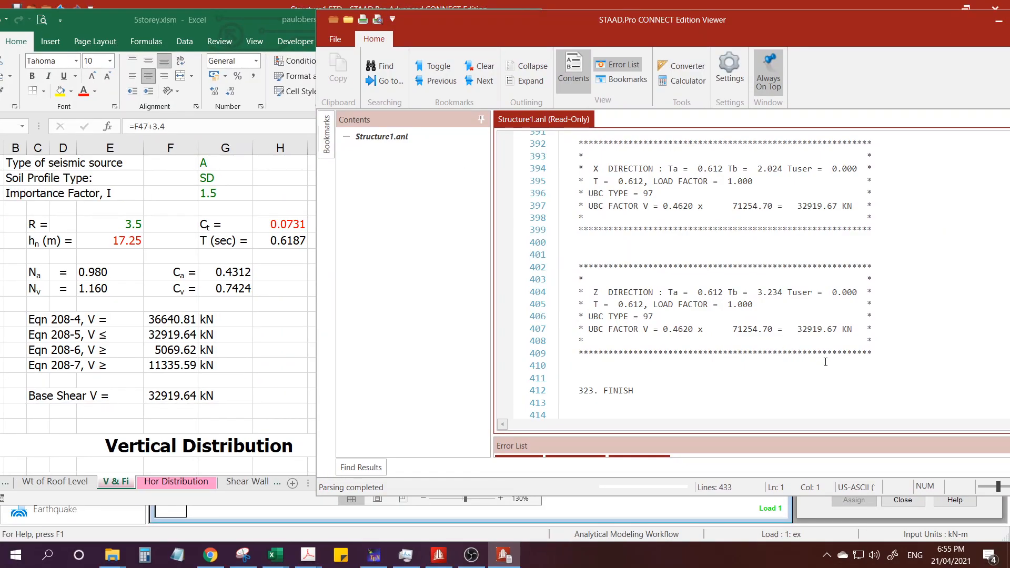
{"action": "left_click", "coordinate": [825, 368]}
{"action": "left_click", "coordinate": [274, 385]}
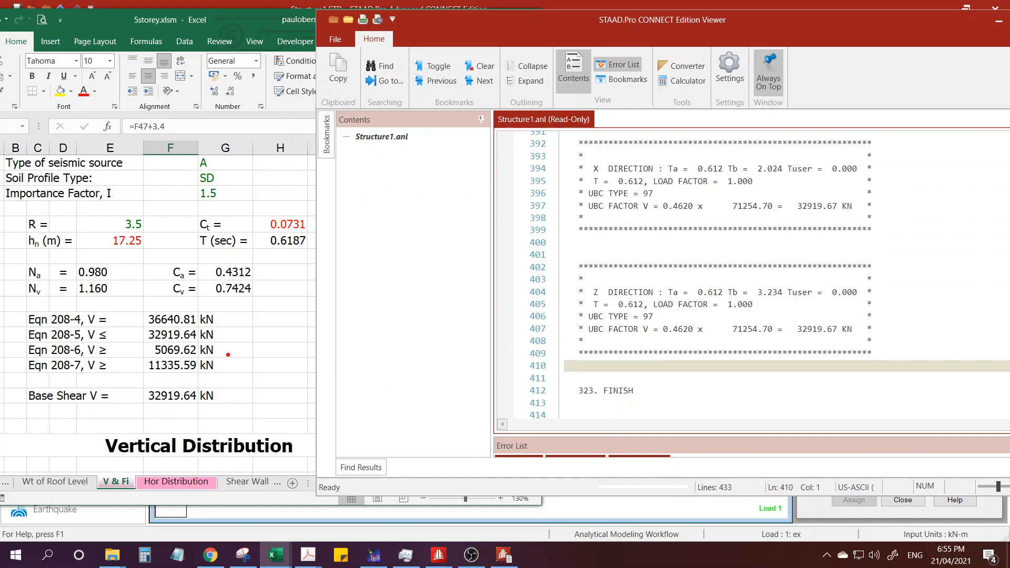
{"action": "mouse_move", "coordinate": [196, 387]}
{"action": "left_mouse_down"}
{"action": "mouse_move", "coordinate": [129, 393]}
{"action": "mouse_move", "coordinate": [241, 402]}
{"action": "mouse_move", "coordinate": [216, 384]}
{"action": "left_mouse_up"}
{"action": "left_click_drag", "start_coordinate": [795, 333], "coordinate": [876, 354]}
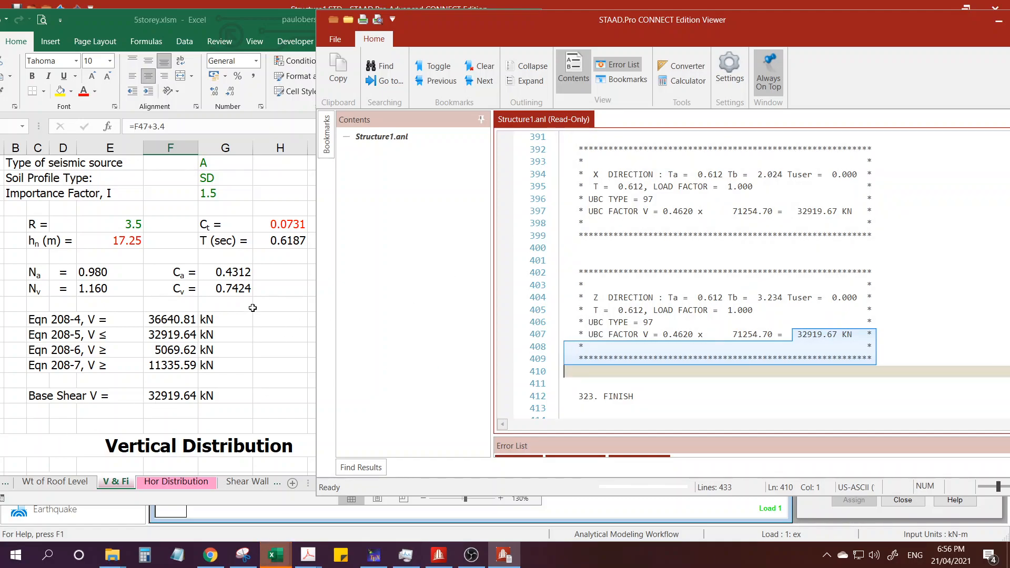
Compare the X direction period T and seismic weight in the output with the workbook's T and total Wi.
{"action": "left_click", "coordinate": [281, 242]}
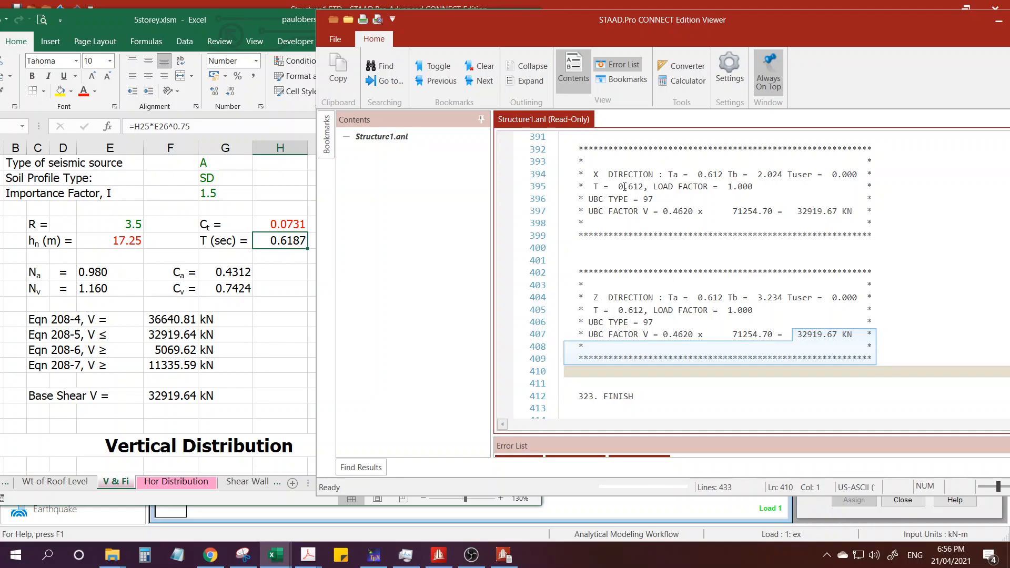
{"action": "left_click_drag", "start_coordinate": [624, 187], "coordinate": [648, 187]}
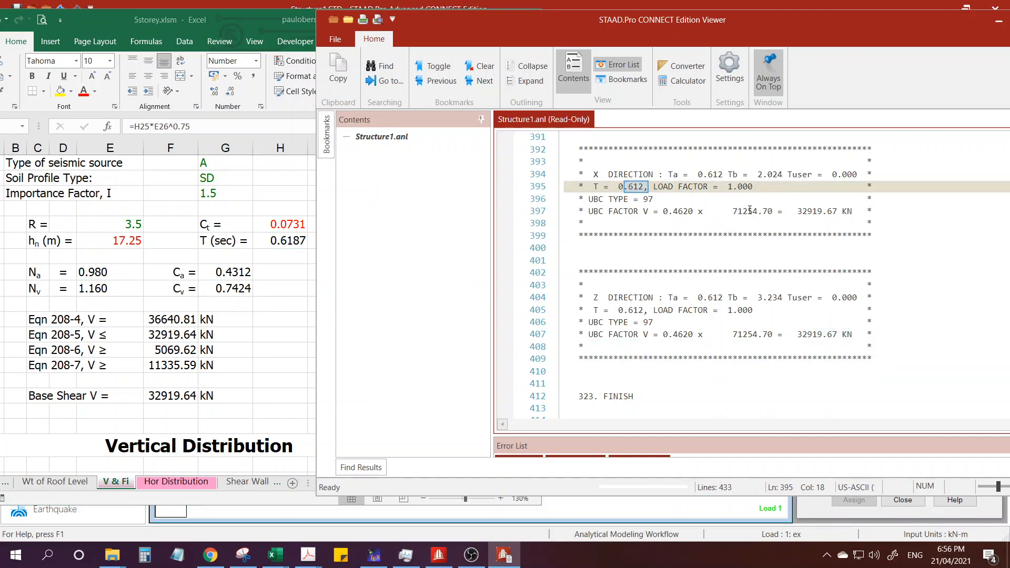
{"action": "left_click_drag", "start_coordinate": [730, 213], "coordinate": [770, 213]}
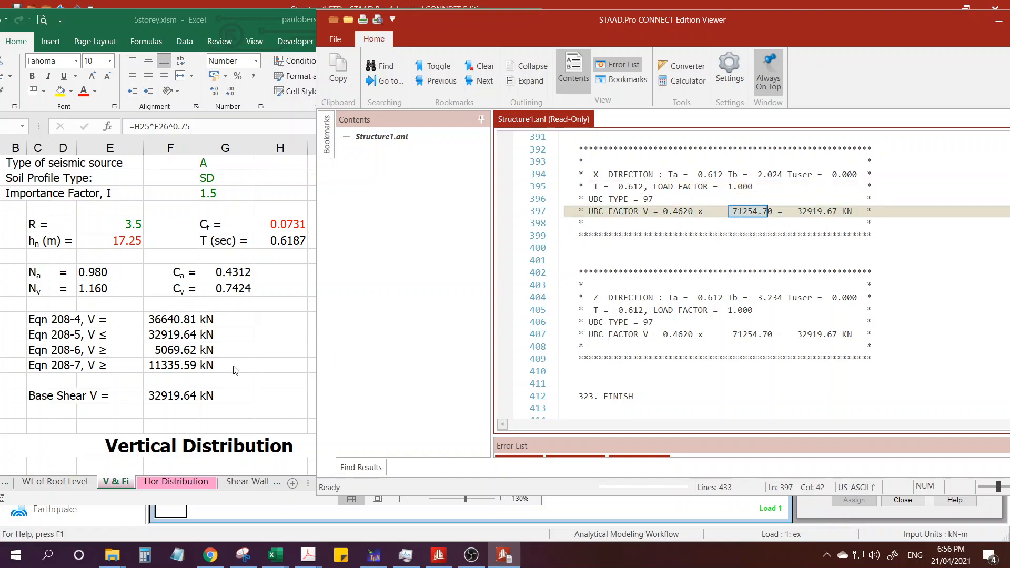
{"action": "key", "text": "alt+Tab"}
{"action": "scroll", "coordinate": [233, 365], "scroll_direction": "down", "scroll_amount": 5}
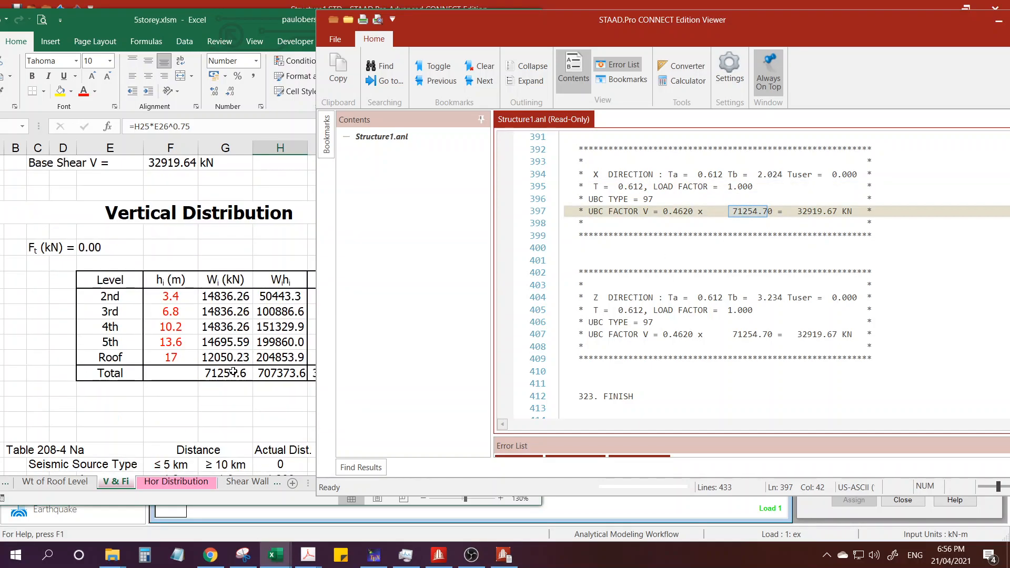
{"action": "left_click", "coordinate": [237, 375]}
{"action": "key", "text": "ctrl"}
{"action": "key", "text": "ctrl"}
{"action": "key", "text": "ctrl"}
{"action": "key", "text": "ctrl"}
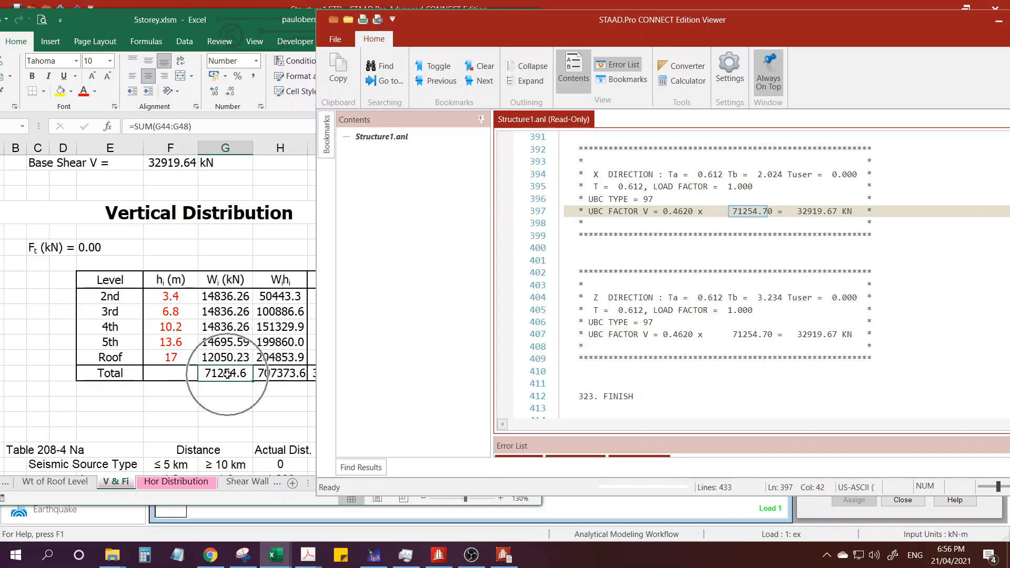
Review the workbook's R value and base shear calculation alongside the UBC results in the output file.
{"action": "scroll", "coordinate": [227, 374], "scroll_direction": "up", "scroll_amount": 2}
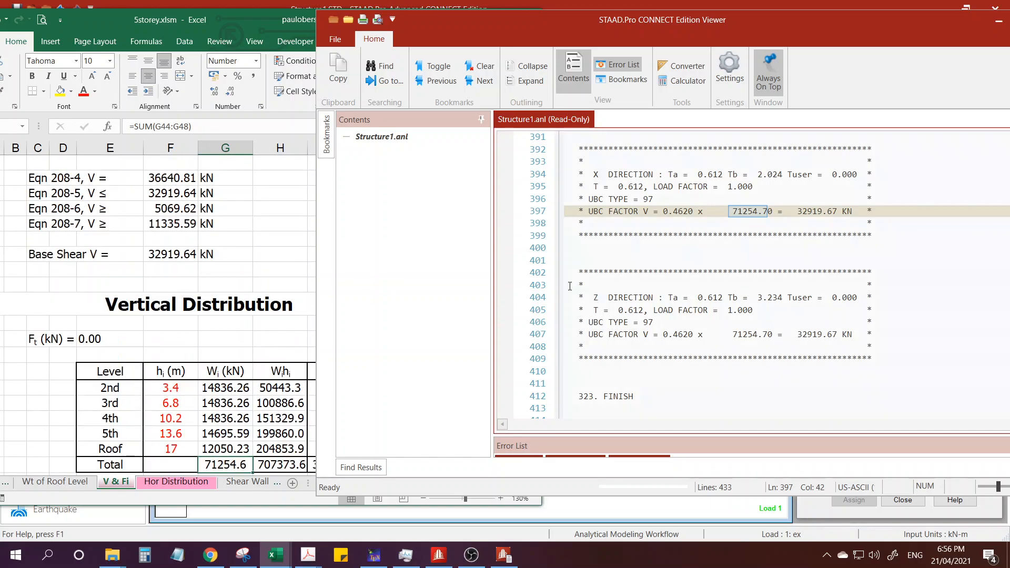
{"action": "scroll", "coordinate": [253, 323], "scroll_direction": "up", "scroll_amount": 2}
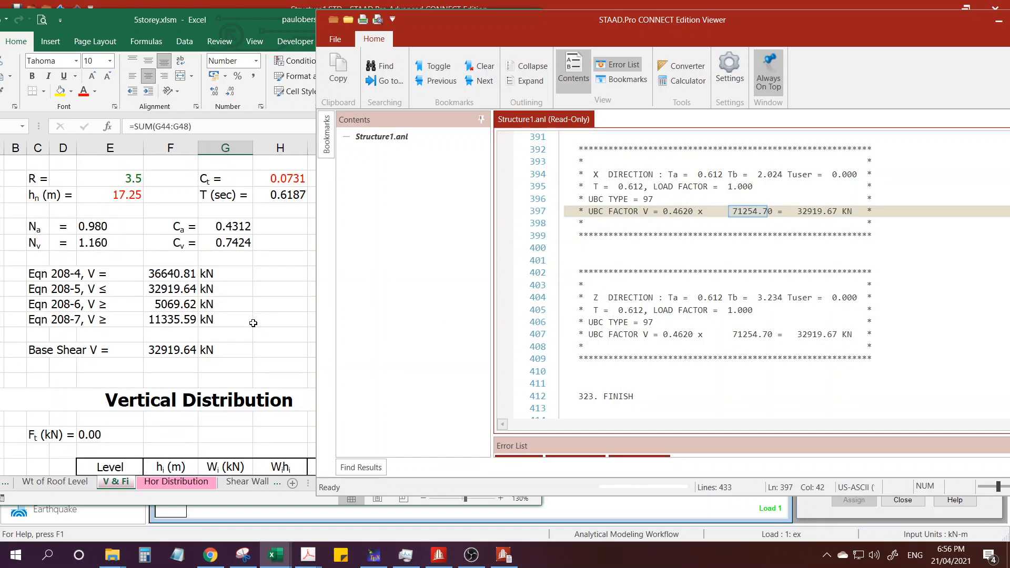
{"action": "scroll", "coordinate": [235, 337], "scroll_direction": "up", "scroll_amount": 1}
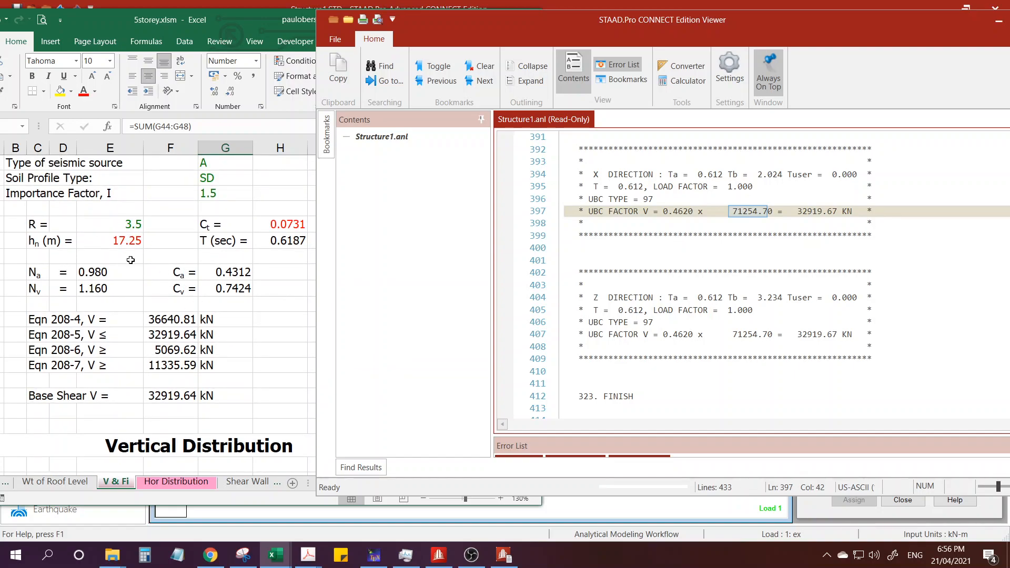
{"action": "left_click", "coordinate": [125, 226]}
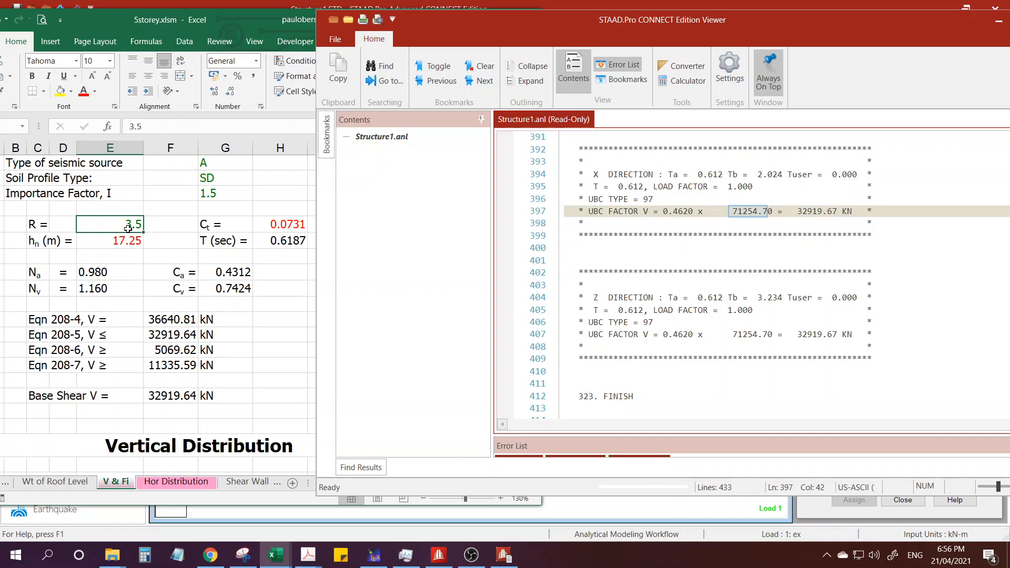
{"action": "scroll", "coordinate": [234, 349], "scroll_direction": "down", "scroll_amount": 1}
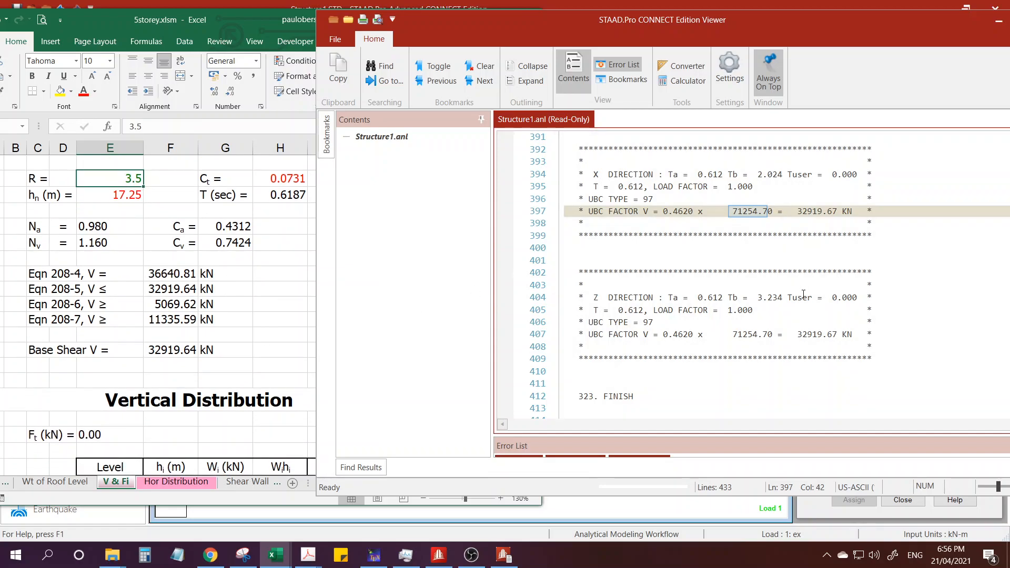
{"action": "scroll", "coordinate": [805, 311], "scroll_direction": "down", "scroll_amount": 1}
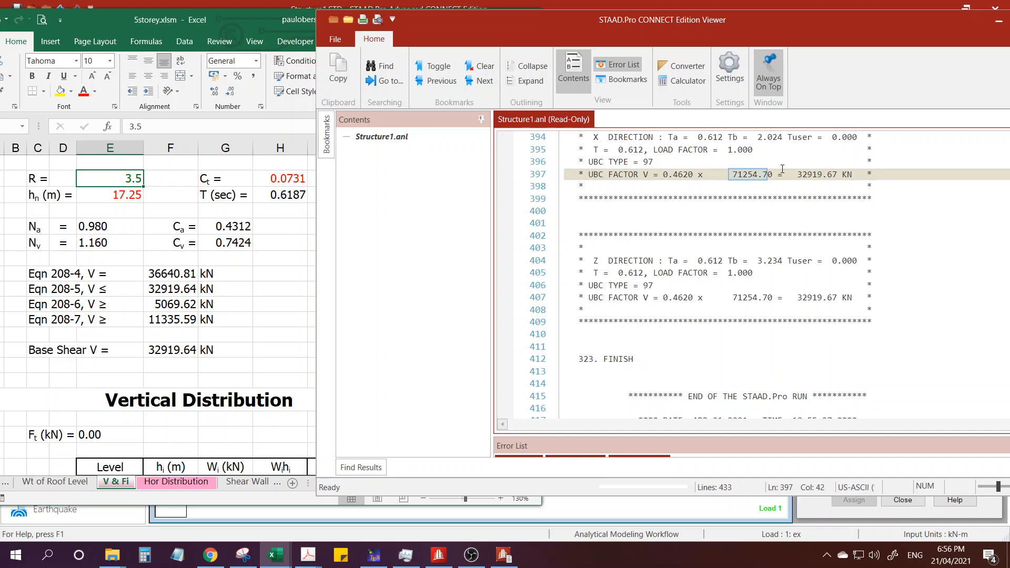
Bring the workbook's Vertical Distribution table into view and move the output viewer clear of its Fi column.
{"action": "left_click", "coordinate": [180, 349]}
{"action": "scroll", "coordinate": [268, 400], "scroll_direction": "down", "scroll_amount": 3}
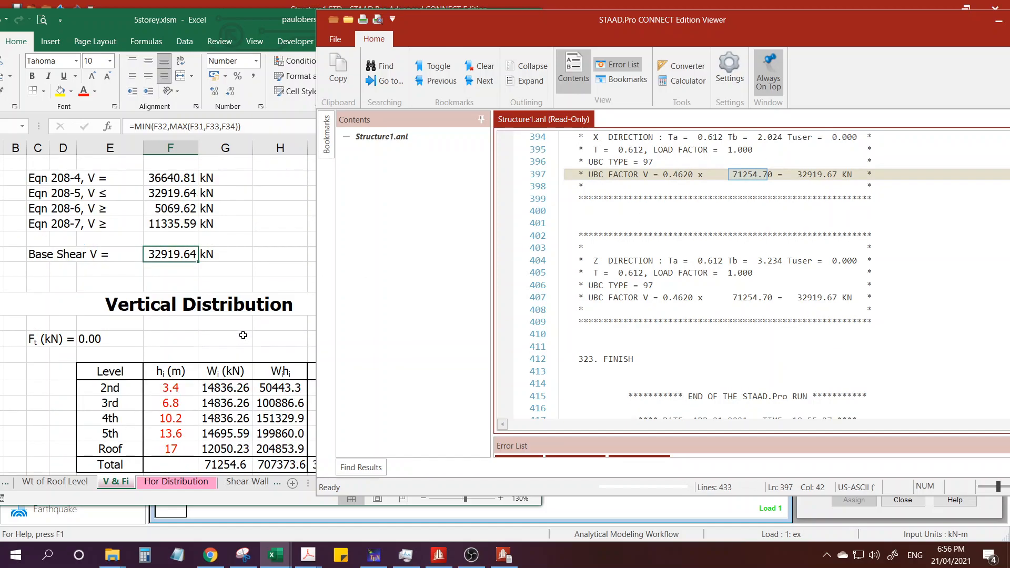
{"action": "left_click_drag", "start_coordinate": [476, 20], "coordinate": [639, 11]}
{"action": "left_click", "coordinate": [330, 345]}
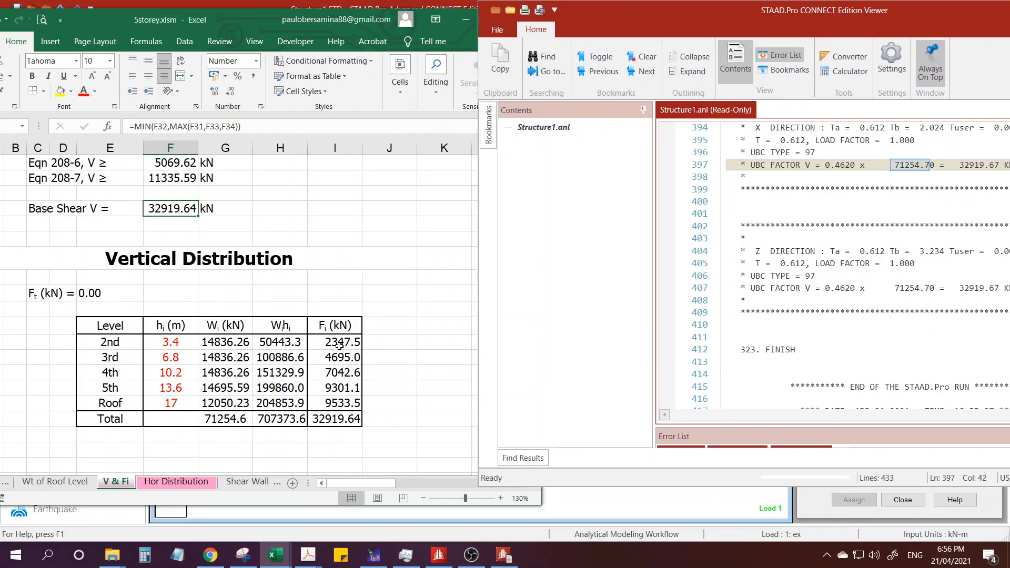
Inspect the Fi formulas down the column and select the Fi forces from the 2nd level to the Roof.
{"action": "left_click", "coordinate": [337, 343]}
{"action": "key", "text": "Down"}
{"action": "key", "text": "Down"}
{"action": "key", "text": "Down"}
{"action": "key", "text": "Down"}
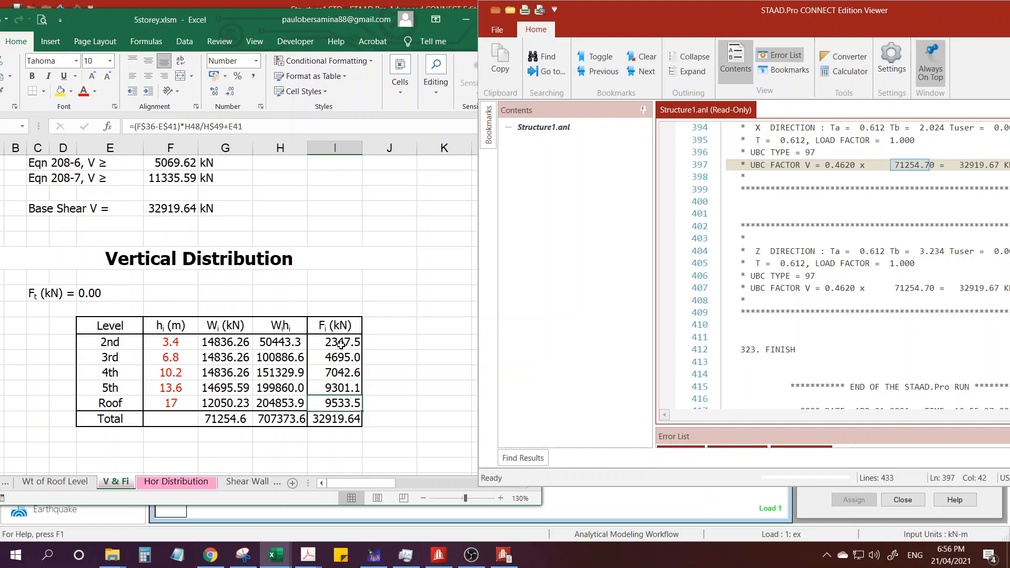
{"action": "left_click_drag", "start_coordinate": [341, 343], "coordinate": [339, 403]}
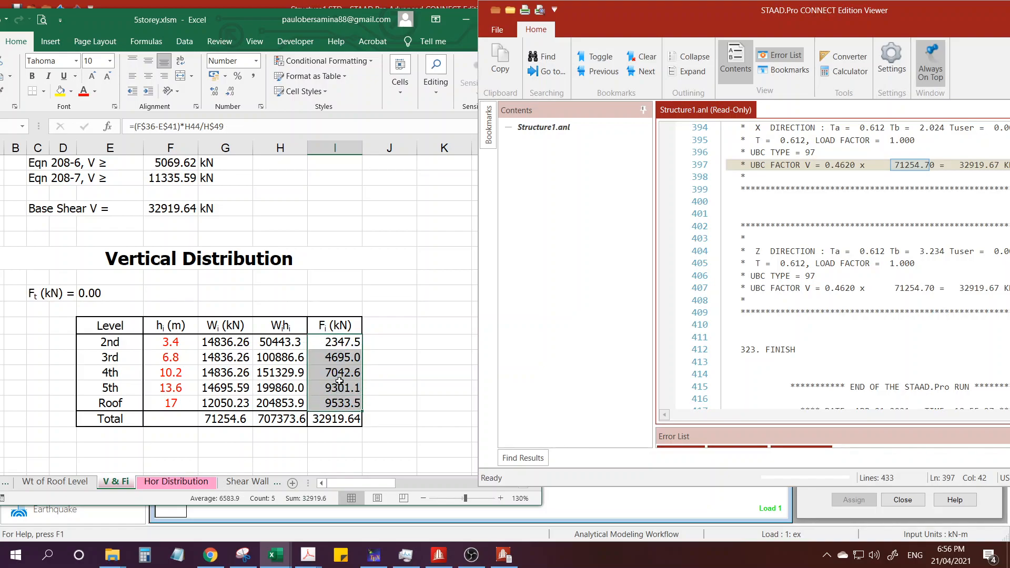
Trace the lateral force Fi level by level between the 2nd level and the Roof in the vertical distribution table.
{"action": "left_click", "coordinate": [334, 345]}
{"action": "left_click", "coordinate": [332, 357]}
{"action": "left_click", "coordinate": [331, 388]}
{"action": "left_click", "coordinate": [328, 404]}
{"action": "left_click", "coordinate": [327, 389]}
{"action": "left_click", "coordinate": [327, 374]}
{"action": "left_click", "coordinate": [326, 359]}
{"action": "left_click", "coordinate": [326, 343]}
{"action": "left_click", "coordinate": [327, 358]}
{"action": "left_click", "coordinate": [331, 372]}
{"action": "left_click", "coordinate": [329, 387]}
{"action": "left_click", "coordinate": [328, 403]}
{"action": "left_click", "coordinate": [327, 388]}
{"action": "left_click", "coordinate": [327, 370]}
{"action": "left_click", "coordinate": [327, 358]}
{"action": "left_click", "coordinate": [330, 342]}
Put the output viewer away, switch STAAD.Pro to the Postprocessing workflow and widen the structure view to fit the whole frame.
{"action": "left_click_drag", "start_coordinate": [798, 15], "coordinate": [453, 25]}
{"action": "left_click", "coordinate": [875, 21]}
{"action": "left_click", "coordinate": [660, 284]}
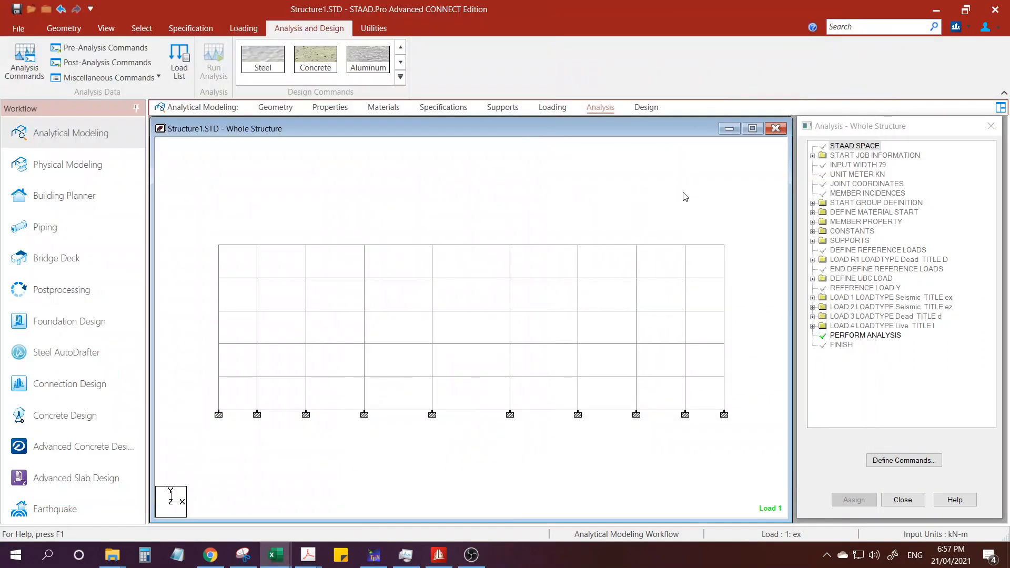
{"action": "left_click", "coordinate": [57, 295]}
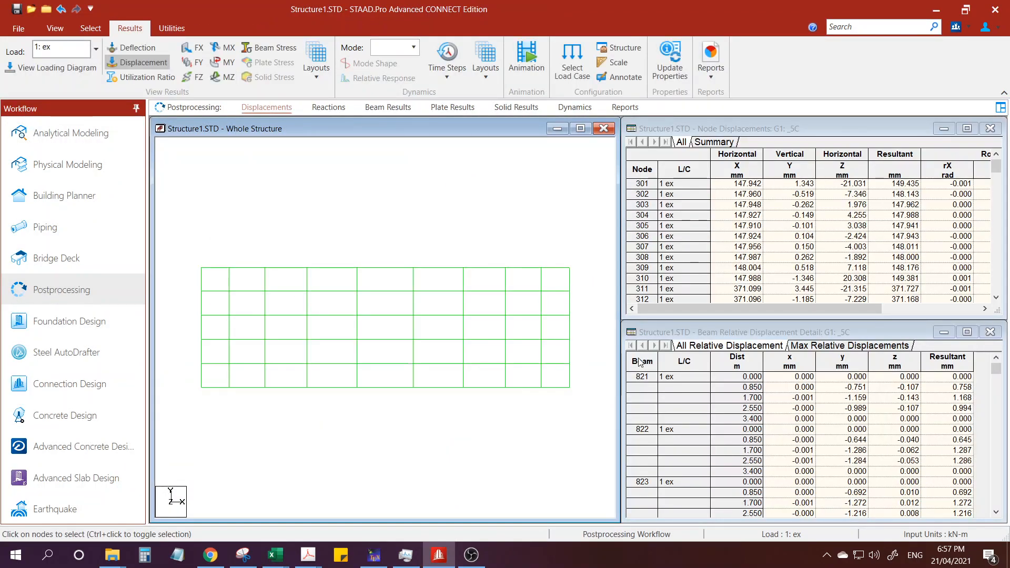
{"action": "left_click_drag", "start_coordinate": [618, 358], "coordinate": [809, 360]}
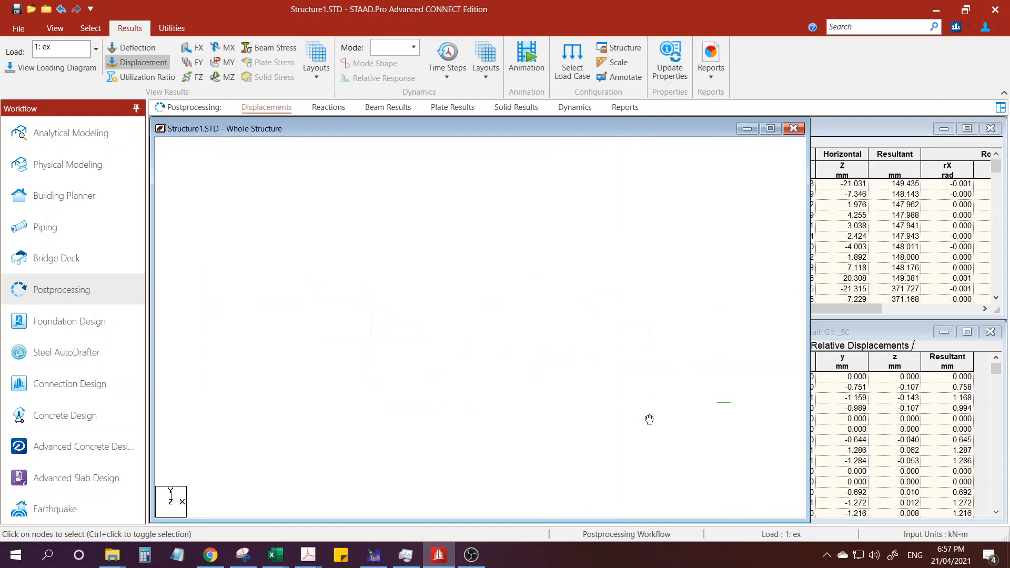
{"action": "key", "text": "ctrl"}
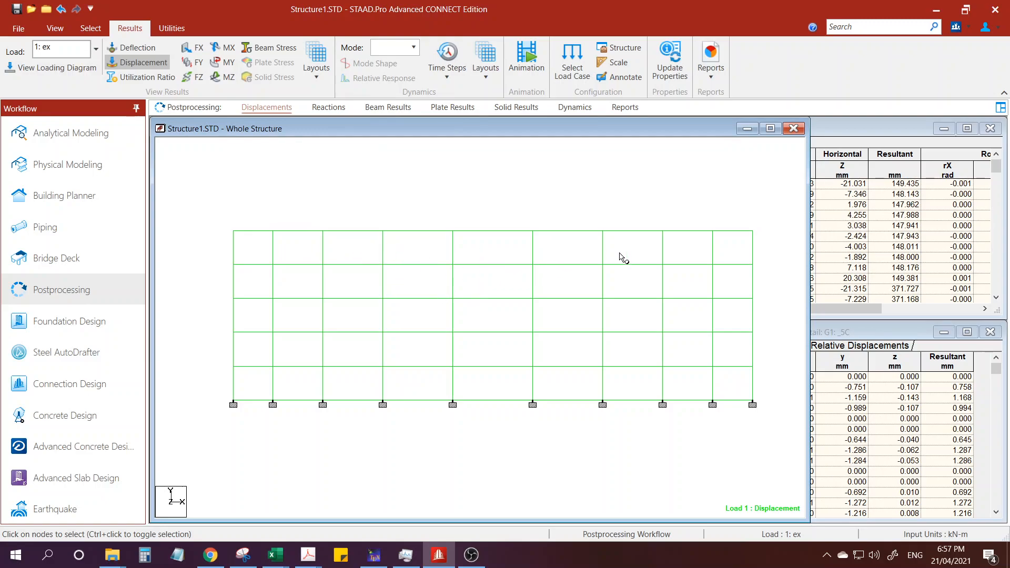
Open the beam results, widen the structure view and show the frame isometrically without the bending Z diagram.
{"action": "left_click", "coordinate": [388, 108]}
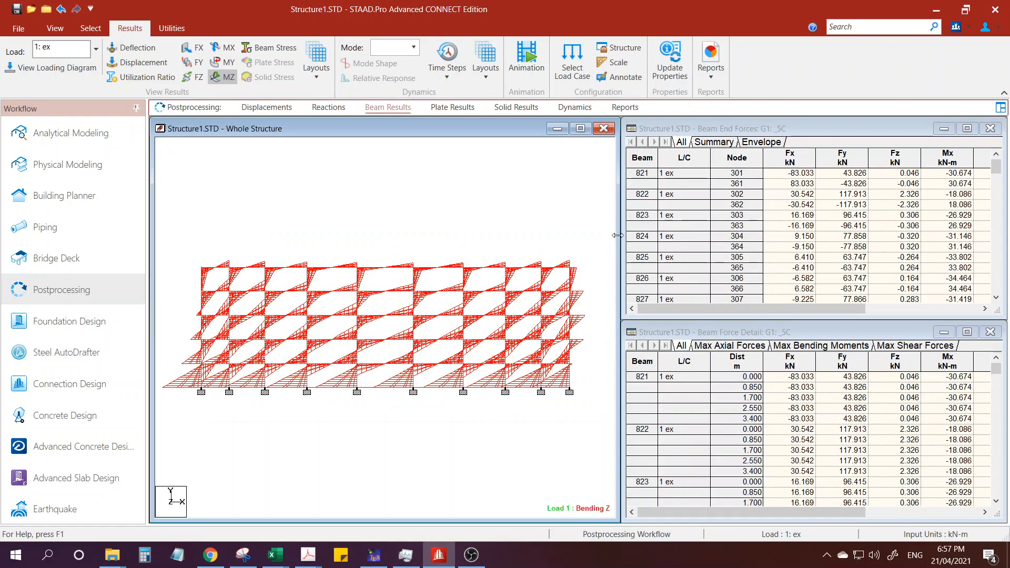
{"action": "left_click_drag", "start_coordinate": [615, 234], "coordinate": [732, 231]}
{"action": "left_click", "coordinate": [54, 28]}
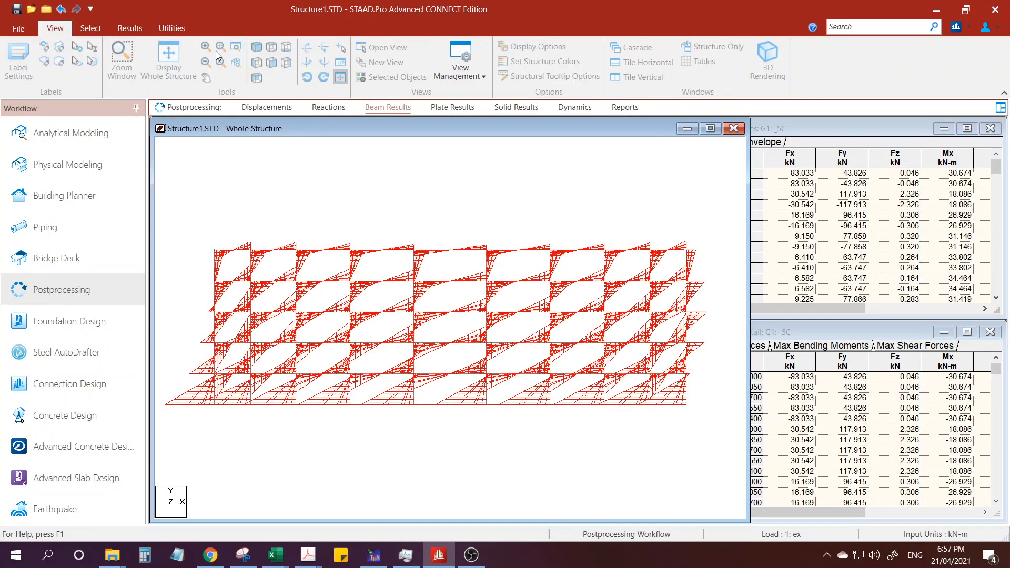
{"action": "left_click", "coordinate": [257, 47]}
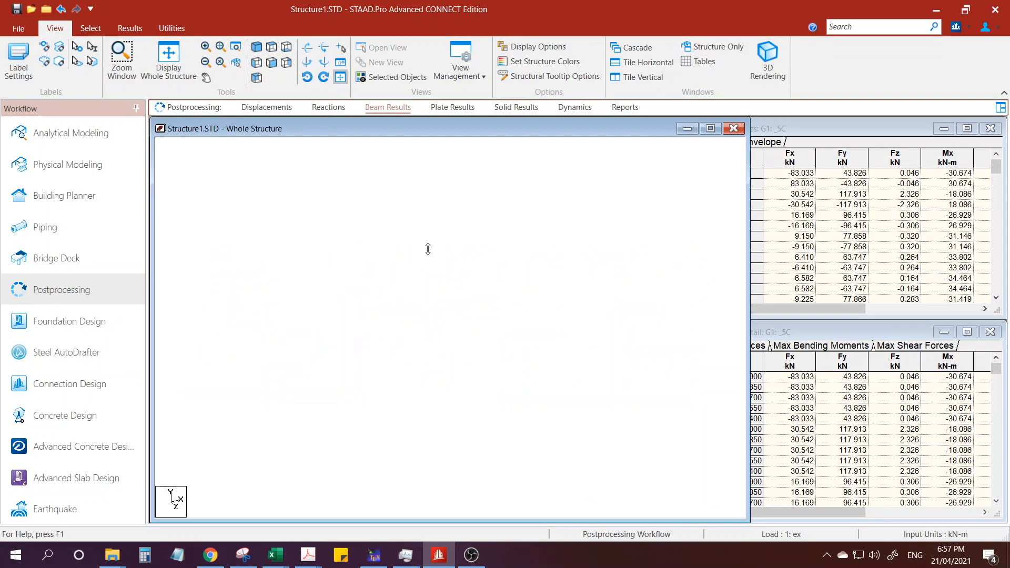
{"action": "scroll", "coordinate": [471, 264], "scroll_direction": "up", "scroll_amount": 3}
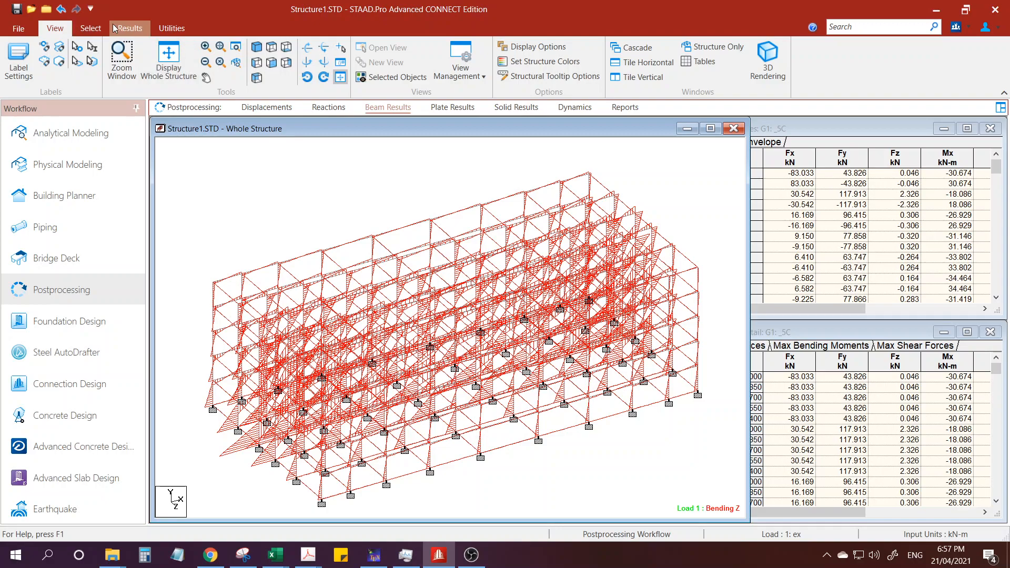
{"action": "left_click", "coordinate": [140, 33]}
{"action": "left_click", "coordinate": [232, 79]}
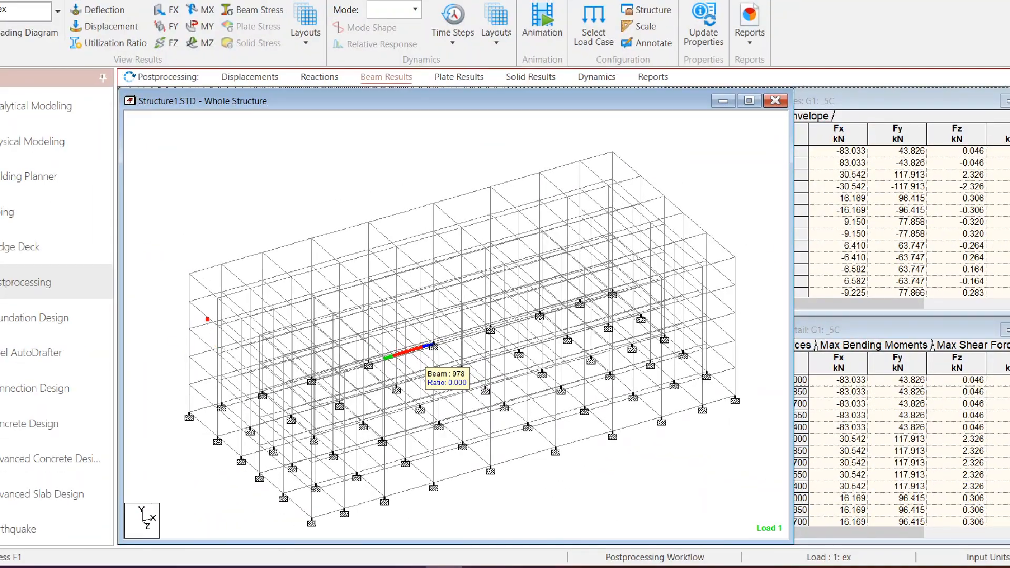
Mark the top-storey columns along the front of the isometric frame with freehand red strokes, and clear the markings.
{"action": "mouse_move", "coordinate": [190, 283]}
{"action": "left_mouse_down"}
{"action": "mouse_move", "coordinate": [187, 303]}
{"action": "mouse_move", "coordinate": [218, 328]}
{"action": "left_mouse_up"}
{"action": "left_click_drag", "start_coordinate": [223, 274], "coordinate": [222, 288]}
{"action": "left_click_drag", "start_coordinate": [261, 261], "coordinate": [261, 277]}
{"action": "left_click_drag", "start_coordinate": [319, 244], "coordinate": [317, 258]}
{"action": "left_click_drag", "start_coordinate": [379, 226], "coordinate": [376, 243]}
{"action": "key", "text": "Escape"}
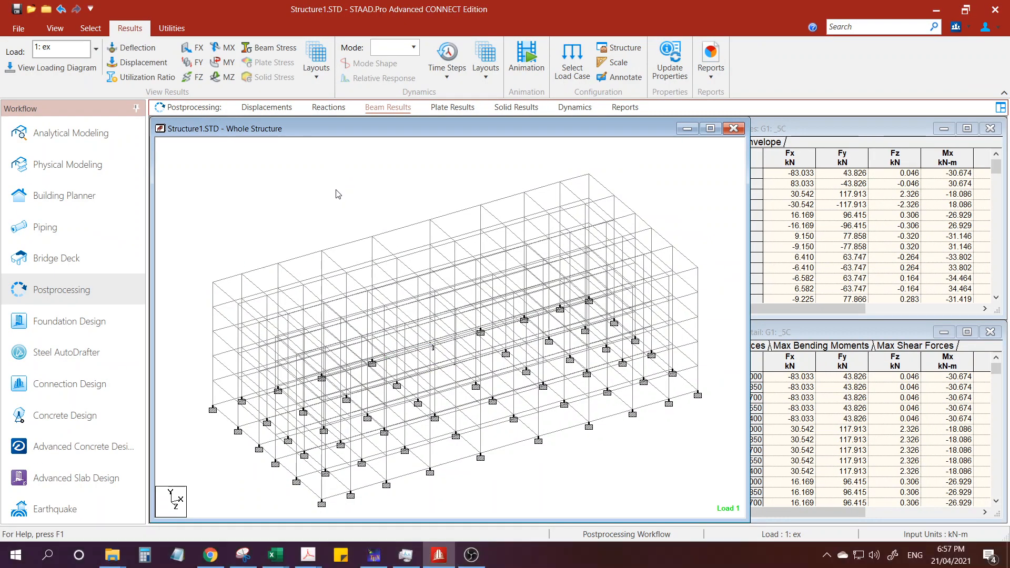
Show the frame in front elevation and outline the whole row of top-storey columns in freehand red.
{"action": "left_click", "coordinate": [54, 30]}
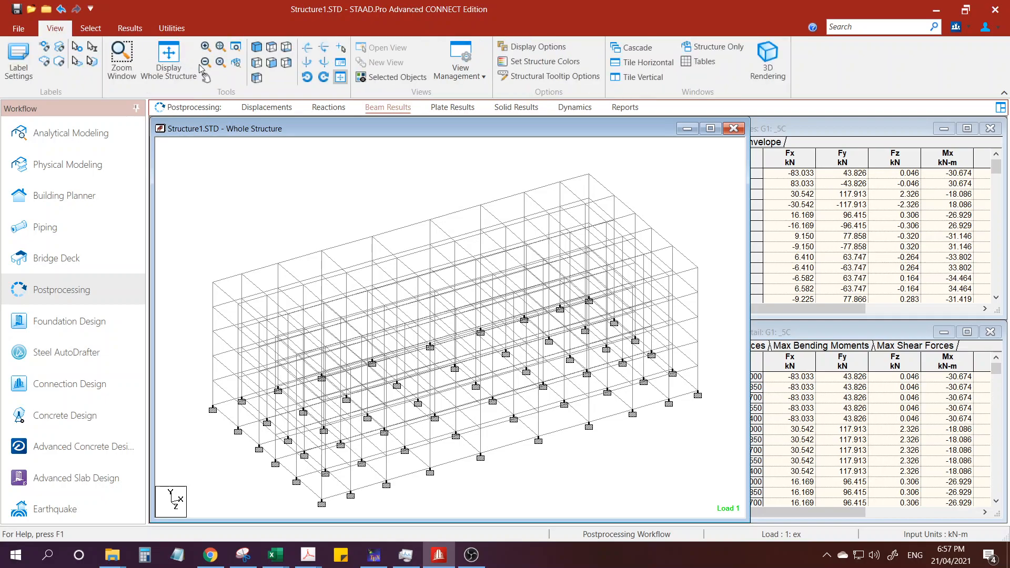
{"action": "left_click", "coordinate": [272, 62]}
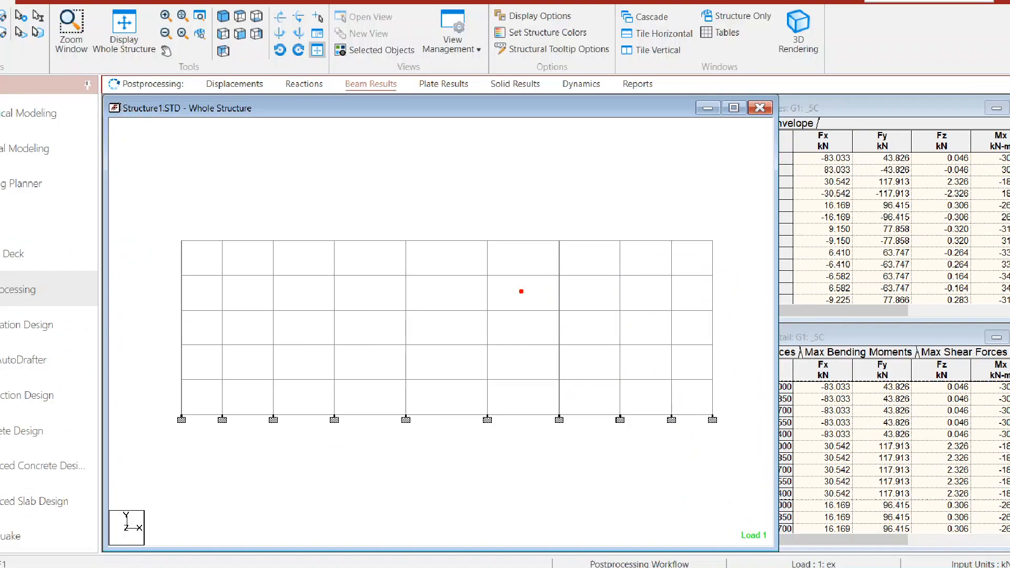
{"action": "mouse_move", "coordinate": [743, 253]}
{"action": "left_mouse_down"}
{"action": "mouse_move", "coordinate": [254, 248]}
{"action": "mouse_move", "coordinate": [165, 271]}
{"action": "mouse_move", "coordinate": [695, 268]}
{"action": "mouse_move", "coordinate": [734, 254]}
{"action": "left_mouse_up"}
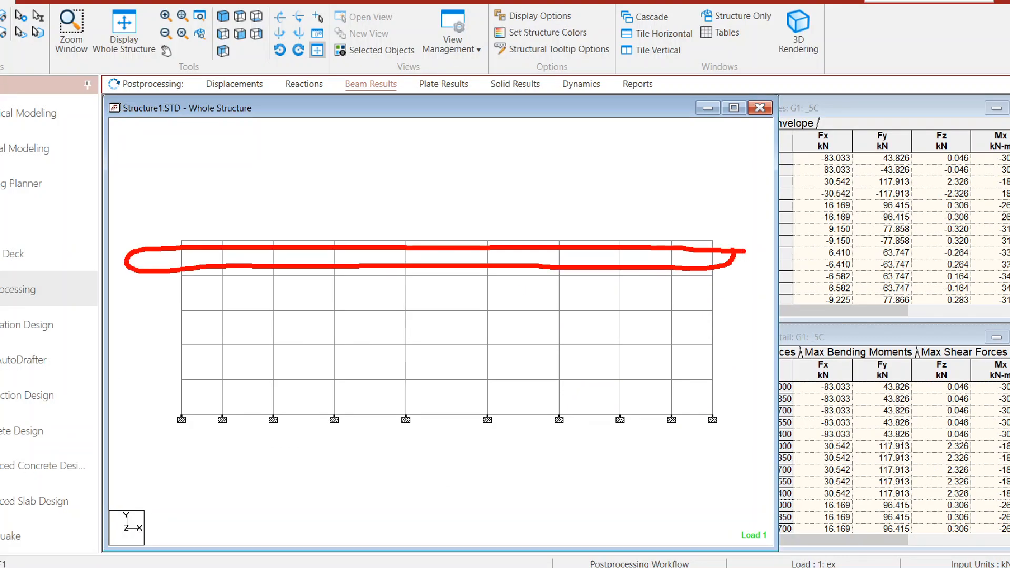
{"action": "left_click_drag", "start_coordinate": [179, 254], "coordinate": [178, 215]}
Sketch horizontal force arrows at the five floor levels beside the elevation and circle the roof-level arrow.
{"action": "left_click_drag", "start_coordinate": [66, 243], "coordinate": [106, 243]}
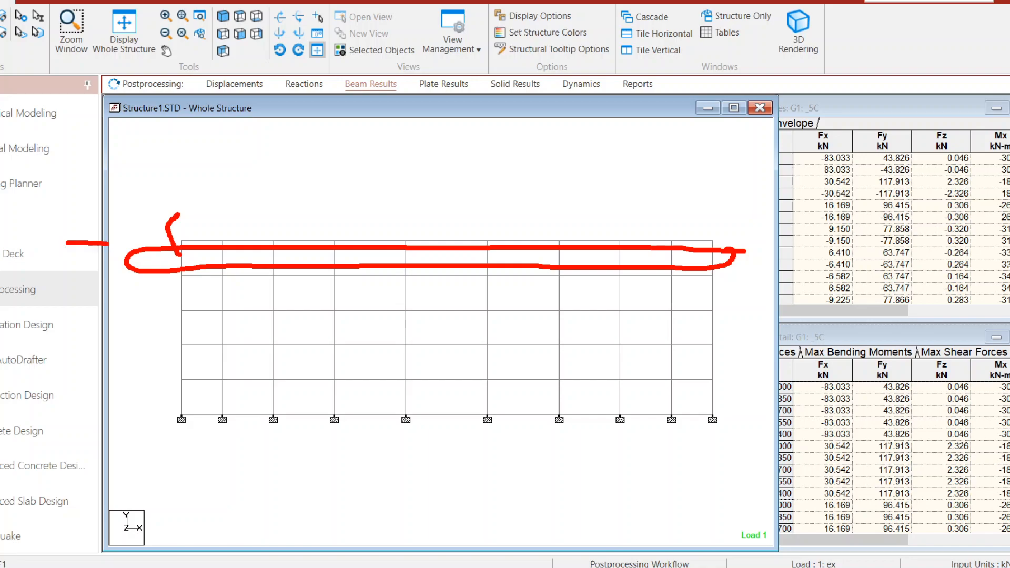
{"action": "left_click_drag", "start_coordinate": [68, 275], "coordinate": [122, 278]}
{"action": "mouse_move", "coordinate": [79, 317]}
{"action": "left_mouse_down"}
{"action": "mouse_move", "coordinate": [130, 313]}
{"action": "mouse_move", "coordinate": [125, 322]}
{"action": "left_mouse_up"}
{"action": "left_click_drag", "start_coordinate": [94, 343], "coordinate": [142, 348]}
{"action": "left_click_drag", "start_coordinate": [96, 375], "coordinate": [130, 377]}
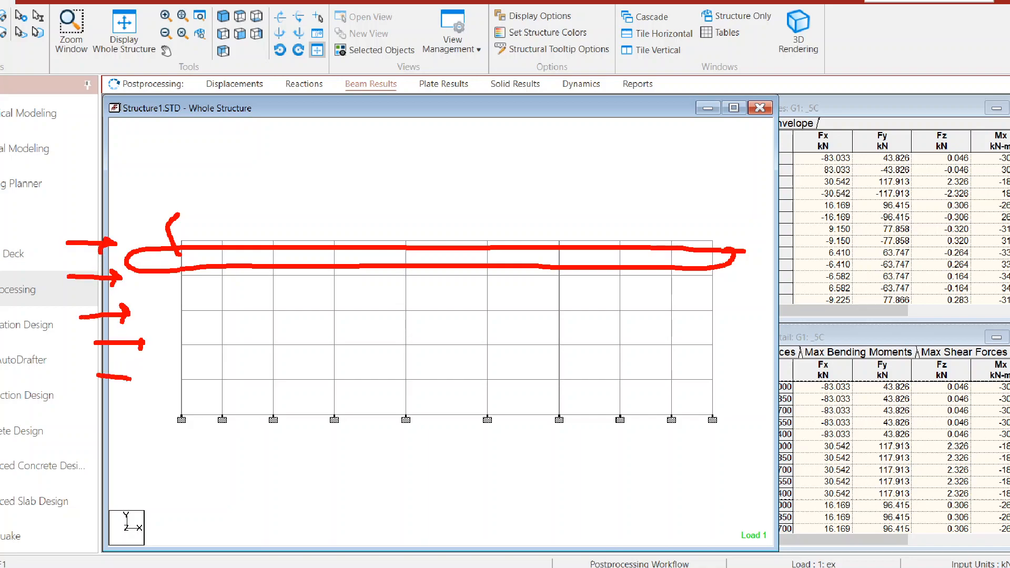
{"action": "mouse_move", "coordinate": [145, 237]}
{"action": "left_mouse_down"}
{"action": "mouse_move", "coordinate": [116, 256]}
{"action": "mouse_move", "coordinate": [141, 240]}
{"action": "left_mouse_up"}
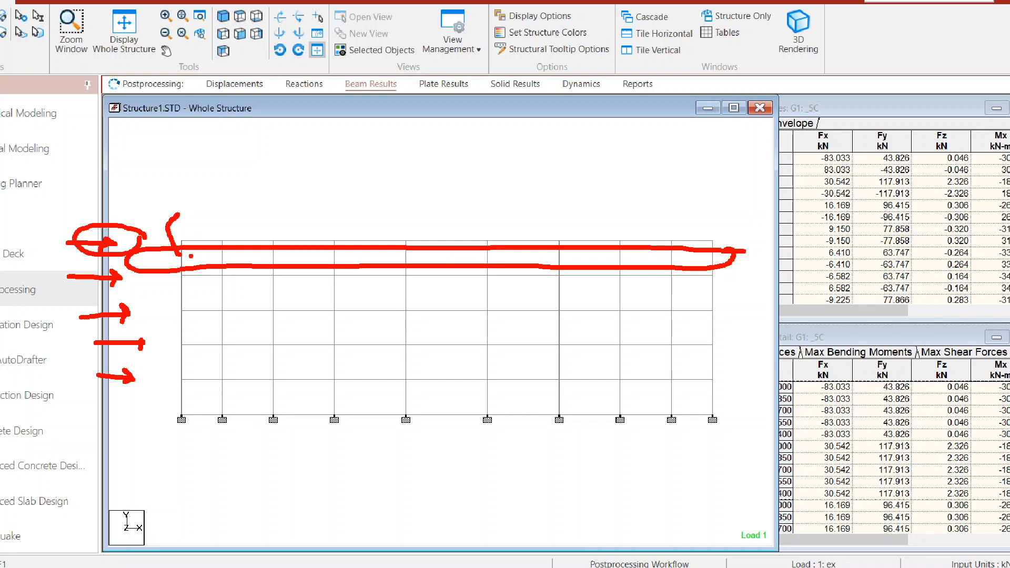
Trace each top-storey column across the front elevation in red to show which columns resist the roof force.
{"action": "left_click_drag", "start_coordinate": [182, 243], "coordinate": [182, 277]}
{"action": "left_click_drag", "start_coordinate": [223, 243], "coordinate": [223, 266]}
{"action": "left_click_drag", "start_coordinate": [269, 244], "coordinate": [269, 266]}
{"action": "left_click_drag", "start_coordinate": [332, 245], "coordinate": [331, 274]}
{"action": "left_click_drag", "start_coordinate": [409, 249], "coordinate": [411, 279]}
{"action": "left_click_drag", "start_coordinate": [490, 244], "coordinate": [489, 273]}
{"action": "left_click_drag", "start_coordinate": [561, 241], "coordinate": [561, 275]}
{"action": "left_click_drag", "start_coordinate": [621, 246], "coordinate": [621, 272]}
{"action": "mouse_move", "coordinate": [673, 246]}
{"action": "left_mouse_down"}
{"action": "mouse_move", "coordinate": [674, 271]}
{"action": "mouse_move", "coordinate": [716, 282]}
{"action": "left_mouse_up"}
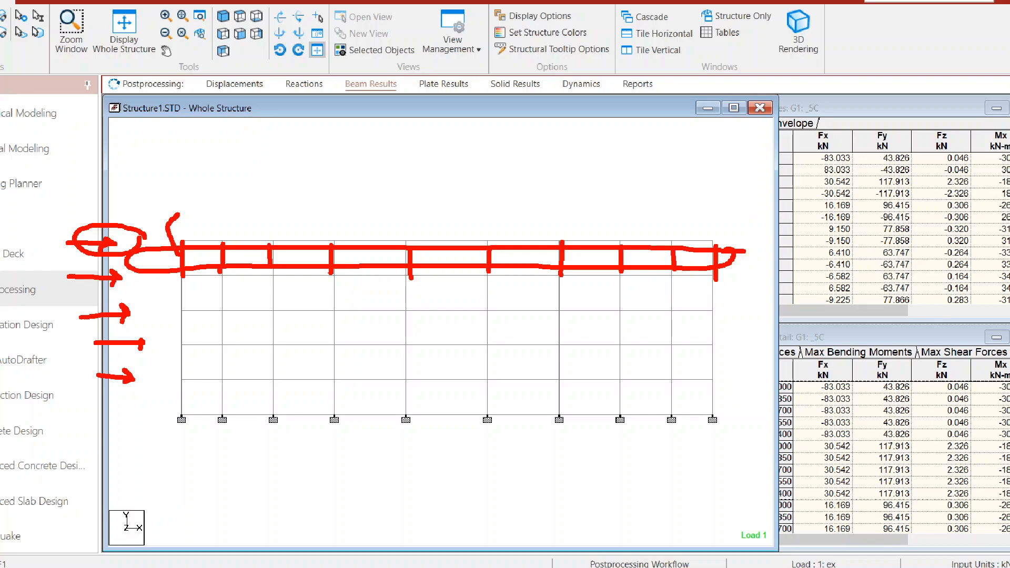
Emphasise the circled roof-level force and go over the top-storey column markings again.
{"action": "mouse_move", "coordinate": [139, 237]}
{"action": "left_mouse_down"}
{"action": "mouse_move", "coordinate": [67, 226]}
{"action": "mouse_move", "coordinate": [148, 243]}
{"action": "mouse_move", "coordinate": [78, 240]}
{"action": "mouse_move", "coordinate": [84, 223]}
{"action": "mouse_move", "coordinate": [101, 220]}
{"action": "mouse_move", "coordinate": [74, 234]}
{"action": "mouse_move", "coordinate": [126, 243]}
{"action": "left_mouse_up"}
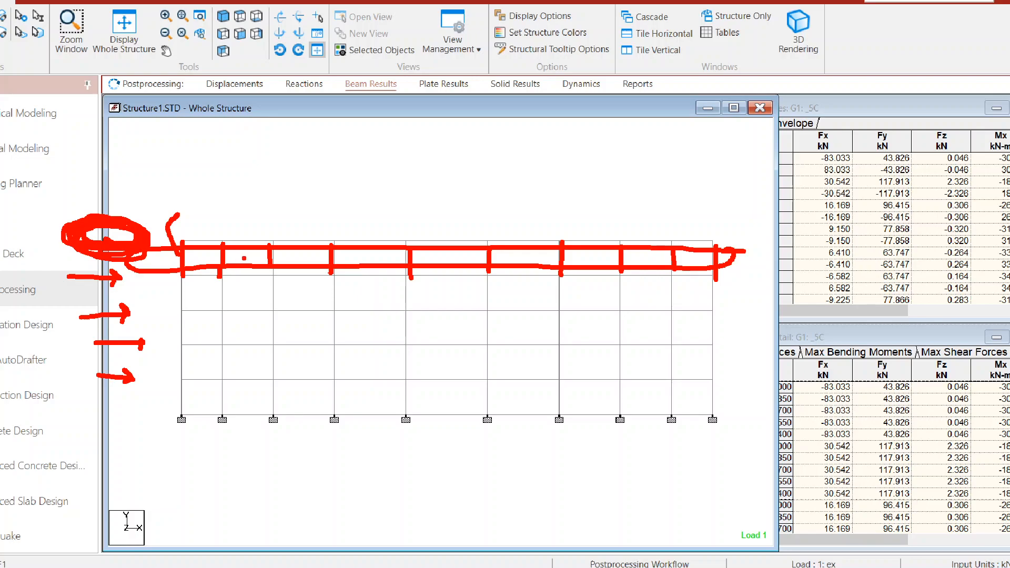
{"action": "left_click_drag", "start_coordinate": [266, 249], "coordinate": [265, 274]}
{"action": "left_click_drag", "start_coordinate": [406, 245], "coordinate": [407, 265]}
{"action": "left_click_drag", "start_coordinate": [566, 244], "coordinate": [571, 280]}
{"action": "left_click_drag", "start_coordinate": [623, 243], "coordinate": [626, 281]}
{"action": "left_click_drag", "start_coordinate": [678, 248], "coordinate": [679, 281]}
{"action": "left_click_drag", "start_coordinate": [717, 238], "coordinate": [718, 286]}
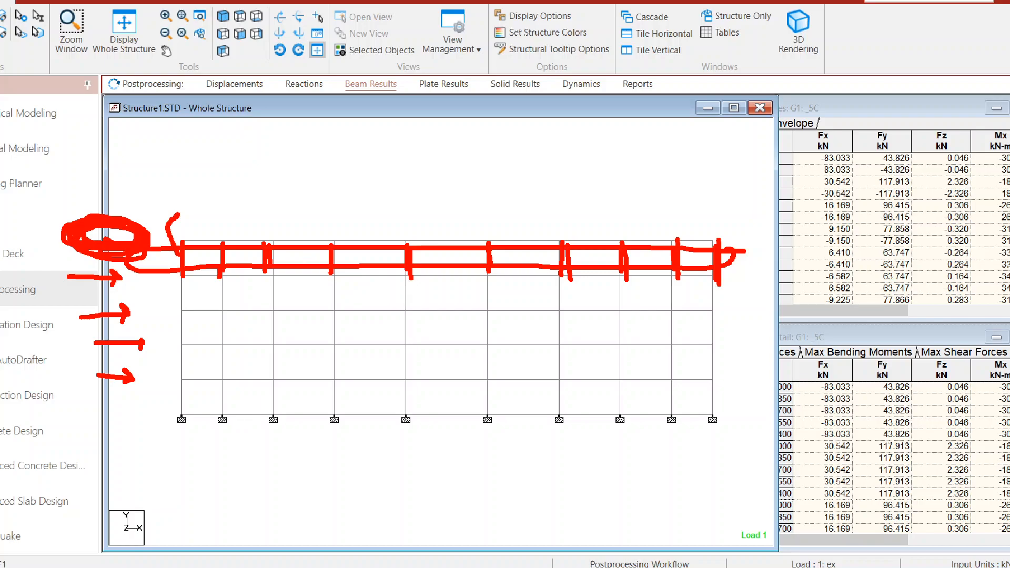
{"action": "left_click_drag", "start_coordinate": [402, 250], "coordinate": [403, 280]}
{"action": "left_click_drag", "start_coordinate": [227, 241], "coordinate": [228, 264]}
Trace six columns of the fourth storey in red, starting from the outermost column at the force arrows.
{"action": "left_click_drag", "start_coordinate": [182, 295], "coordinate": [181, 314]}
{"action": "left_click_drag", "start_coordinate": [223, 287], "coordinate": [224, 311]}
{"action": "left_click_drag", "start_coordinate": [275, 282], "coordinate": [276, 312]}
{"action": "left_click_drag", "start_coordinate": [334, 282], "coordinate": [335, 307]}
{"action": "left_click_drag", "start_coordinate": [406, 284], "coordinate": [408, 313]}
{"action": "left_click_drag", "start_coordinate": [488, 287], "coordinate": [487, 320]}
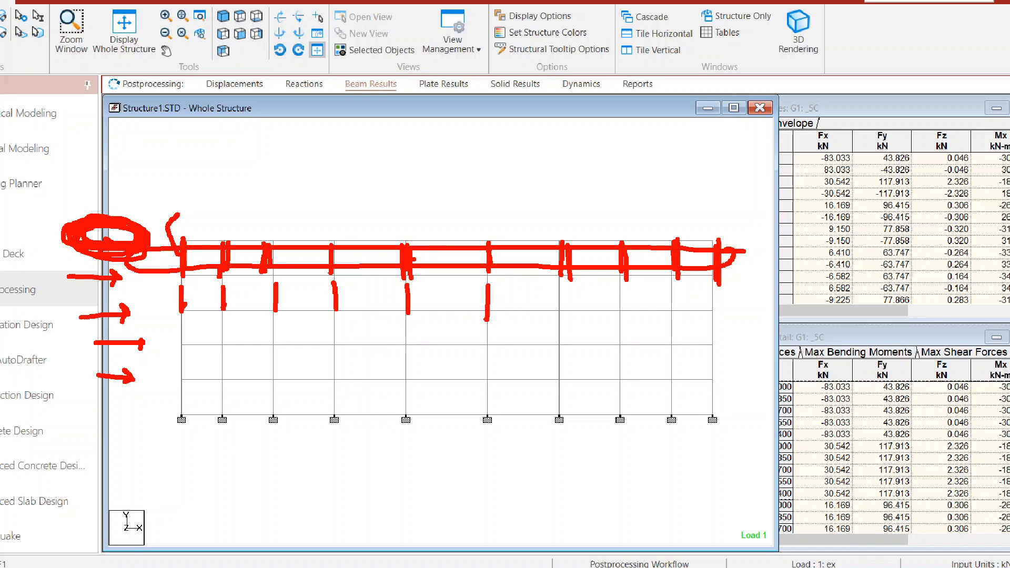
Label the column rows 5C, 4C, 3C, 2C and 1C from the top storey down, and clear all the markings.
{"action": "left_click_drag", "start_coordinate": [413, 258], "coordinate": [448, 202]}
{"action": "mouse_move", "coordinate": [475, 181]}
{"action": "left_mouse_down"}
{"action": "mouse_move", "coordinate": [472, 209]}
{"action": "mouse_move", "coordinate": [491, 181]}
{"action": "left_mouse_up"}
{"action": "mouse_move", "coordinate": [522, 187]}
{"action": "left_mouse_down"}
{"action": "mouse_move", "coordinate": [497, 192]}
{"action": "mouse_move", "coordinate": [522, 212]}
{"action": "left_mouse_up"}
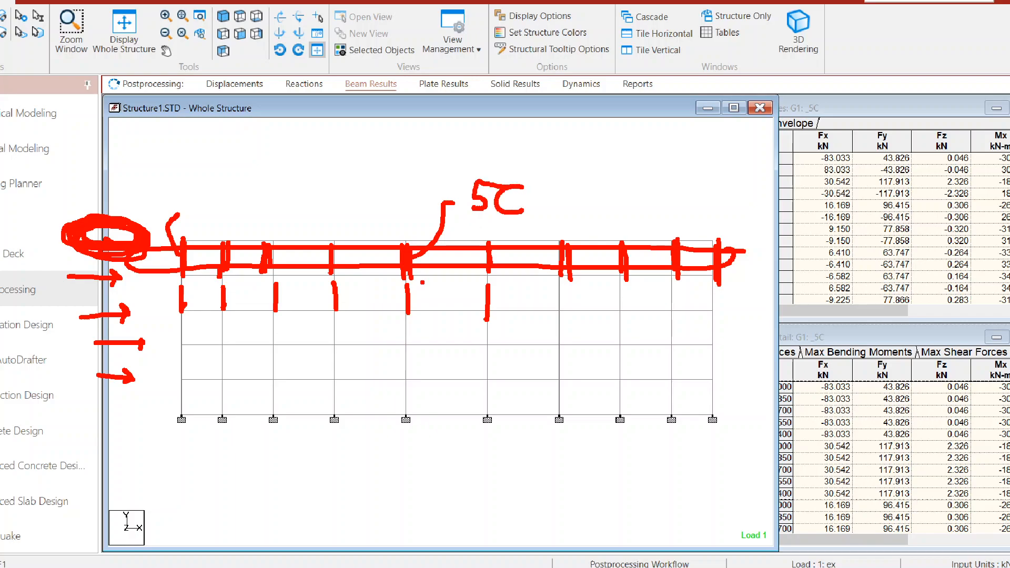
{"action": "mouse_move", "coordinate": [430, 286]}
{"action": "left_mouse_down"}
{"action": "mouse_move", "coordinate": [439, 312]}
{"action": "mouse_move", "coordinate": [464, 310]}
{"action": "mouse_move", "coordinate": [419, 341]}
{"action": "mouse_move", "coordinate": [463, 346]}
{"action": "mouse_move", "coordinate": [425, 375]}
{"action": "mouse_move", "coordinate": [461, 378]}
{"action": "mouse_move", "coordinate": [439, 421]}
{"action": "mouse_move", "coordinate": [469, 414]}
{"action": "left_mouse_up"}
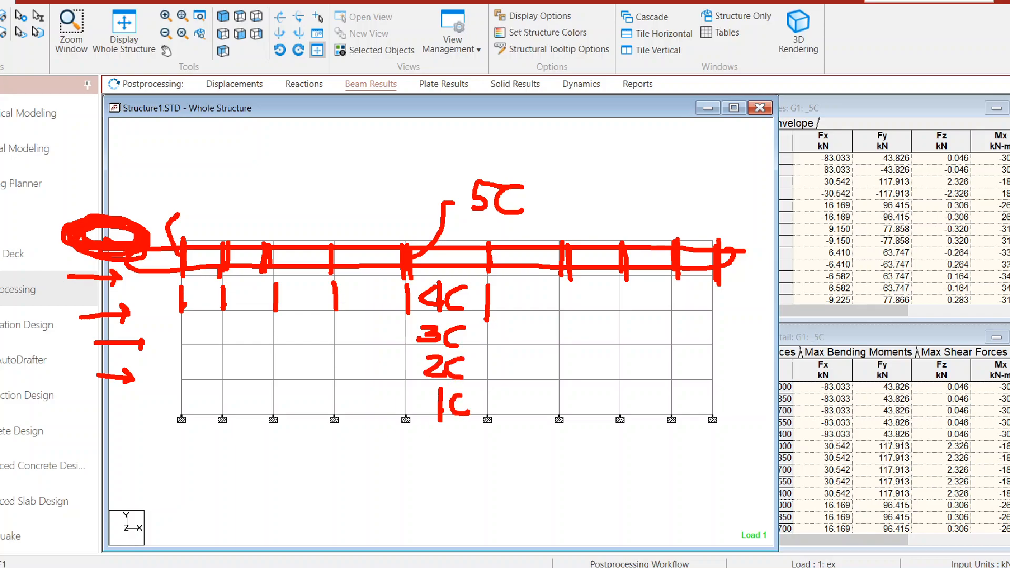
{"action": "key", "text": "Escape"}
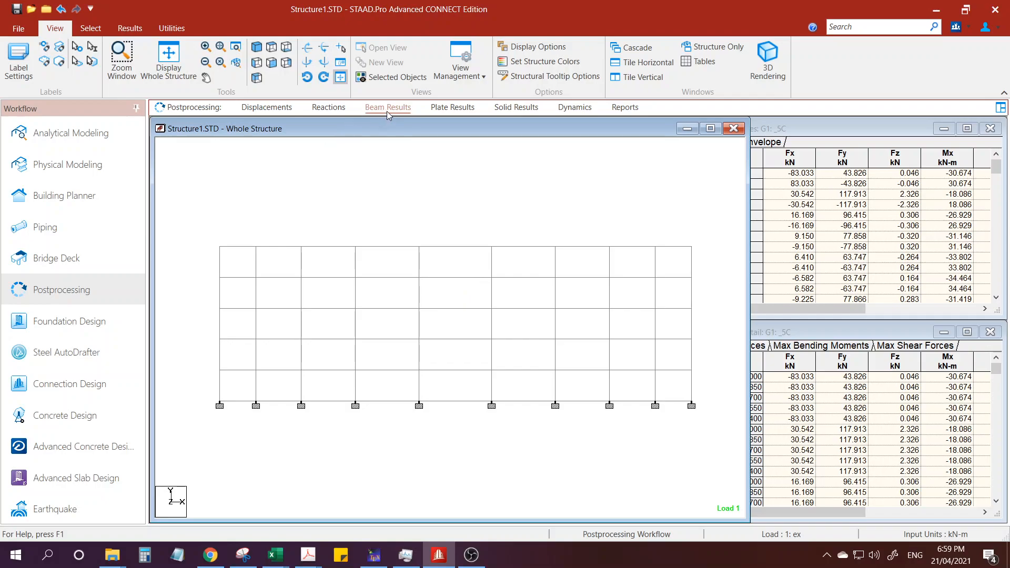
Bring the Beam End Forces table to the front and enlarge it over the structure view.
{"action": "left_click", "coordinate": [781, 124]}
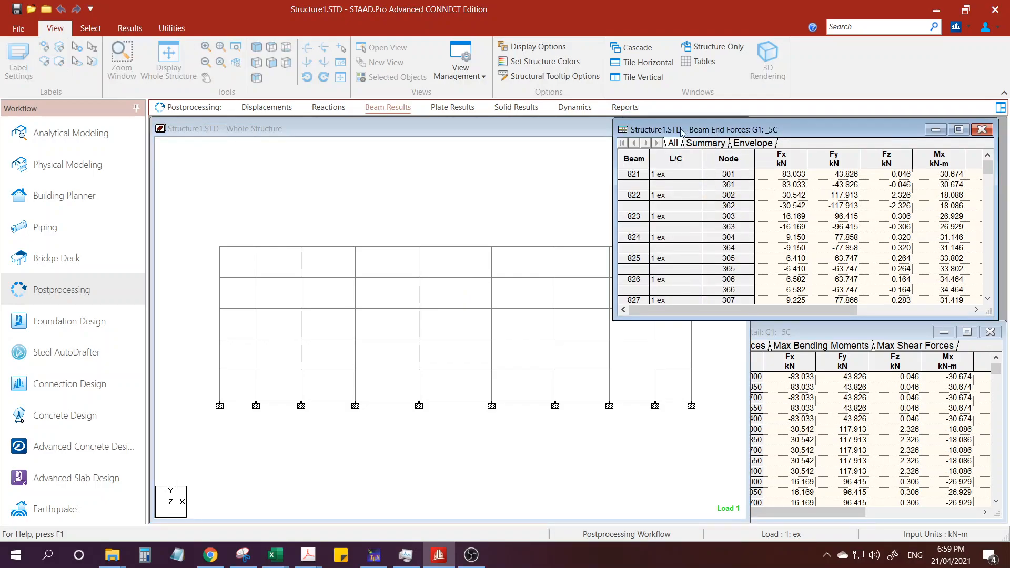
{"action": "left_click_drag", "start_coordinate": [782, 125], "coordinate": [707, 123]}
{"action": "left_click_drag", "start_coordinate": [923, 311], "coordinate": [1004, 376]}
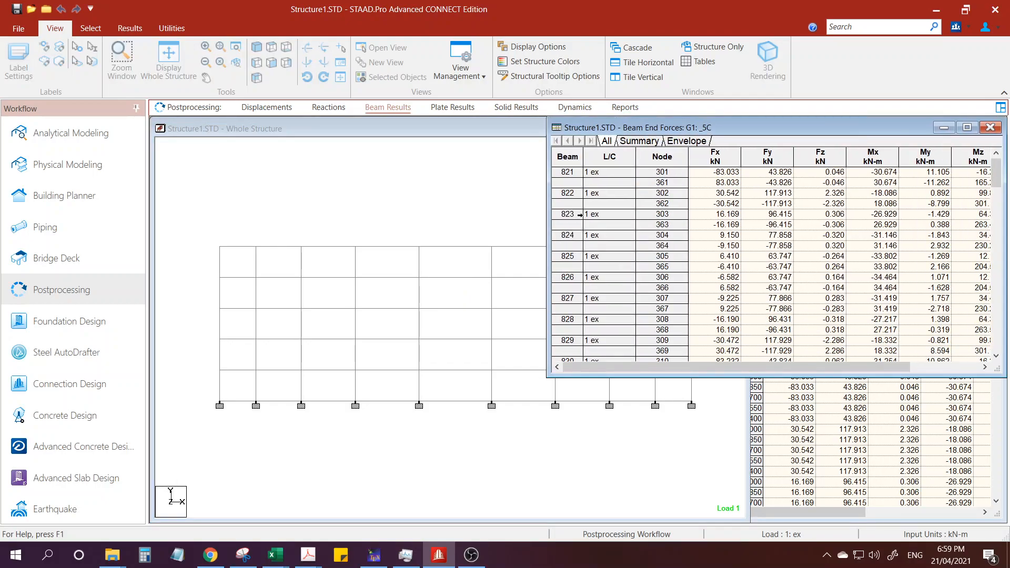
Set up the beam end force results for load case 1 ex and the range of group G1: _5C.
{"action": "right_click", "coordinate": [596, 209]}
{"action": "left_click", "coordinate": [634, 358]}
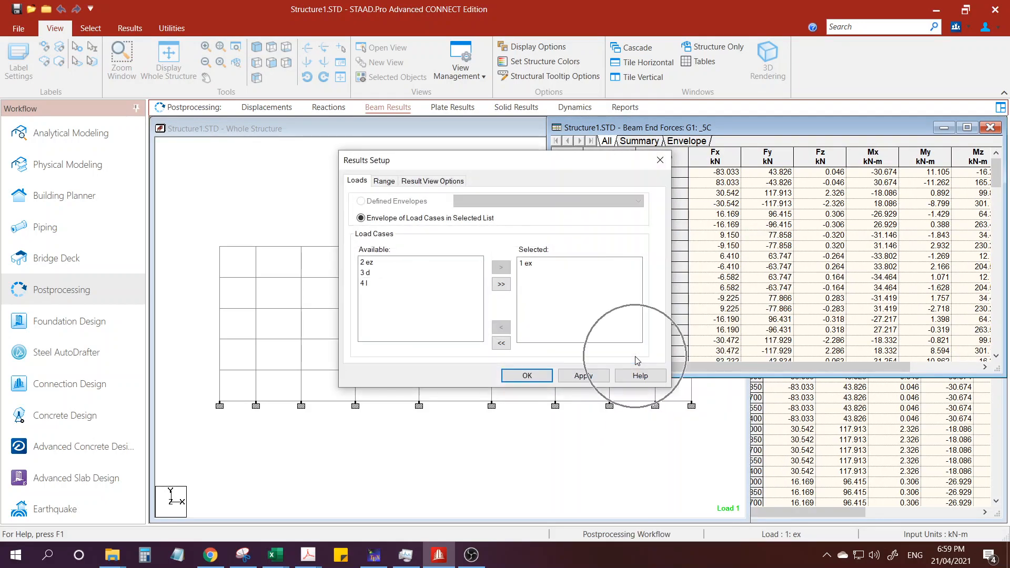
{"action": "left_click", "coordinate": [529, 267]}
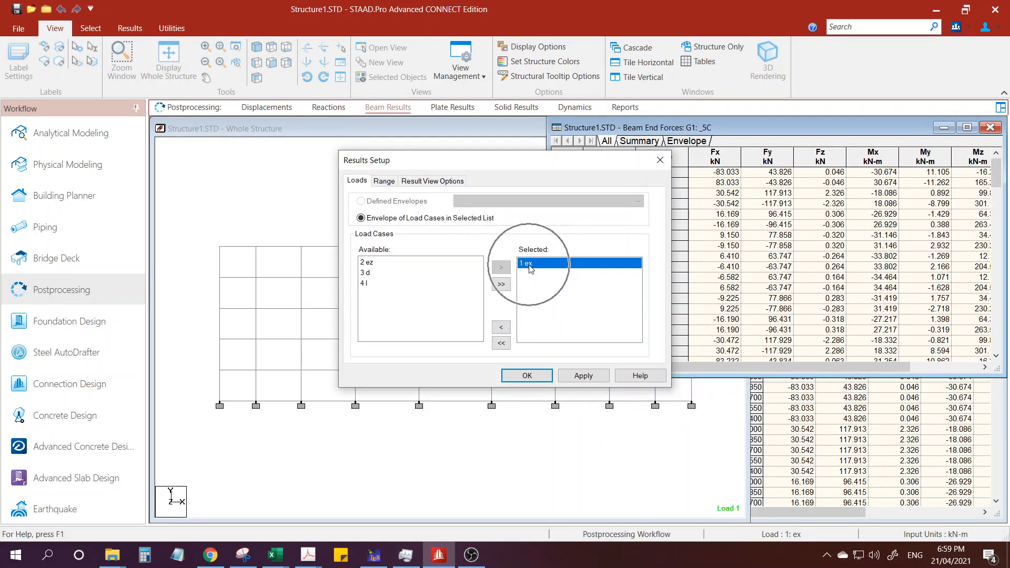
{"action": "key", "text": "ctrl"}
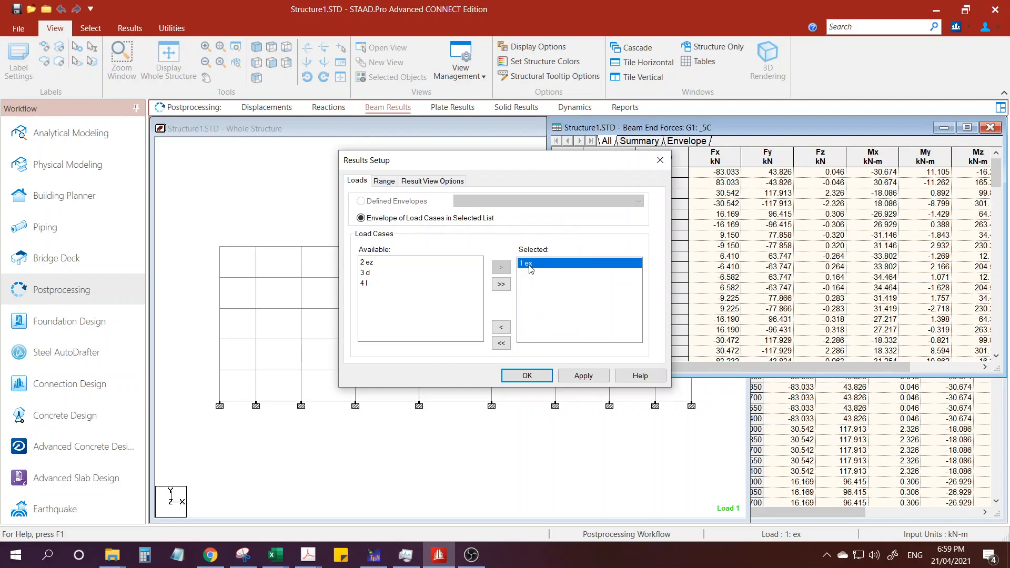
{"action": "key", "text": "ctrl"}
{"action": "key", "text": "ctrl"}
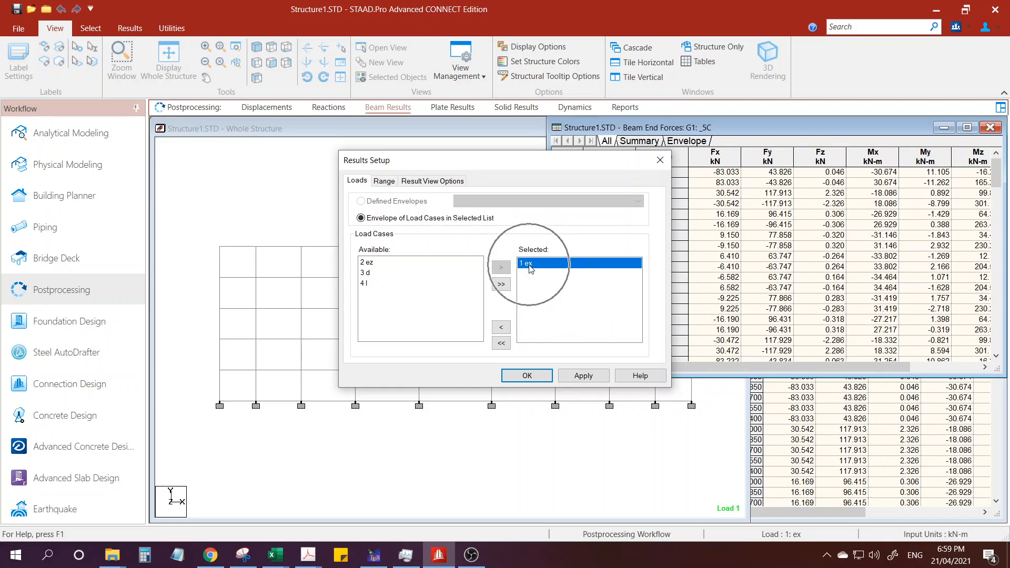
{"action": "left_click", "coordinate": [384, 181]}
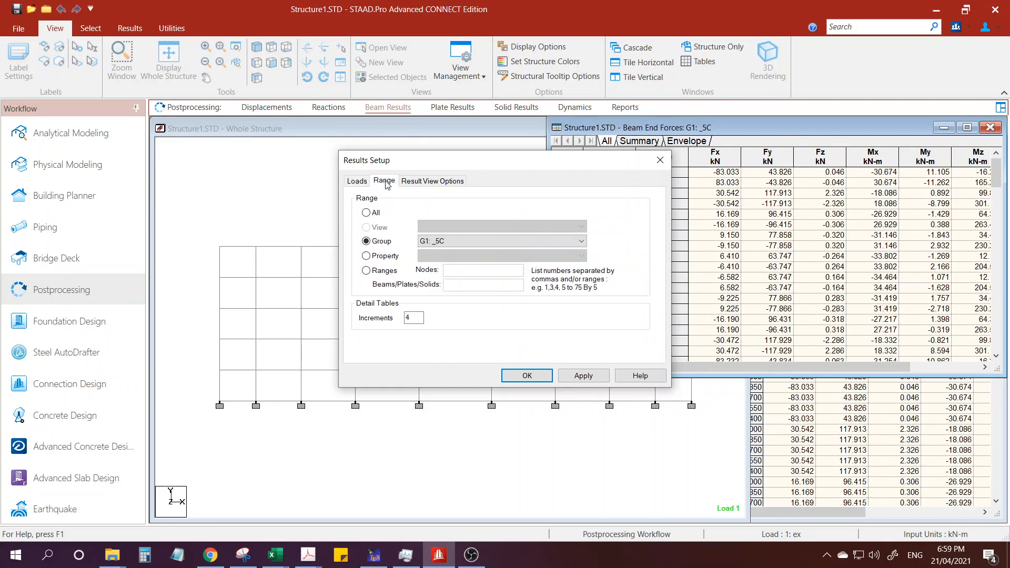
{"action": "left_click", "coordinate": [442, 241]}
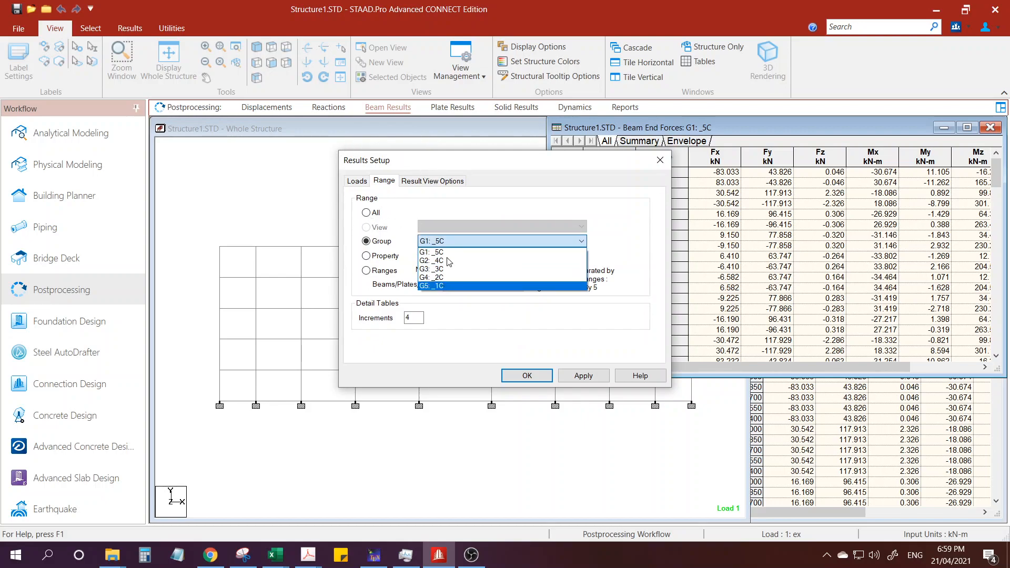
{"action": "left_click", "coordinate": [444, 252]}
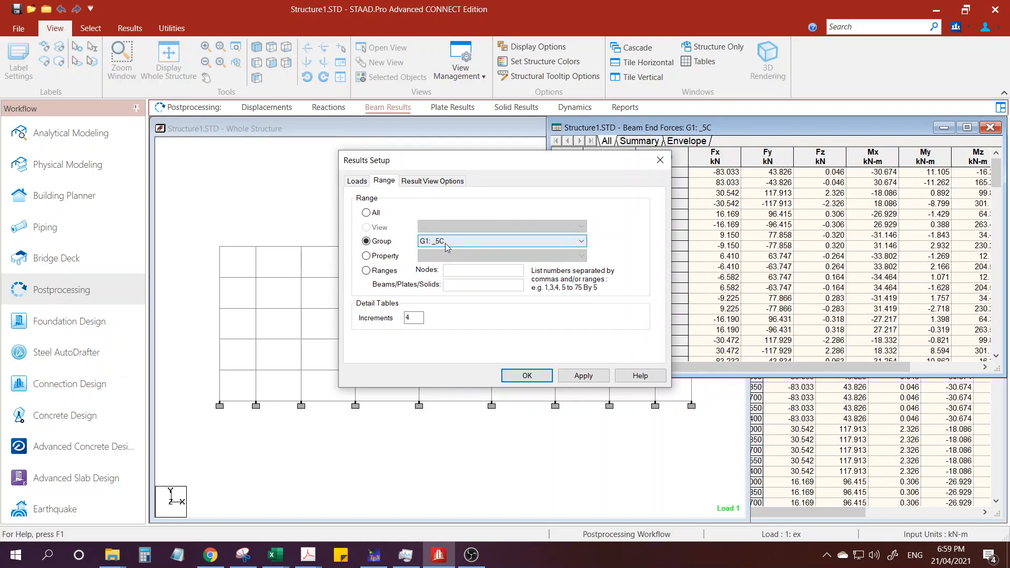
{"action": "left_click", "coordinate": [593, 383]}
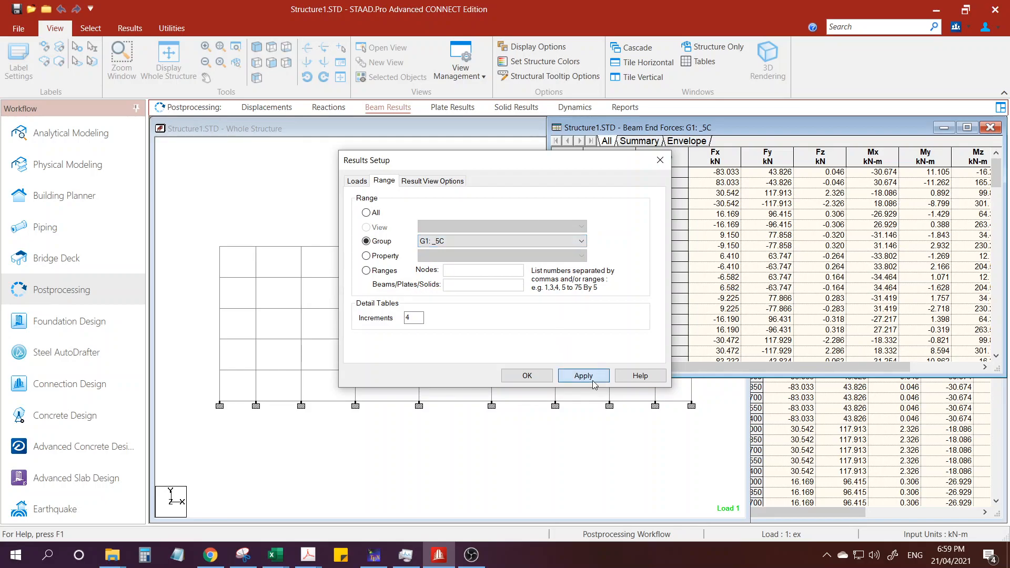
{"action": "left_click", "coordinate": [527, 375]}
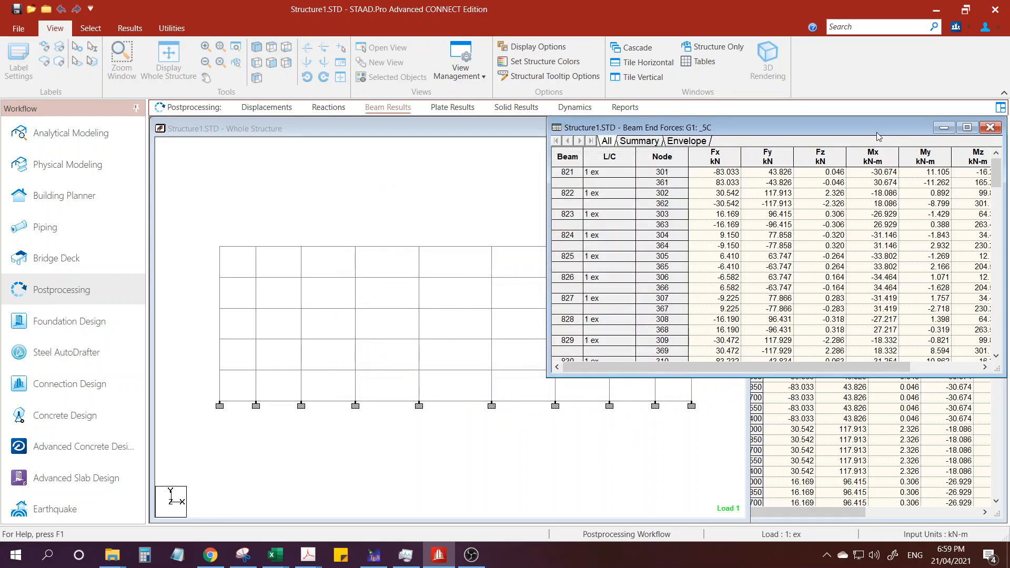
Reposition and enlarge the Beam End Forces table to show all force and moment columns from Fx to Mz.
{"action": "left_click_drag", "start_coordinate": [878, 129], "coordinate": [813, 129]}
{"action": "left_click_drag", "start_coordinate": [940, 376], "coordinate": [982, 403]}
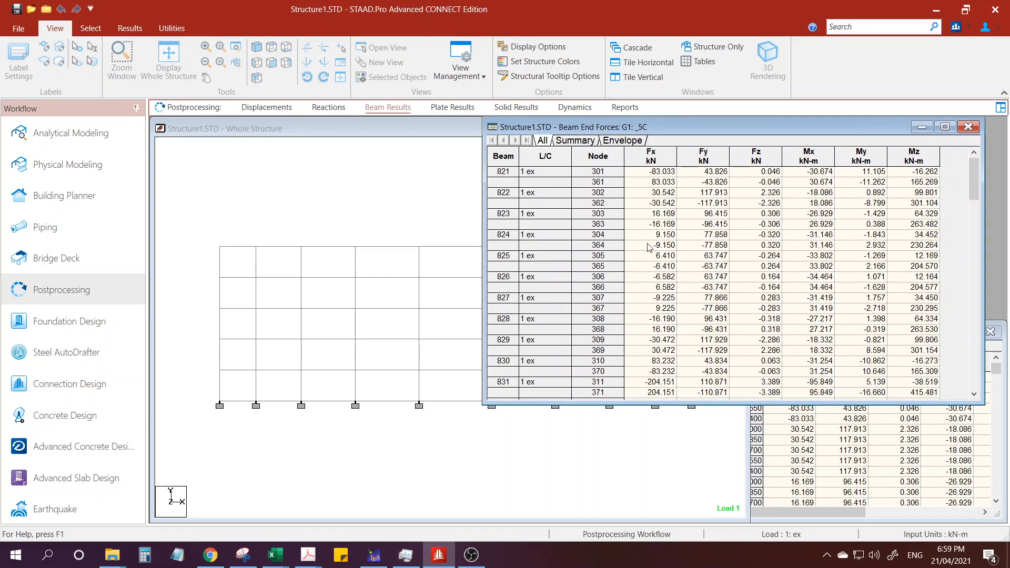
{"action": "left_click_drag", "start_coordinate": [770, 129], "coordinate": [787, 131]}
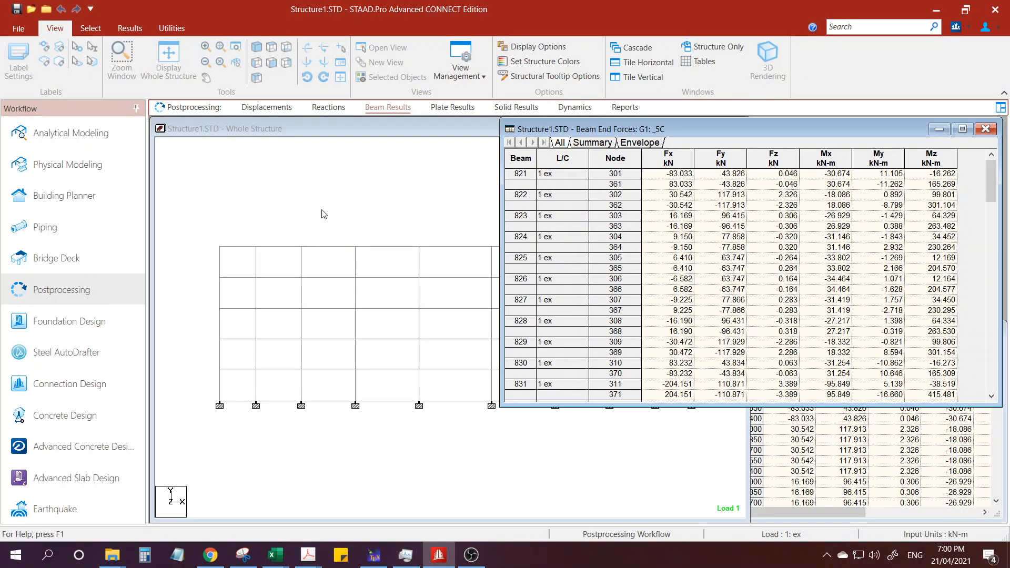
Show the whole structure in an isometric view beside the Beam End Forces table.
{"action": "left_click", "coordinate": [209, 163]}
{"action": "left_click", "coordinate": [129, 30]}
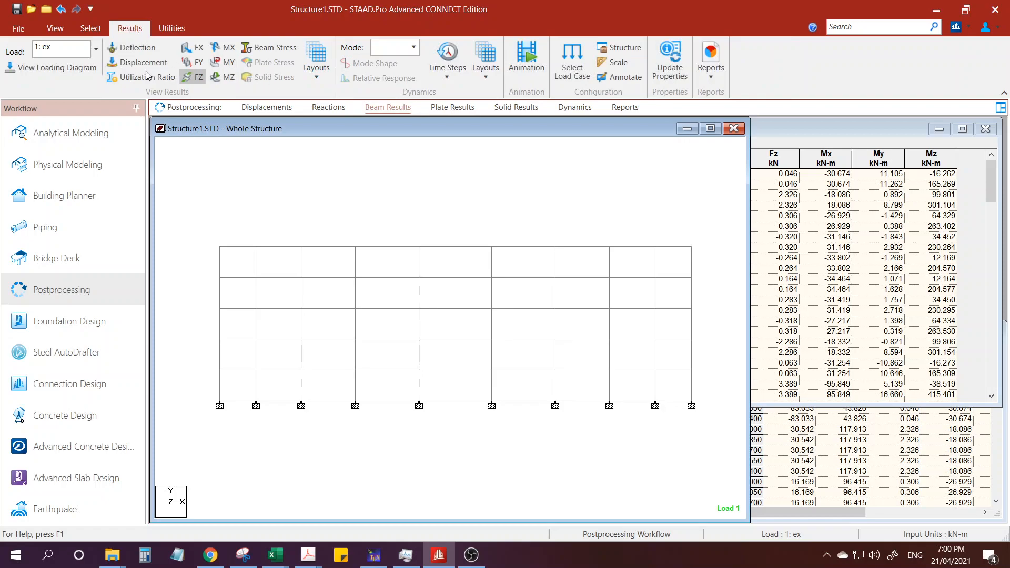
{"action": "left_click", "coordinate": [55, 28]}
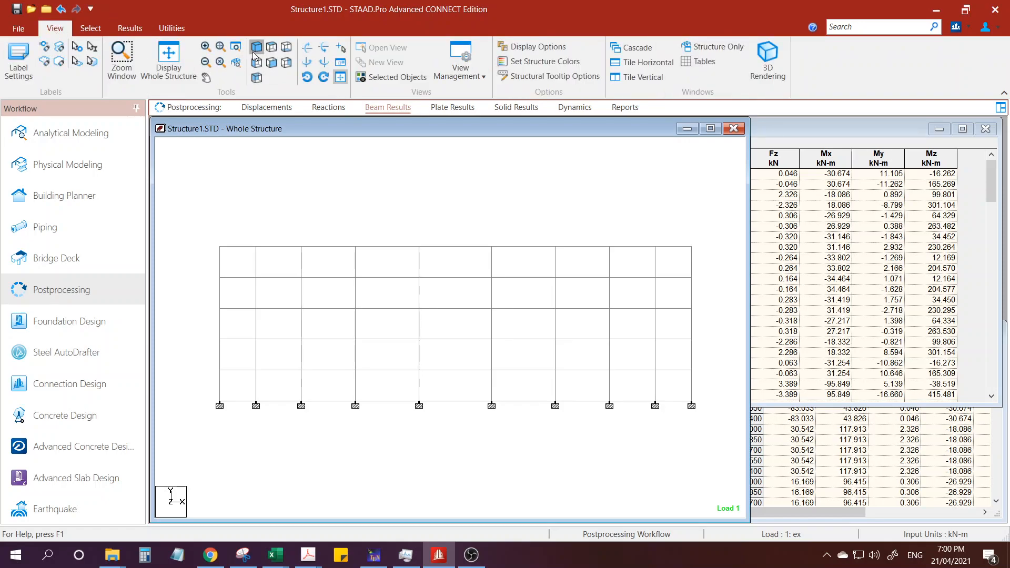
{"action": "left_click", "coordinate": [271, 62]}
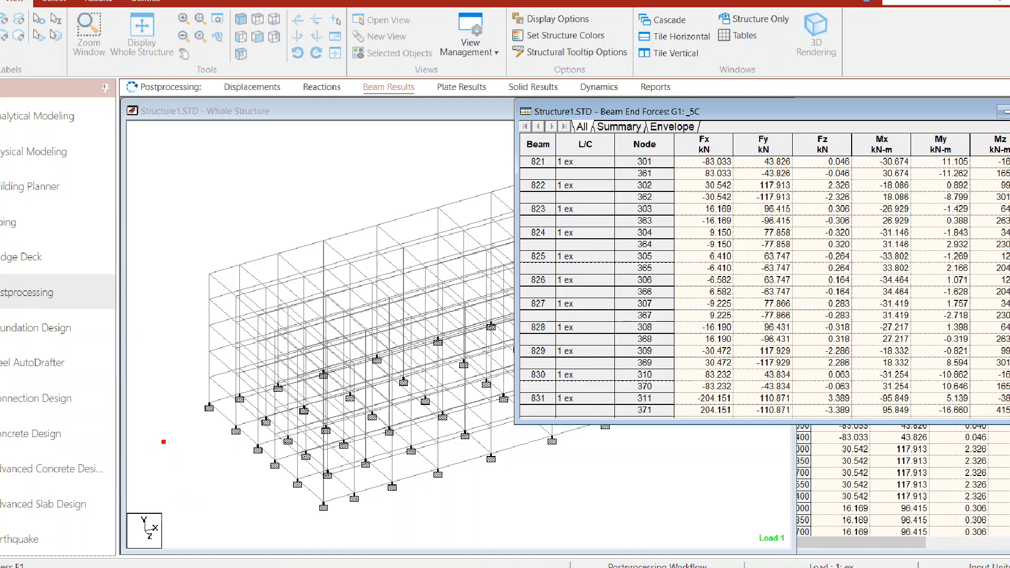
Mark the seismic load direction on the isometric frame with an arrow labelled Ex, and circle the Fx, Fy and Fz column headings.
{"action": "left_click_drag", "start_coordinate": [93, 480], "coordinate": [210, 440]}
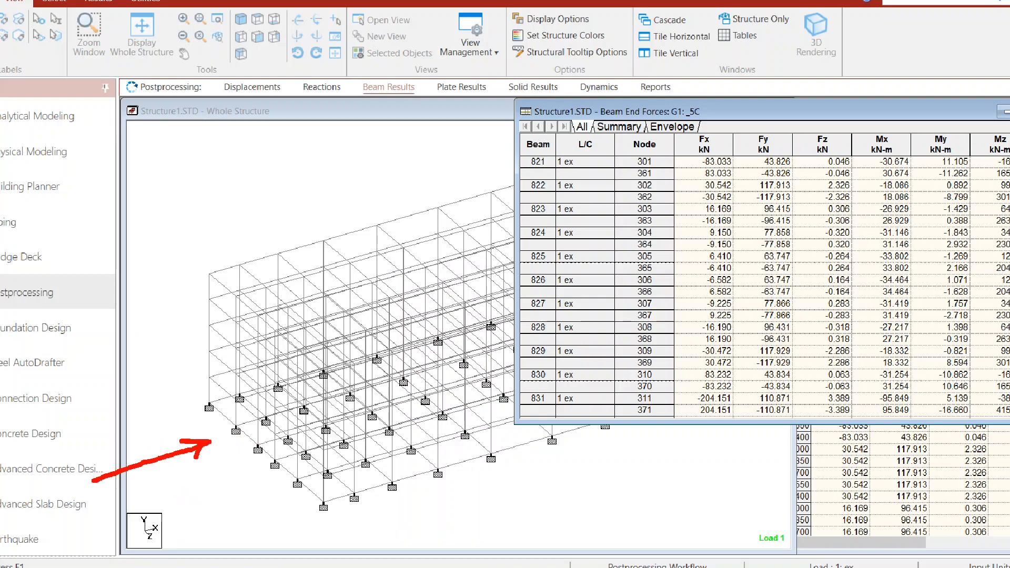
{"action": "mouse_move", "coordinate": [156, 465]}
{"action": "left_mouse_down"}
{"action": "mouse_move", "coordinate": [178, 489]}
{"action": "mouse_move", "coordinate": [181, 464]}
{"action": "left_mouse_up"}
{"action": "left_click_drag", "start_coordinate": [176, 483], "coordinate": [206, 506]}
{"action": "left_click_drag", "start_coordinate": [208, 481], "coordinate": [185, 508]}
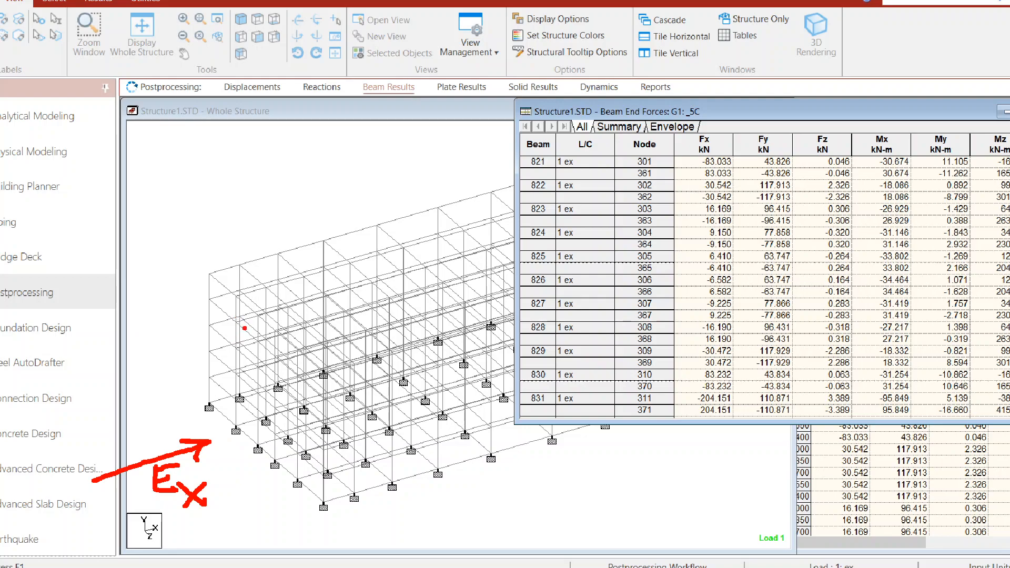
{"action": "mouse_move", "coordinate": [718, 148]}
{"action": "left_mouse_down"}
{"action": "mouse_move", "coordinate": [738, 124]}
{"action": "mouse_move", "coordinate": [846, 128]}
{"action": "mouse_move", "coordinate": [748, 115]}
{"action": "mouse_move", "coordinate": [667, 150]}
{"action": "mouse_move", "coordinate": [825, 157]}
{"action": "mouse_move", "coordinate": [848, 124]}
{"action": "left_mouse_up"}
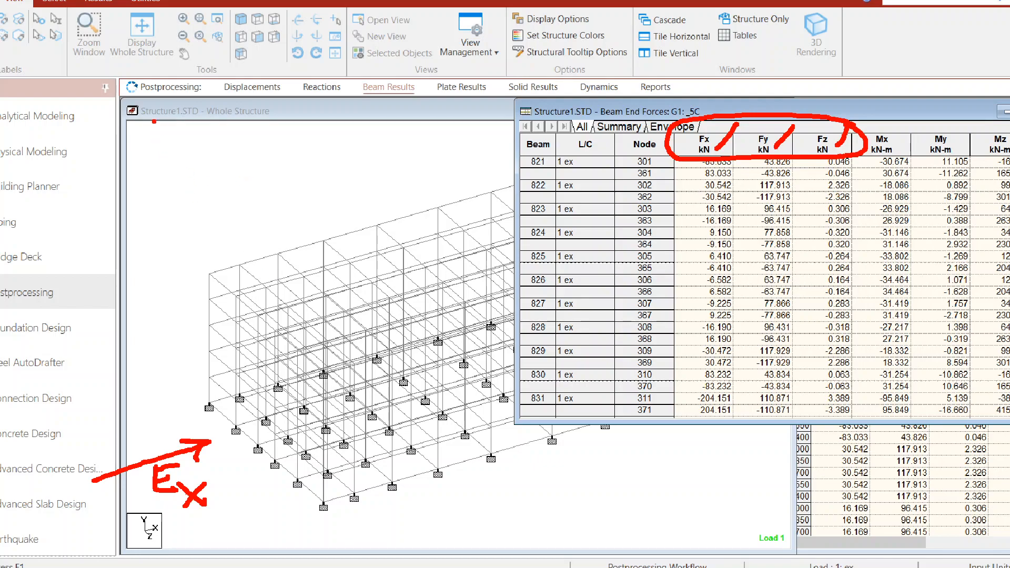
Sketch a rectangular column section above the frame with a downward Fx arrow and its local y and z axes.
{"action": "left_click_drag", "start_coordinate": [136, 114], "coordinate": [193, 164]}
{"action": "mouse_move", "coordinate": [138, 116]}
{"action": "left_mouse_down"}
{"action": "mouse_move", "coordinate": [251, 125]}
{"action": "mouse_move", "coordinate": [184, 152]}
{"action": "left_mouse_up"}
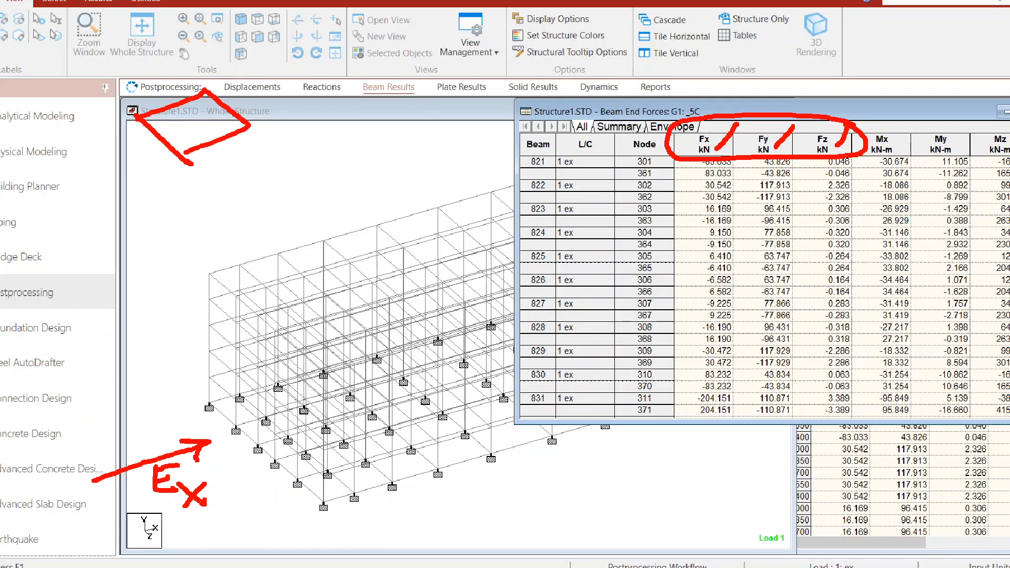
{"action": "mouse_move", "coordinate": [183, 34]}
{"action": "left_mouse_down"}
{"action": "mouse_move", "coordinate": [183, 129]}
{"action": "mouse_move", "coordinate": [193, 111]}
{"action": "left_mouse_up"}
{"action": "mouse_move", "coordinate": [224, 29]}
{"action": "left_mouse_down"}
{"action": "mouse_move", "coordinate": [224, 57]}
{"action": "mouse_move", "coordinate": [248, 36]}
{"action": "mouse_move", "coordinate": [265, 67]}
{"action": "mouse_move", "coordinate": [241, 67]}
{"action": "left_mouse_up"}
{"action": "left_click", "coordinate": [245, 81]}
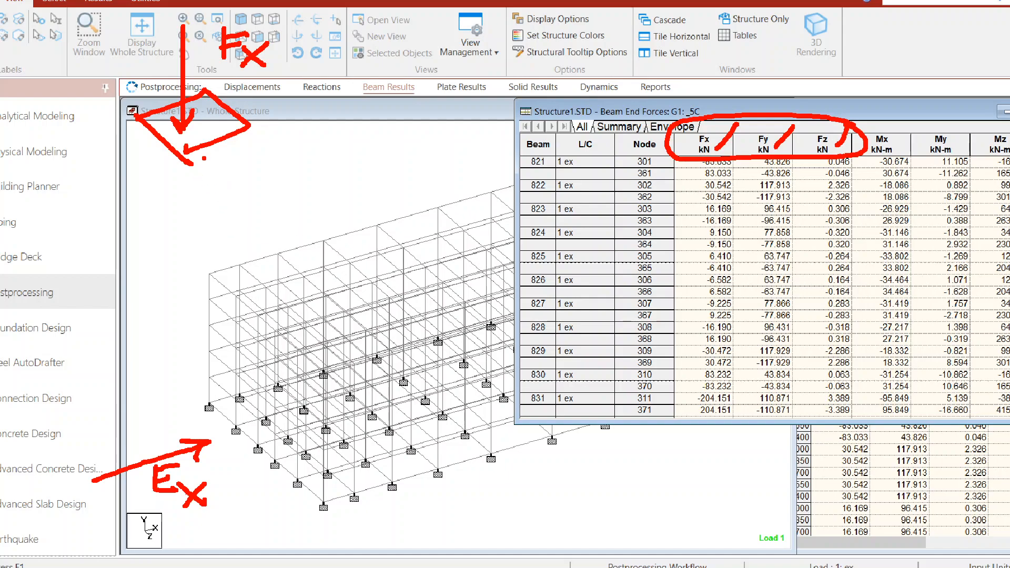
{"action": "mouse_move", "coordinate": [195, 124]}
{"action": "left_mouse_down"}
{"action": "mouse_move", "coordinate": [269, 200]}
{"action": "mouse_move", "coordinate": [306, 213]}
{"action": "mouse_move", "coordinate": [301, 95]}
{"action": "mouse_move", "coordinate": [319, 114]}
{"action": "mouse_move", "coordinate": [336, 90]}
{"action": "left_mouse_up"}
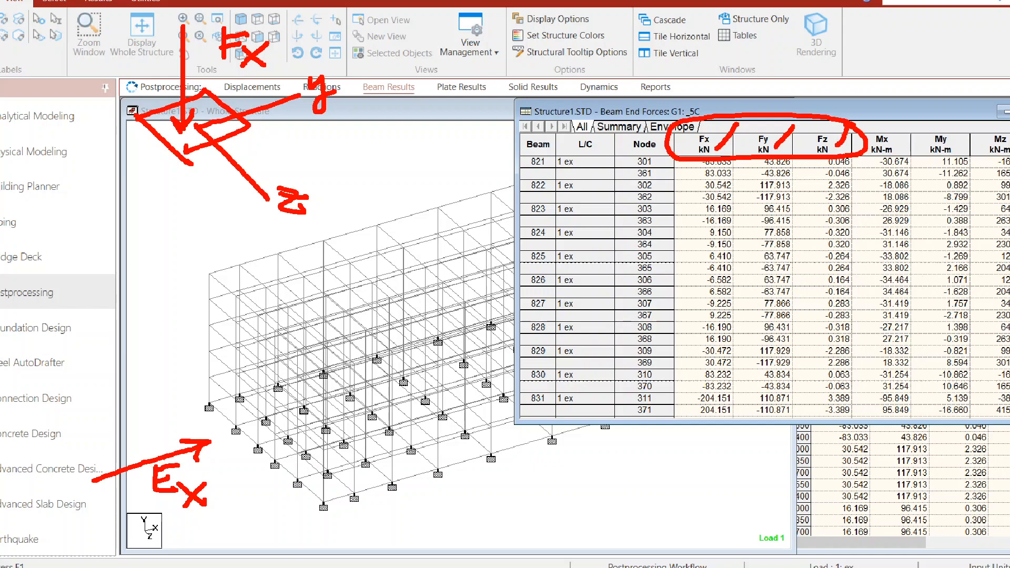
Highlight the corner column of the top storey and extend vertical edges down from the sketched section to form a column.
{"action": "left_click_drag", "start_coordinate": [212, 273], "coordinate": [212, 304]}
{"action": "left_click_drag", "start_coordinate": [209, 269], "coordinate": [214, 304]}
{"action": "left_click_drag", "start_coordinate": [139, 123], "coordinate": [131, 222]}
{"action": "left_click_drag", "start_coordinate": [188, 151], "coordinate": [177, 211]}
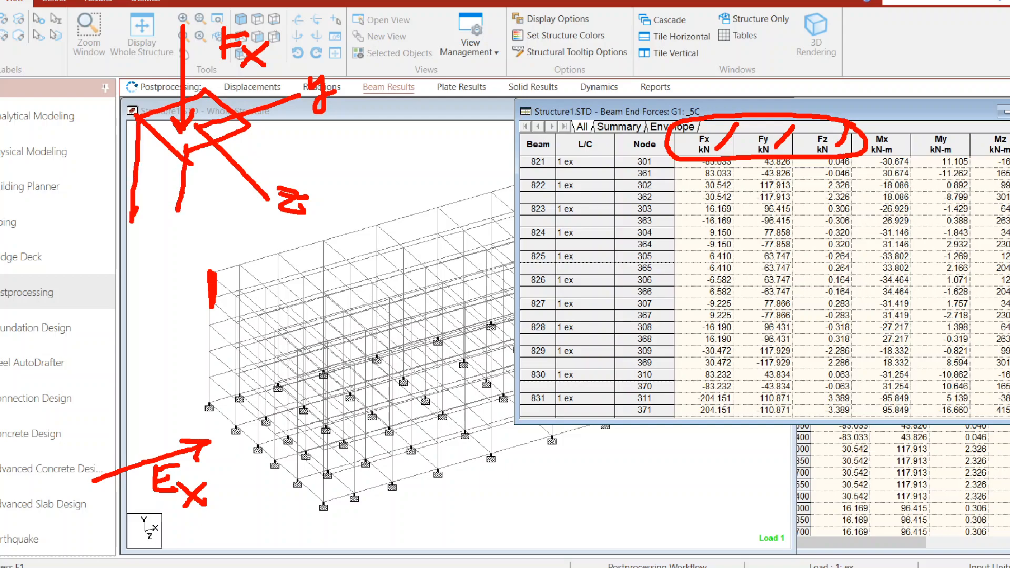
{"action": "left_click_drag", "start_coordinate": [248, 125], "coordinate": [245, 212]}
{"action": "left_click_drag", "start_coordinate": [187, 164], "coordinate": [179, 230]}
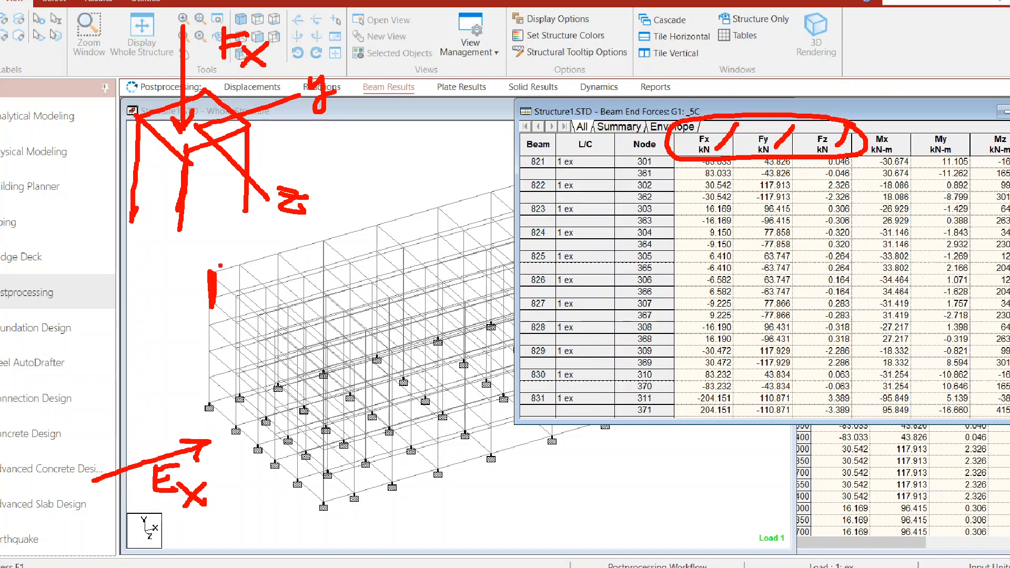
Draw an arrow labelled Ex pointing toward the sketched column.
{"action": "left_click_drag", "start_coordinate": [1, 246], "coordinate": [91, 221]}
{"action": "mouse_move", "coordinate": [38, 256]}
{"action": "left_mouse_down"}
{"action": "mouse_move", "coordinate": [67, 287]}
{"action": "mouse_move", "coordinate": [66, 273]}
{"action": "left_mouse_up"}
{"action": "left_click_drag", "start_coordinate": [35, 257], "coordinate": [71, 253]}
{"action": "mouse_move", "coordinate": [77, 279]}
{"action": "left_mouse_down"}
{"action": "mouse_move", "coordinate": [92, 295]}
{"action": "mouse_move", "coordinate": [79, 295]}
{"action": "mouse_move", "coordinate": [97, 296]}
{"action": "left_mouse_up"}
{"action": "left_click", "coordinate": [94, 299]}
{"action": "left_click_drag", "start_coordinate": [97, 268], "coordinate": [64, 310]}
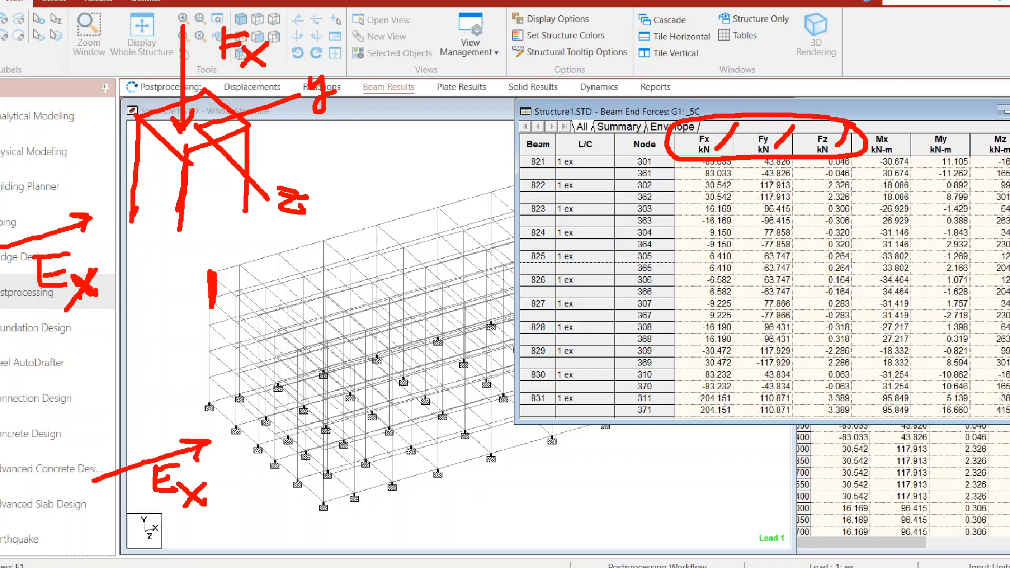
Circle the column's local y axis, link it to a circled Fy label, and clear all the markings.
{"action": "mouse_move", "coordinate": [376, 69]}
{"action": "left_mouse_down"}
{"action": "mouse_move", "coordinate": [313, 63]}
{"action": "mouse_move", "coordinate": [347, 68]}
{"action": "mouse_move", "coordinate": [500, 39]}
{"action": "mouse_move", "coordinate": [369, 80]}
{"action": "left_mouse_up"}
{"action": "left_click_drag", "start_coordinate": [368, 82], "coordinate": [424, 92]}
{"action": "left_click_drag", "start_coordinate": [503, 38], "coordinate": [504, 76]}
{"action": "mouse_move", "coordinate": [506, 52]}
{"action": "left_mouse_down"}
{"action": "mouse_move", "coordinate": [529, 49]}
{"action": "mouse_move", "coordinate": [529, 36]}
{"action": "mouse_move", "coordinate": [518, 81]}
{"action": "left_mouse_up"}
{"action": "mouse_move", "coordinate": [532, 64]}
{"action": "left_mouse_down"}
{"action": "mouse_move", "coordinate": [534, 83]}
{"action": "mouse_move", "coordinate": [506, 111]}
{"action": "left_mouse_up"}
{"action": "mouse_move", "coordinate": [568, 42]}
{"action": "left_mouse_down"}
{"action": "mouse_move", "coordinate": [537, 11]}
{"action": "mouse_move", "coordinate": [485, 112]}
{"action": "mouse_move", "coordinate": [573, 23]}
{"action": "left_mouse_up"}
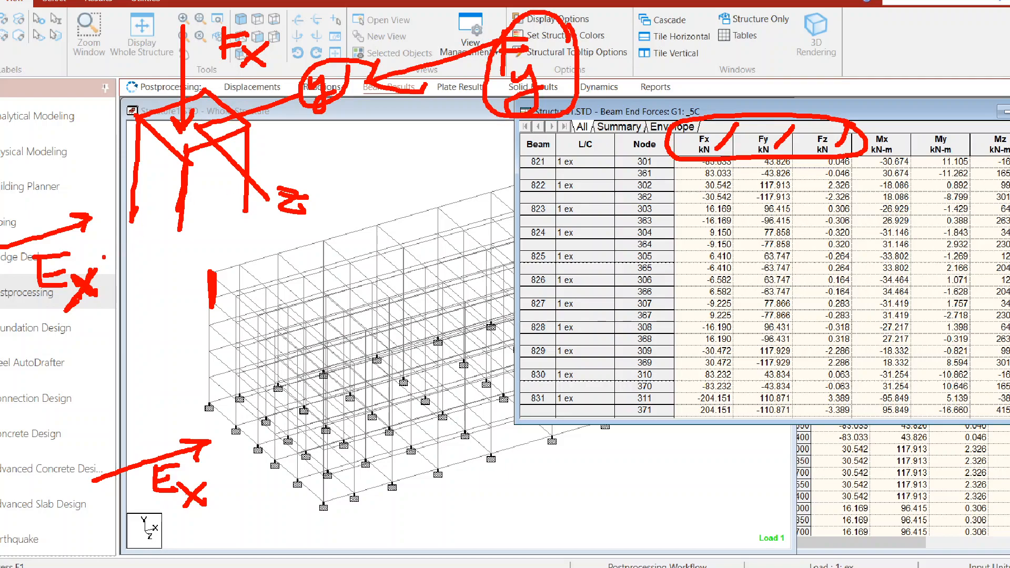
{"action": "mouse_move", "coordinate": [110, 271]}
{"action": "left_mouse_down"}
{"action": "mouse_move", "coordinate": [90, 237]}
{"action": "mouse_move", "coordinate": [21, 273]}
{"action": "mouse_move", "coordinate": [108, 298]}
{"action": "mouse_move", "coordinate": [105, 252]}
{"action": "left_mouse_up"}
{"action": "key", "text": "Escape"}
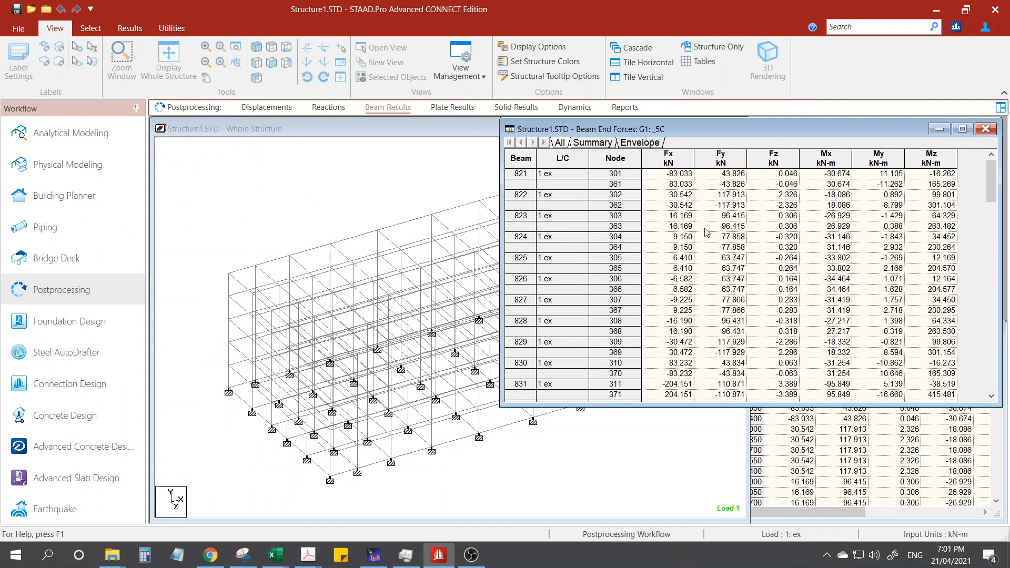
Copy the entire Beam End Forces table for group G1: _5C.
{"action": "left_click", "coordinate": [529, 161]}
{"action": "right_click", "coordinate": [528, 161]}
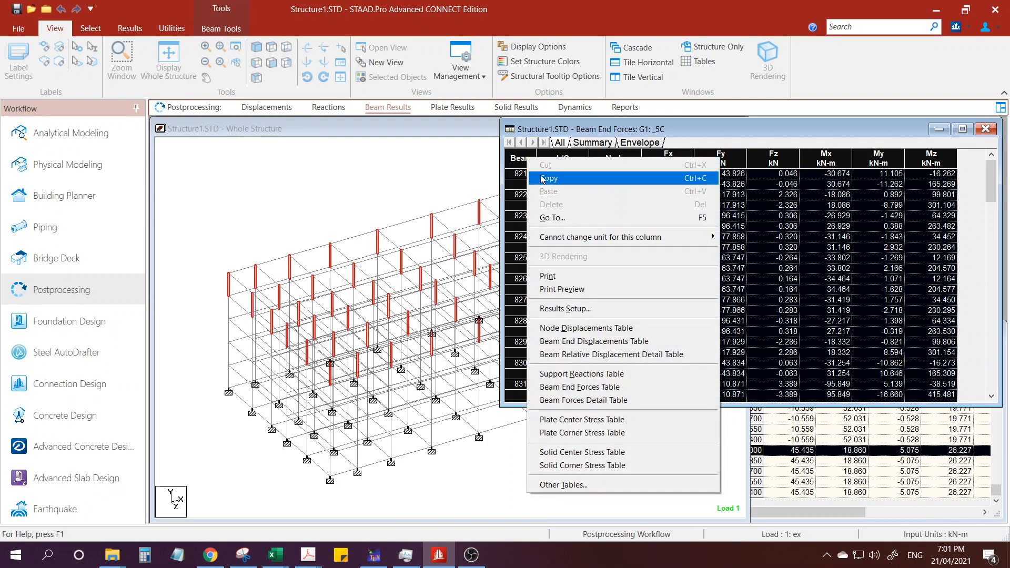
{"action": "left_click", "coordinate": [544, 177]}
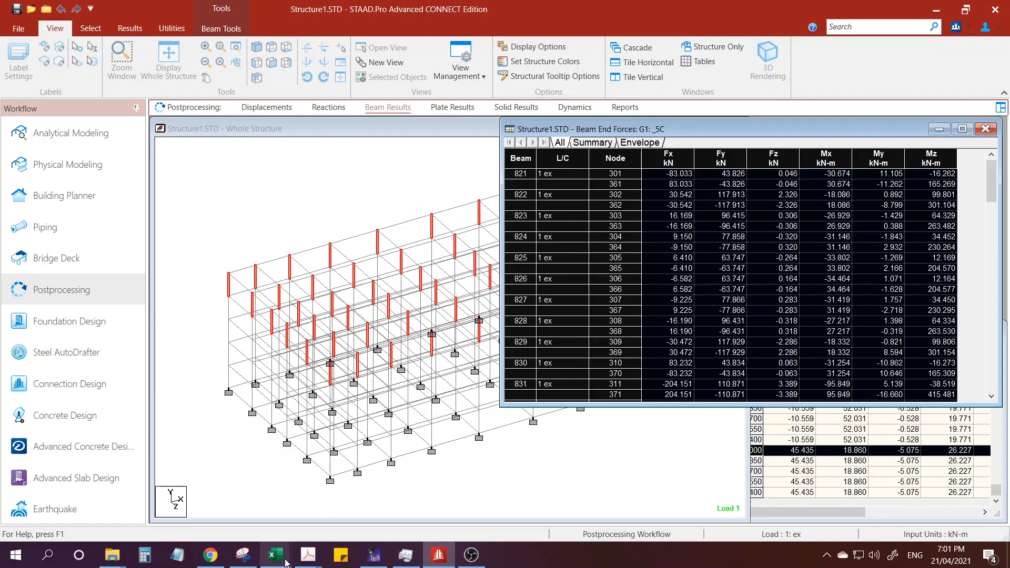
Switch to the Excel workbook Book1 and paste the copied table into Sheet2 starting at cell C7.
{"action": "mouse_move", "coordinate": [286, 562]}
{"action": "left_click", "coordinate": [275, 521]}
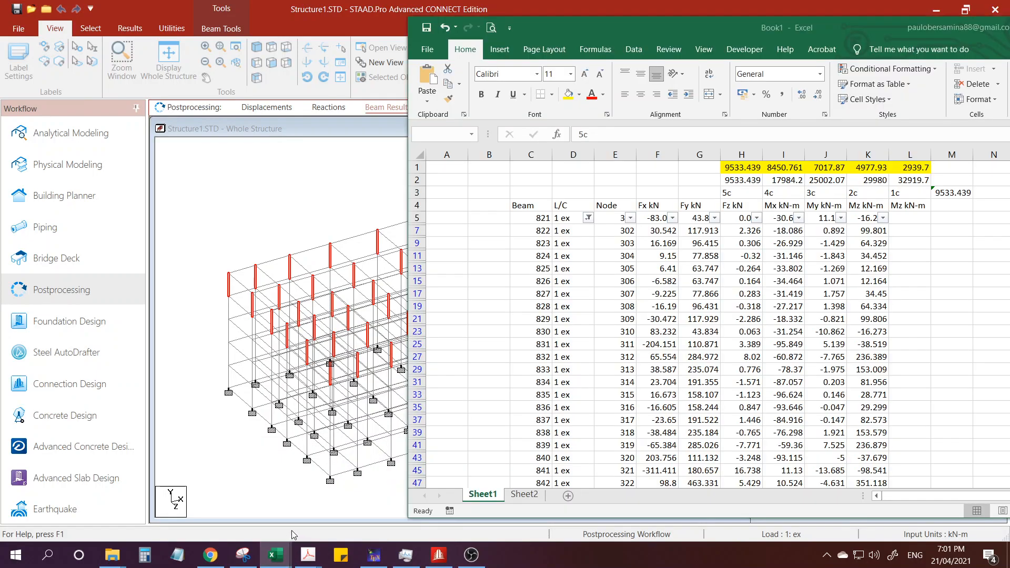
{"action": "left_click", "coordinate": [523, 494]}
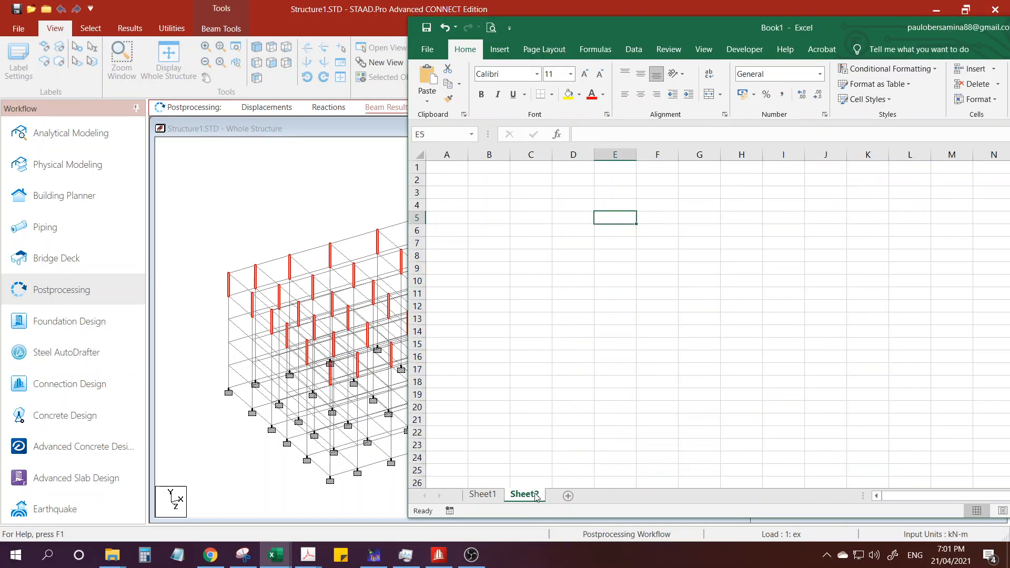
{"action": "left_click", "coordinate": [530, 195]}
{"action": "left_click", "coordinate": [532, 244]}
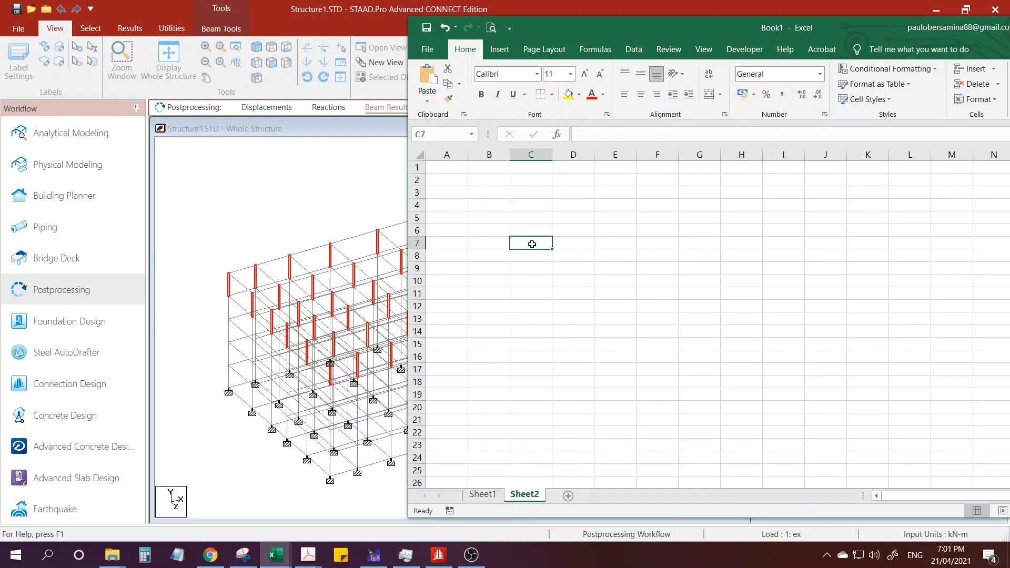
{"action": "key", "text": "ctrl+v"}
{"action": "left_click_drag", "start_coordinate": [709, 26], "coordinate": [678, 24]}
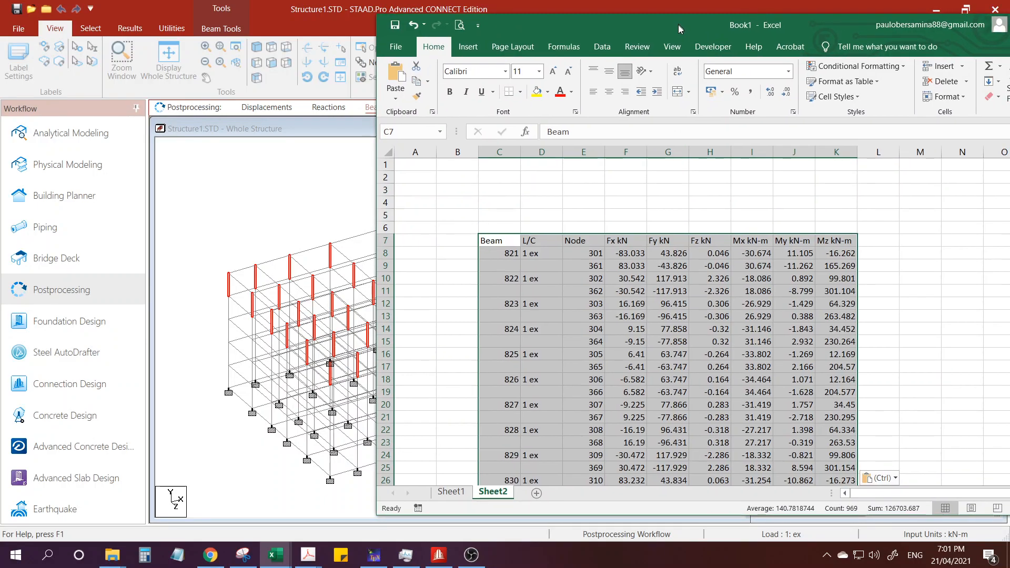
Look through the pasted rows and turn on filtering for the table's header row.
{"action": "scroll", "coordinate": [893, 312], "scroll_direction": "down", "scroll_amount": 1}
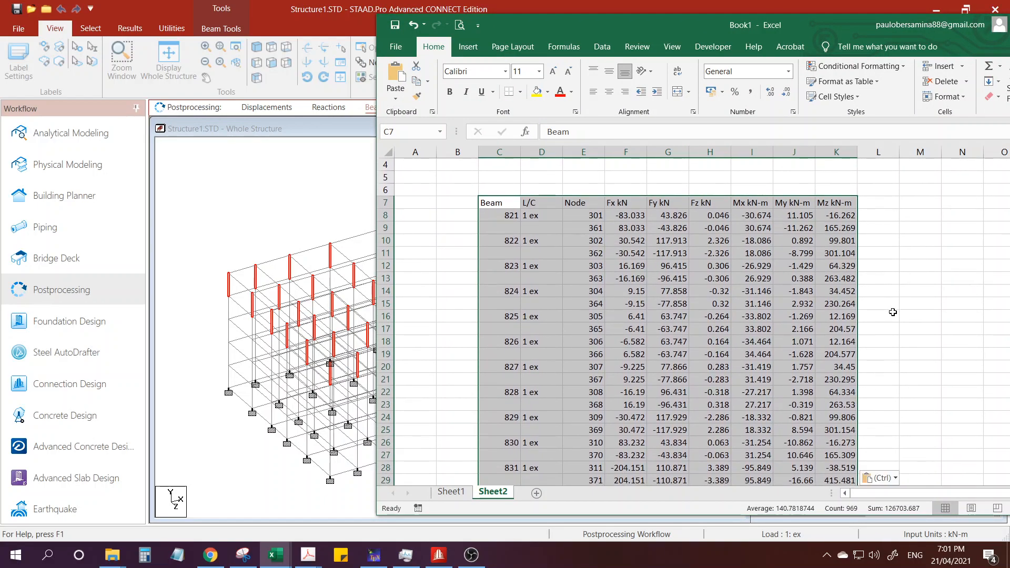
{"action": "scroll", "coordinate": [893, 312], "scroll_direction": "down", "scroll_amount": 7}
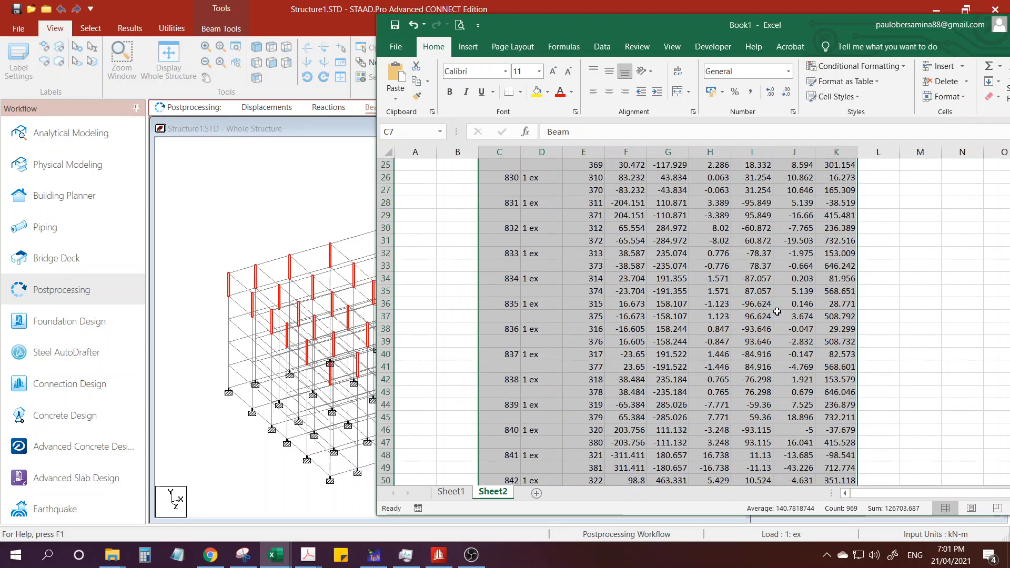
{"action": "scroll", "coordinate": [777, 312], "scroll_direction": "up", "scroll_amount": 7}
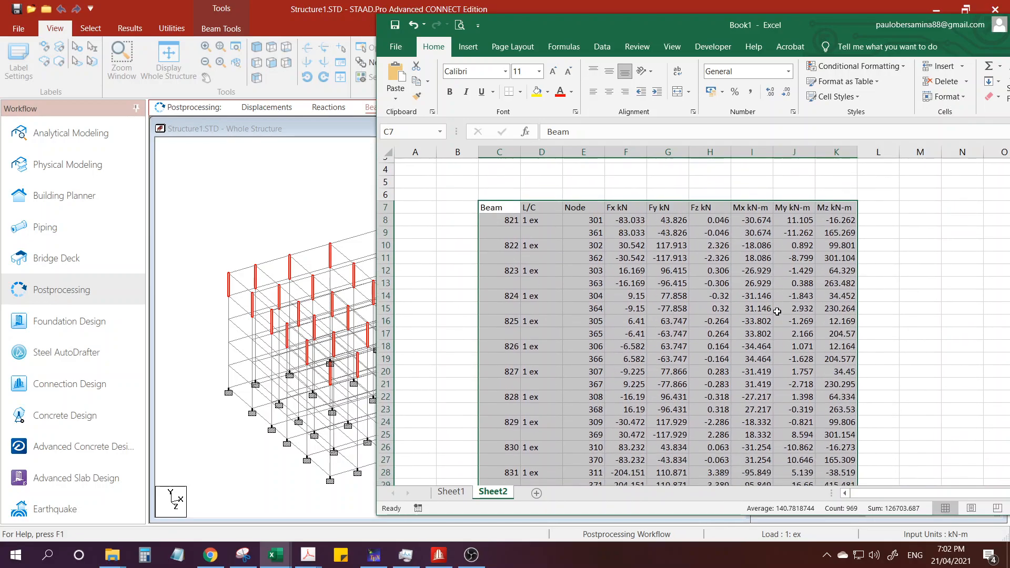
{"action": "left_click", "coordinate": [601, 47]}
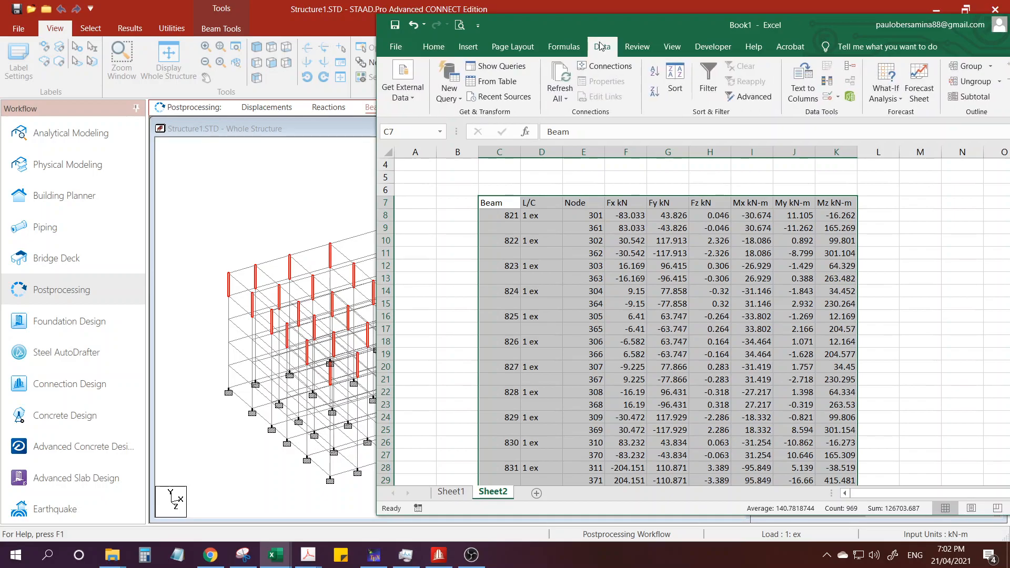
{"action": "left_click", "coordinate": [708, 83]}
{"action": "left_click", "coordinate": [680, 256]}
{"action": "left_click", "coordinate": [679, 256]}
{"action": "scroll", "coordinate": [668, 256], "scroll_direction": "up", "scroll_amount": 1}
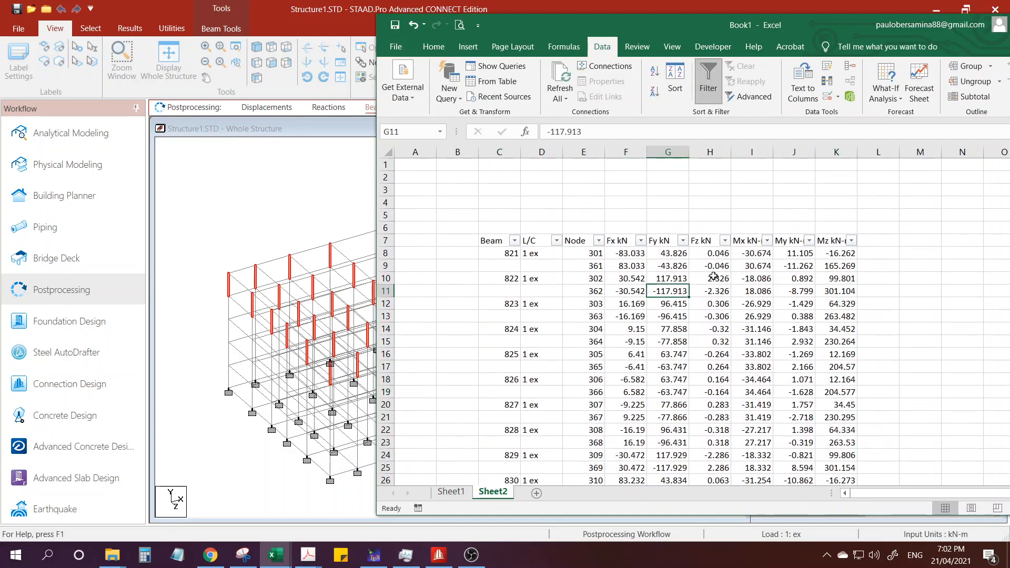
Compare the Fy values at the two end nodes of beams 821 and 822 and the L/C cells beside them.
{"action": "left_click", "coordinate": [665, 255]}
{"action": "left_click", "coordinate": [665, 266]}
{"action": "left_click", "coordinate": [665, 254]}
{"action": "left_click", "coordinate": [662, 265]}
{"action": "left_click", "coordinate": [661, 254]}
{"action": "left_click", "coordinate": [661, 266]}
{"action": "left_click", "coordinate": [661, 279]}
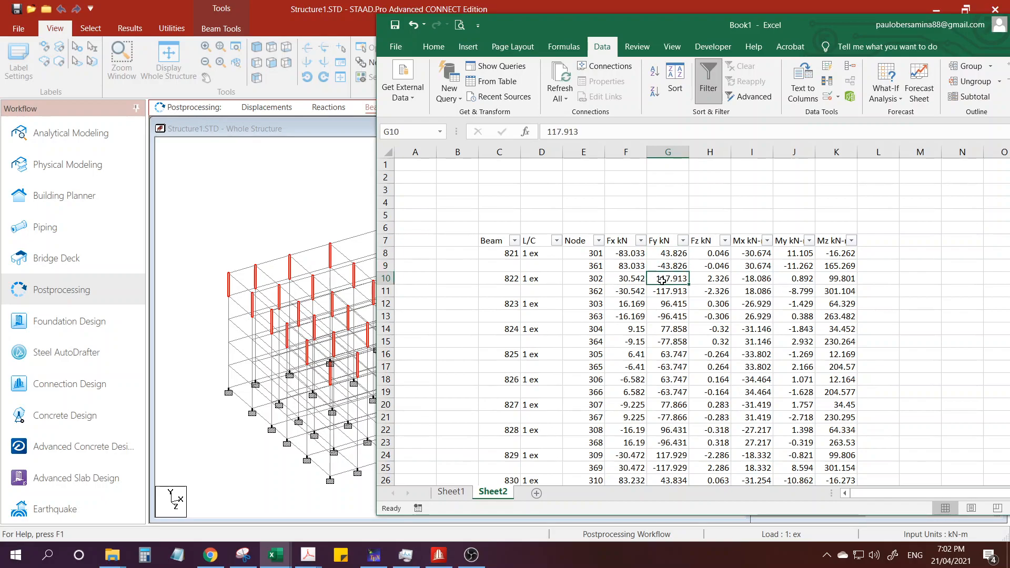
{"action": "left_click", "coordinate": [662, 290]}
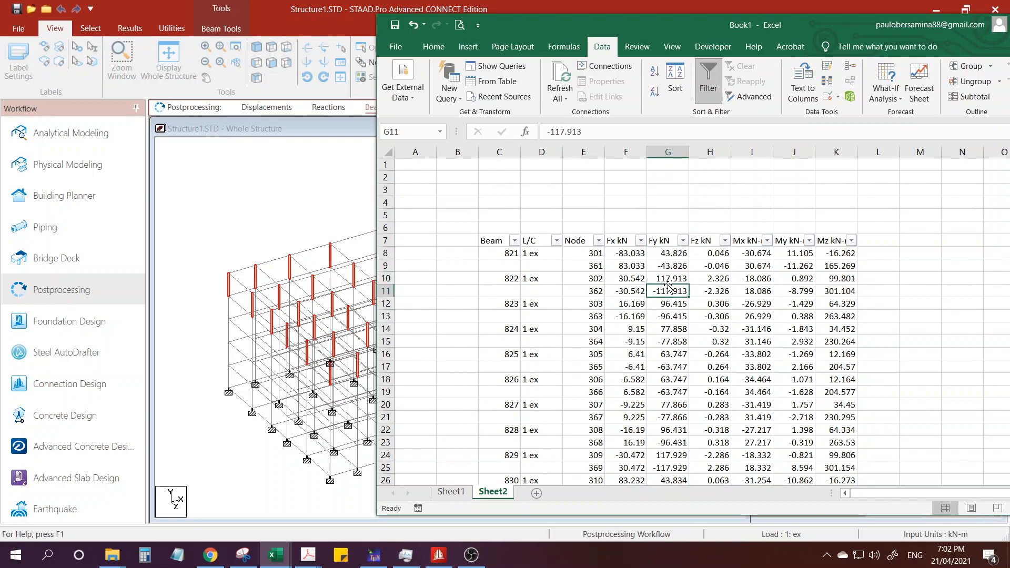
{"action": "left_click", "coordinate": [662, 254]}
{"action": "left_click", "coordinate": [661, 265]}
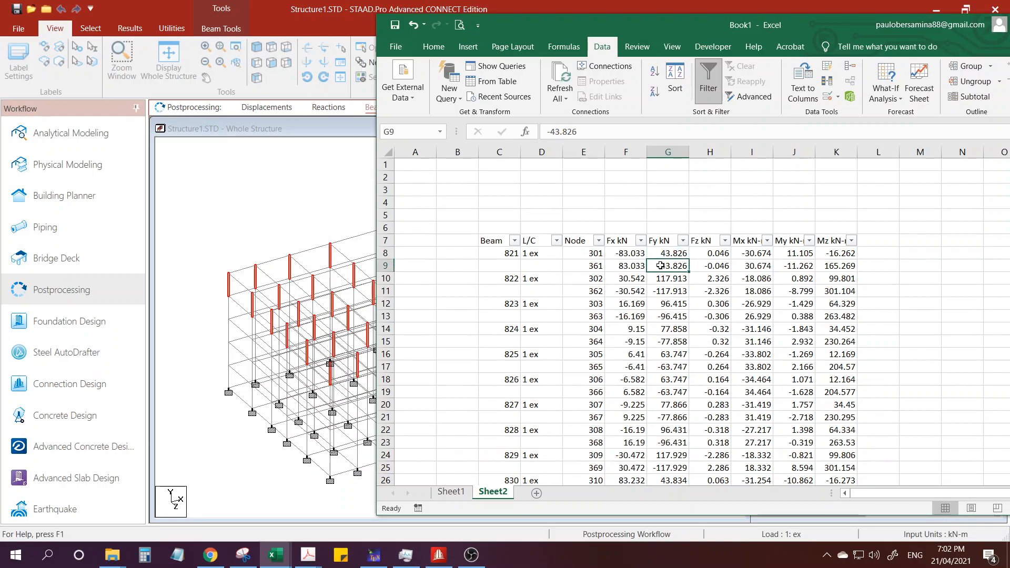
{"action": "left_click", "coordinate": [661, 254]}
{"action": "left_click", "coordinate": [665, 266]}
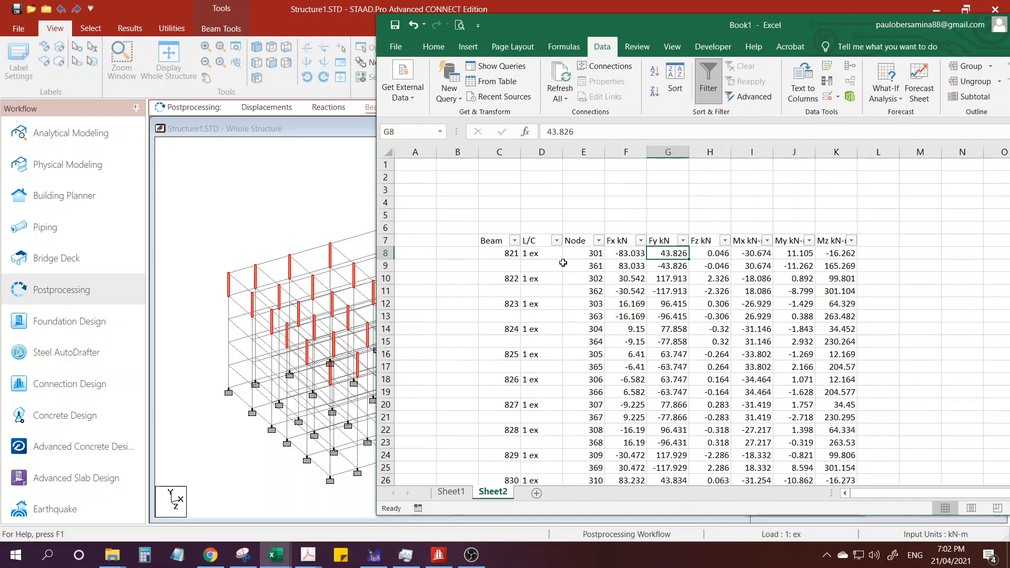
{"action": "left_click", "coordinate": [526, 266]}
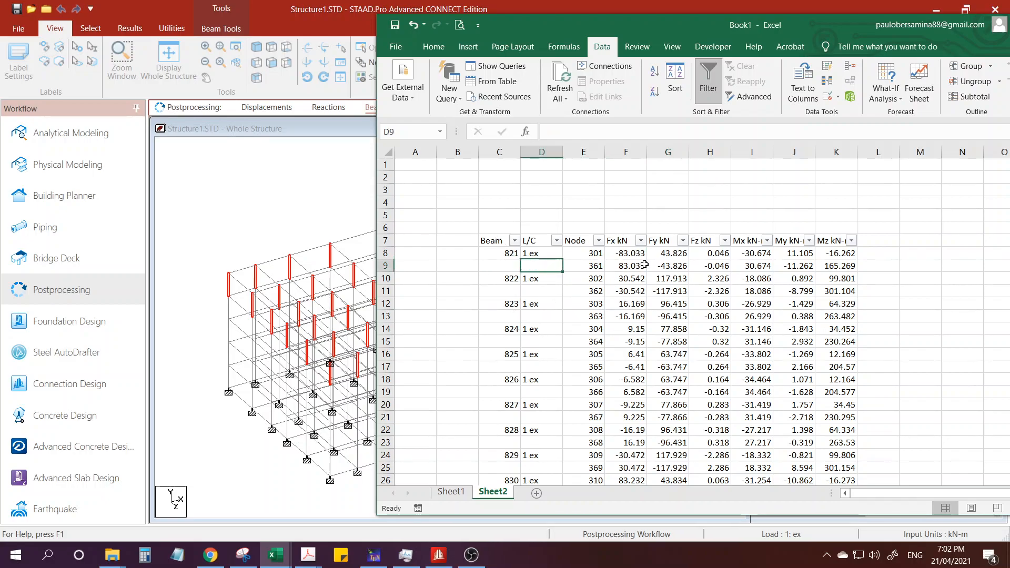
{"action": "left_click", "coordinate": [659, 255]}
{"action": "left_click", "coordinate": [661, 278]}
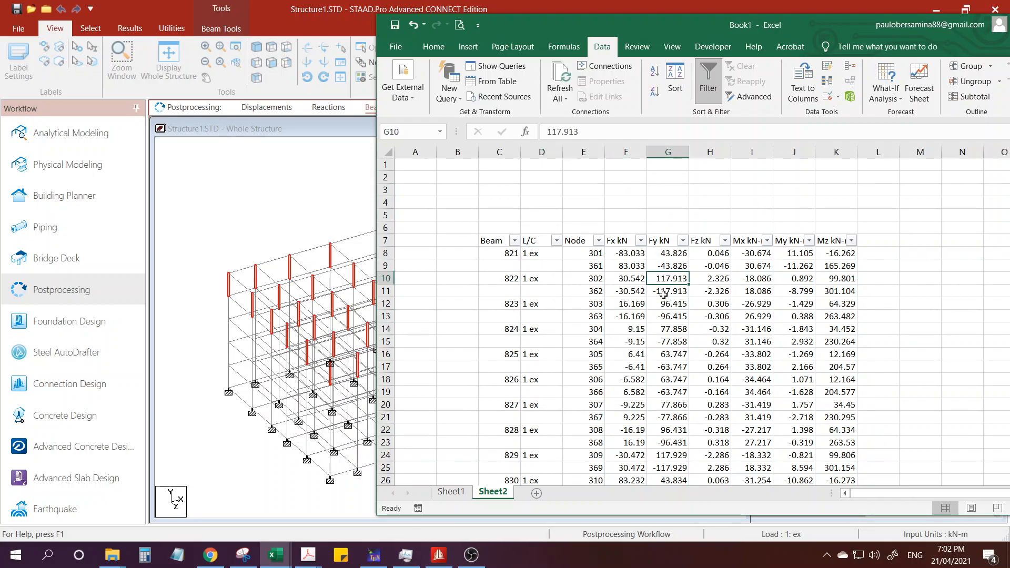
Filter the L/C column to 1 ex only, excluding blanks, so each column is listed by one end node.
{"action": "left_click", "coordinate": [556, 241]}
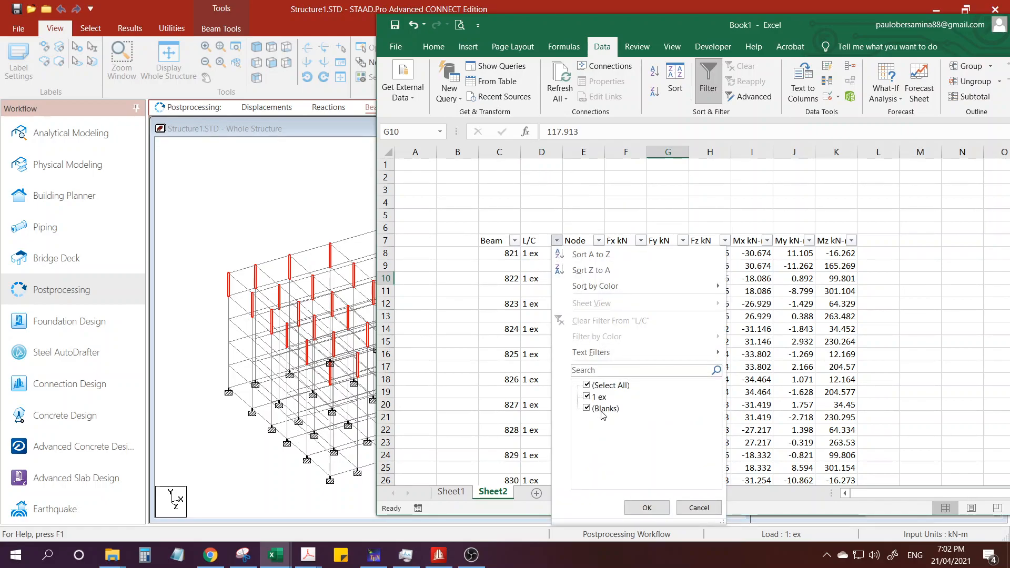
{"action": "left_click", "coordinate": [637, 508]}
{"action": "left_click", "coordinate": [578, 312]}
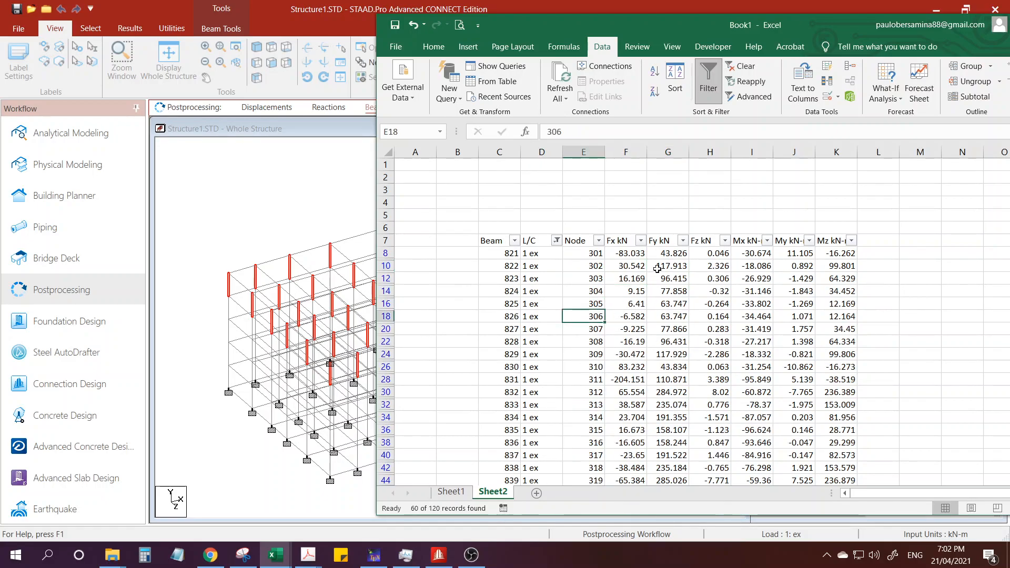
{"action": "left_click", "coordinate": [672, 252]}
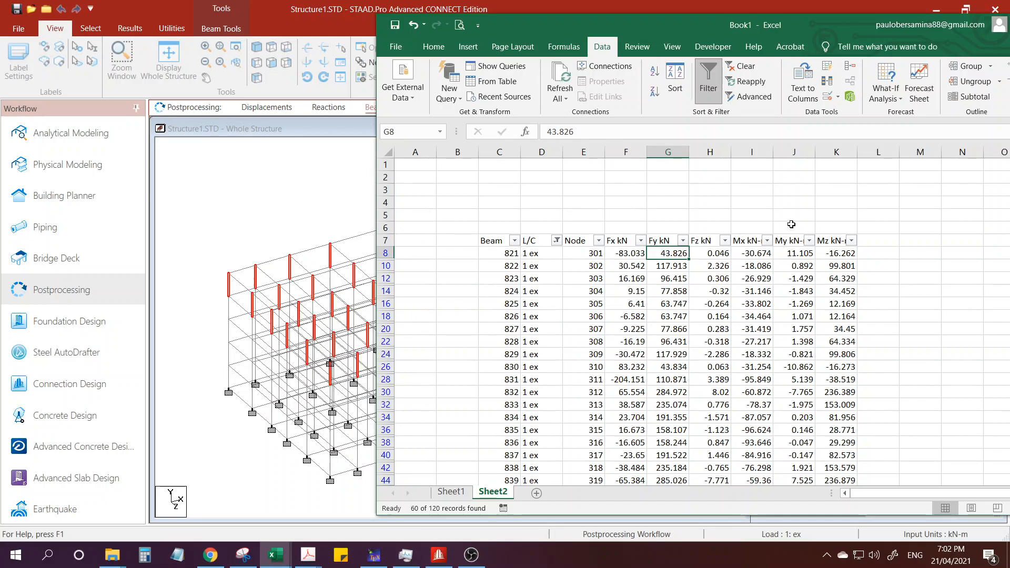
{"action": "left_click", "coordinate": [889, 214]}
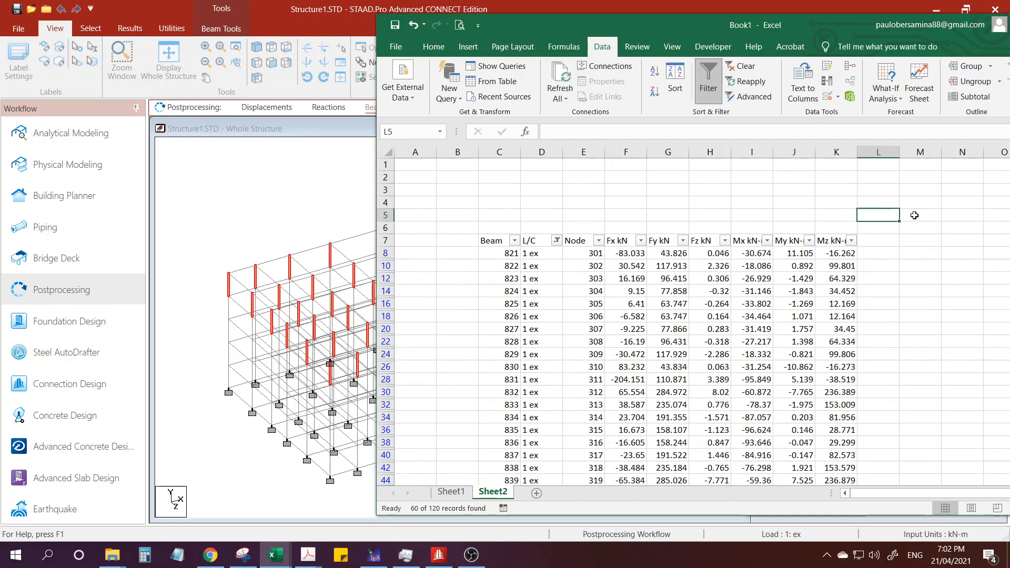
Enter the formula =SUBTOTAL(9,G8:G126) in cell L5 to sum the filtered Fy values.
{"action": "type", "text": "=subtotal"}
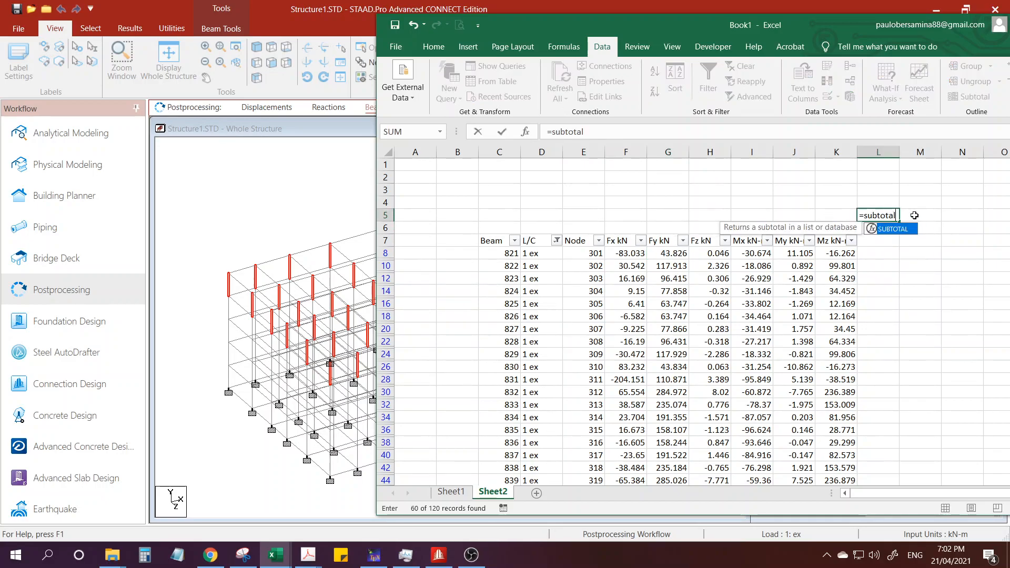
{"action": "type", "text": "("}
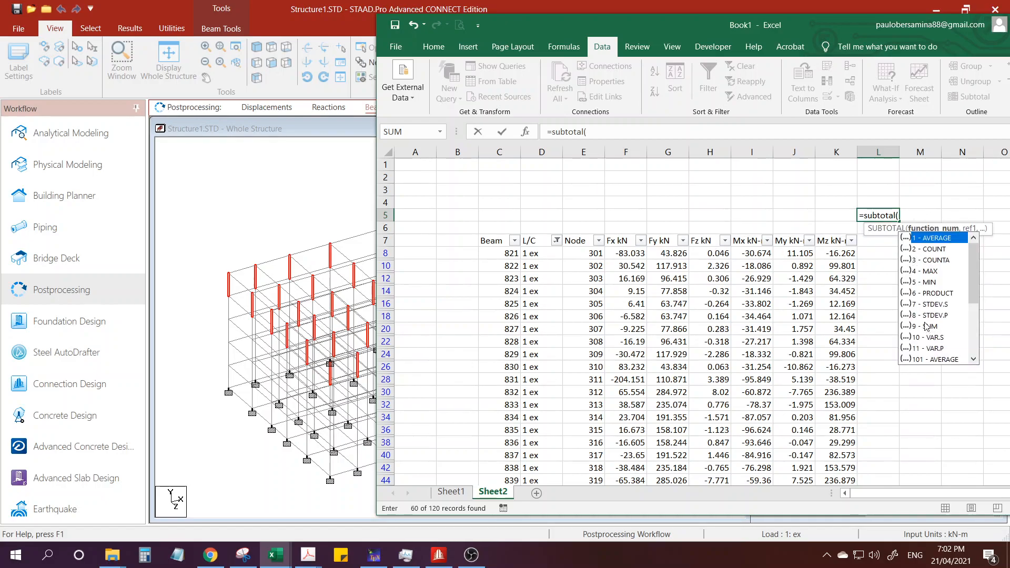
{"action": "type", "text": "9,"}
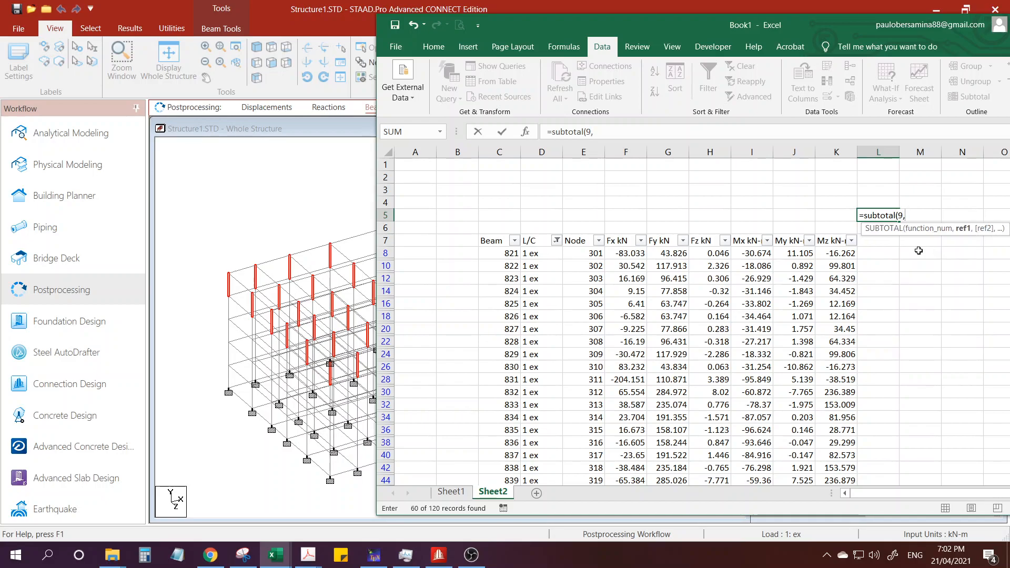
{"action": "left_click", "coordinate": [666, 253]}
{"action": "scroll", "coordinate": [670, 335], "scroll_direction": "down", "scroll_amount": 15}
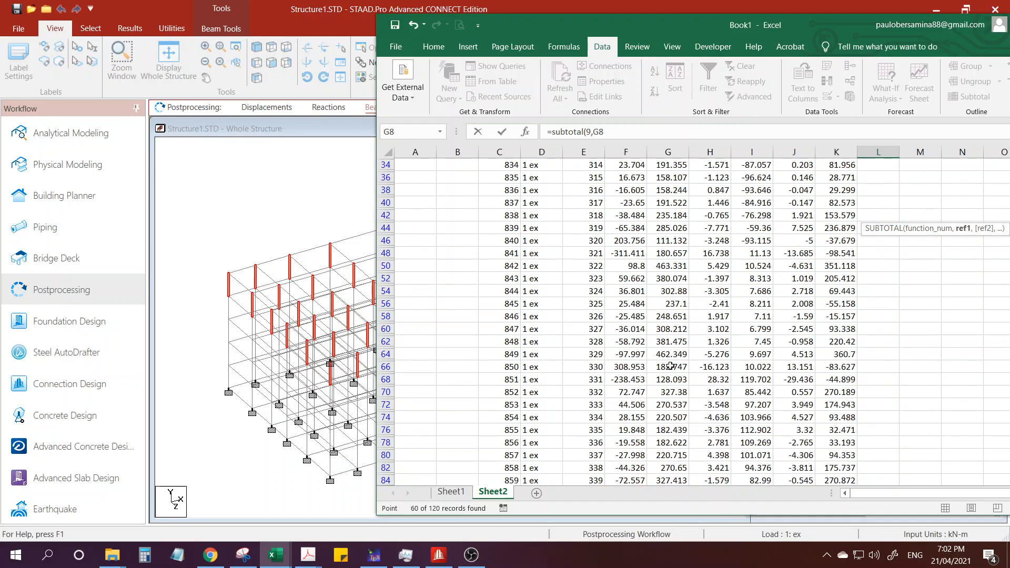
{"action": "scroll", "coordinate": [669, 380], "scroll_direction": "down", "scroll_amount": 1}
{"action": "left_click", "coordinate": [665, 392], "text": "shift"}
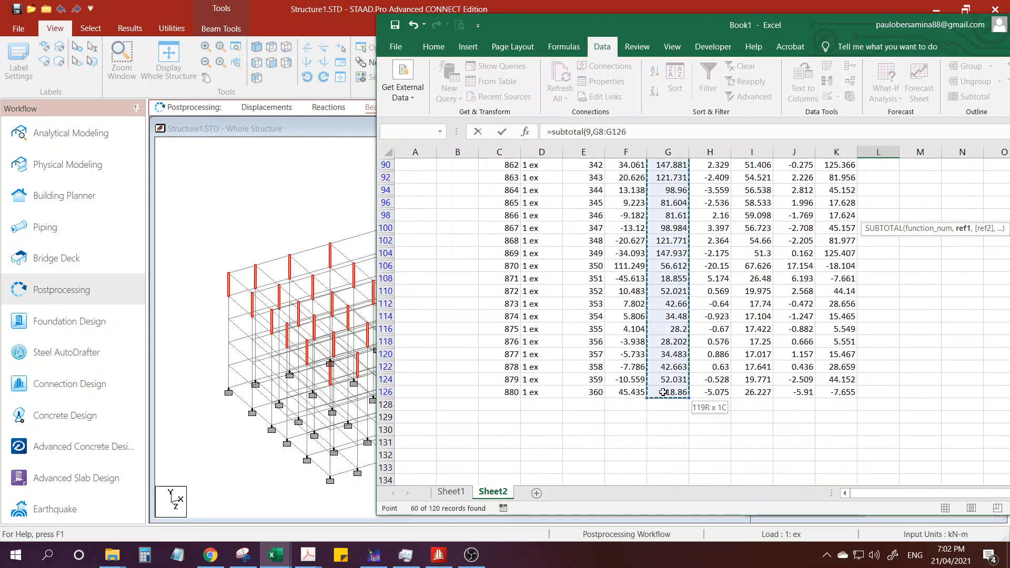
{"action": "scroll", "coordinate": [686, 287], "scroll_direction": "up", "scroll_amount": 4}
{"action": "key", "text": "Return"}
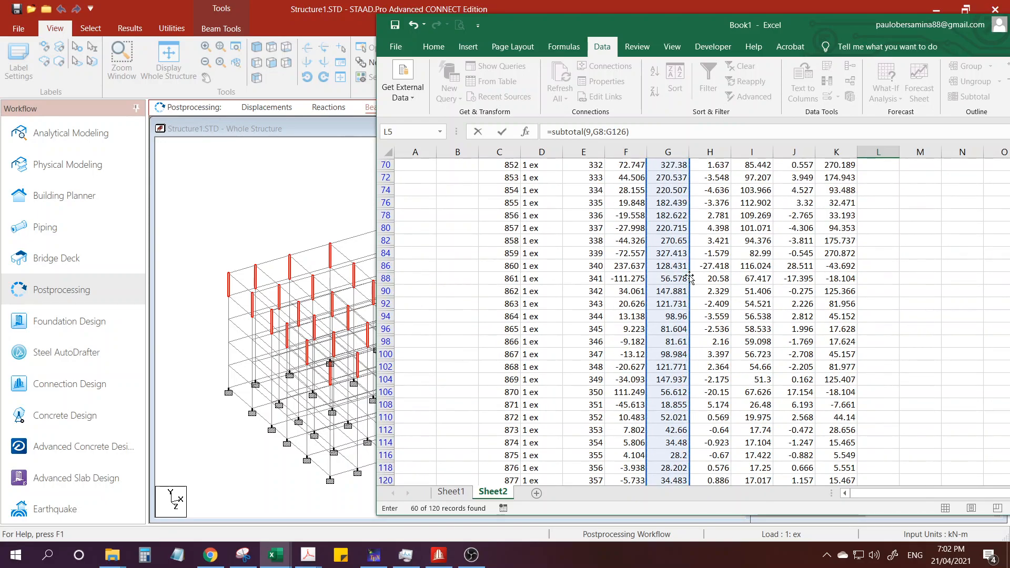
{"action": "scroll", "coordinate": [689, 276], "scroll_direction": "up", "scroll_amount": 13}
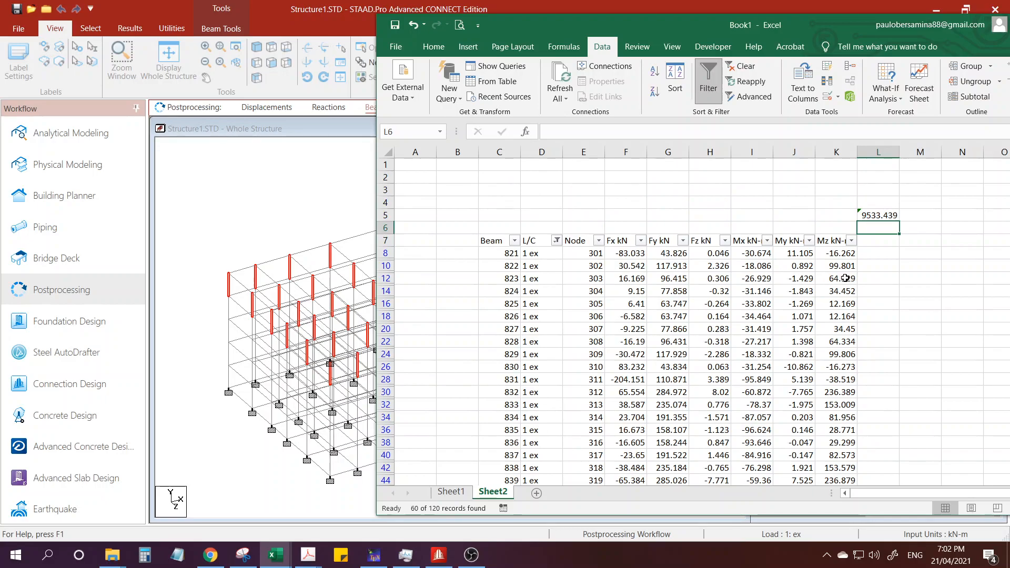
{"action": "left_click", "coordinate": [890, 221]}
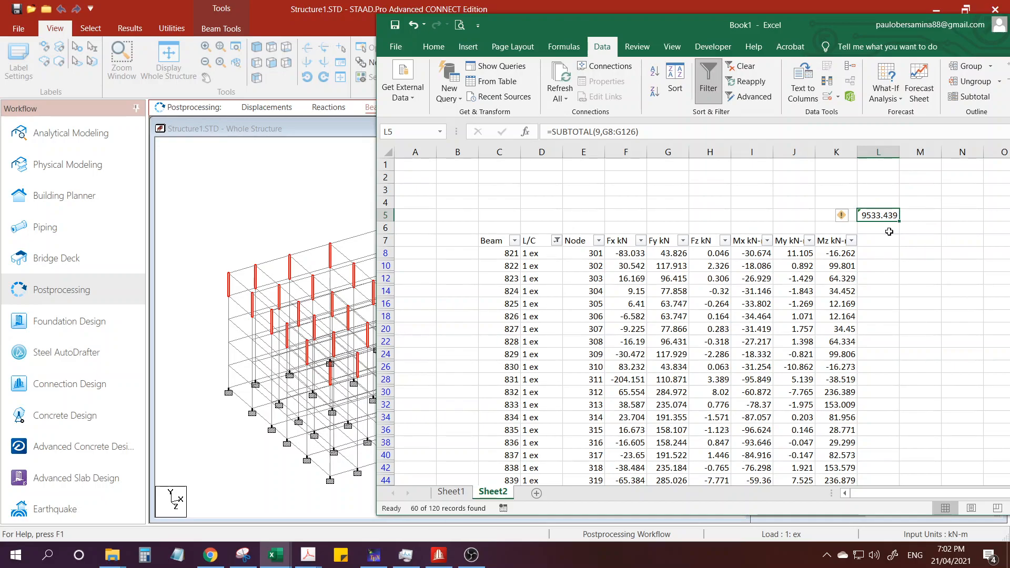
Compare the Fy subtotal in Book1 with the roof-level Fi in the V & Fi sheet of the 5storey.xlsm workbook.
{"action": "left_click_drag", "start_coordinate": [661, 22], "coordinate": [785, 28]}
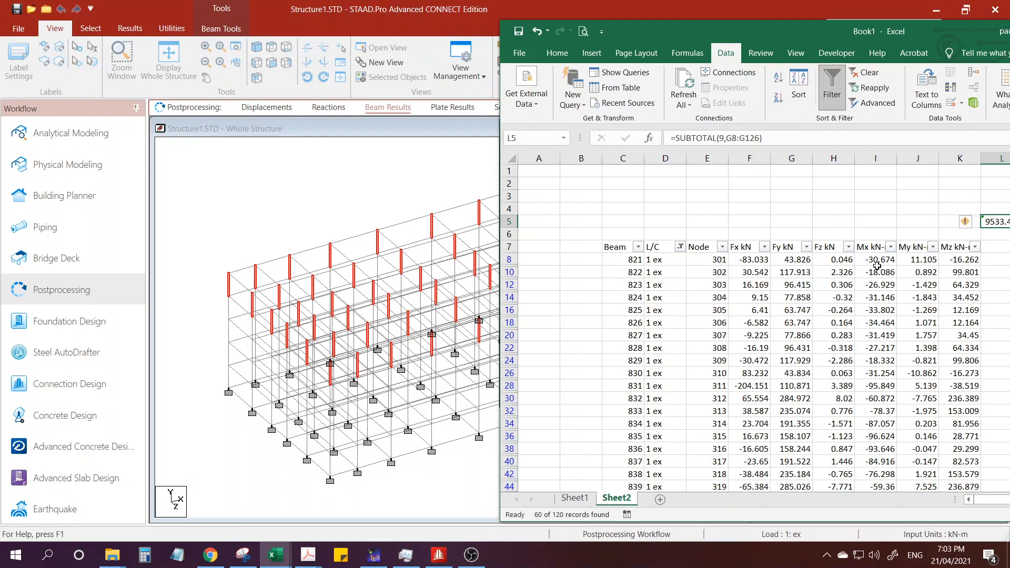
{"action": "scroll", "coordinate": [868, 273], "scroll_direction": "down", "scroll_amount": 1}
{"action": "scroll", "coordinate": [878, 182], "scroll_direction": "up", "scroll_amount": 1}
{"action": "left_click_drag", "start_coordinate": [797, 26], "coordinate": [731, 24]}
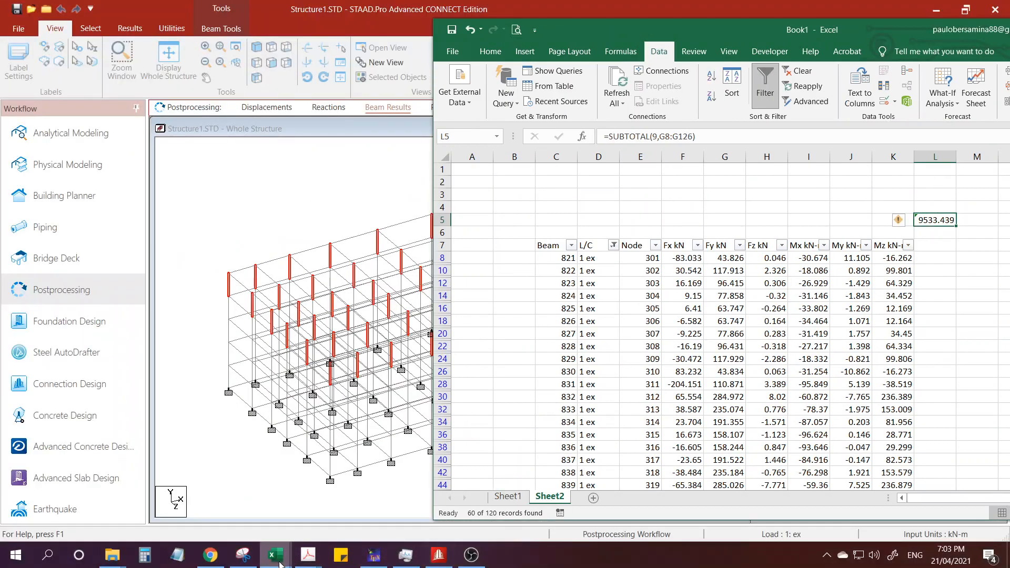
{"action": "mouse_move", "coordinate": [275, 553]}
{"action": "left_click", "coordinate": [333, 510]}
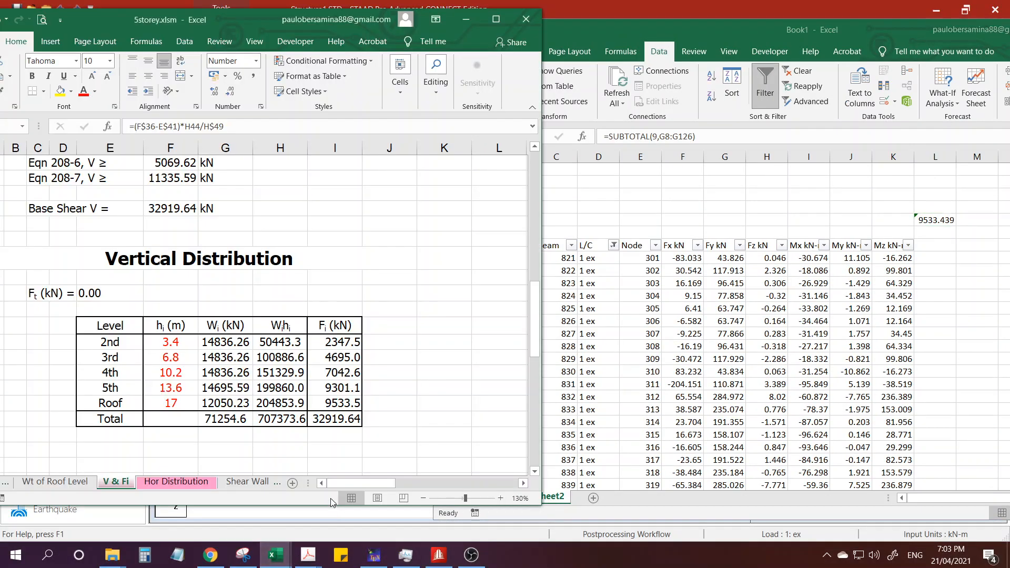
{"action": "left_click", "coordinate": [337, 403]}
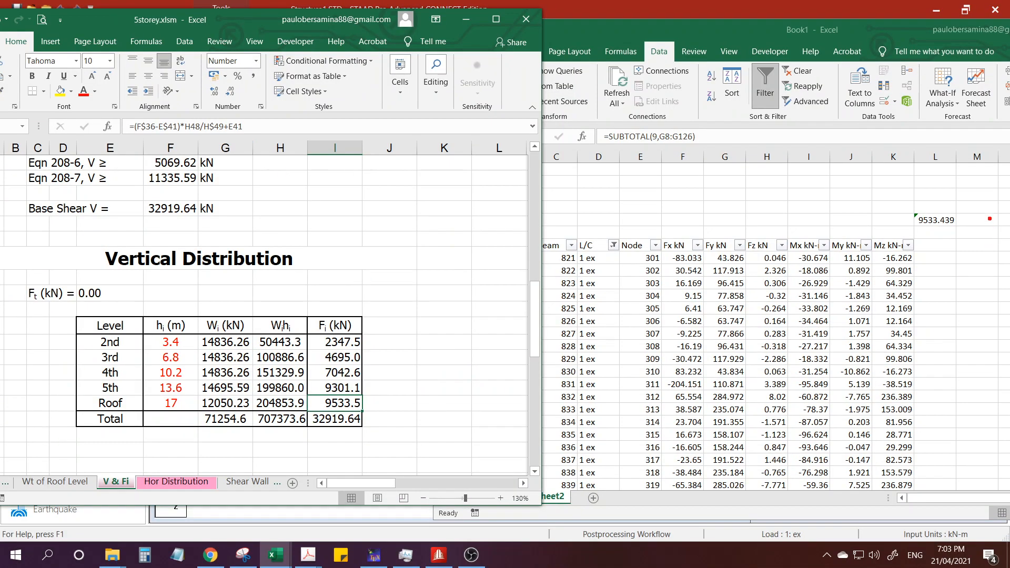
{"action": "mouse_move", "coordinate": [990, 219]}
{"action": "left_mouse_down"}
{"action": "mouse_move", "coordinate": [931, 238]}
{"action": "mouse_move", "coordinate": [989, 216]}
{"action": "left_mouse_up"}
{"action": "mouse_move", "coordinate": [376, 403]}
{"action": "left_mouse_down"}
{"action": "mouse_move", "coordinate": [303, 395]}
{"action": "mouse_move", "coordinate": [363, 408]}
{"action": "left_mouse_up"}
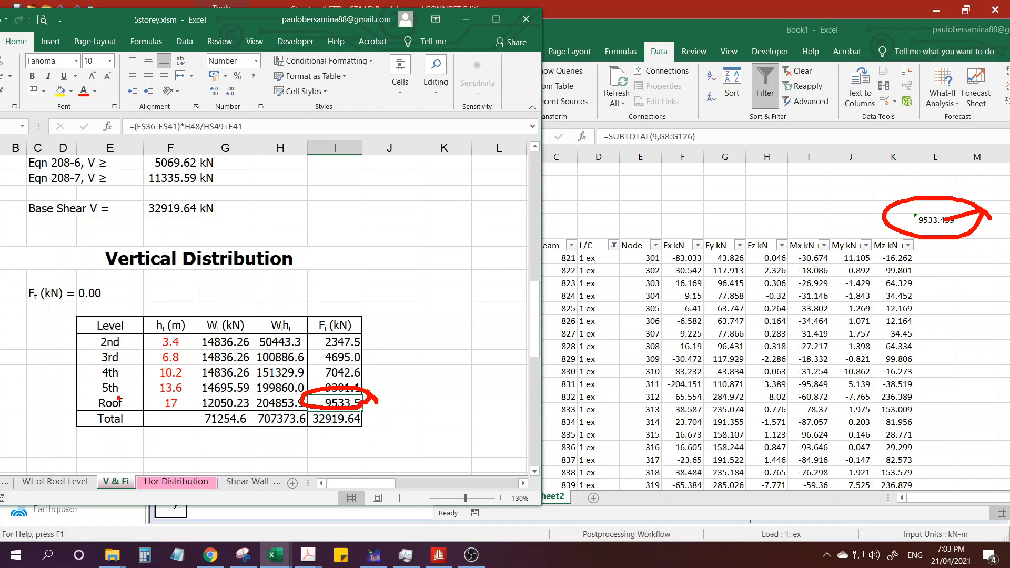
{"action": "left_click_drag", "start_coordinate": [126, 403], "coordinate": [150, 383]}
{"action": "key", "text": "Escape"}
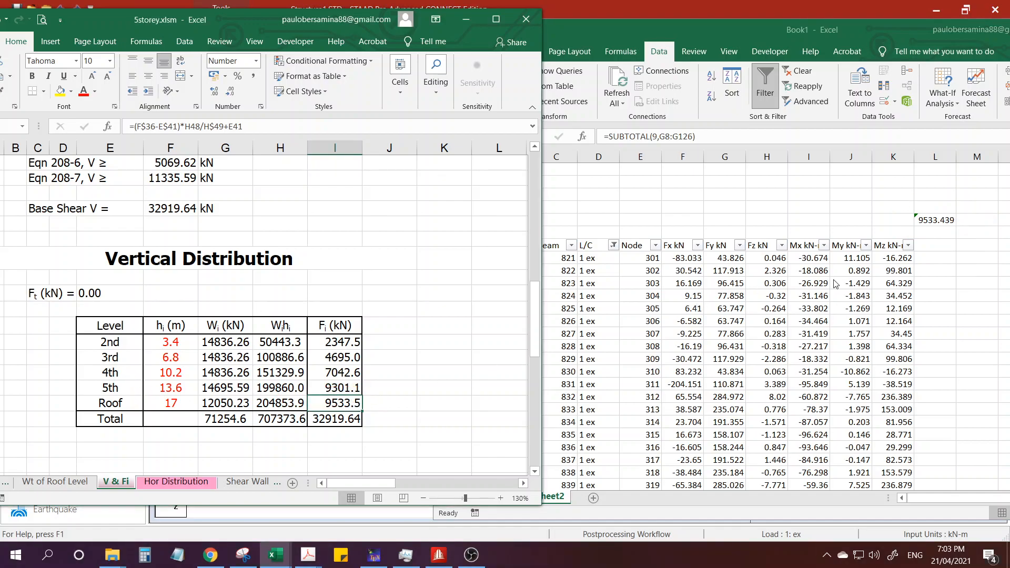
Record 9533.44 as a fixed value in cell G4 of Book1's Sheet2, above the Fy column.
{"action": "left_click", "coordinate": [833, 284]}
{"action": "left_click", "coordinate": [756, 224]}
{"action": "left_click", "coordinate": [718, 221]}
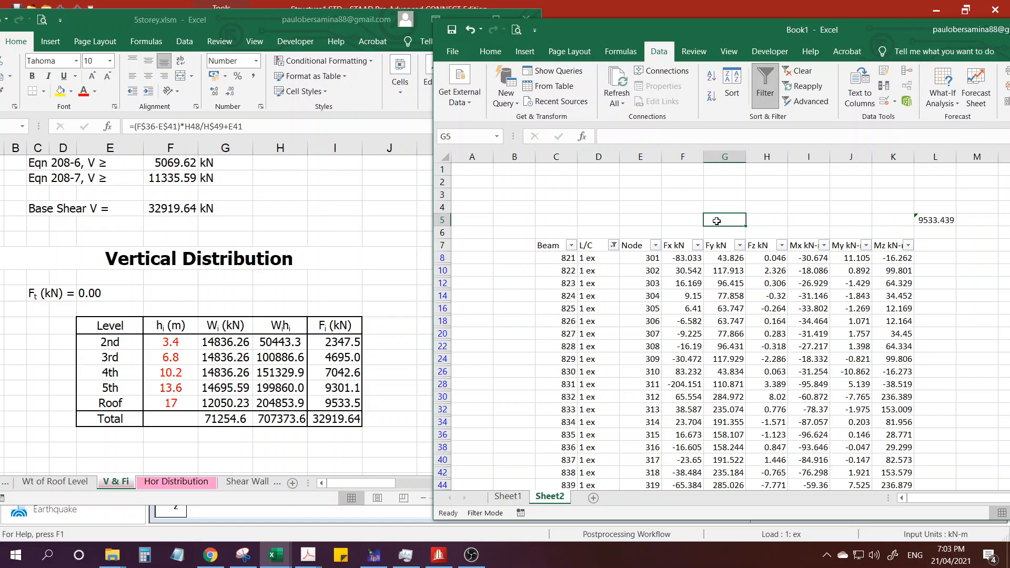
{"action": "left_click", "coordinate": [717, 206]}
{"action": "type", "text": "9533.4"}
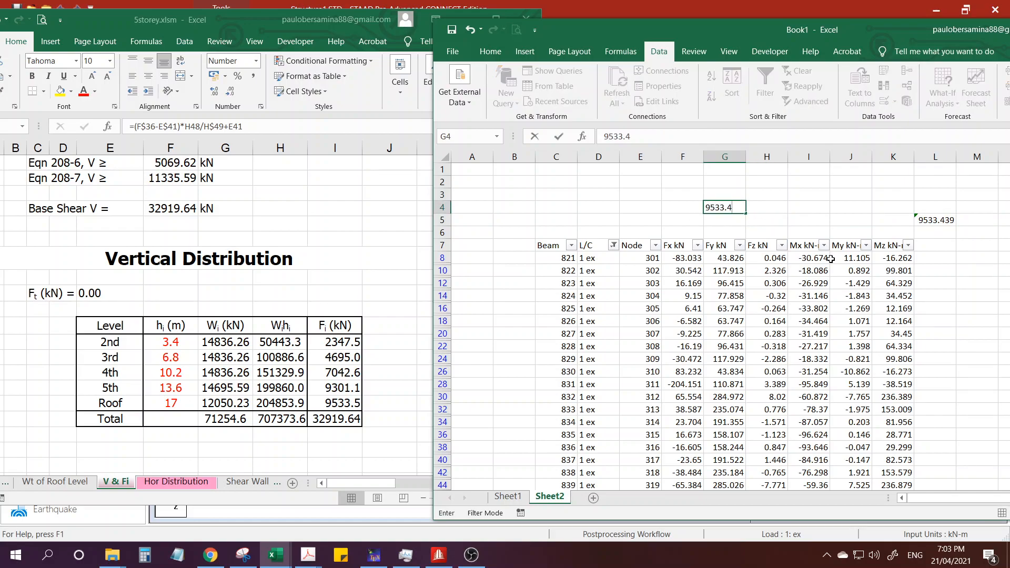
{"action": "type", "text": "4"}
{"action": "key", "text": "Return"}
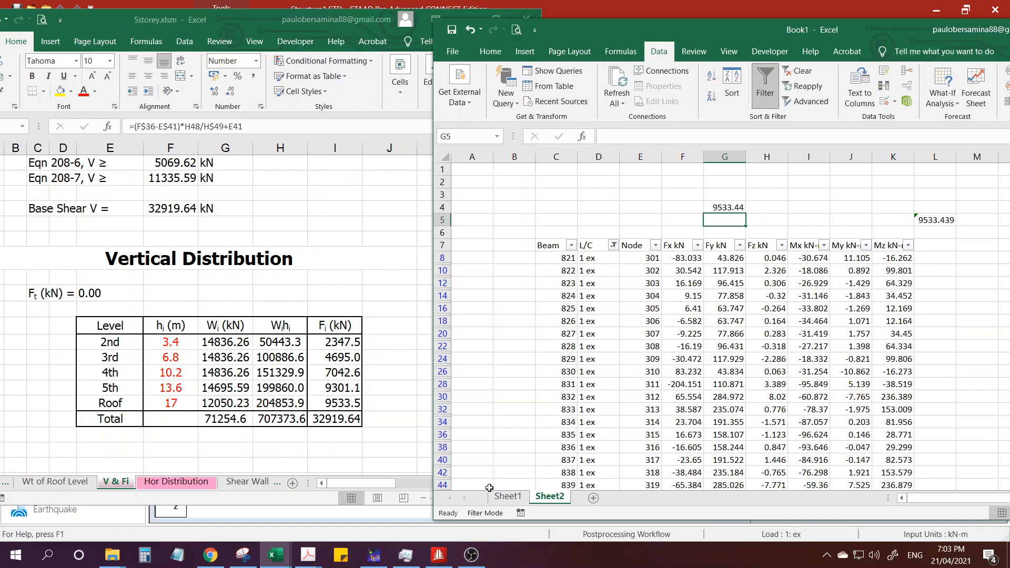
Switch to STAAD.Pro and set the beam end forces results range to group G2: _4C.
{"action": "left_click", "coordinate": [438, 554]}
{"action": "right_click", "coordinate": [561, 196]}
{"action": "left_click", "coordinate": [581, 347]}
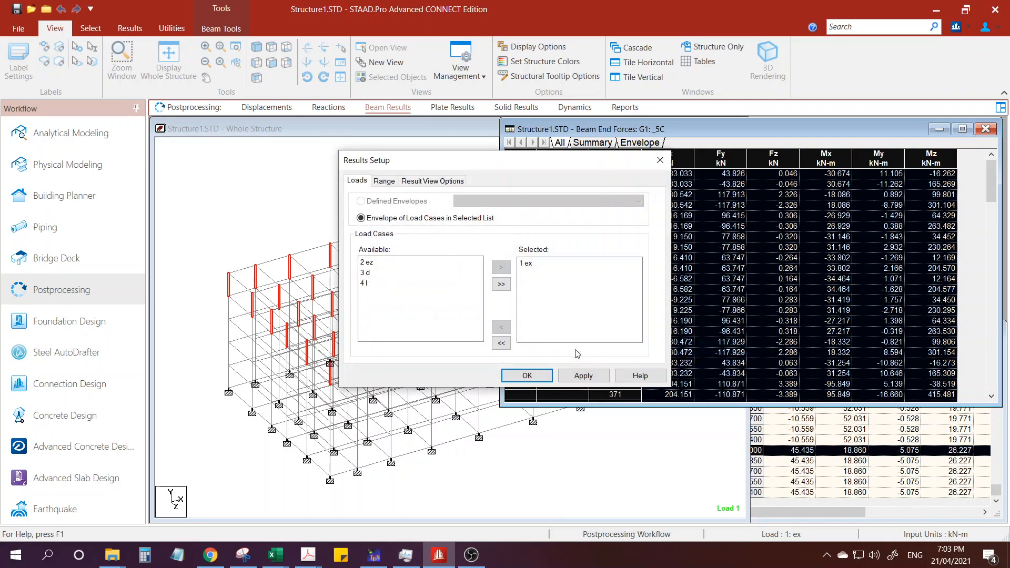
{"action": "key", "text": "ctrl"}
{"action": "left_click", "coordinate": [386, 182]}
{"action": "left_click", "coordinate": [437, 242]}
{"action": "key", "text": "ctrl"}
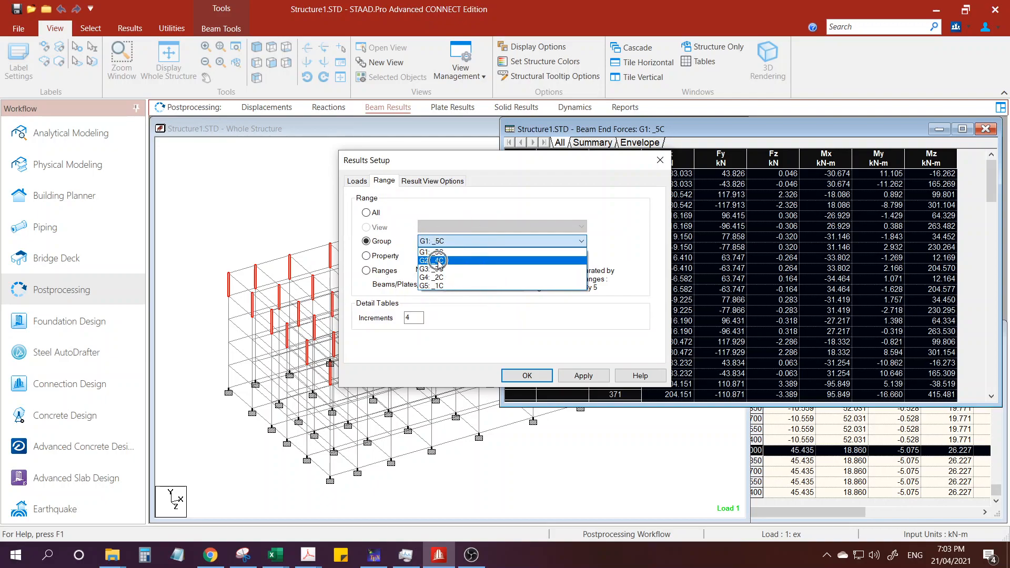
{"action": "left_click", "coordinate": [439, 261]}
{"action": "key", "text": "ctrl"}
{"action": "left_click", "coordinate": [582, 375]}
{"action": "left_click", "coordinate": [527, 375]}
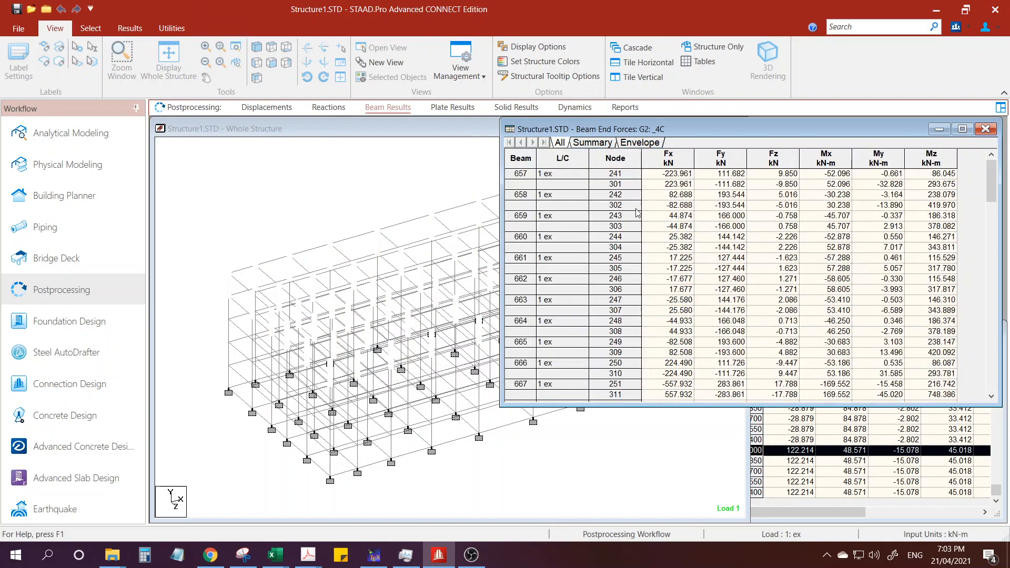
Copy the whole Beam End Forces table for group _4C and paste it over the Book1 Sheet2 table starting at C7.
{"action": "left_click", "coordinate": [519, 159]}
{"action": "right_click", "coordinate": [520, 159]}
{"action": "left_click", "coordinate": [537, 177]}
{"action": "mouse_move", "coordinate": [286, 544]}
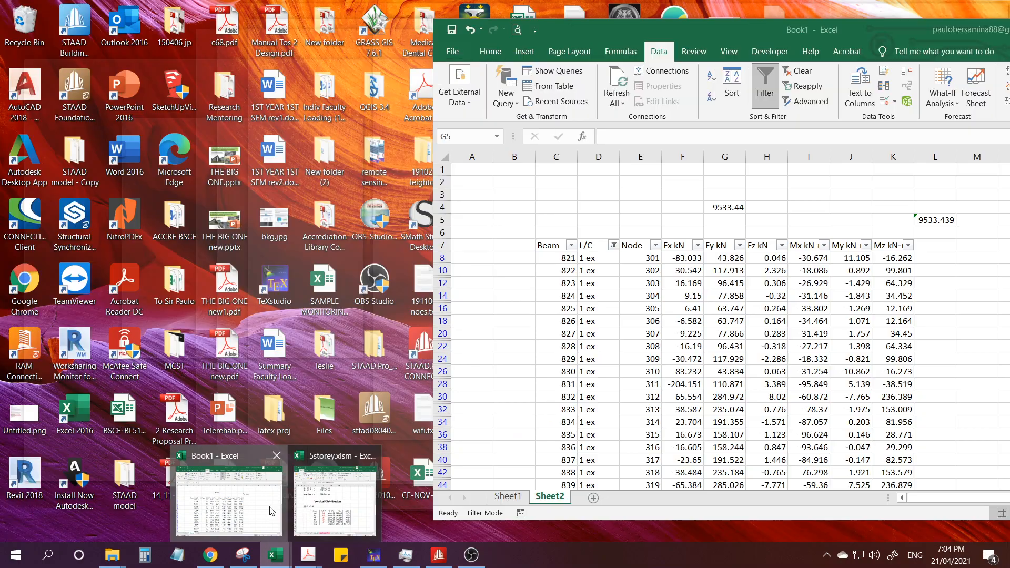
{"action": "left_click", "coordinate": [229, 500]}
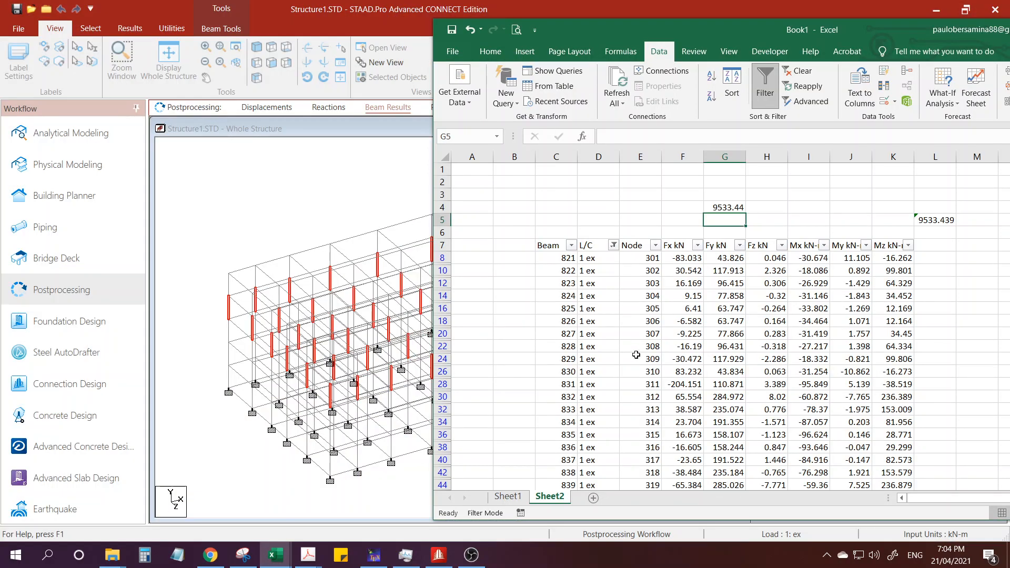
{"action": "left_click", "coordinate": [608, 344]}
{"action": "left_click", "coordinate": [557, 248]}
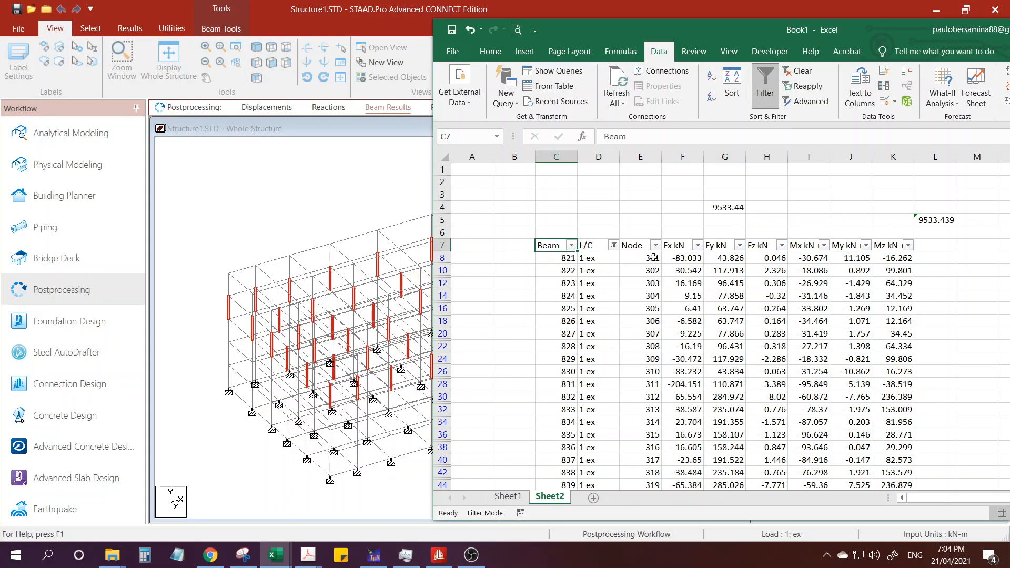
{"action": "key", "text": "ctrl+v"}
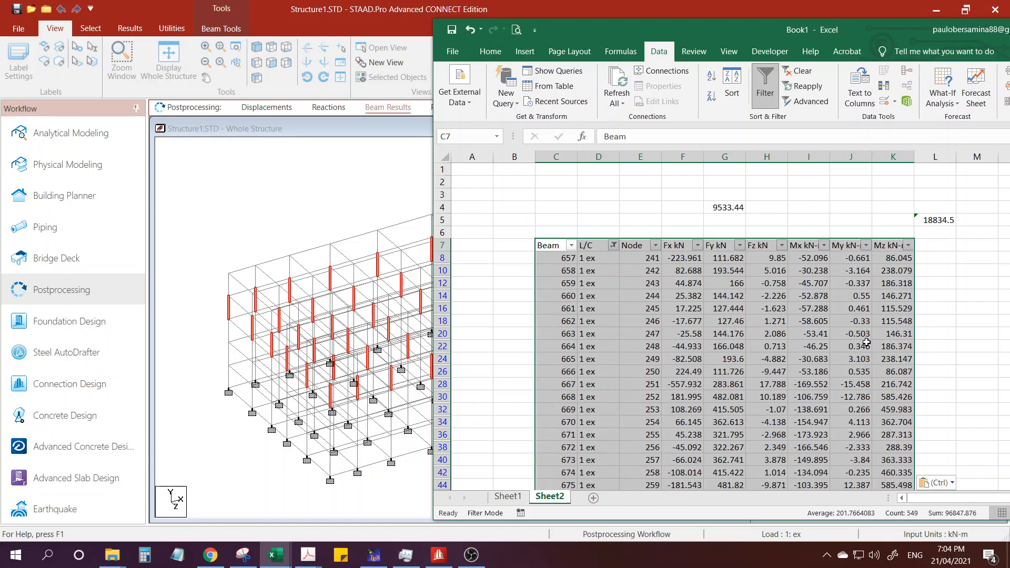
Check the pasted rows and the subtotal in L5, and record 18834.5 as a fixed value in cell H4.
{"action": "scroll", "coordinate": [726, 396], "scroll_direction": "down", "scroll_amount": 7}
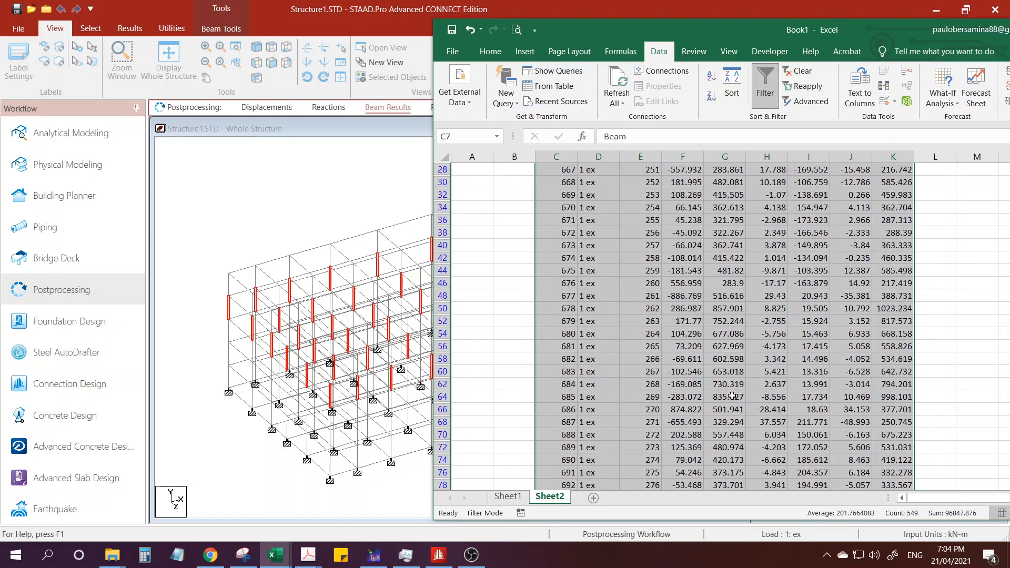
{"action": "scroll", "coordinate": [723, 396], "scroll_direction": "down", "scroll_amount": 7}
{"action": "scroll", "coordinate": [723, 397], "scroll_direction": "up", "scroll_amount": 12}
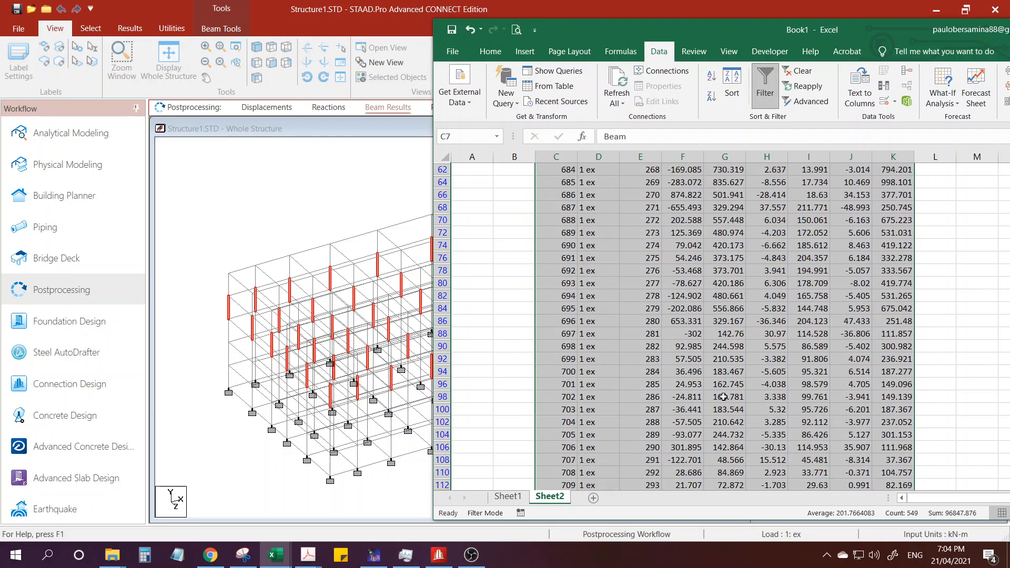
{"action": "scroll", "coordinate": [724, 397], "scroll_direction": "up", "scroll_amount": 8}
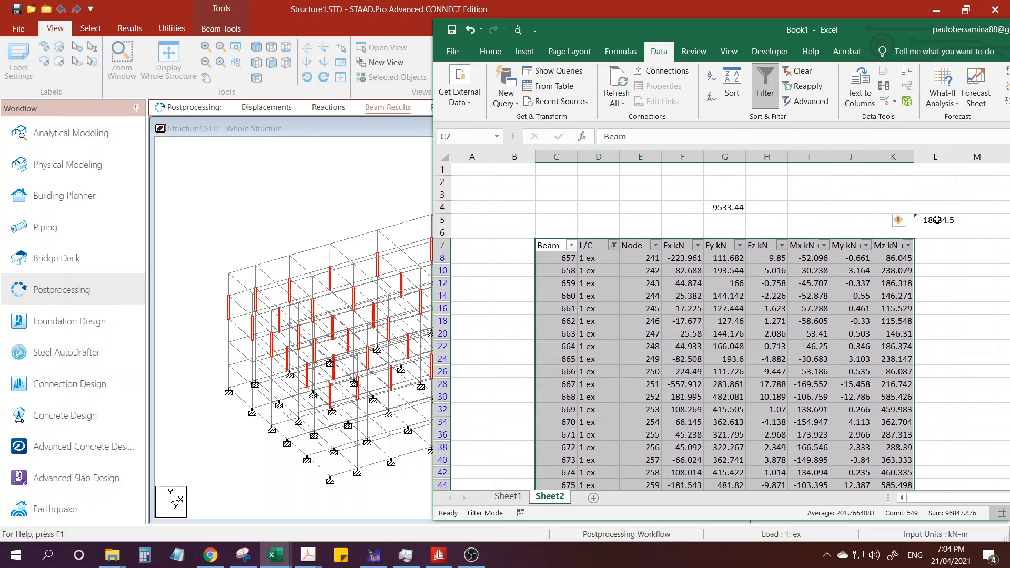
{"action": "left_click", "coordinate": [939, 224]}
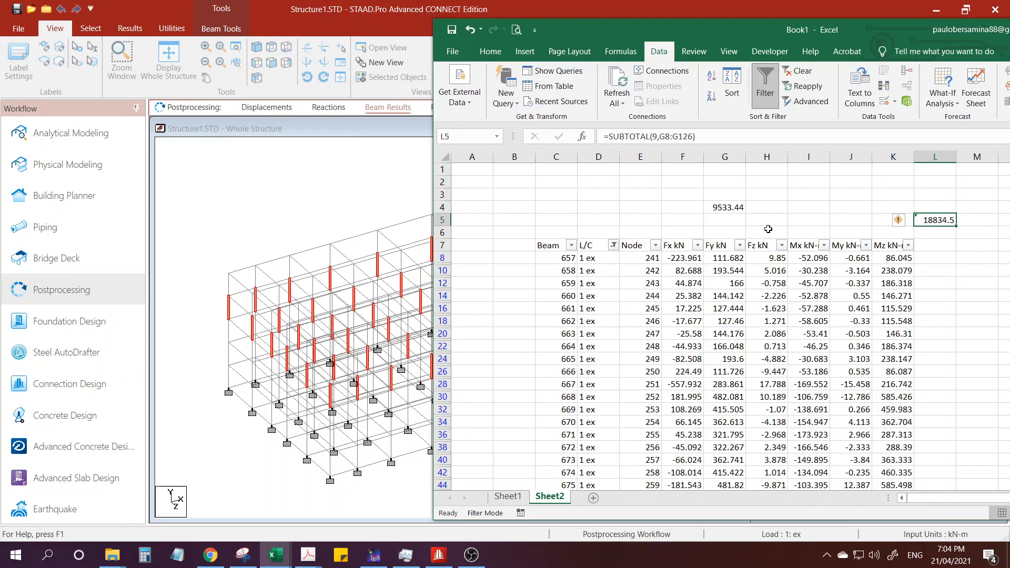
{"action": "left_click", "coordinate": [755, 208]}
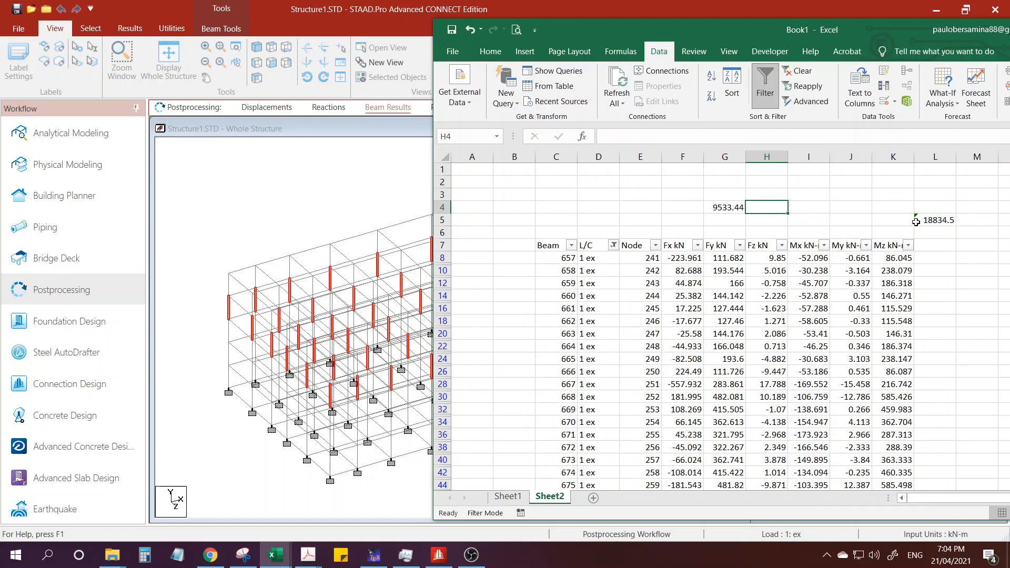
{"action": "type", "text": "188"}
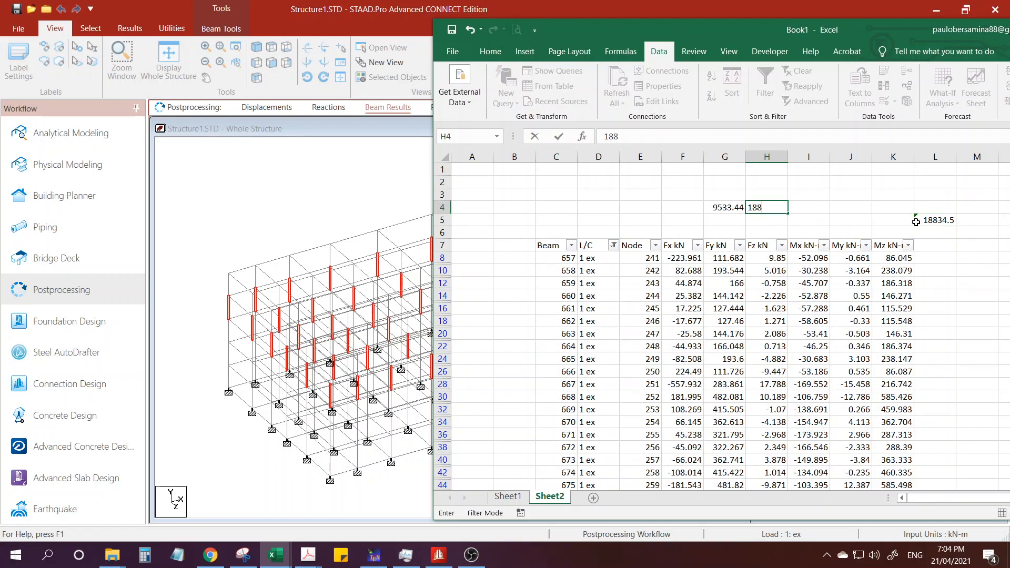
{"action": "type", "text": "34.5"}
{"action": "key", "text": "Return"}
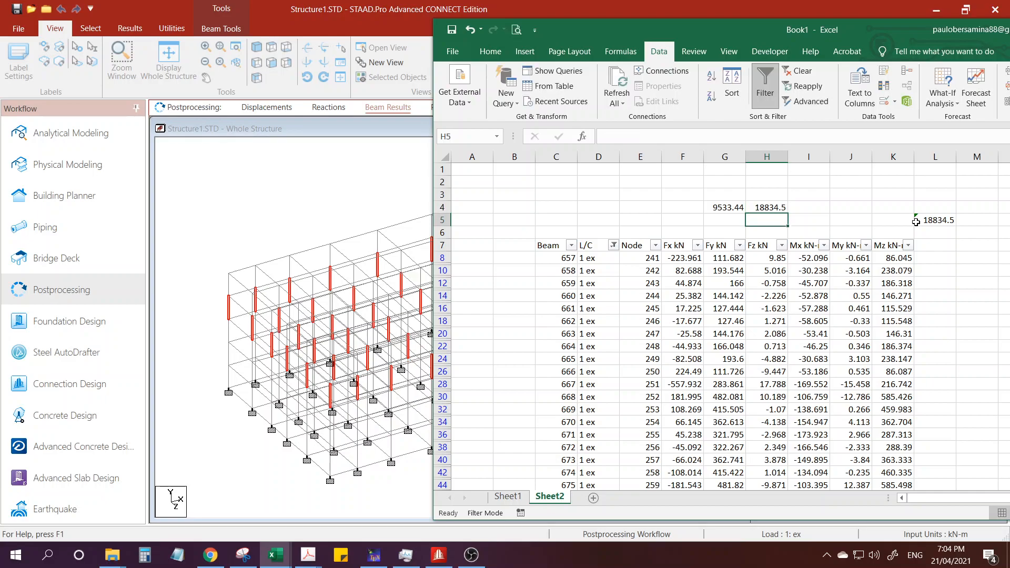
Enter a formula in cell G3 that references the recorded shear in G4.
{"action": "left_click", "coordinate": [686, 193]}
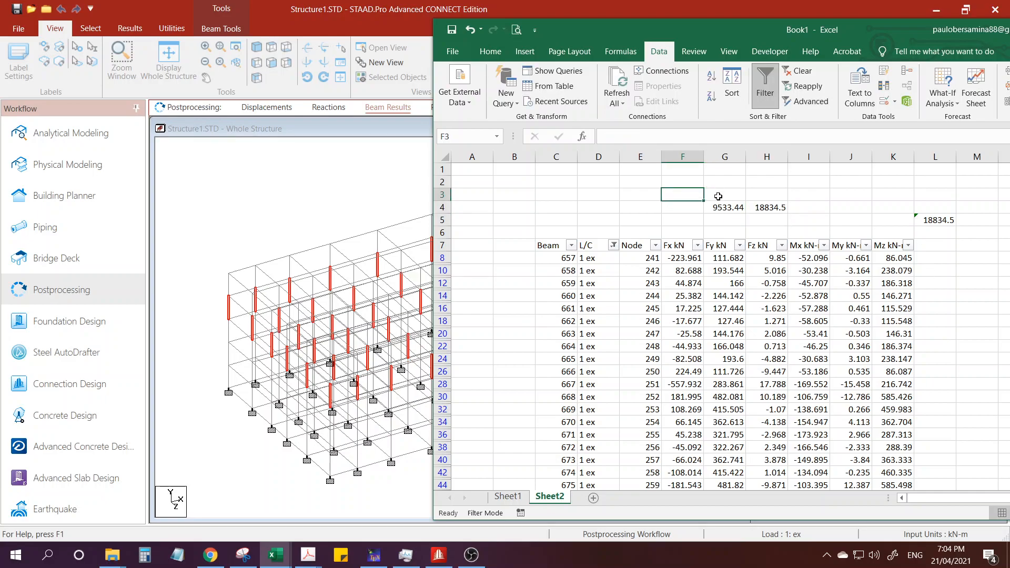
{"action": "left_click", "coordinate": [718, 195]}
{"action": "type", "text": "="}
{"action": "left_click", "coordinate": [724, 207]}
{"action": "key", "text": "Return"}
Enter a formula in cell H3 that subtracts the shear in G4 from the shear in H4.
{"action": "left_click", "coordinate": [769, 208]}
{"action": "left_click", "coordinate": [764, 196]}
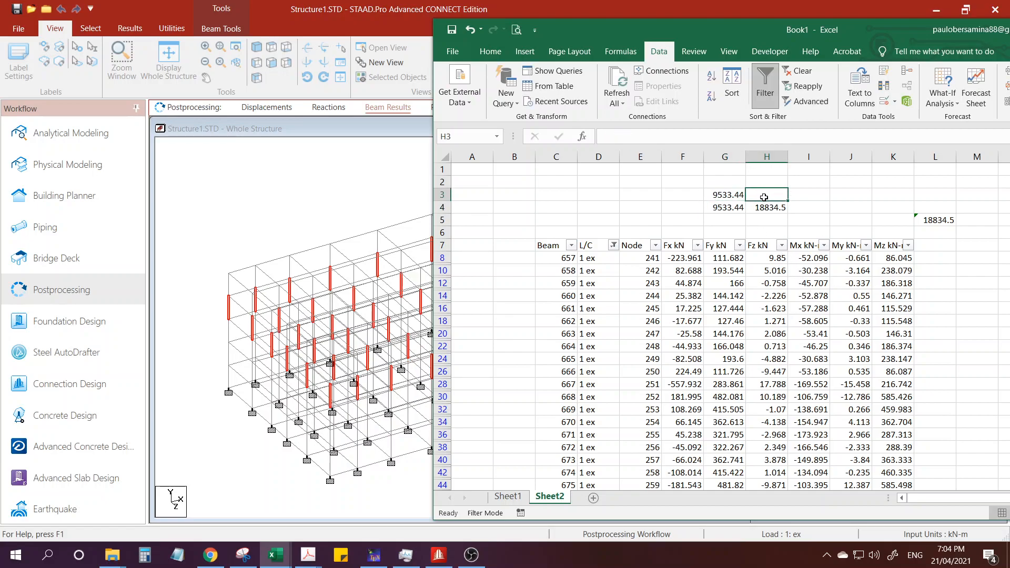
{"action": "type", "text": "="}
{"action": "left_click", "coordinate": [765, 206]}
{"action": "type", "text": "-"}
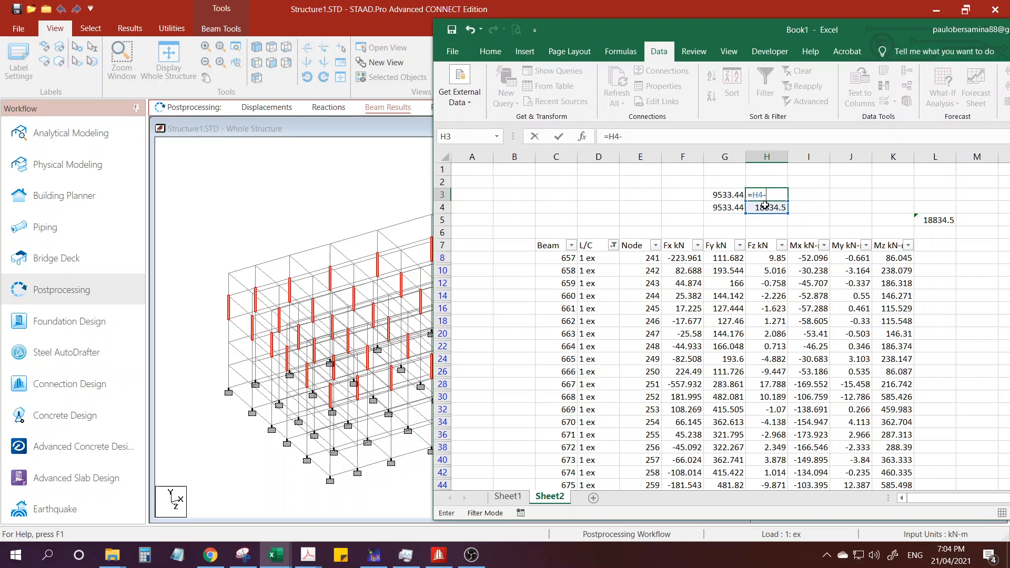
{"action": "left_click", "coordinate": [728, 207]}
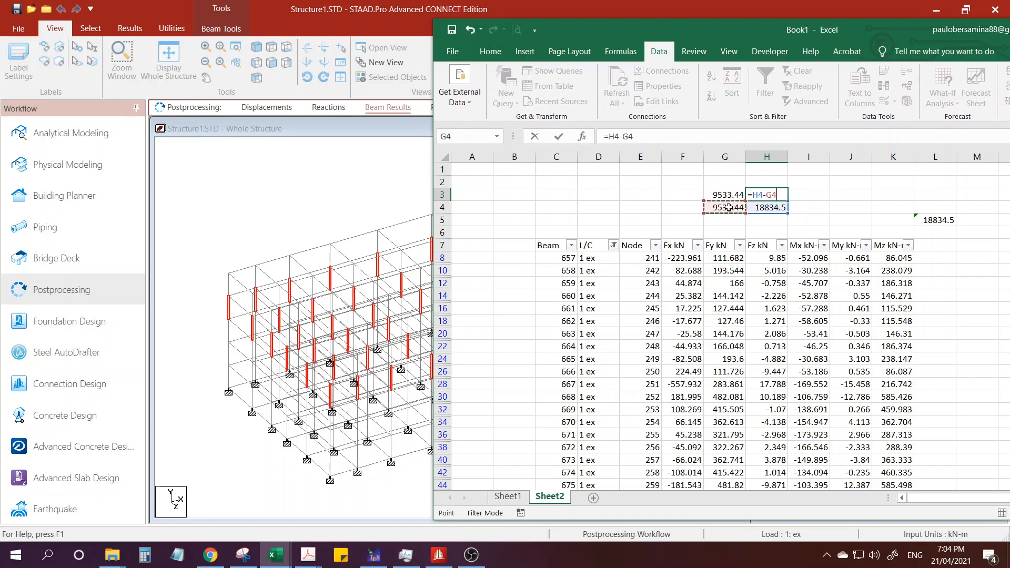
{"action": "key", "text": "Return"}
Label the storey columns by entering 5th in cell G2 and 4th in cell H2.
{"action": "left_click", "coordinate": [725, 183]}
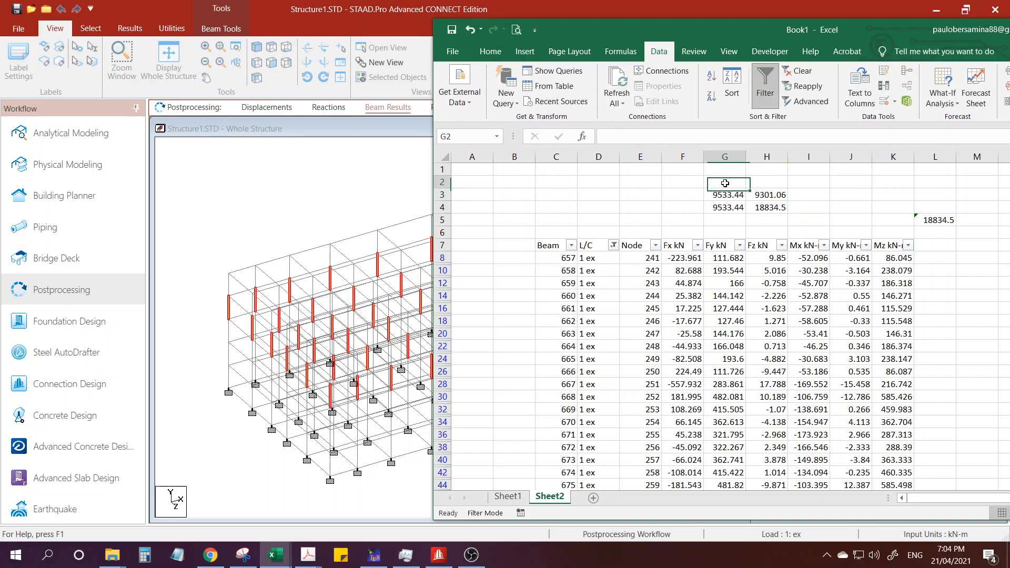
{"action": "type", "text": "5th"}
{"action": "key", "text": "Return"}
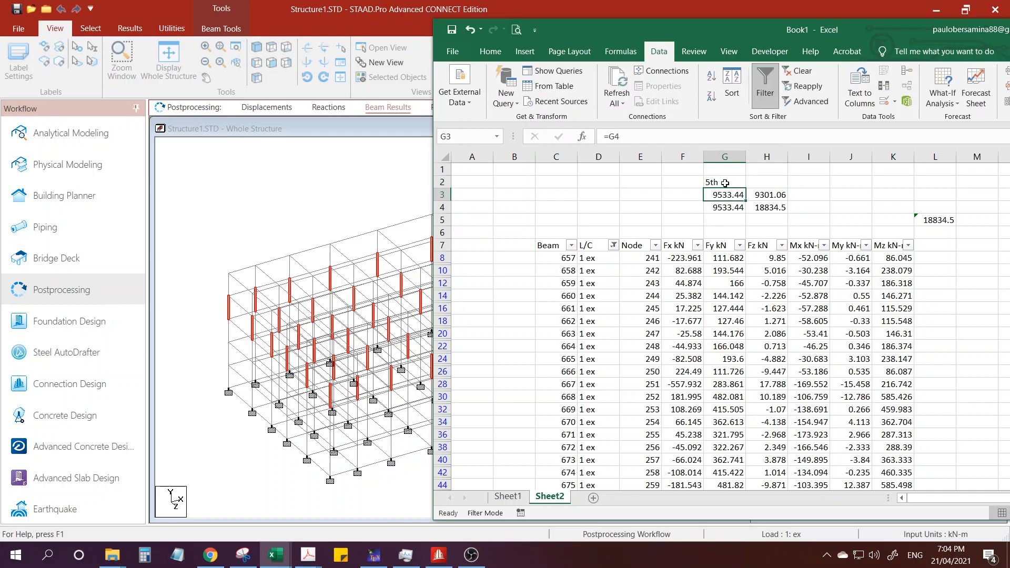
{"action": "left_click", "coordinate": [765, 185]}
{"action": "type", "text": "4th"}
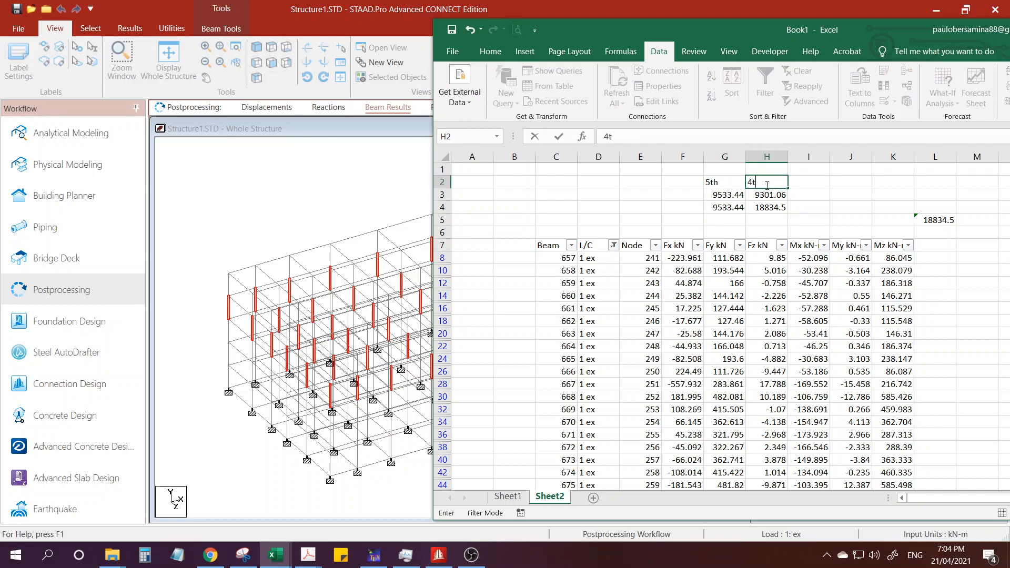
{"action": "key", "text": "Return"}
Compare the storey force in H3 with the 5th level Fi in the Vertical Distribution table of 5storey.xlsm.
{"action": "left_click", "coordinate": [734, 209]}
{"action": "left_click", "coordinate": [778, 192]}
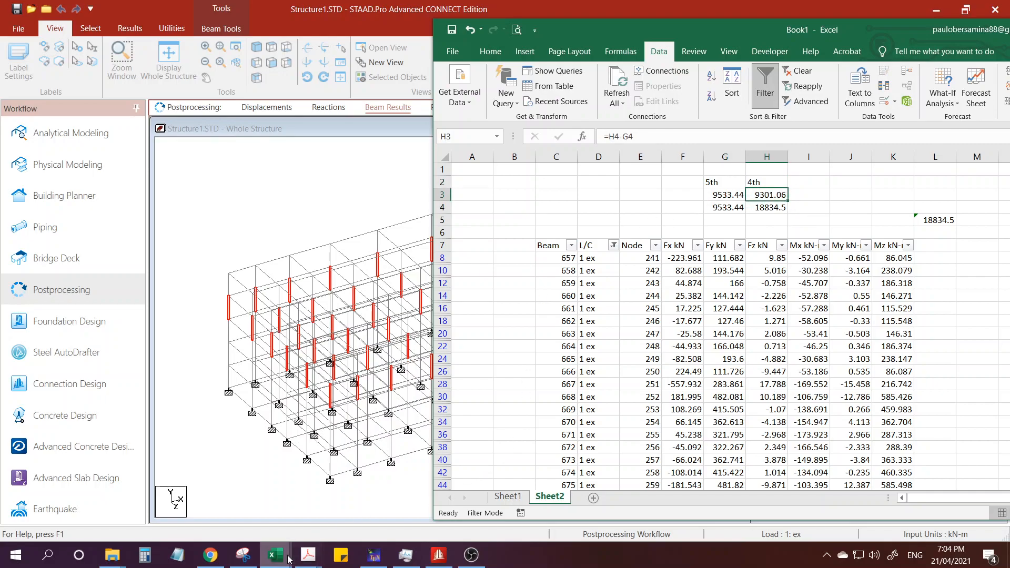
{"action": "mouse_move", "coordinate": [276, 554]}
{"action": "left_click", "coordinate": [336, 511]}
{"action": "left_click", "coordinate": [334, 391]}
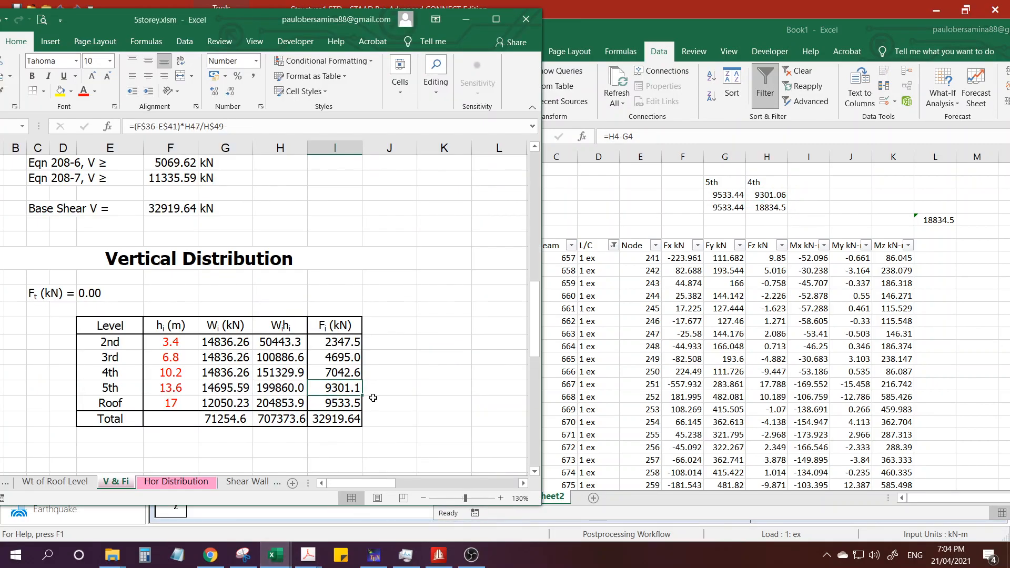
{"action": "key", "text": "ctrl"}
{"action": "key", "text": "ctrl"}
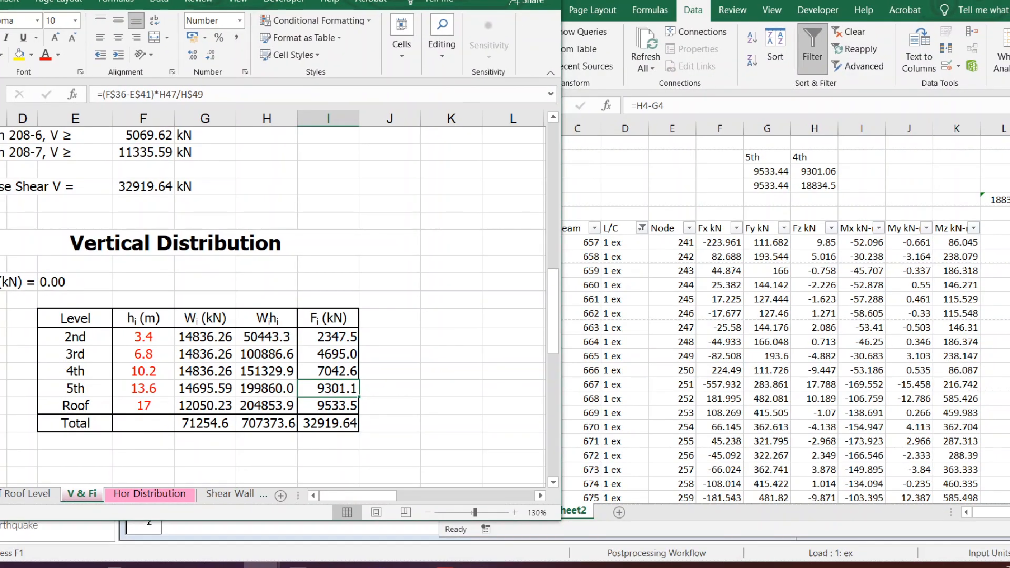
{"action": "left_click_drag", "start_coordinate": [839, 168], "coordinate": [863, 149]}
{"action": "left_click_drag", "start_coordinate": [379, 389], "coordinate": [436, 360]}
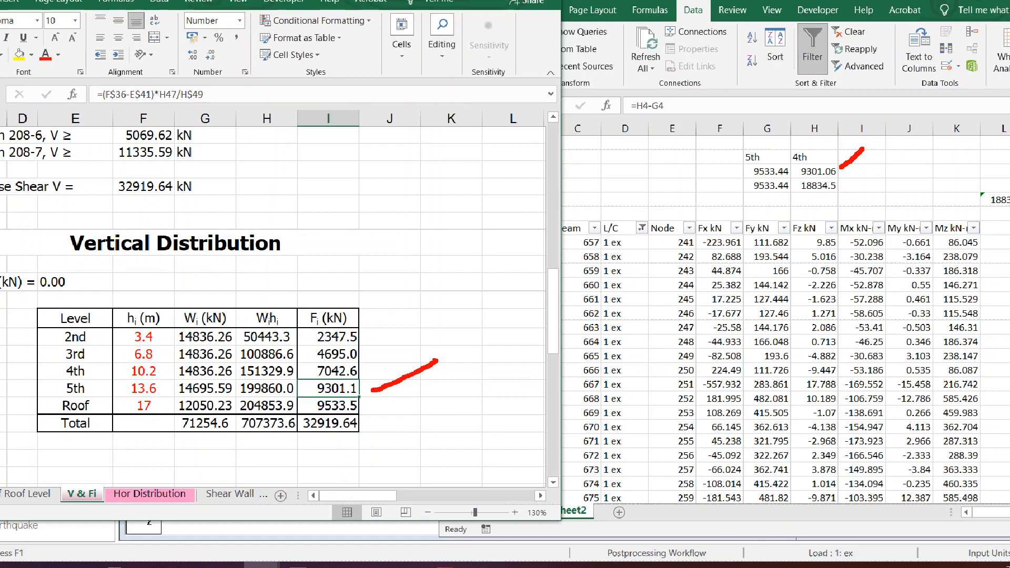
{"action": "mouse_move", "coordinate": [846, 179]}
{"action": "left_mouse_down"}
{"action": "mouse_move", "coordinate": [795, 183]}
{"action": "mouse_move", "coordinate": [844, 190]}
{"action": "left_mouse_up"}
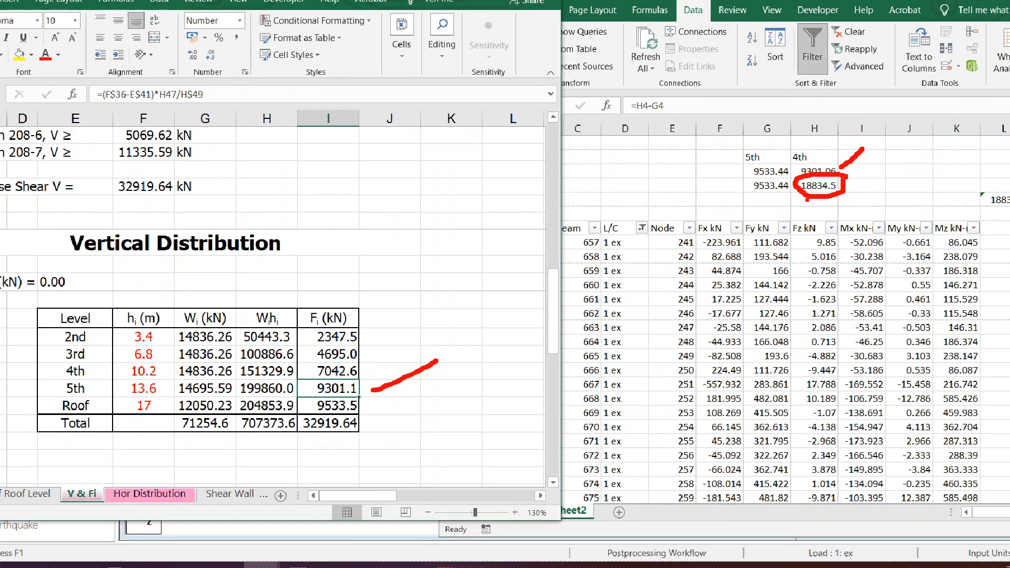
{"action": "left_click_drag", "start_coordinate": [708, 247], "coordinate": [707, 386]}
{"action": "left_click_drag", "start_coordinate": [708, 250], "coordinate": [905, 388]}
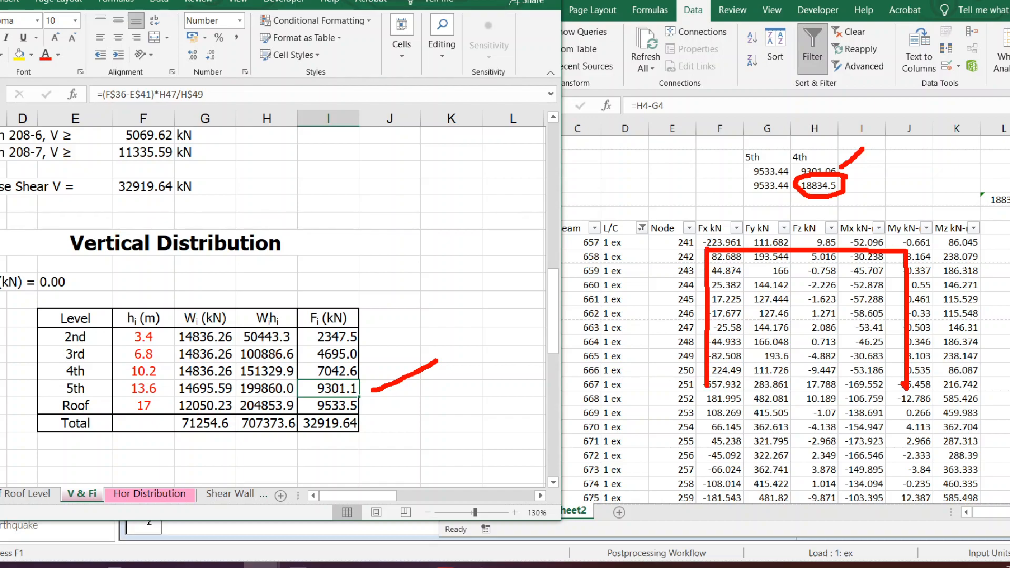
{"action": "left_click_drag", "start_coordinate": [640, 255], "coordinate": [700, 251]}
{"action": "left_click_drag", "start_coordinate": [643, 290], "coordinate": [704, 287]}
{"action": "mouse_move", "coordinate": [715, 240]}
{"action": "left_mouse_down"}
{"action": "mouse_move", "coordinate": [686, 231]}
{"action": "mouse_move", "coordinate": [723, 280]}
{"action": "left_mouse_up"}
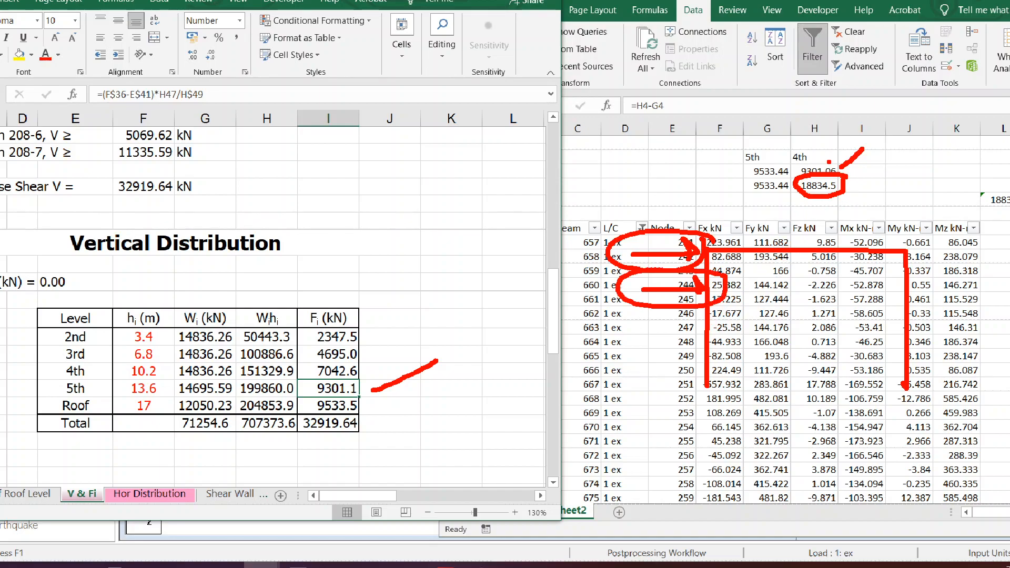
{"action": "left_click_drag", "start_coordinate": [654, 324], "coordinate": [705, 323]}
{"action": "mouse_move", "coordinate": [695, 314]}
{"action": "left_mouse_down"}
{"action": "mouse_move", "coordinate": [705, 321]}
{"action": "mouse_move", "coordinate": [655, 309]}
{"action": "mouse_move", "coordinate": [732, 334]}
{"action": "mouse_move", "coordinate": [725, 310]}
{"action": "left_mouse_up"}
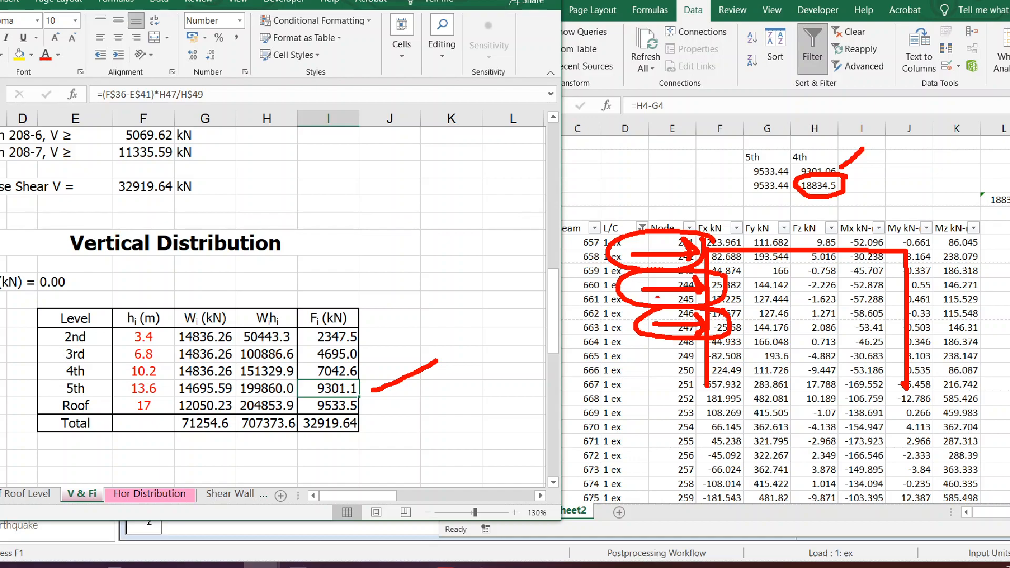
{"action": "key", "text": "Escape"}
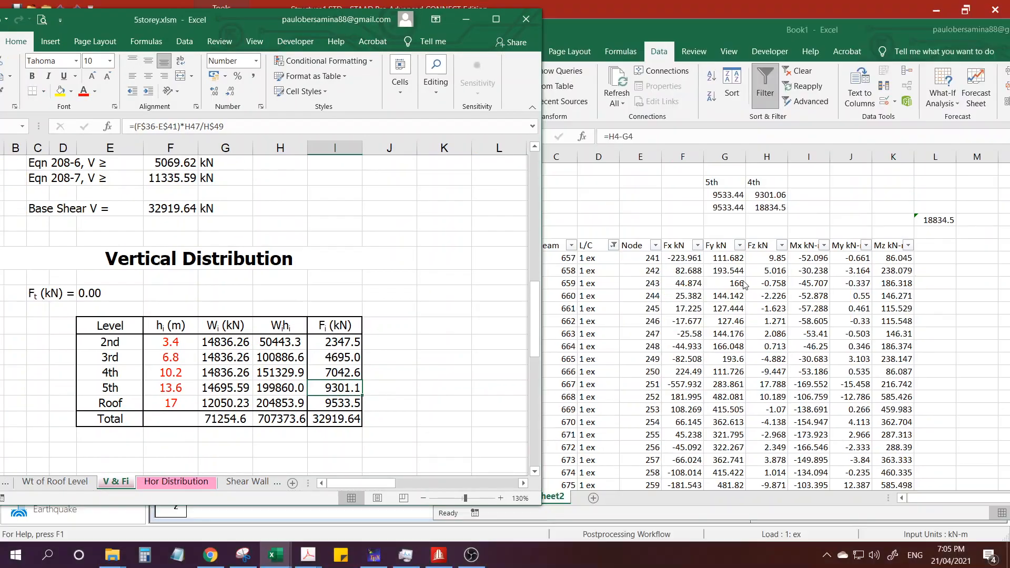
Switch to STAAD.Pro and set the beam end forces results range to group G3: _3C.
{"action": "left_click", "coordinate": [478, 517]}
{"action": "left_click", "coordinate": [439, 554]}
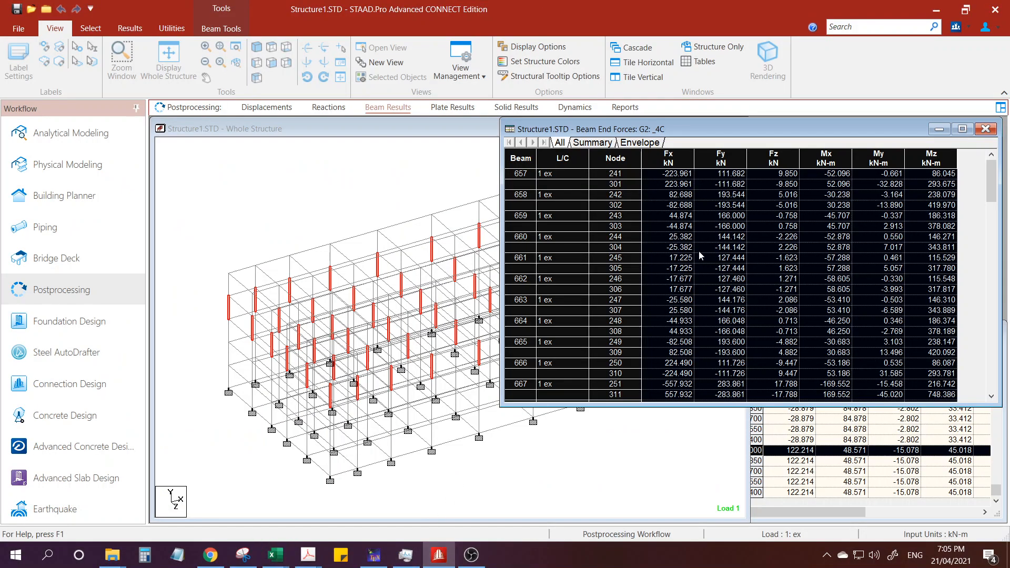
{"action": "right_click", "coordinate": [589, 197]}
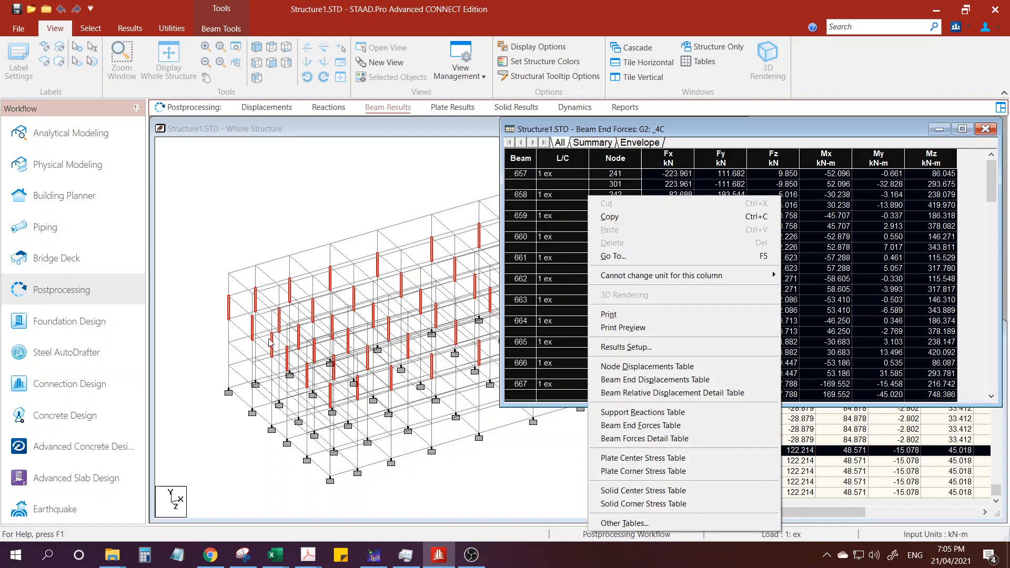
{"action": "left_click", "coordinate": [616, 347]}
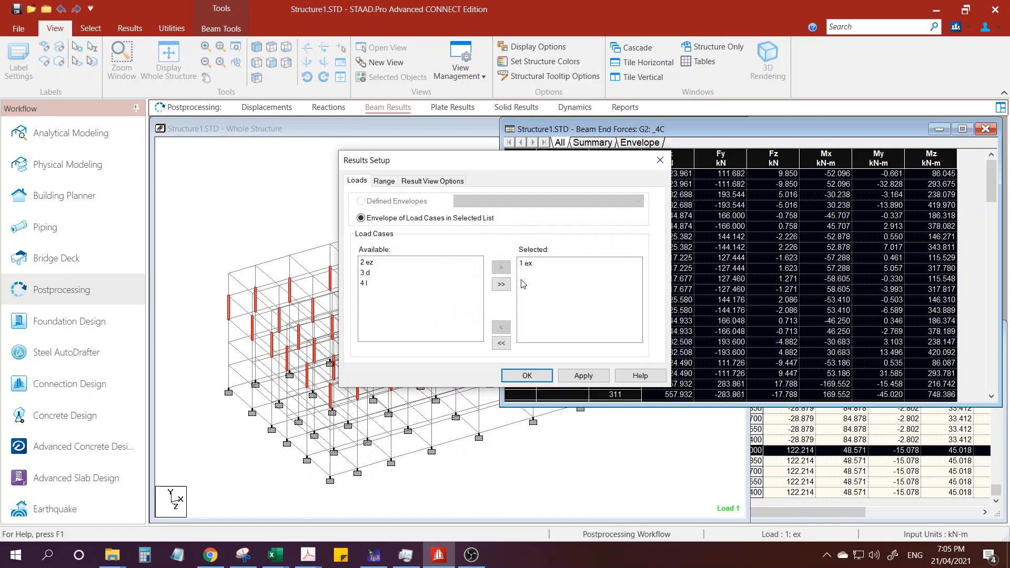
{"action": "left_click", "coordinate": [384, 180]}
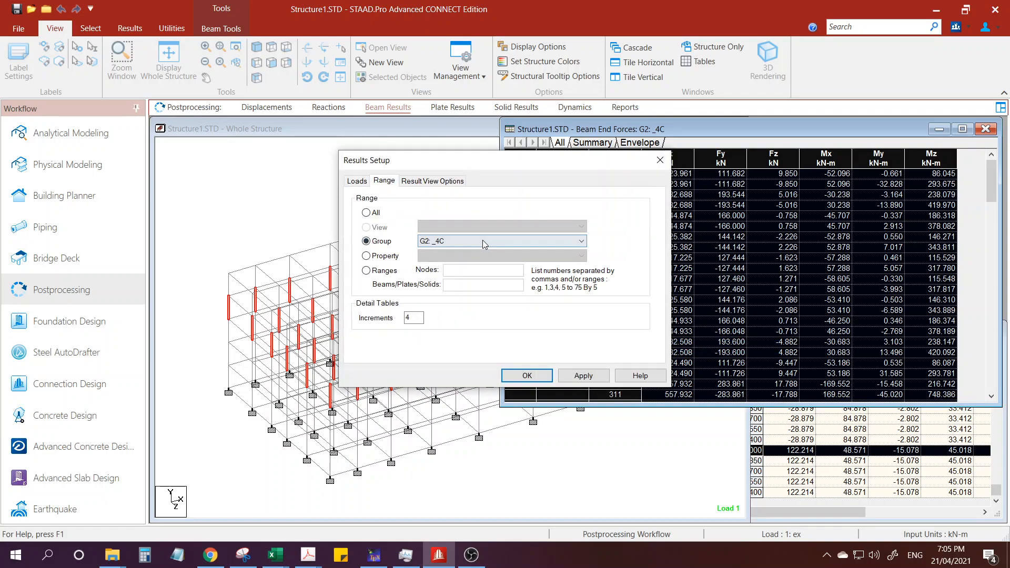
{"action": "left_click", "coordinate": [507, 241]}
{"action": "left_click", "coordinate": [441, 269]}
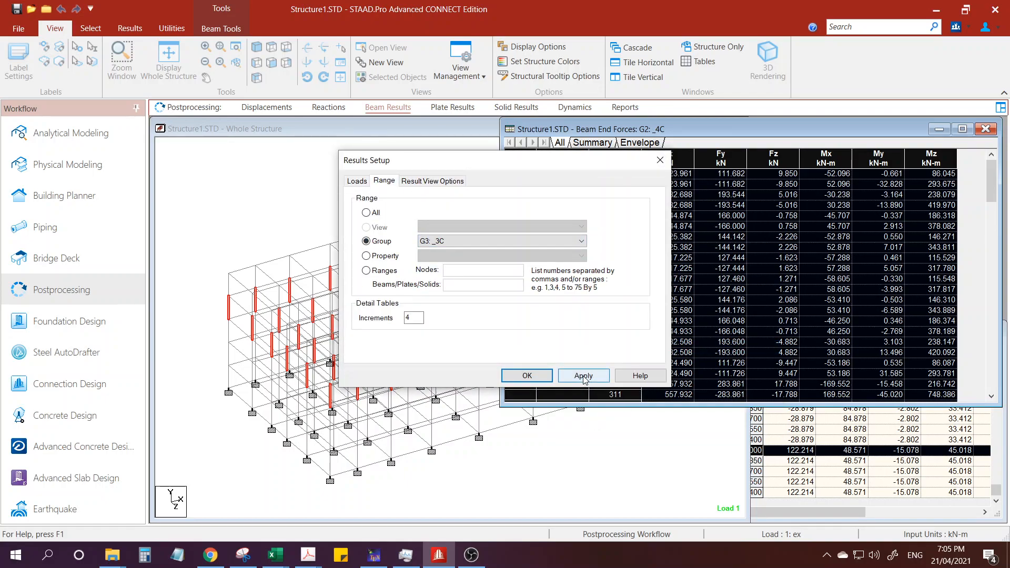
{"action": "left_click", "coordinate": [583, 375]}
{"action": "left_click", "coordinate": [526, 376]}
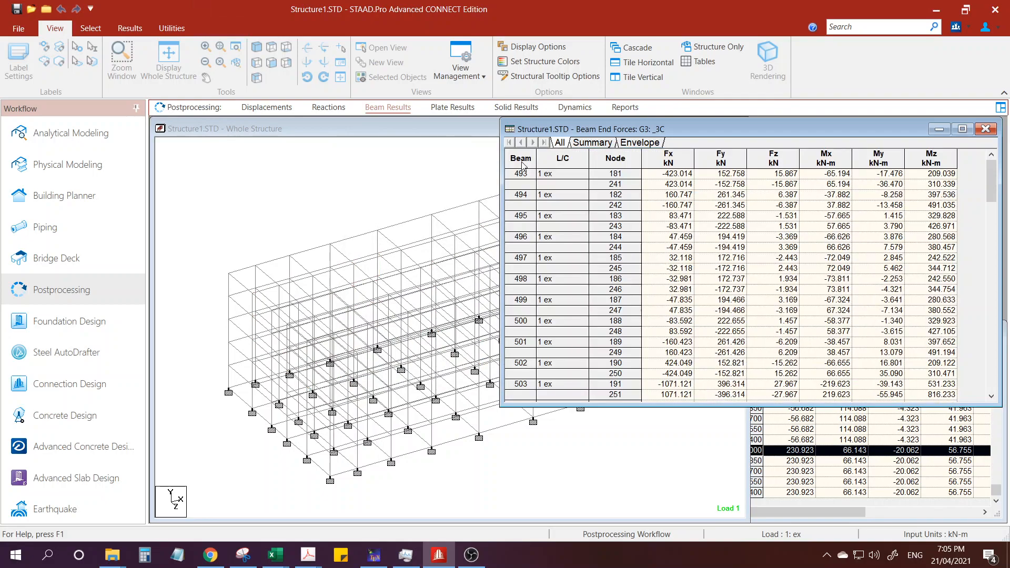
Copy the whole Beam End Forces table for group _3C and paste it over the Book1 Sheet2 table starting at C7.
{"action": "right_click", "coordinate": [523, 166]}
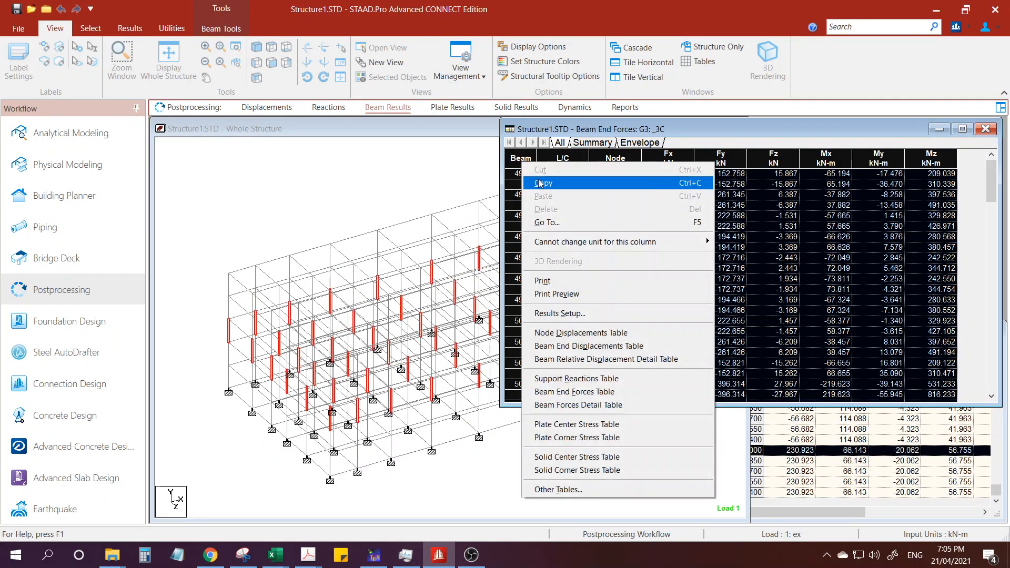
{"action": "left_click", "coordinate": [540, 183]}
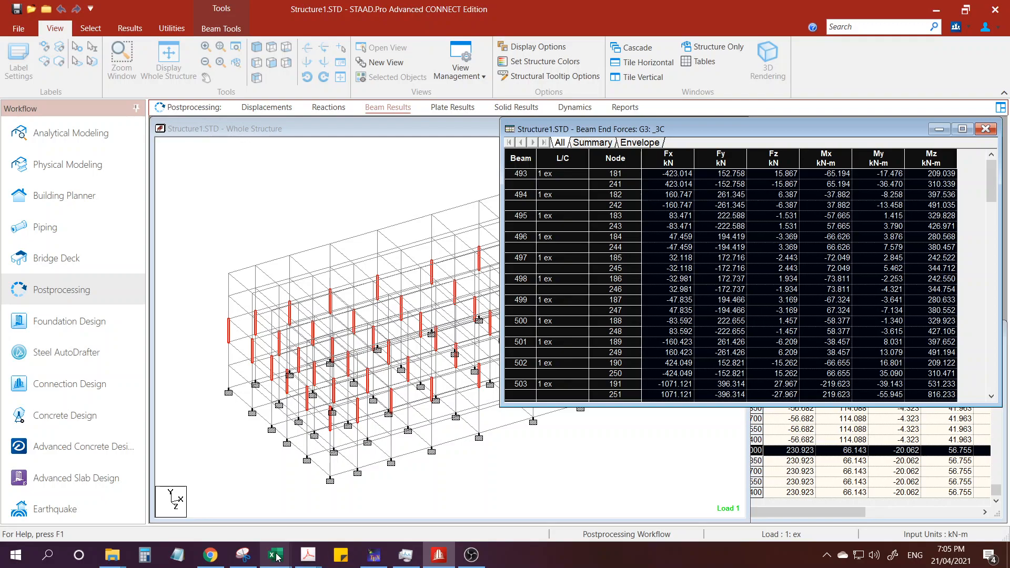
{"action": "mouse_move", "coordinate": [275, 556]}
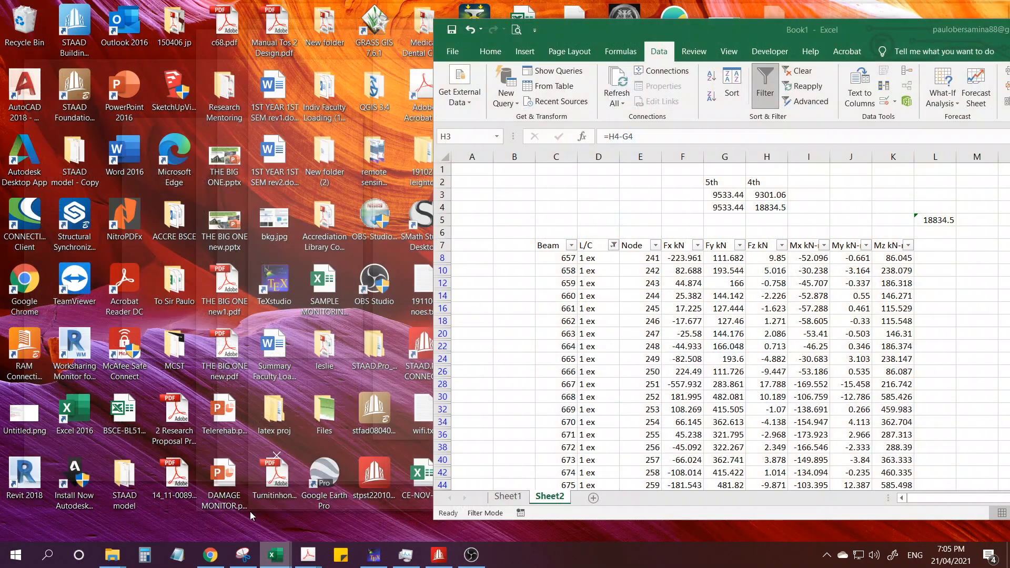
{"action": "left_click", "coordinate": [251, 511]}
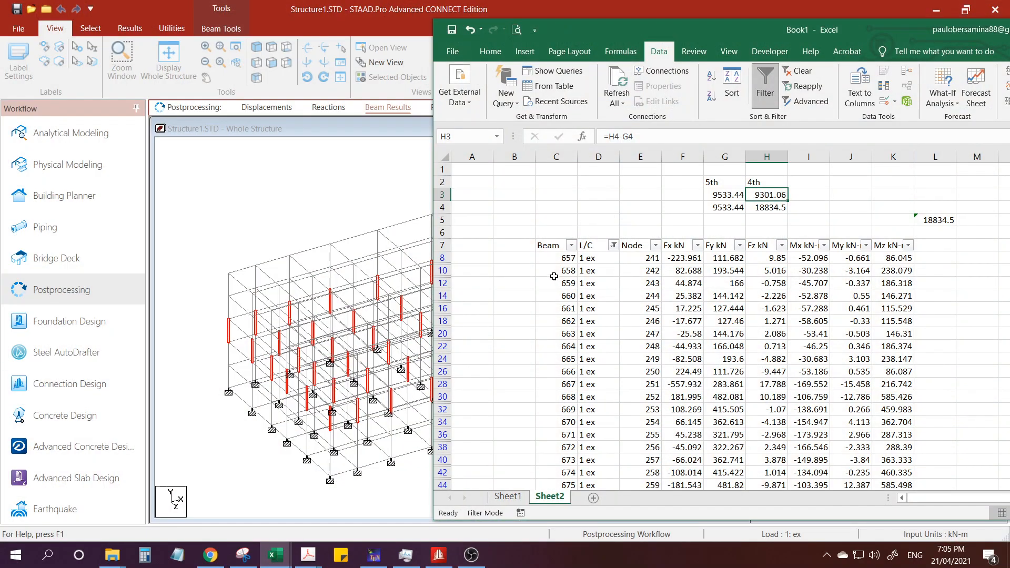
{"action": "left_click", "coordinate": [547, 246]}
{"action": "key", "text": "ctrl+v"}
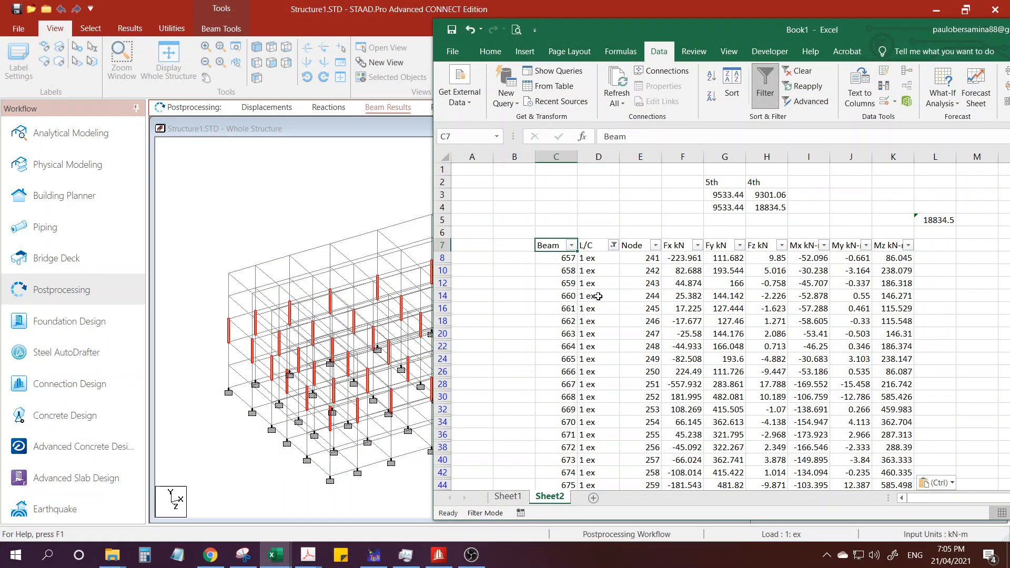
Check the shear subtotal in L5 and record 25877.09 as a fixed value in cell I4.
{"action": "left_click", "coordinate": [938, 222]}
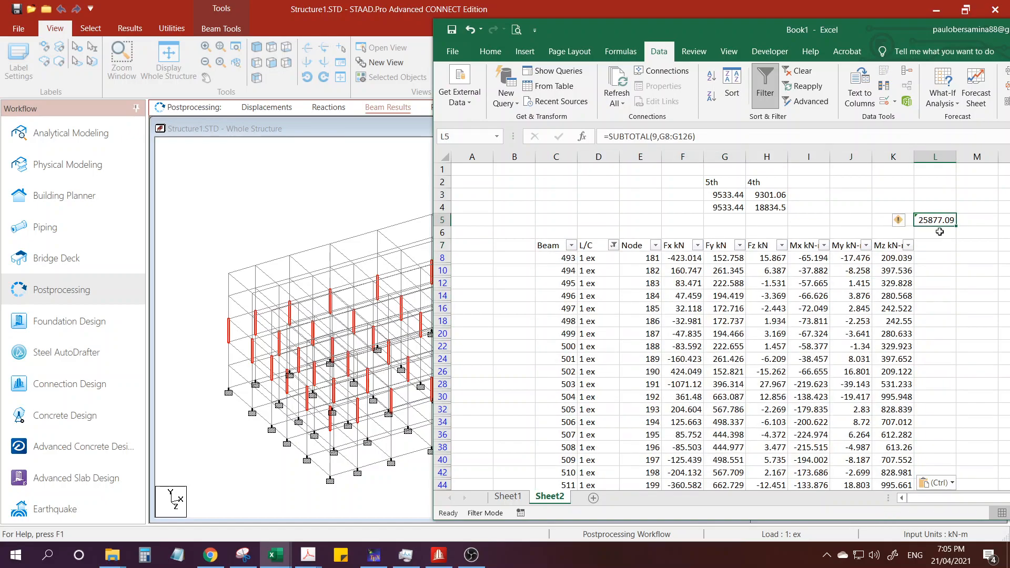
{"action": "left_click", "coordinate": [813, 209]}
{"action": "type", "text": "25877.09"}
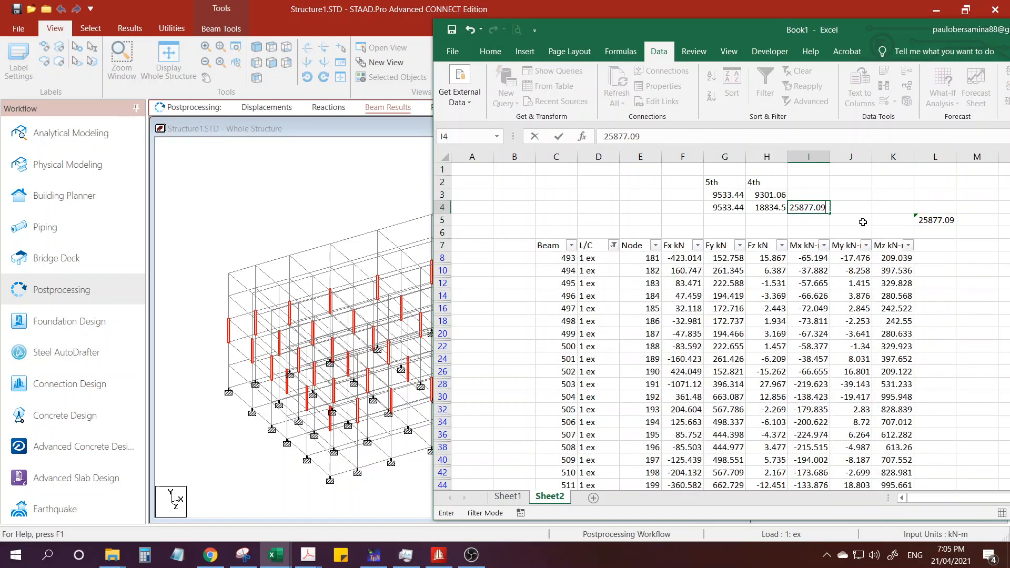
{"action": "key", "text": "Return"}
Extend the difference formula from H3 into I3 and label the column 3rd in cell I2.
{"action": "left_click", "coordinate": [774, 196]}
{"action": "left_click_drag", "start_coordinate": [787, 198], "coordinate": [823, 200]}
{"action": "left_click", "coordinate": [812, 195]}
{"action": "left_click", "coordinate": [803, 181]}
{"action": "type", "text": "3rd"}
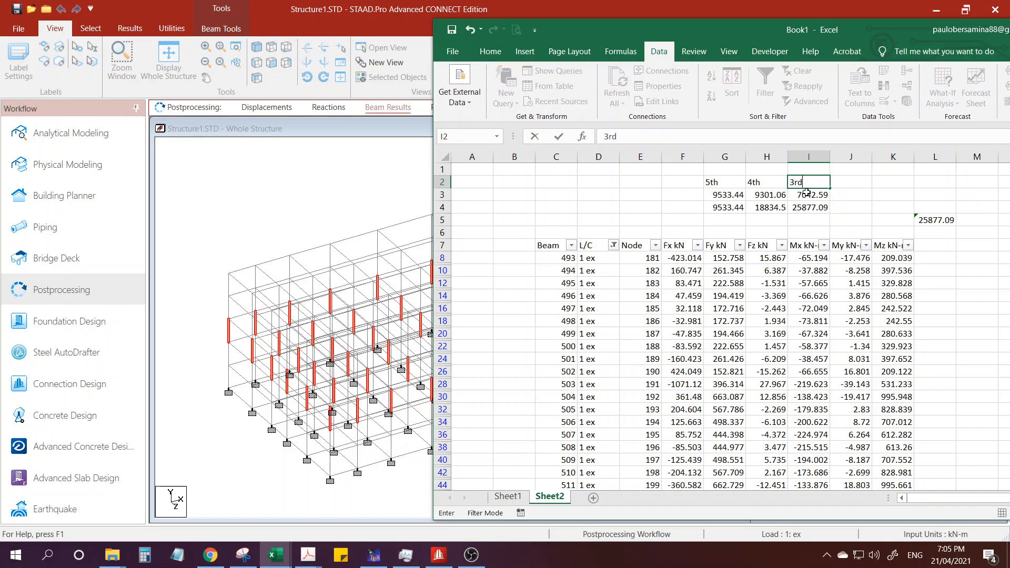
{"action": "left_click", "coordinate": [810, 197]}
Compare the storey force in I3 with the 4th level Fi in the Vertical Distribution table of 5storey.xlsm.
{"action": "left_click", "coordinate": [813, 209]}
{"action": "left_click", "coordinate": [814, 195]}
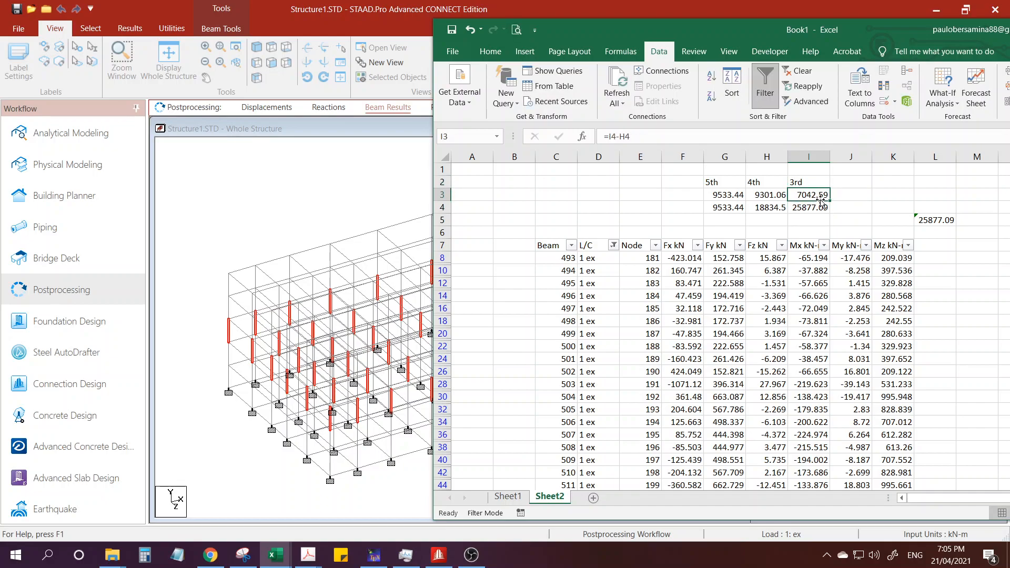
{"action": "left_click", "coordinate": [821, 200]}
{"action": "left_click", "coordinate": [275, 554]}
{"action": "left_click", "coordinate": [335, 475]}
{"action": "left_click", "coordinate": [335, 377]}
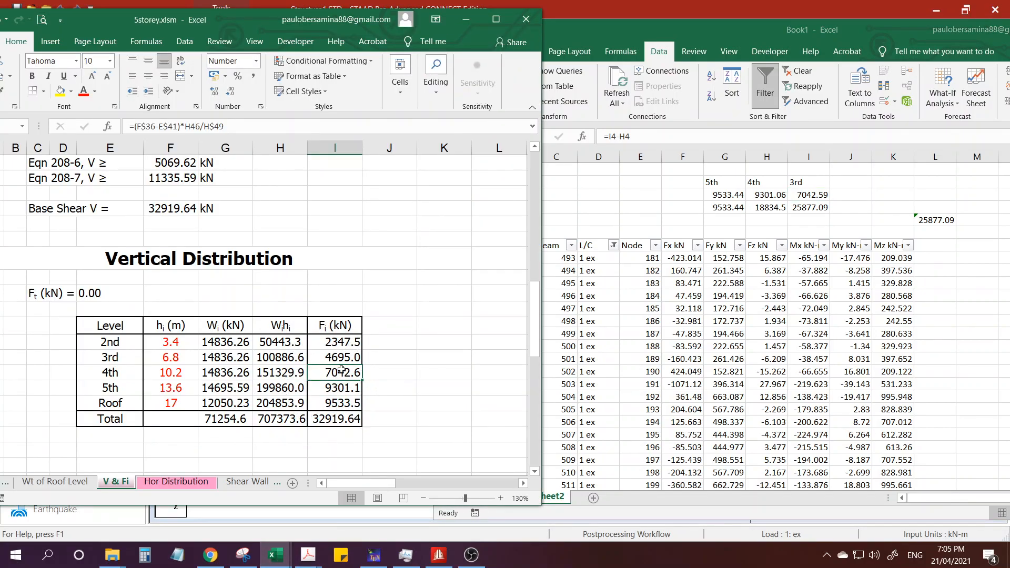
{"action": "left_click", "coordinate": [348, 377]}
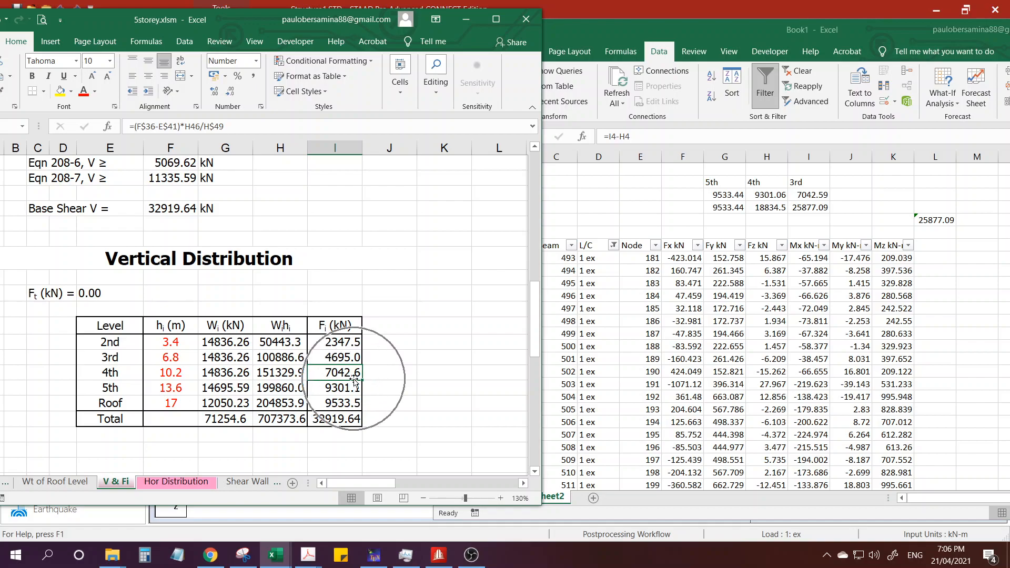
Return to Book1 and label the remaining storey columns 2nd in cell J2 and 1st in cell K2.
{"action": "left_click", "coordinate": [814, 196]}
{"action": "left_click", "coordinate": [849, 182]}
{"action": "type", "text": "2"}
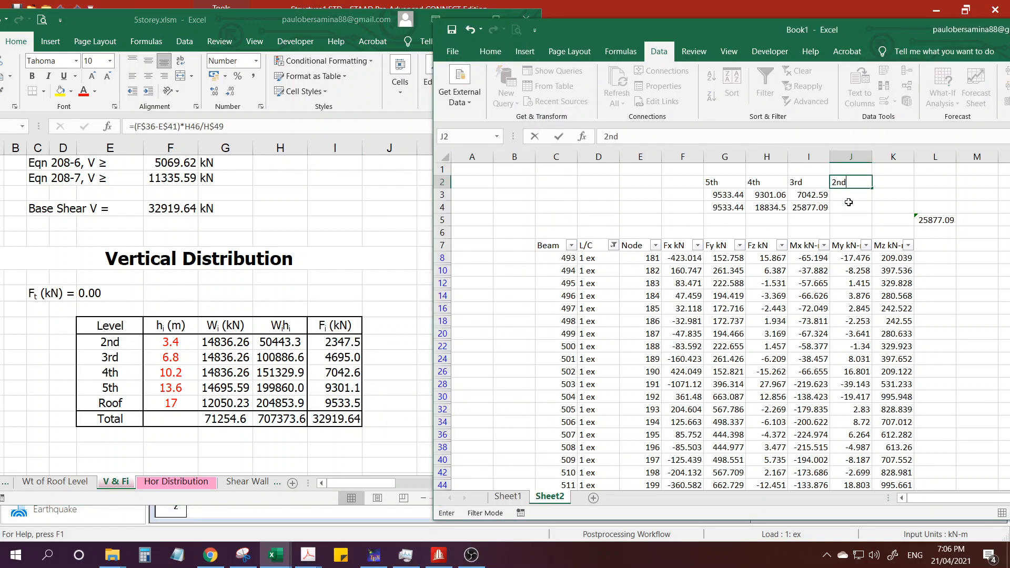
{"action": "type", "text": "nd"}
{"action": "key", "text": "Return"}
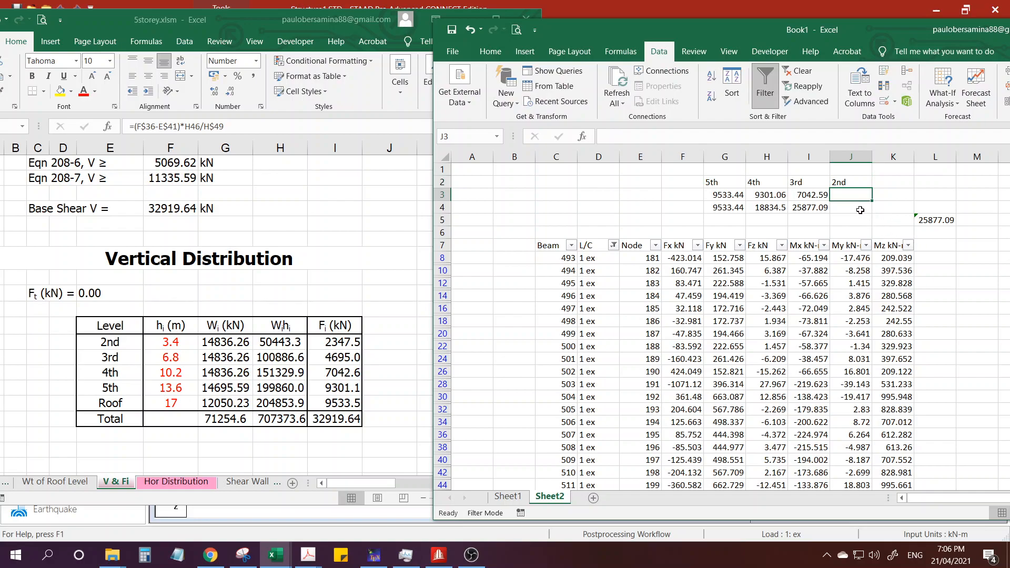
{"action": "left_click", "coordinate": [882, 184]}
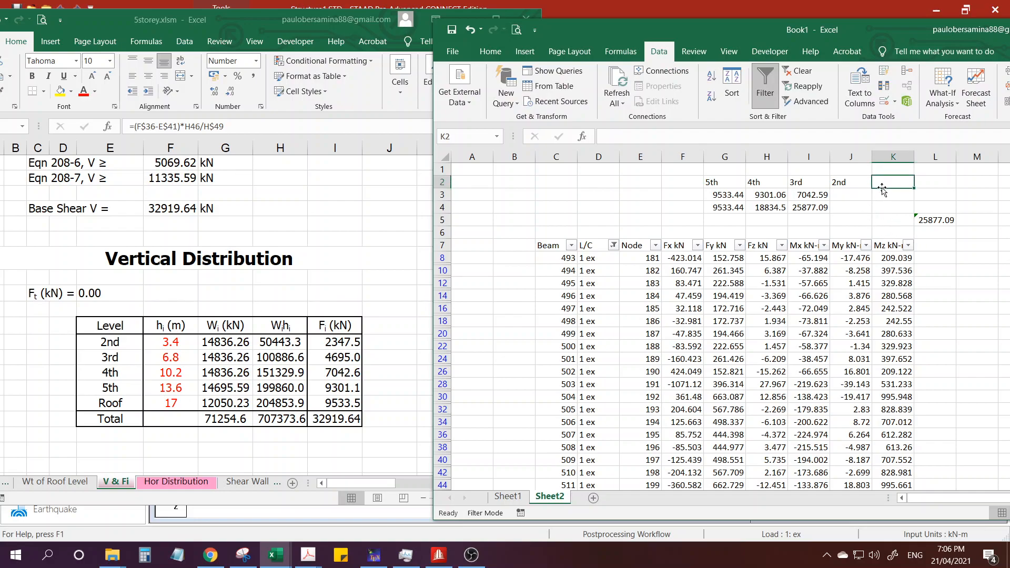
{"action": "type", "text": "1st"}
{"action": "key", "text": "Return"}
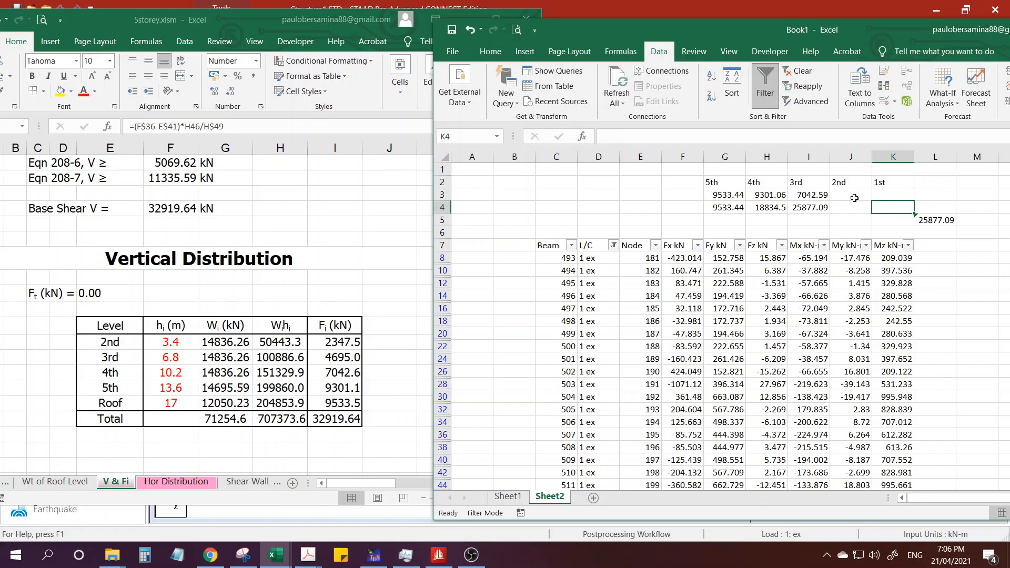
{"action": "left_click", "coordinate": [858, 198]}
{"action": "left_click", "coordinate": [857, 208]}
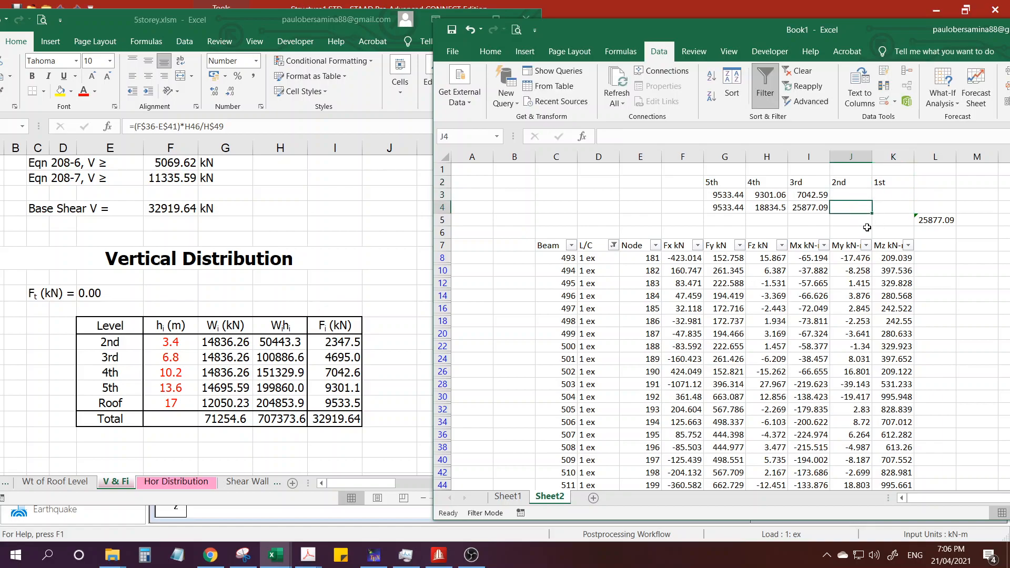
{"action": "left_click", "coordinate": [861, 192]}
{"action": "left_click", "coordinate": [886, 196]}
{"action": "left_click", "coordinate": [850, 205]}
{"action": "left_click", "coordinate": [849, 193]}
{"action": "left_click", "coordinate": [840, 207]}
{"action": "left_click", "coordinate": [842, 194]}
{"action": "left_click", "coordinate": [842, 207]}
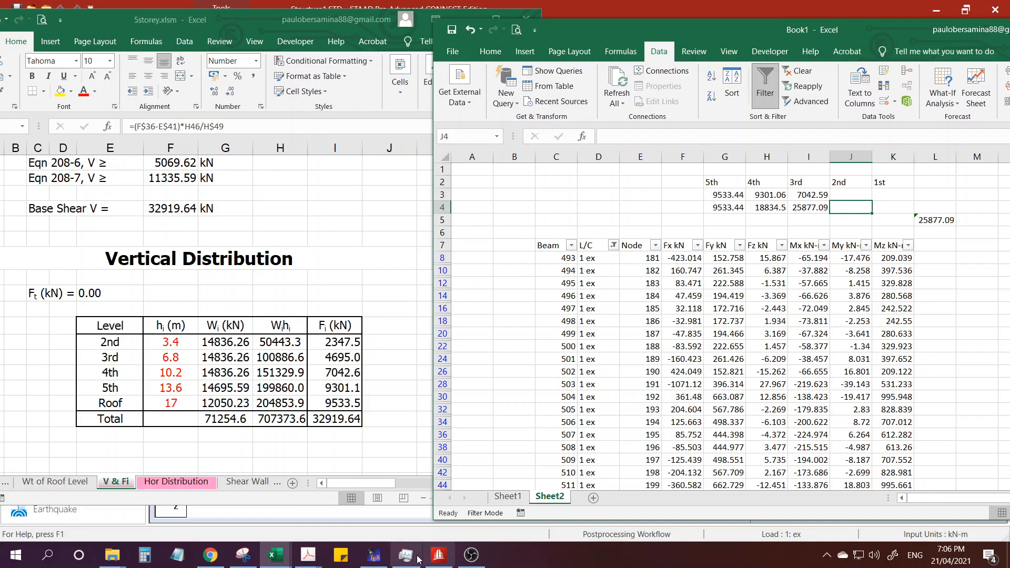
Switch to STAAD.Pro and limit the Beam End Forces results to group G4: _2C.
{"action": "left_click", "coordinate": [436, 557]}
{"action": "right_click", "coordinate": [646, 216]}
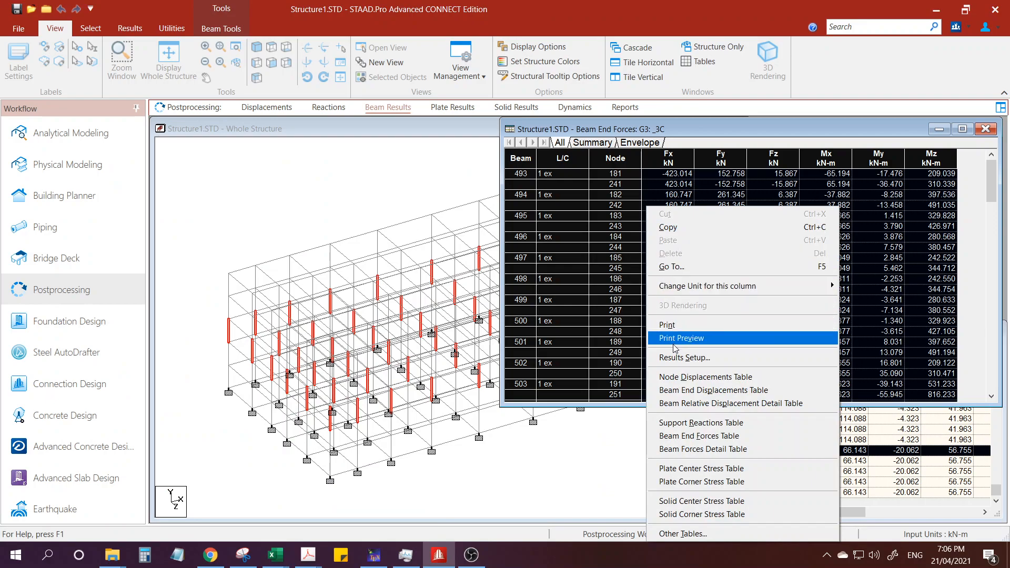
{"action": "left_click", "coordinate": [679, 357]}
{"action": "left_click", "coordinate": [384, 181]}
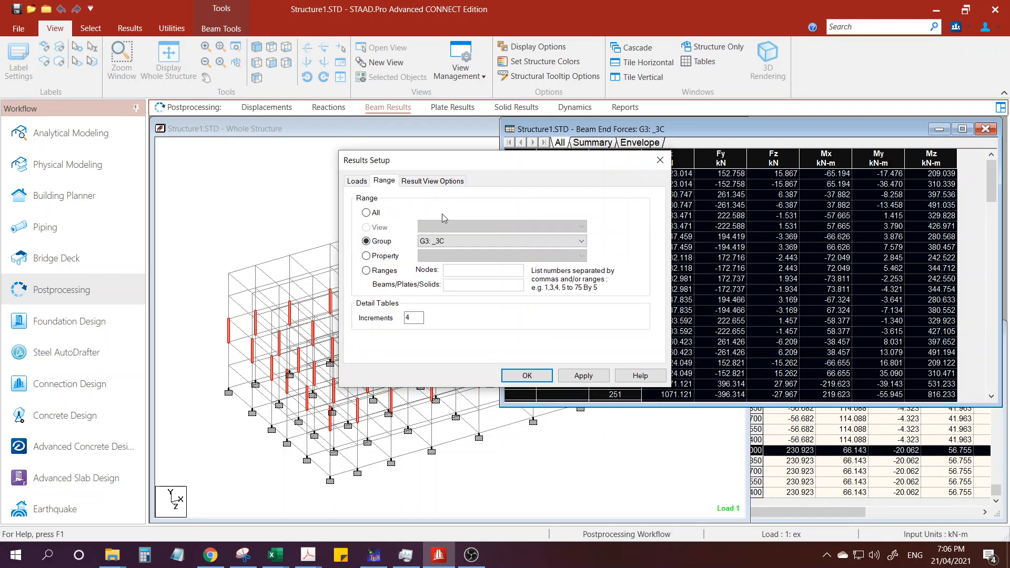
{"action": "left_click", "coordinate": [439, 241]}
{"action": "left_click", "coordinate": [438, 278]}
{"action": "left_click", "coordinate": [581, 375]}
{"action": "left_click", "coordinate": [527, 375]}
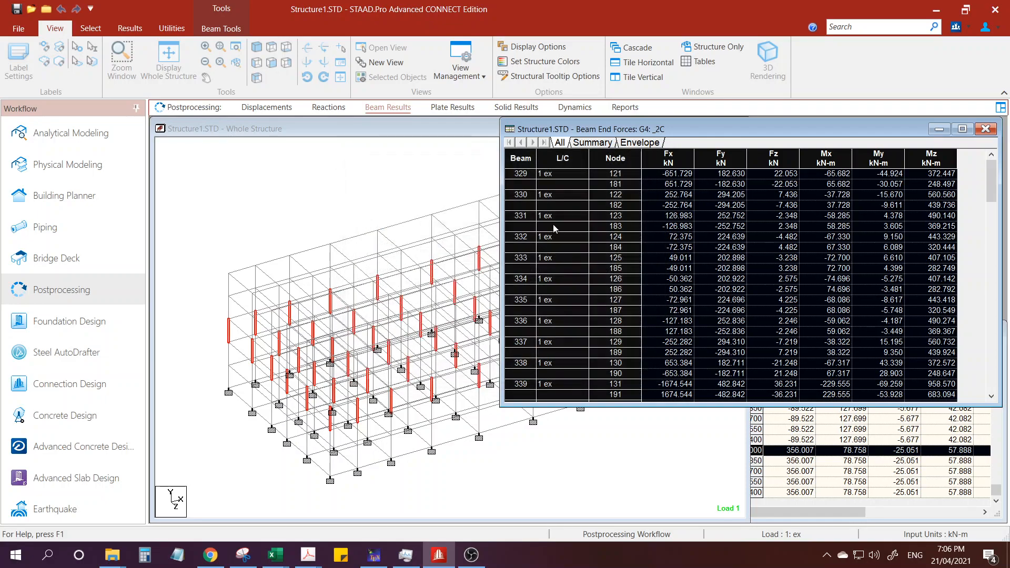
Copy the entire _2C Beam End Forces table and paste it over the existing data from cell C7 in Book1.
{"action": "left_click", "coordinate": [521, 161]}
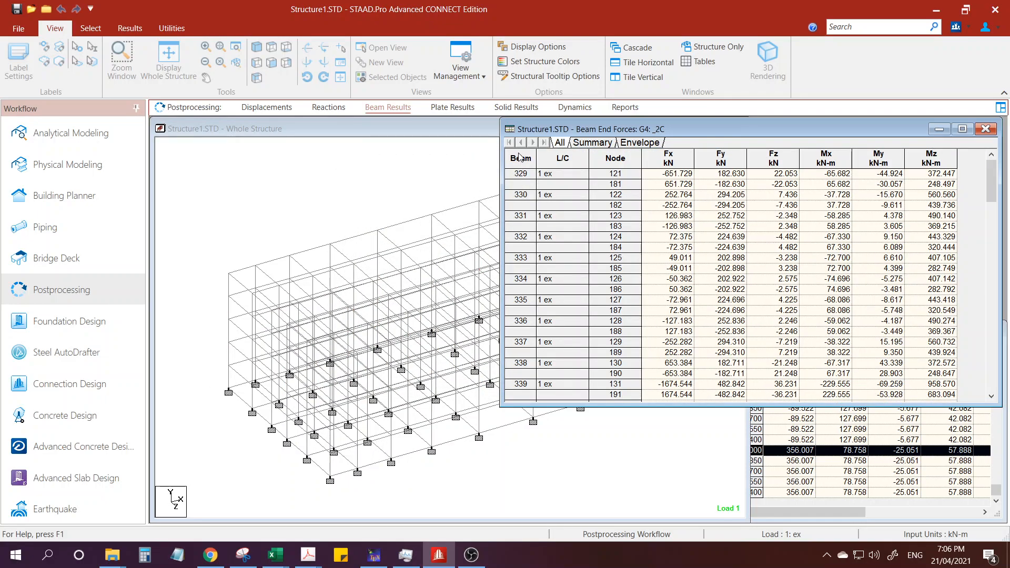
{"action": "left_click", "coordinate": [520, 157]}
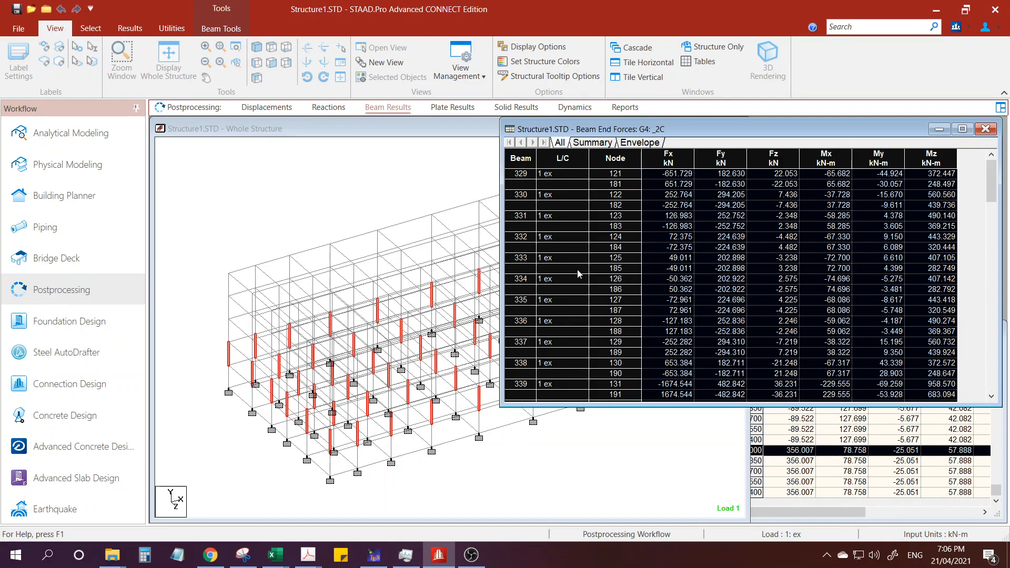
{"action": "right_click", "coordinate": [521, 161]}
{"action": "left_click", "coordinate": [537, 176]}
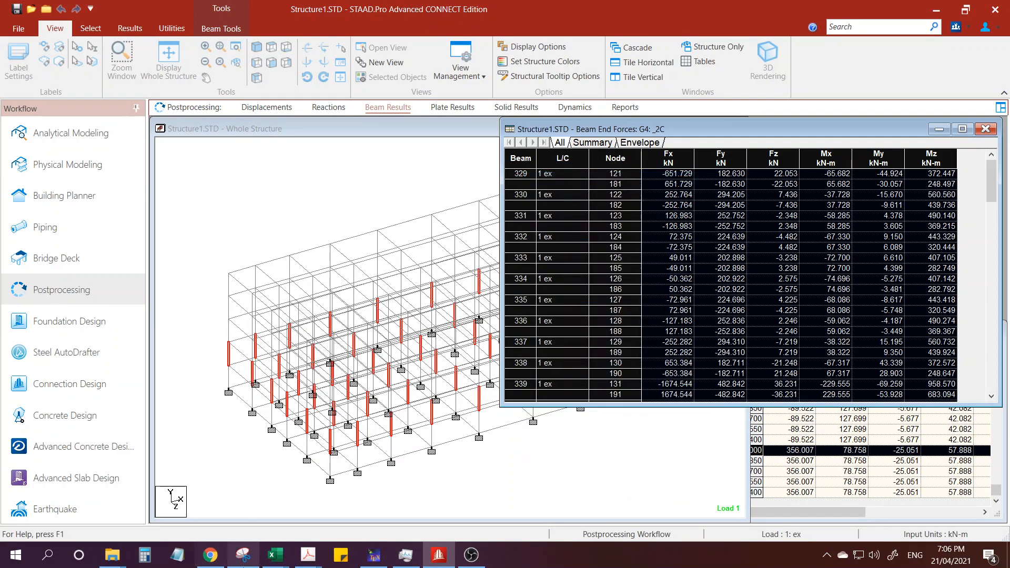
{"action": "mouse_move", "coordinate": [276, 558]}
{"action": "left_click", "coordinate": [226, 500]}
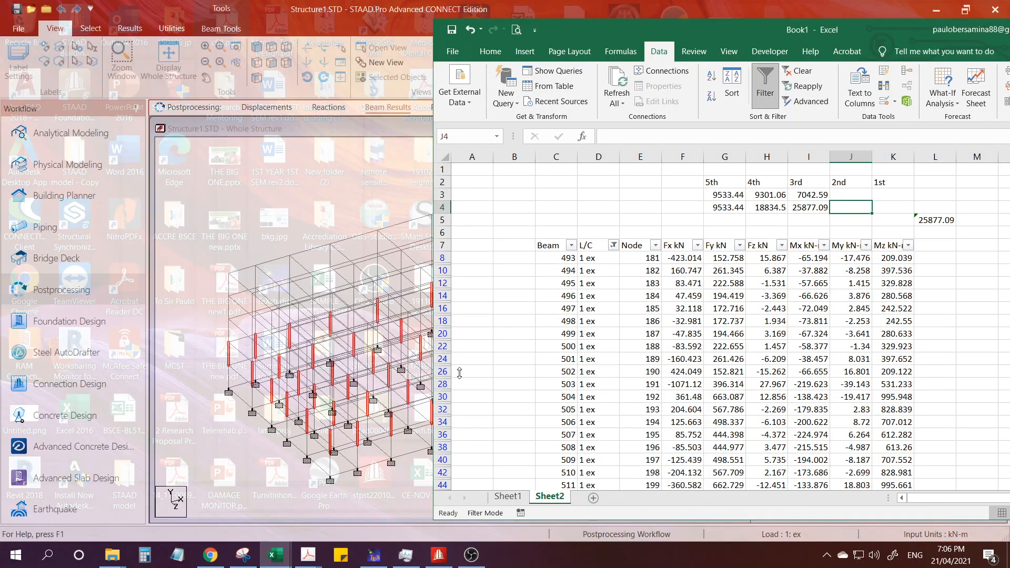
{"action": "left_click", "coordinate": [556, 248]}
{"action": "key", "text": "ctrl+v"}
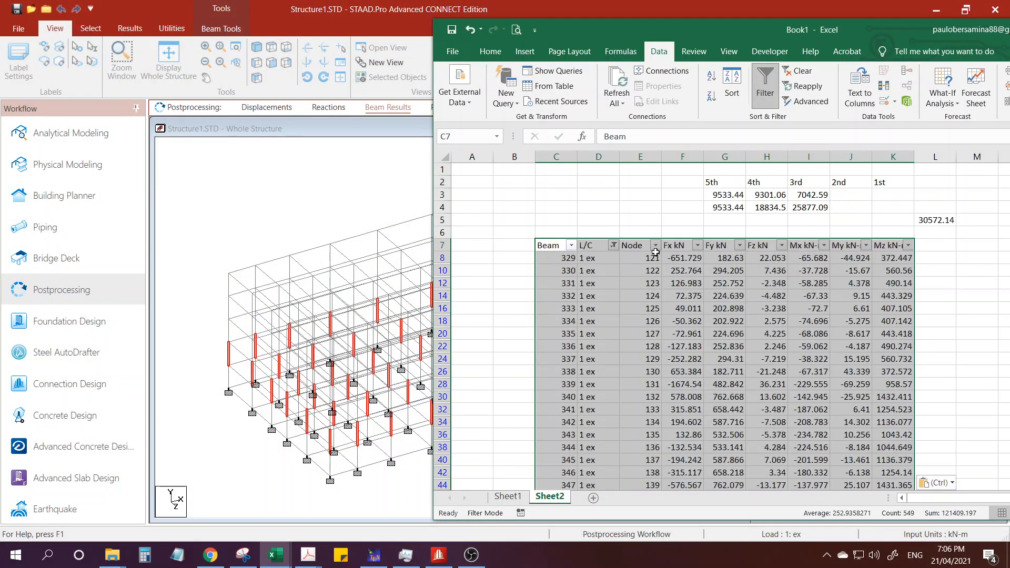
Check the shear subtotal in L5 and record 30572.14 as a fixed value in cell J4.
{"action": "left_click", "coordinate": [935, 220]}
{"action": "left_click", "coordinate": [845, 208]}
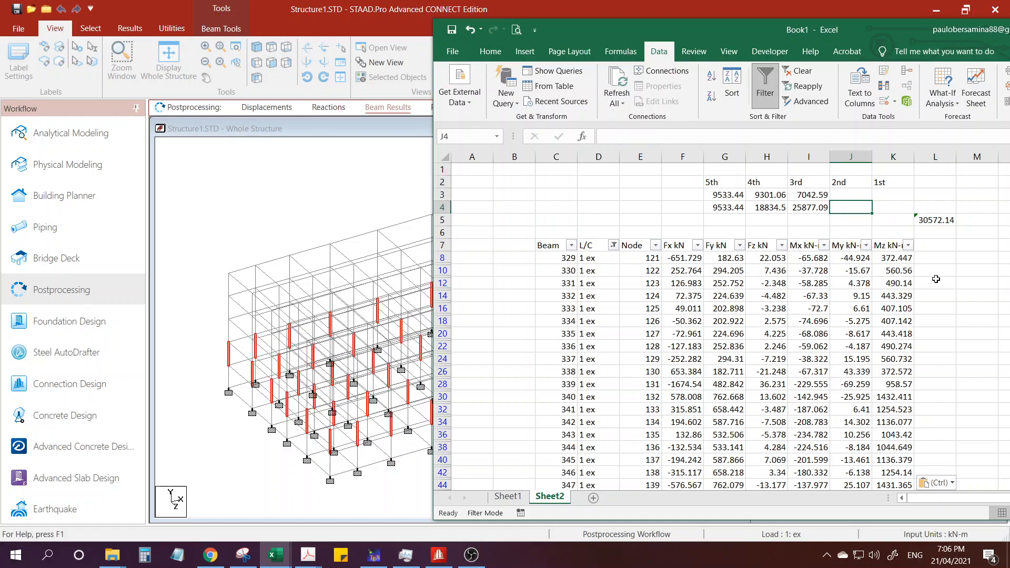
{"action": "type", "text": "30572.14"}
{"action": "key", "text": "Return"}
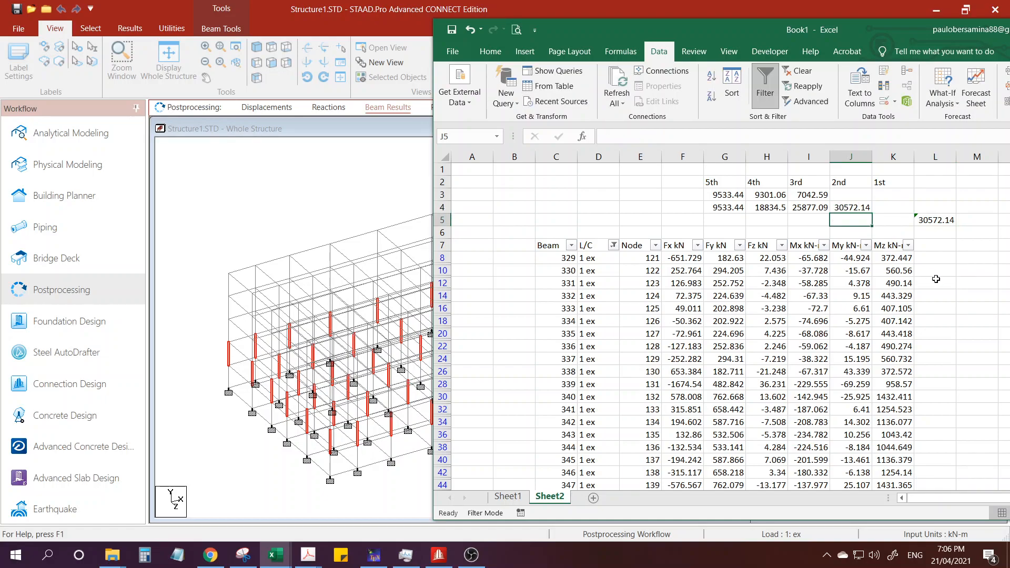
Extend the difference formula from I3 into J3 for the 2nd storey column.
{"action": "left_click", "coordinate": [804, 195]}
{"action": "left_click_drag", "start_coordinate": [831, 199], "coordinate": [863, 199]}
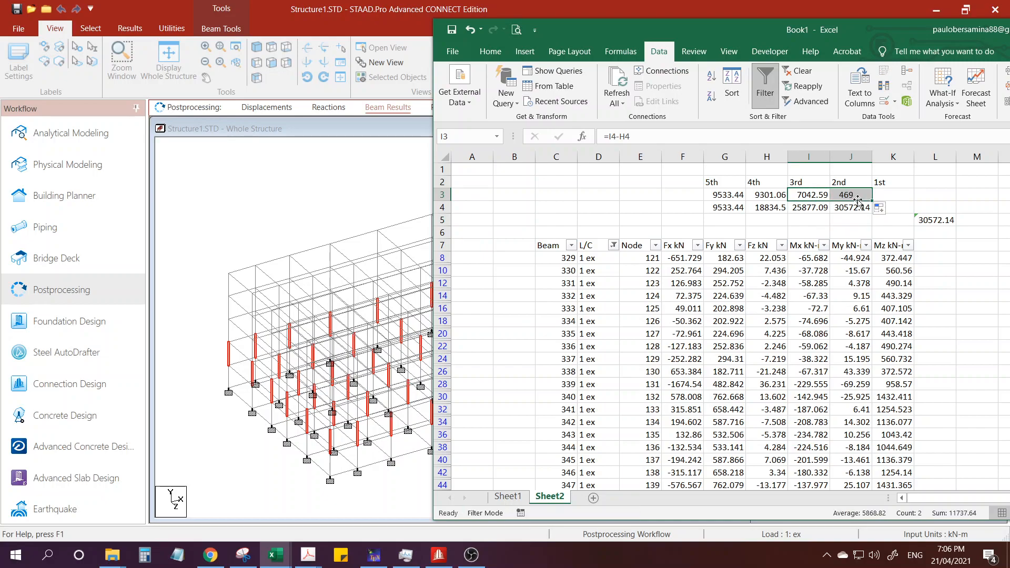
{"action": "left_click", "coordinate": [865, 200]}
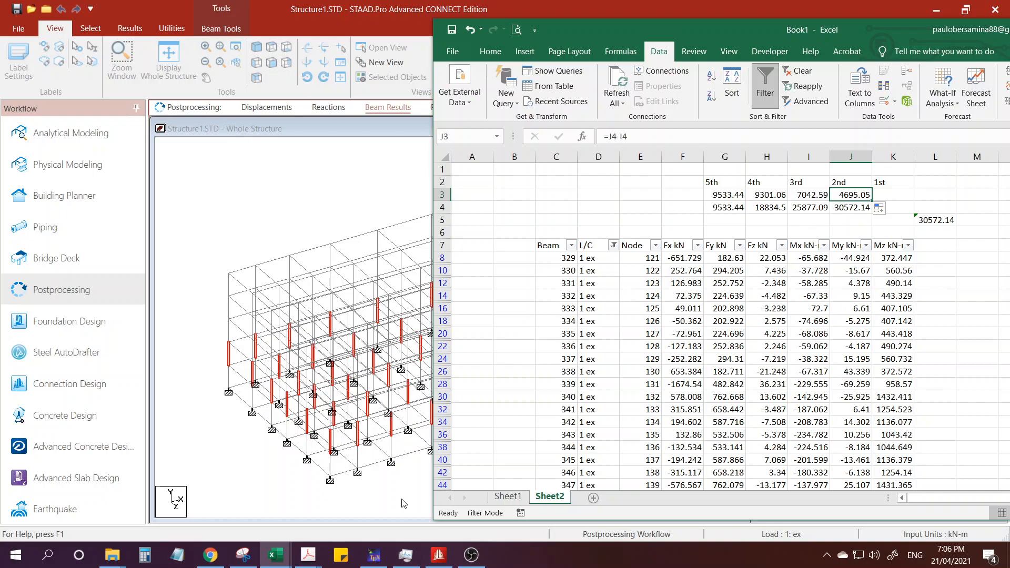
Highlight the storey force cells G3:K3 with a yellow fill.
{"action": "left_click", "coordinate": [897, 191], "text": "shift"}
{"action": "left_click", "coordinate": [491, 51]}
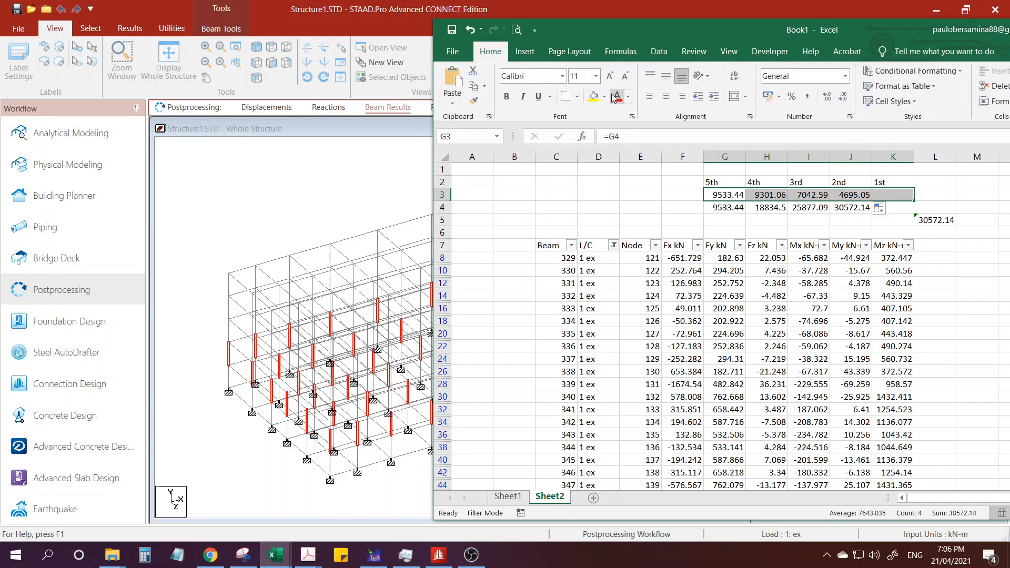
{"action": "left_click", "coordinate": [593, 97]}
{"action": "left_click", "coordinate": [824, 245]}
{"action": "left_click", "coordinate": [855, 194]}
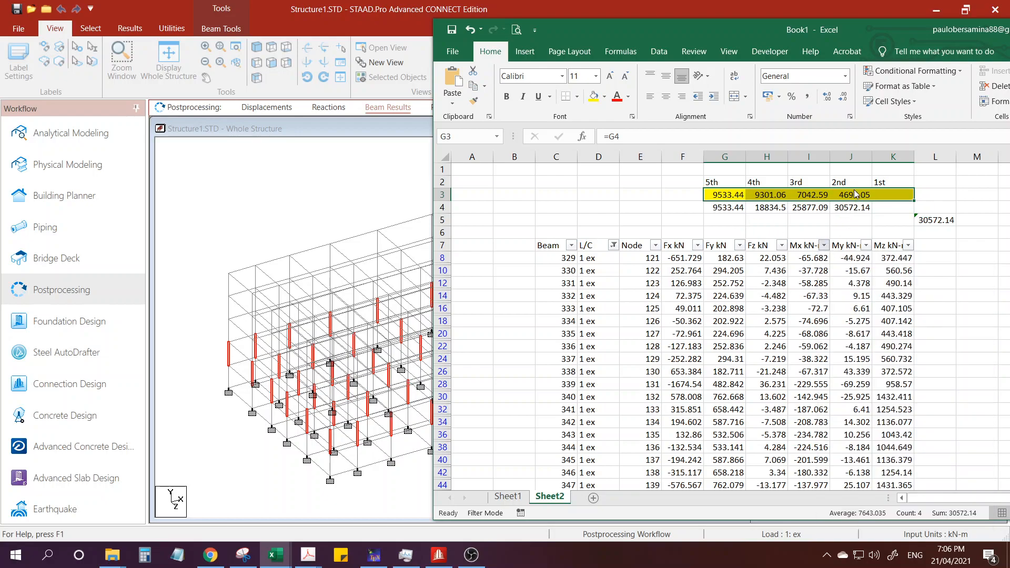
Compare the storey force in J3 with the 3rd level Fi in the Vertical Distribution table of 5storey.xlsm.
{"action": "left_click", "coordinate": [854, 193]}
{"action": "mouse_move", "coordinate": [277, 557]}
{"action": "left_click", "coordinate": [334, 495]}
{"action": "left_click", "coordinate": [340, 357]}
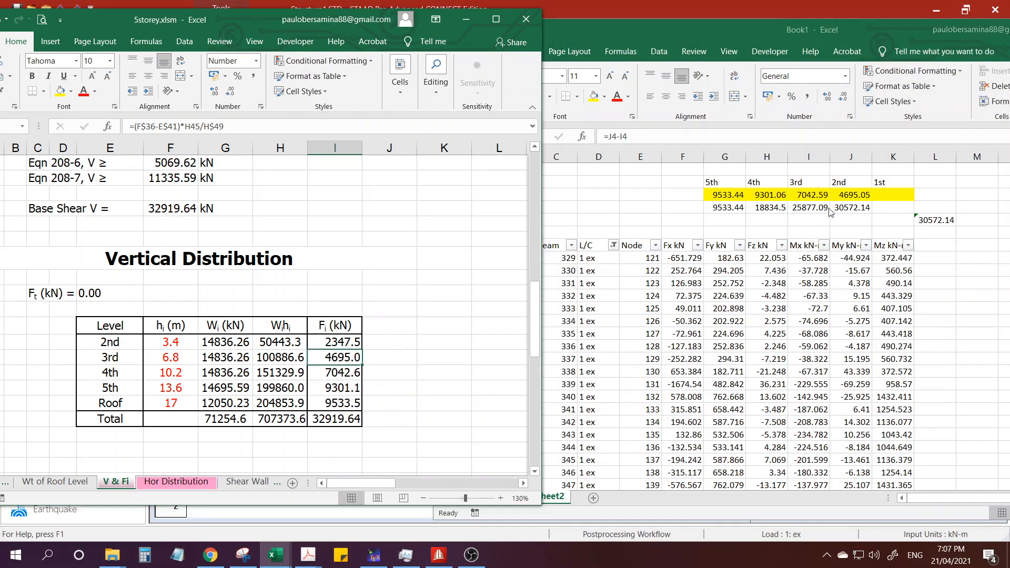
Switch to STAAD.Pro and change the Beam End Forces results range to group G5: _1C.
{"action": "left_click", "coordinate": [439, 555]}
{"action": "right_click", "coordinate": [626, 195]}
{"action": "left_click", "coordinate": [661, 343]}
{"action": "left_click", "coordinate": [384, 181]}
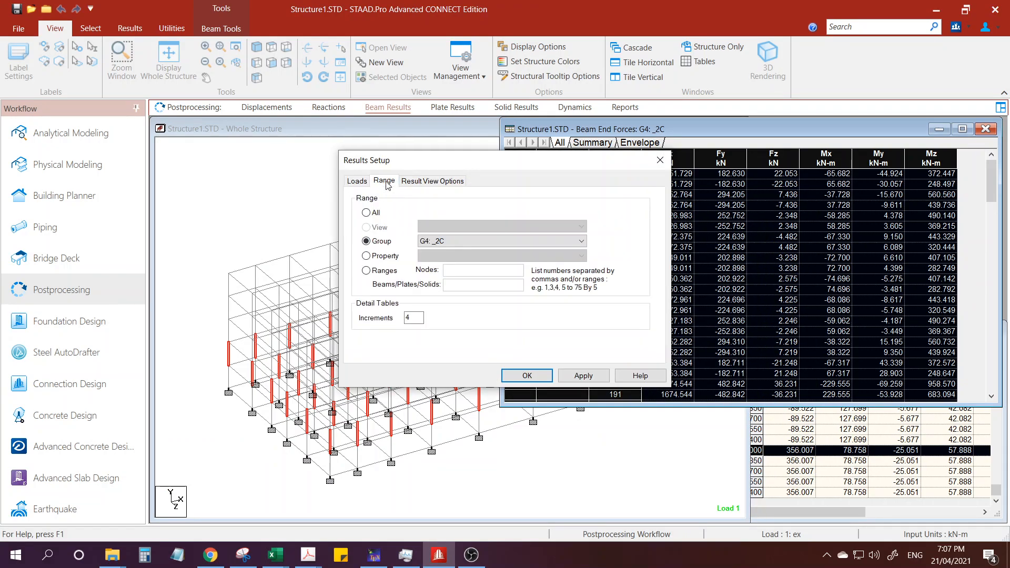
{"action": "left_click", "coordinate": [448, 241]}
{"action": "left_click", "coordinate": [447, 285]}
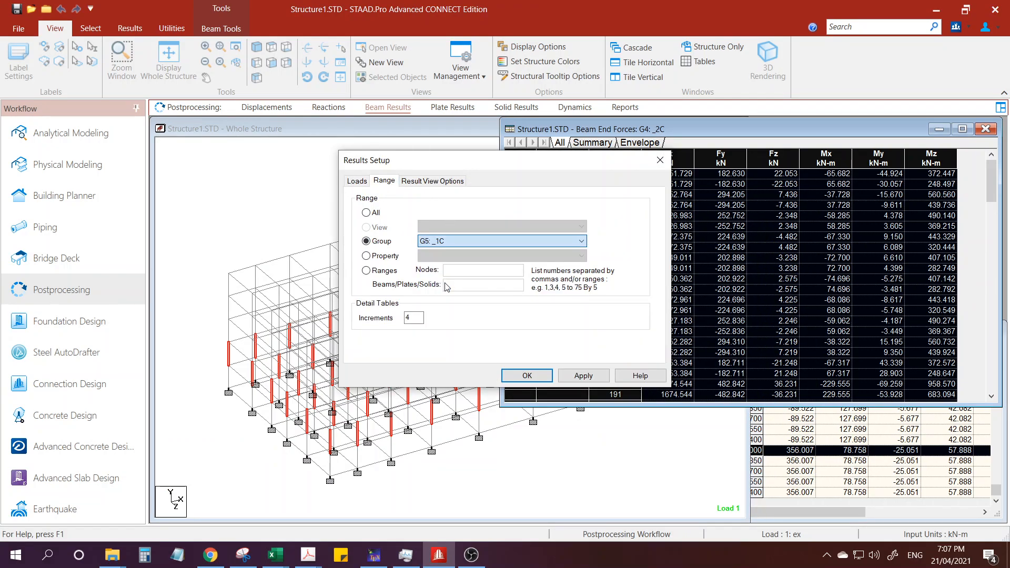
{"action": "left_click", "coordinate": [578, 376]}
{"action": "left_click", "coordinate": [527, 376]}
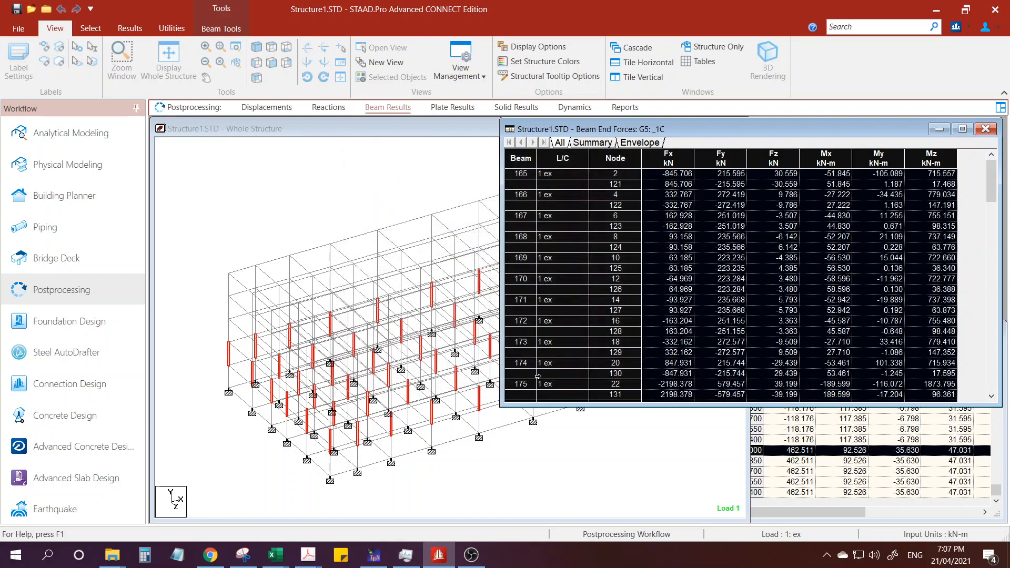
Copy the entire _1C Beam End Forces table and paste it over the existing data from cell C7 in Book1.
{"action": "left_click", "coordinate": [563, 228]}
{"action": "left_click", "coordinate": [524, 162]}
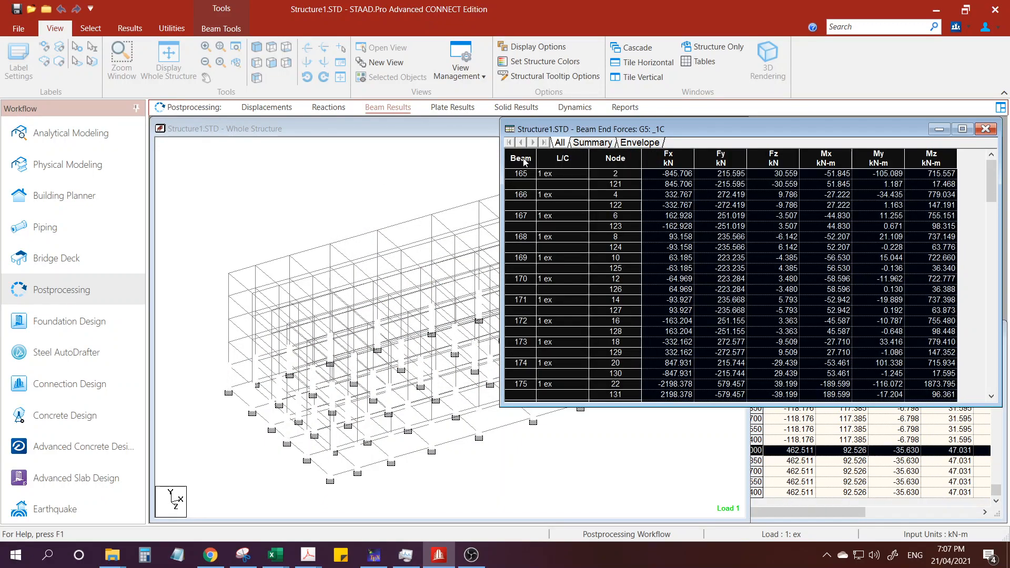
{"action": "right_click", "coordinate": [524, 168]}
{"action": "left_click", "coordinate": [708, 241]}
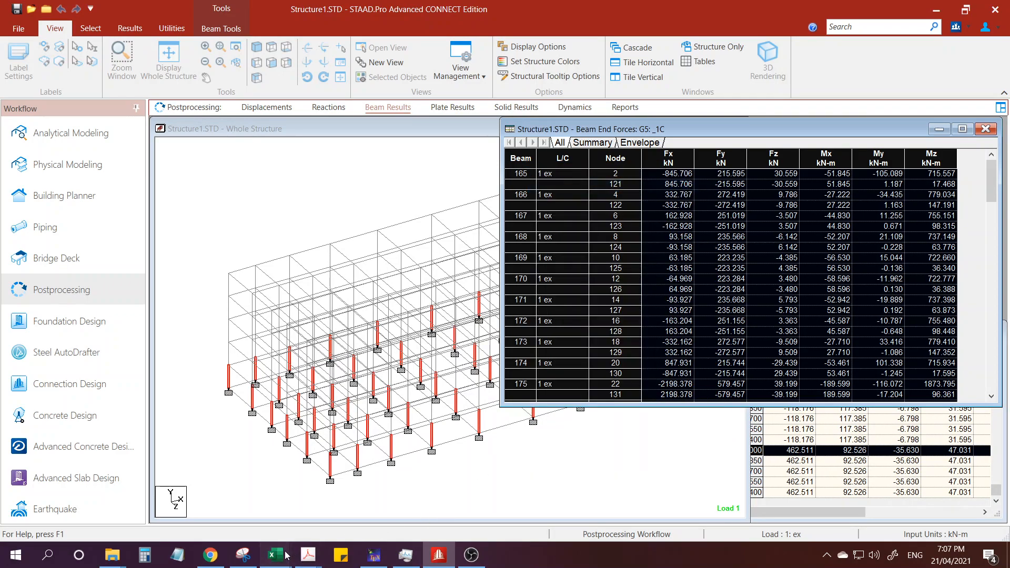
{"action": "mouse_move", "coordinate": [287, 554]}
{"action": "left_click", "coordinate": [220, 502]}
{"action": "left_click", "coordinate": [552, 245]}
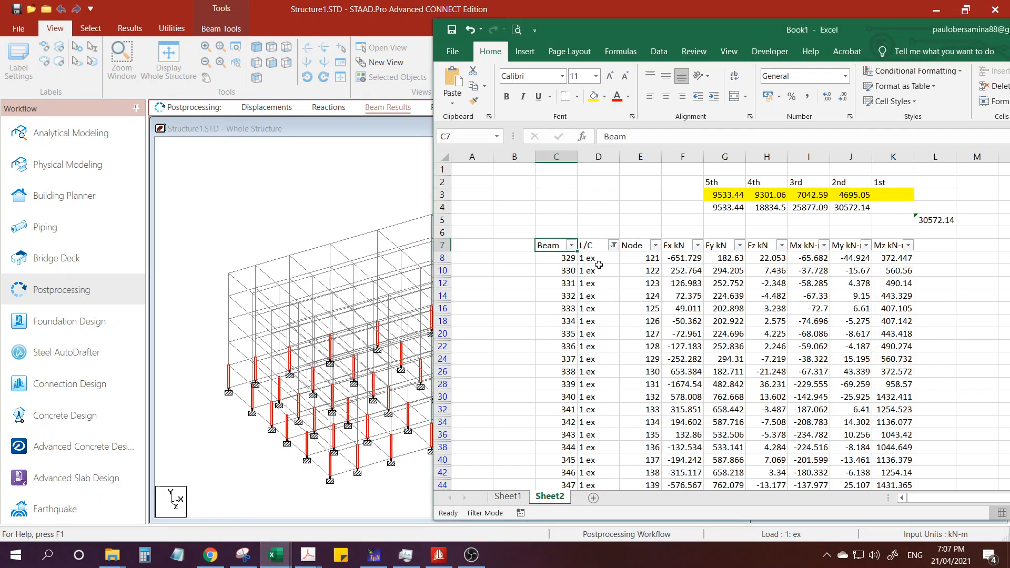
{"action": "key", "text": "ctrl+v"}
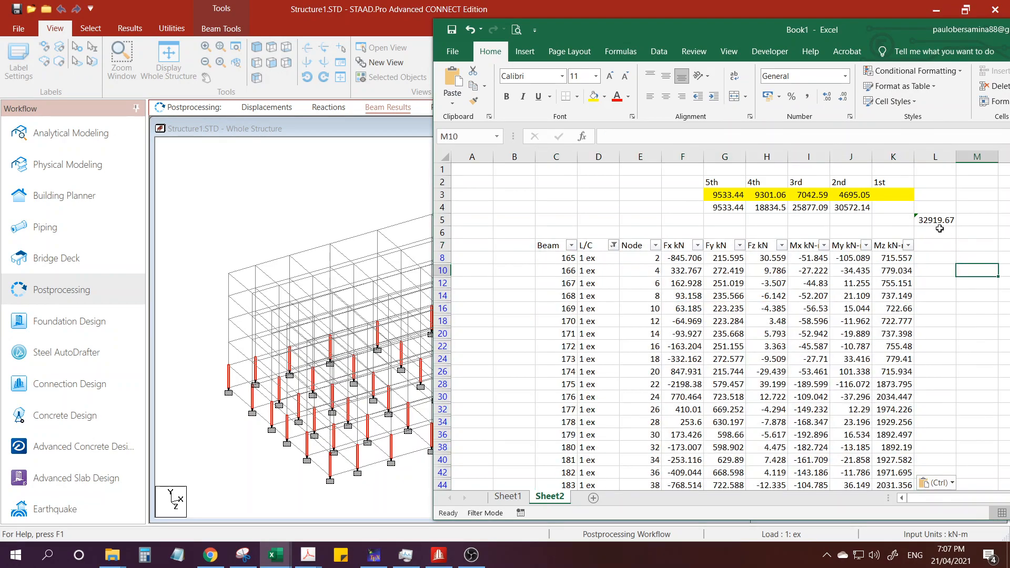
{"action": "left_click", "coordinate": [940, 221]}
{"action": "key", "text": "ctrl"}
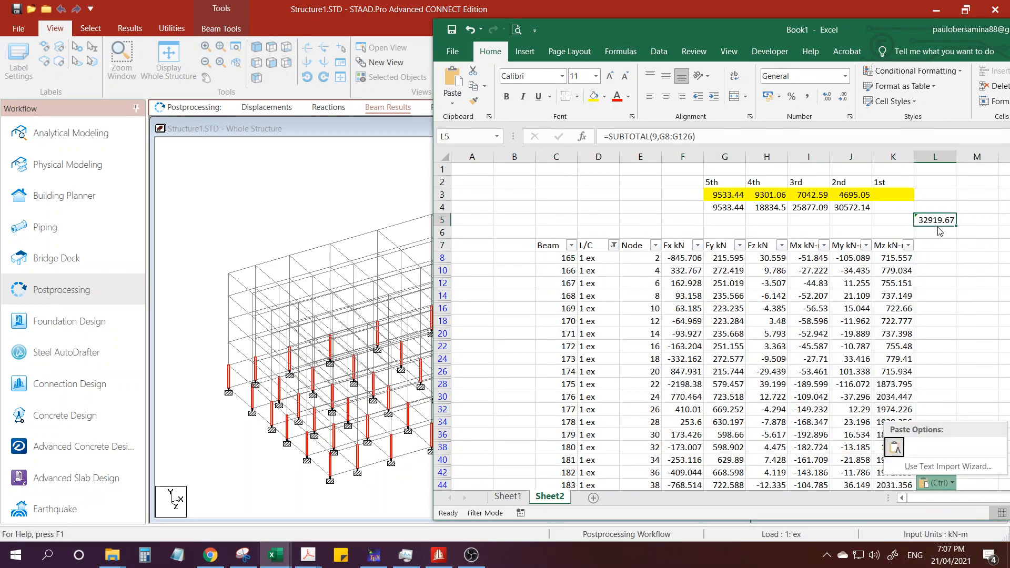
{"action": "left_click", "coordinate": [323, 194]}
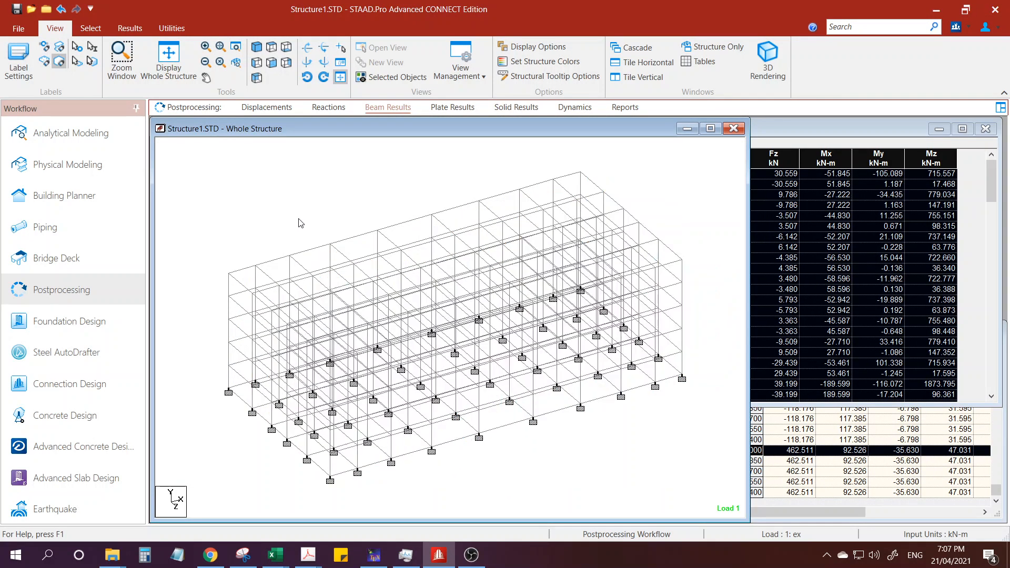
{"action": "left_click", "coordinate": [471, 556]}
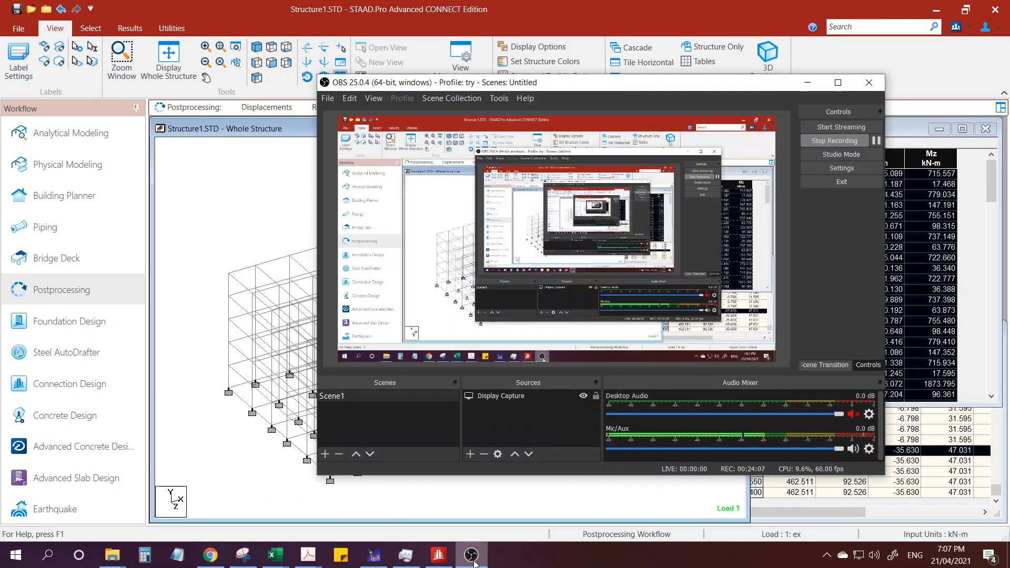
{"action": "left_click", "coordinate": [472, 555]}
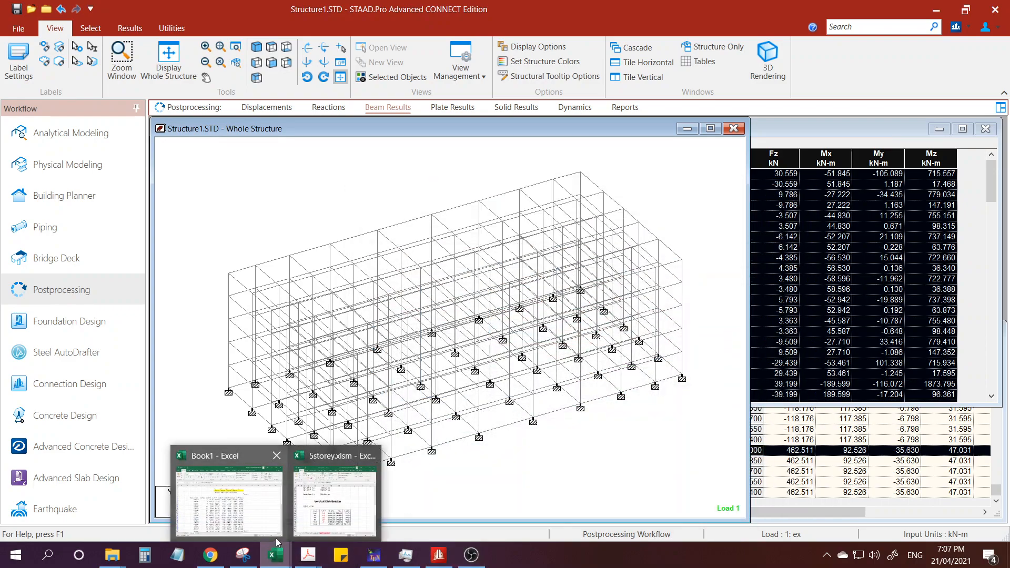
Bring 5storey.xlsm and Book1 into view together and record the L5 subtotal 32919.67 as a fixed value in cell K4.
{"action": "left_click", "coordinate": [347, 500]}
{"action": "mouse_move", "coordinate": [274, 555]}
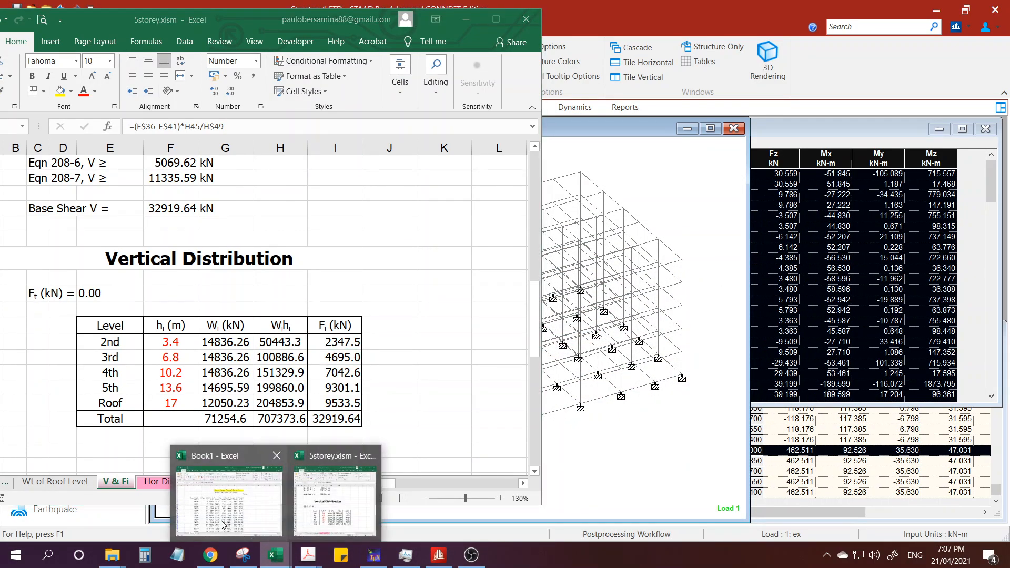
{"action": "left_click", "coordinate": [223, 494]}
{"action": "left_click", "coordinate": [890, 255]}
{"action": "left_click", "coordinate": [943, 224]}
{"action": "key", "text": "ctrl"}
{"action": "left_click", "coordinate": [887, 205]}
{"action": "left_click", "coordinate": [886, 205]}
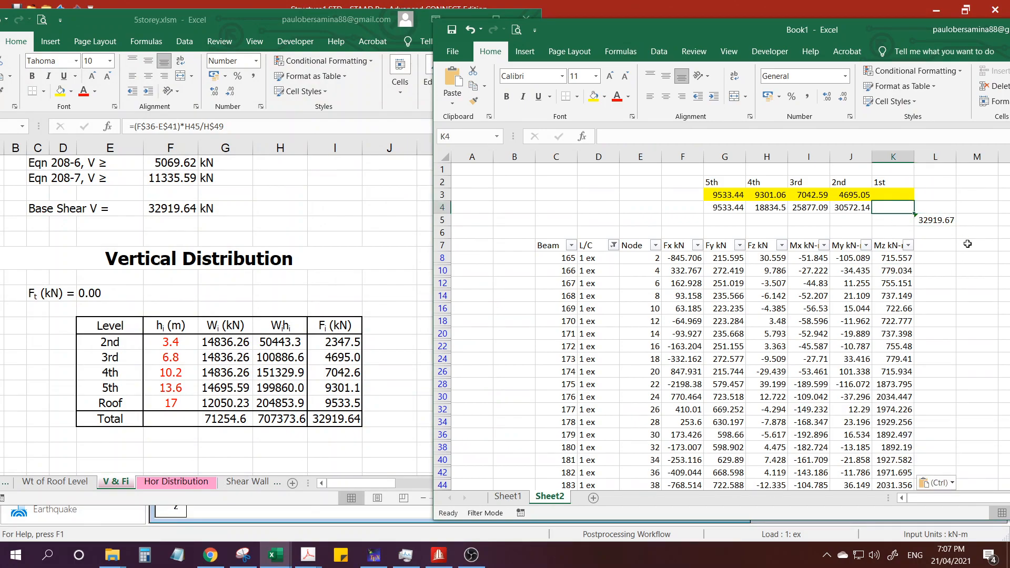
{"action": "type", "text": "32919.67"}
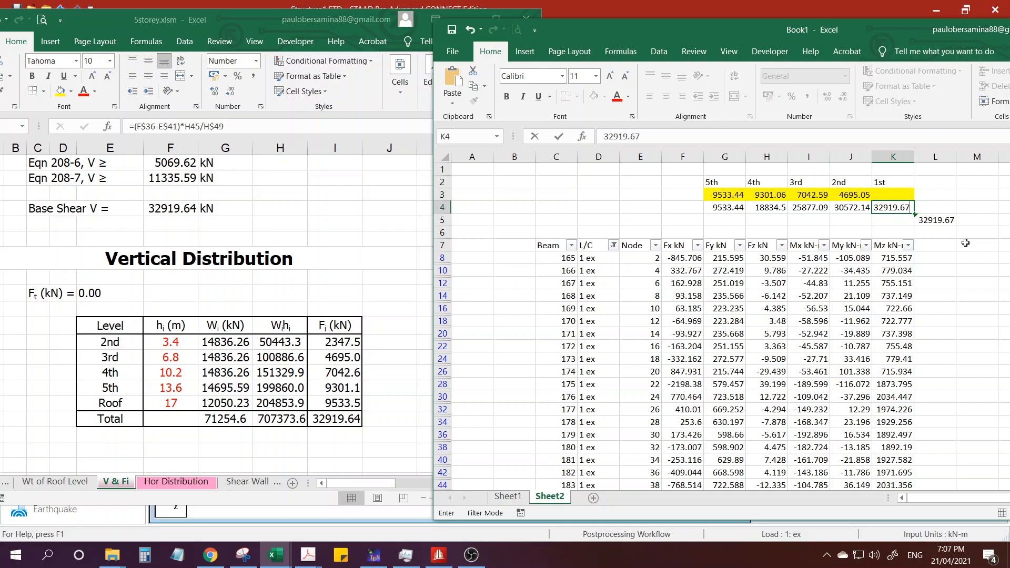
{"action": "key", "text": "Return"}
Extend the difference formula from J3 into K3 for the 1st storey column.
{"action": "left_click", "coordinate": [859, 195]}
{"action": "left_click_drag", "start_coordinate": [872, 200], "coordinate": [898, 199]}
{"action": "left_click", "coordinate": [895, 196]}
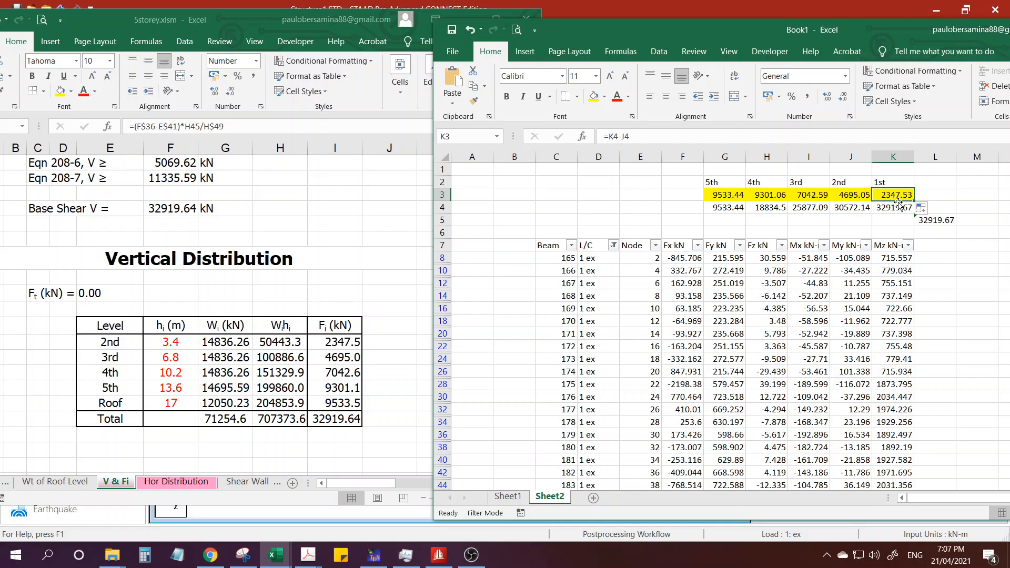
Compare the storey force in K3 with the 2nd level Fi in the Vertical Distribution table of 5storey.xlsm.
{"action": "left_click", "coordinate": [323, 355]}
{"action": "left_click", "coordinate": [340, 346]}
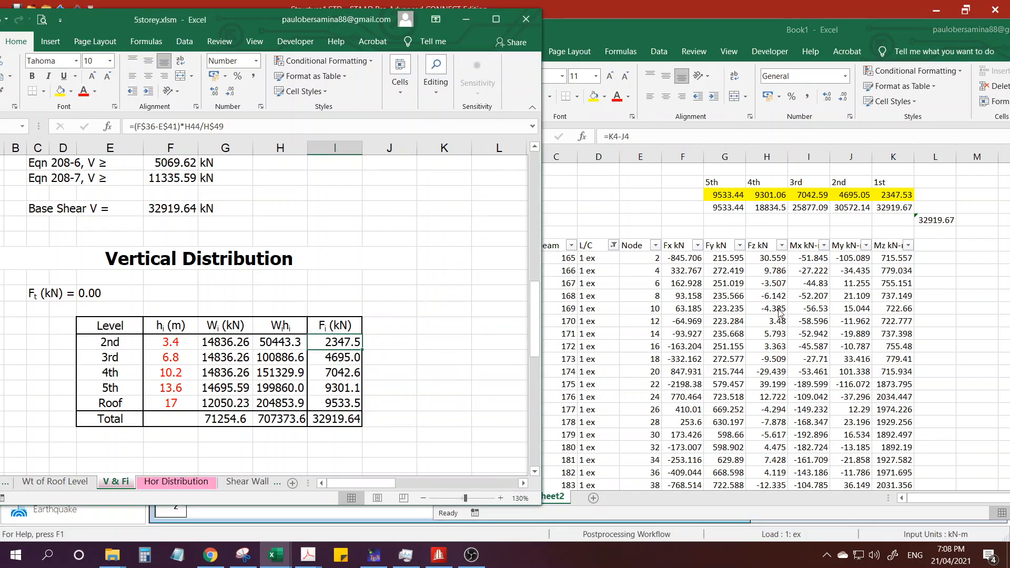
{"action": "left_click", "coordinate": [806, 300]}
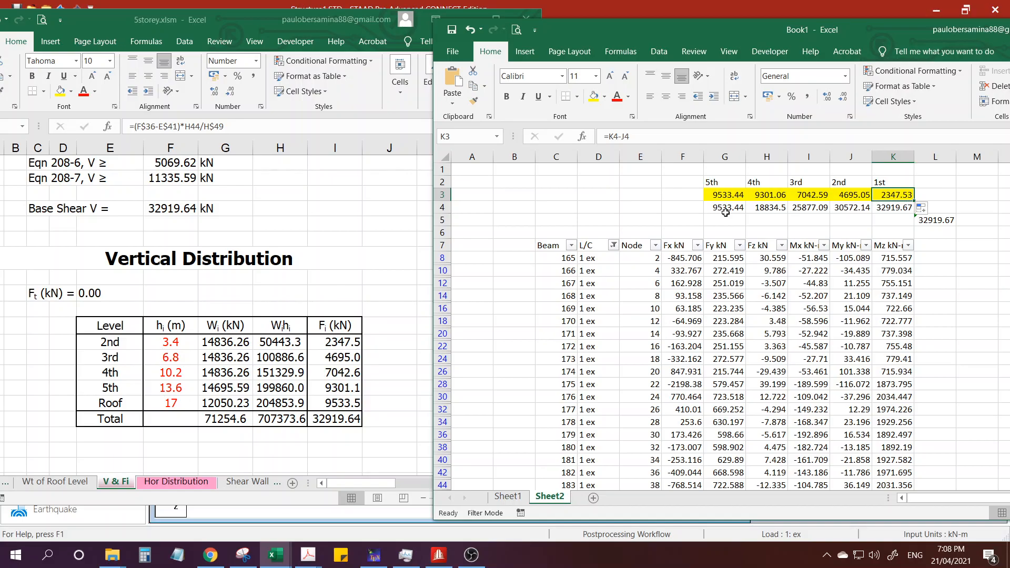
{"action": "left_click", "coordinate": [327, 363]}
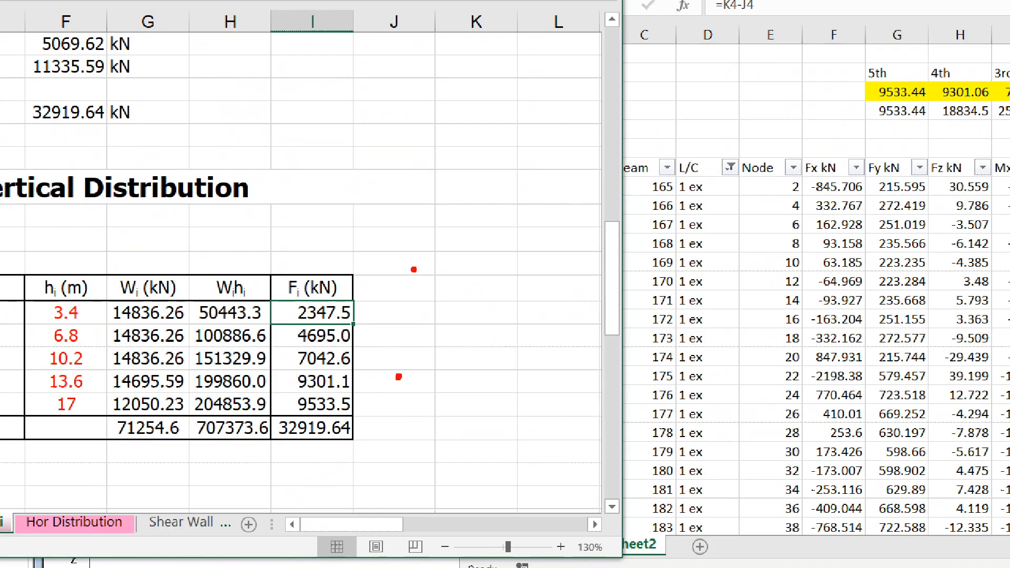
{"action": "mouse_move", "coordinate": [414, 270]}
{"action": "left_mouse_down"}
{"action": "mouse_move", "coordinate": [79, 282]}
{"action": "mouse_move", "coordinate": [121, 467]}
{"action": "mouse_move", "coordinate": [447, 368]}
{"action": "mouse_move", "coordinate": [390, 259]}
{"action": "left_mouse_up"}
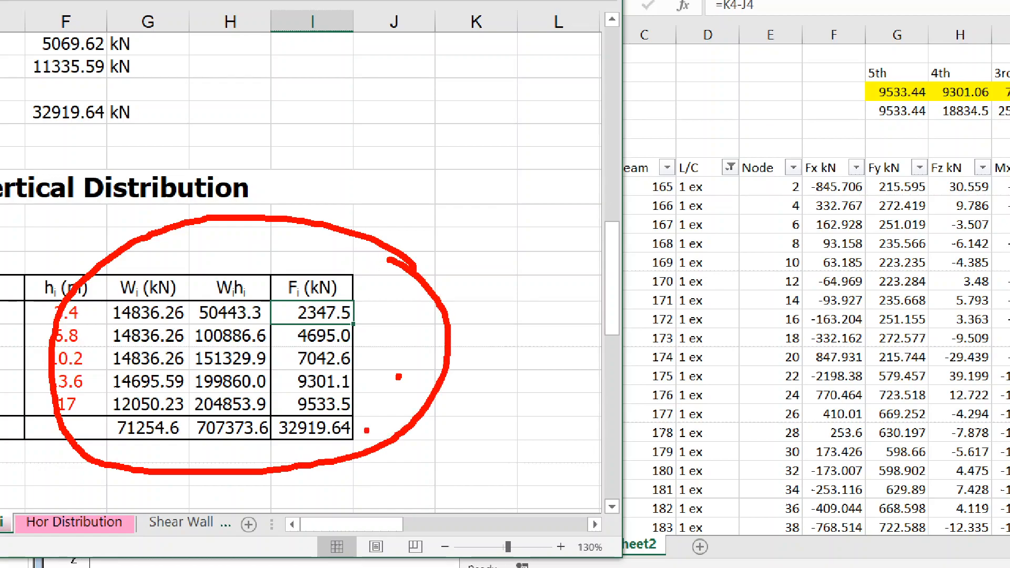
{"action": "left_click_drag", "start_coordinate": [367, 433], "coordinate": [431, 392]}
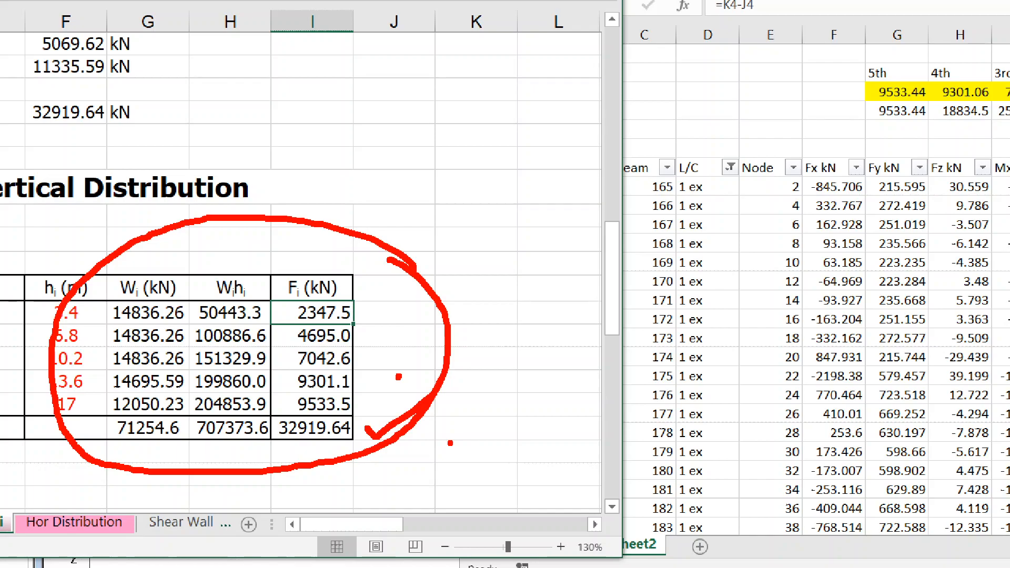
{"action": "key", "text": "Escape"}
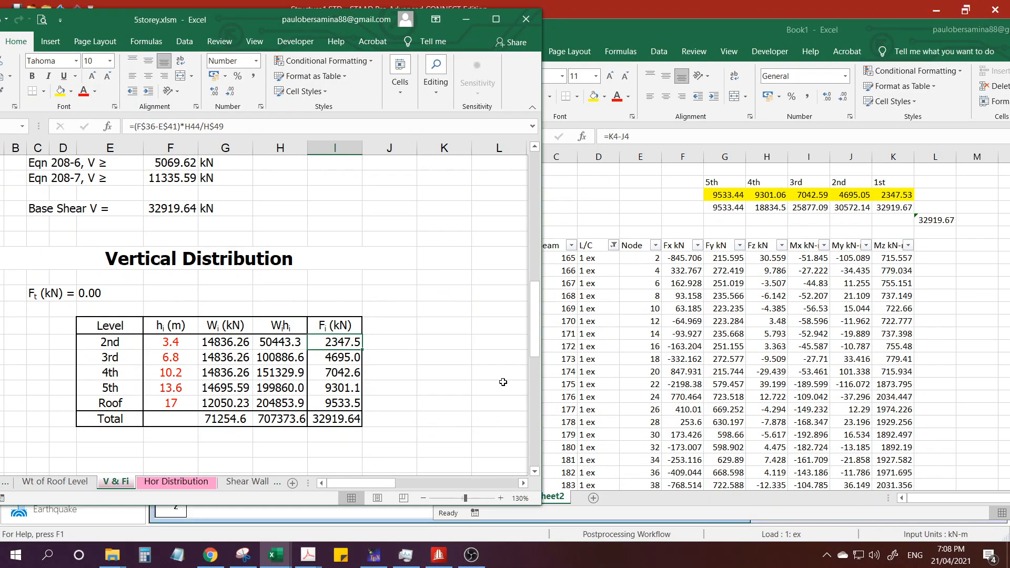